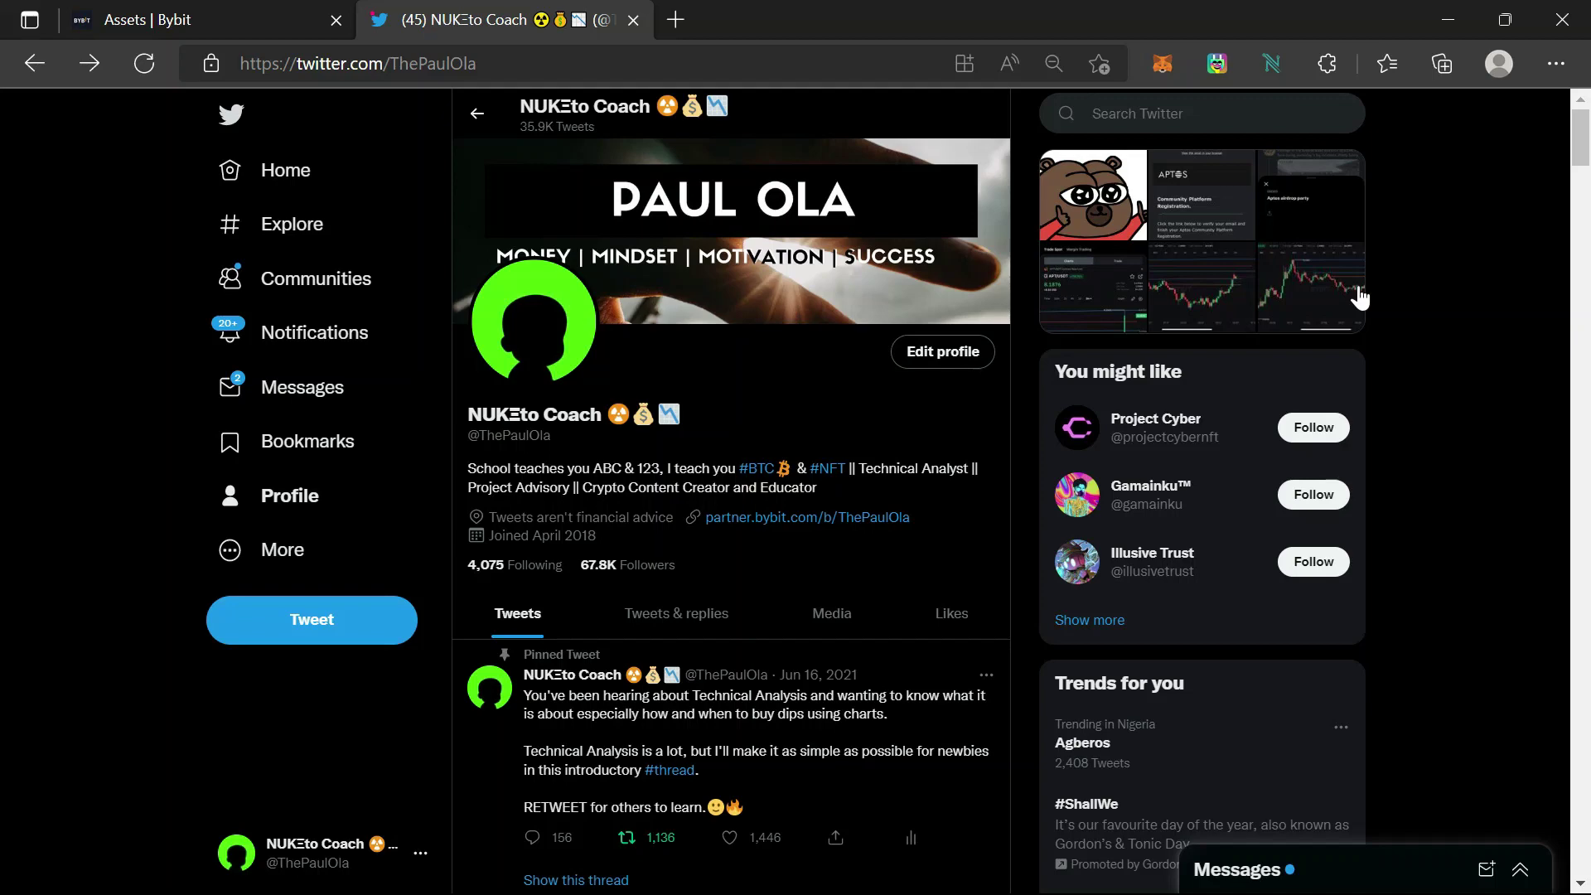
# Step: Open the profile's tweet about downloading Pontem Wallet and trading on Liquidswap
pyautogui.scroll(-6, 1199, 386)
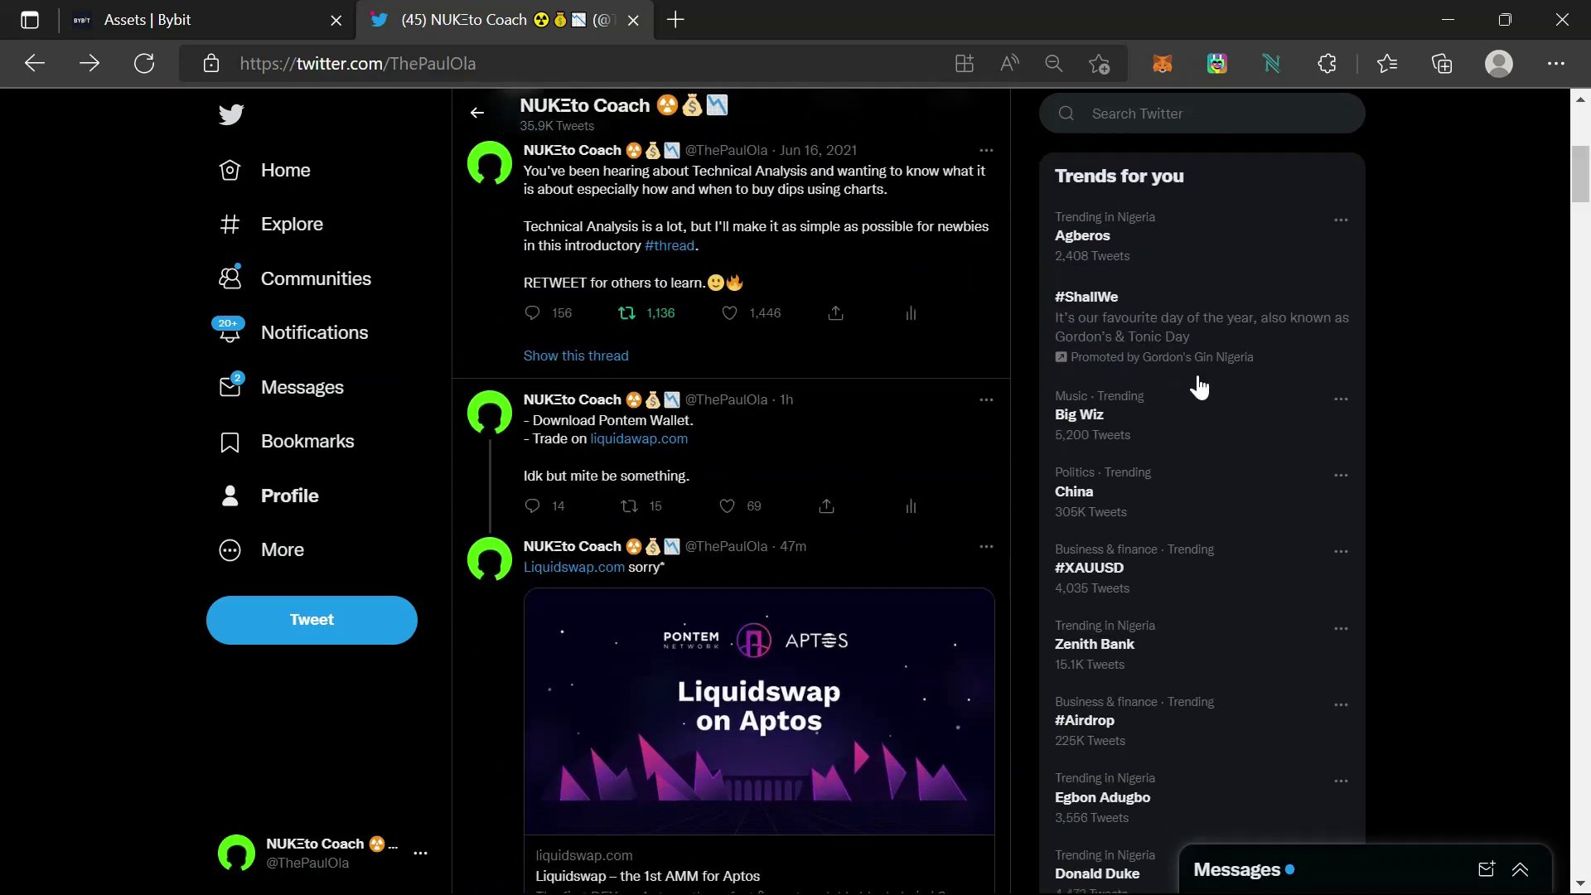
pyautogui.click(866, 420)
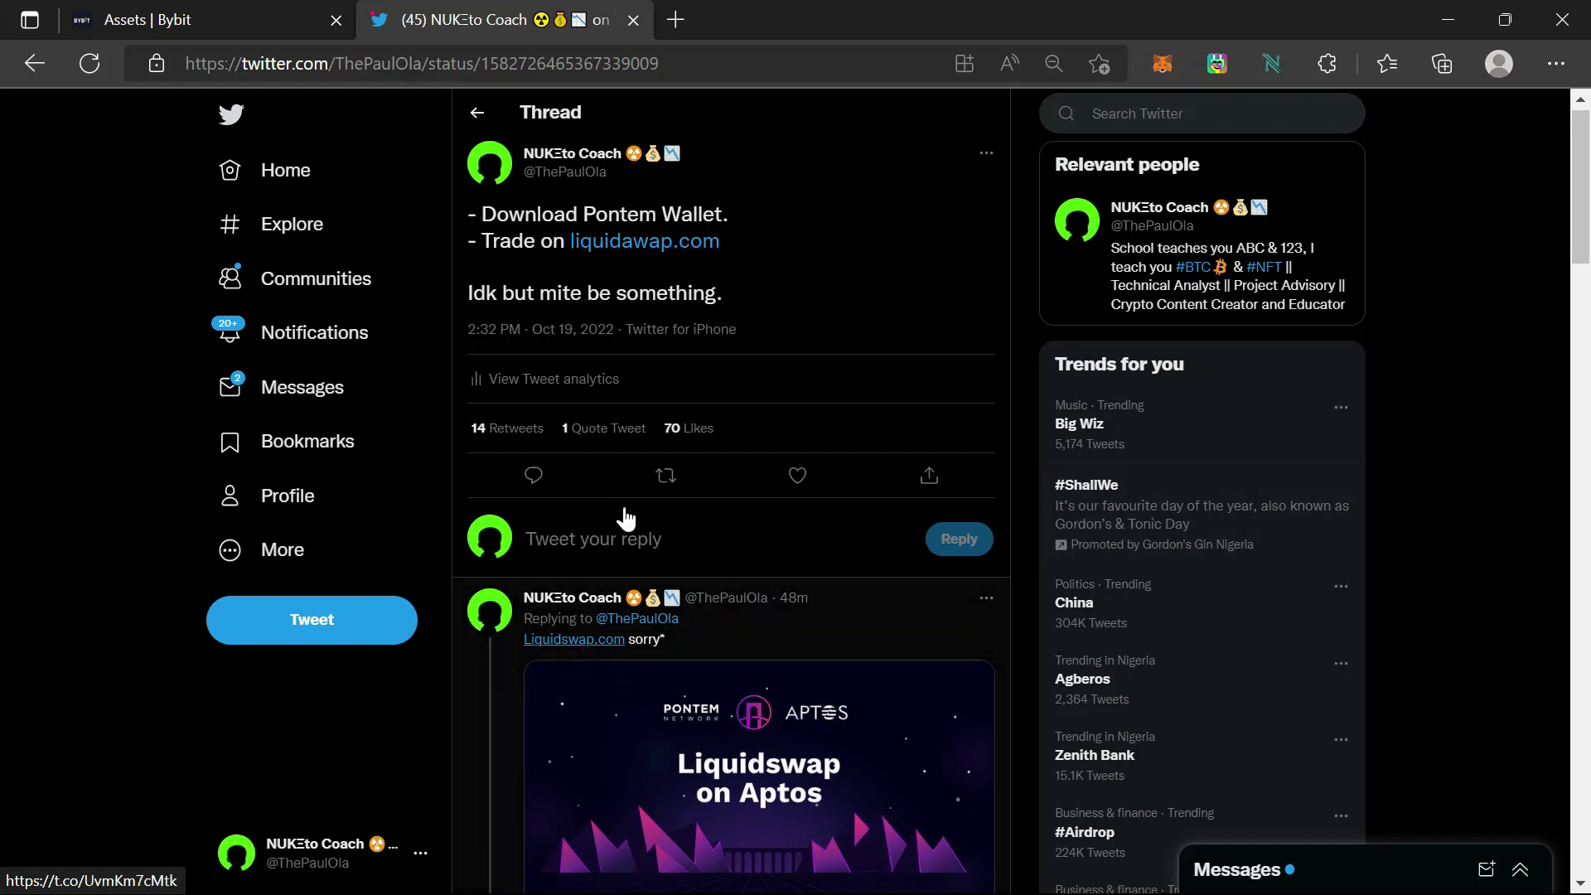
# Step: Load liquidswap.com in a new browser tab and compare it with the link in the tweet
pyautogui.click(677, 20)
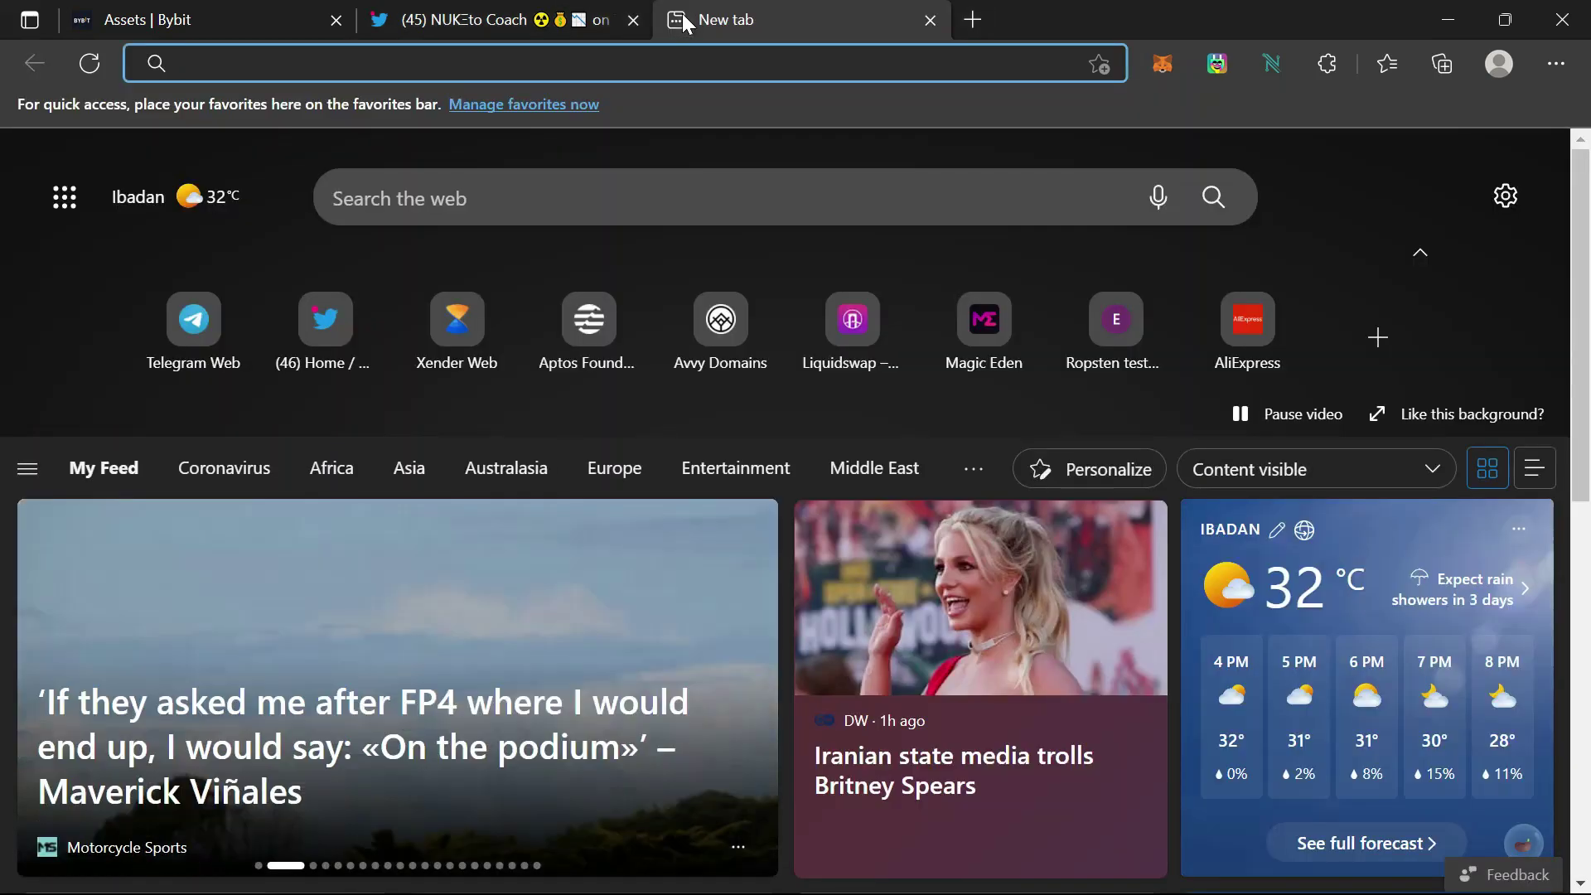
pyautogui.write('liquids')
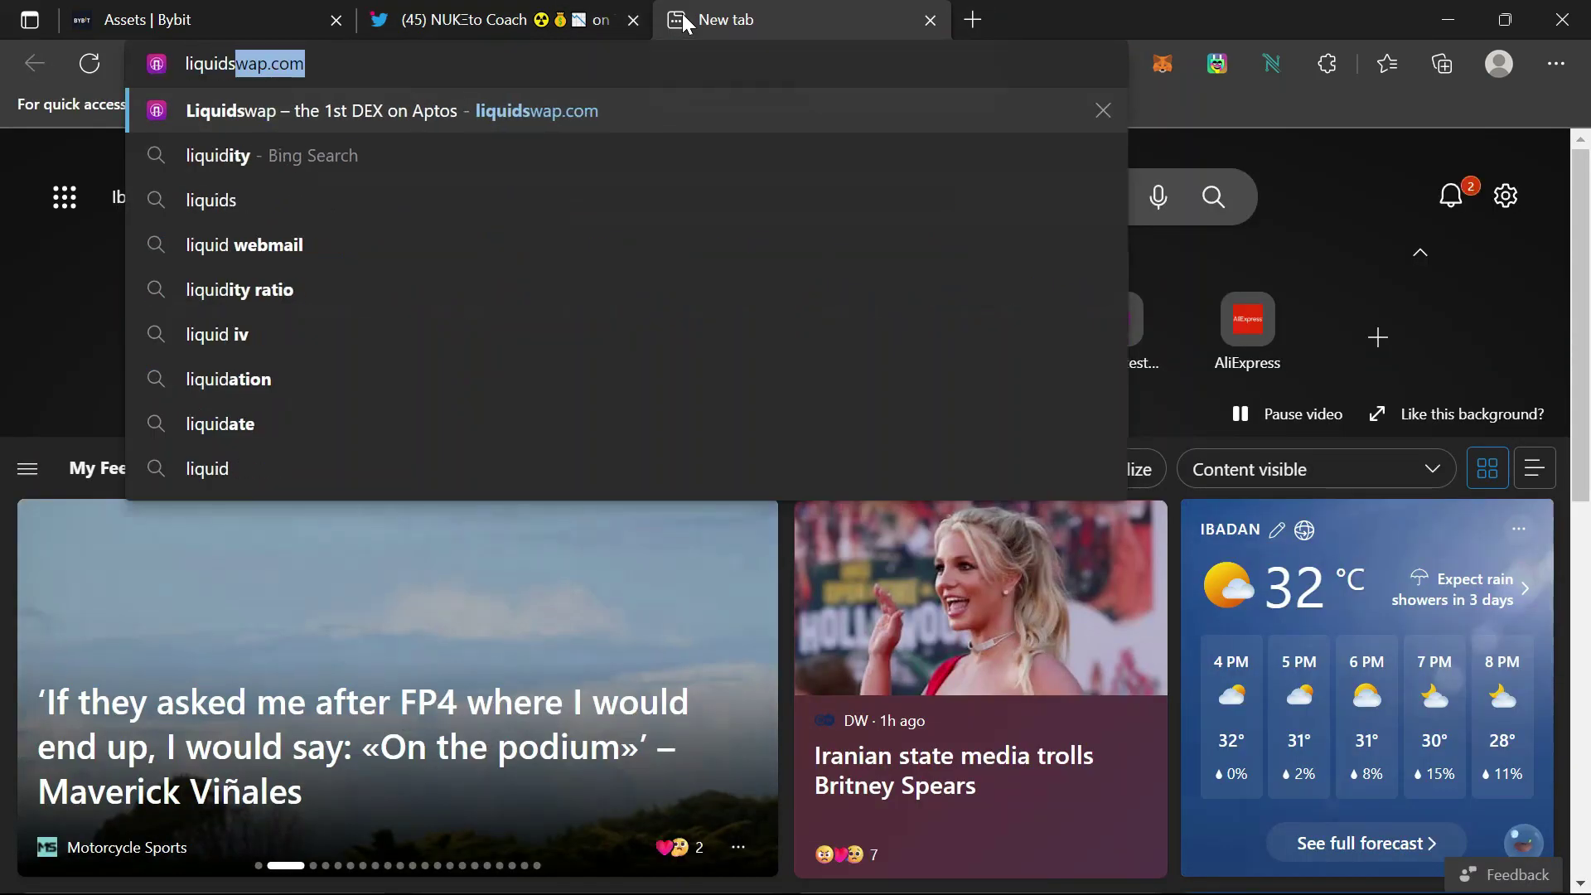
pyautogui.write('wap.com')
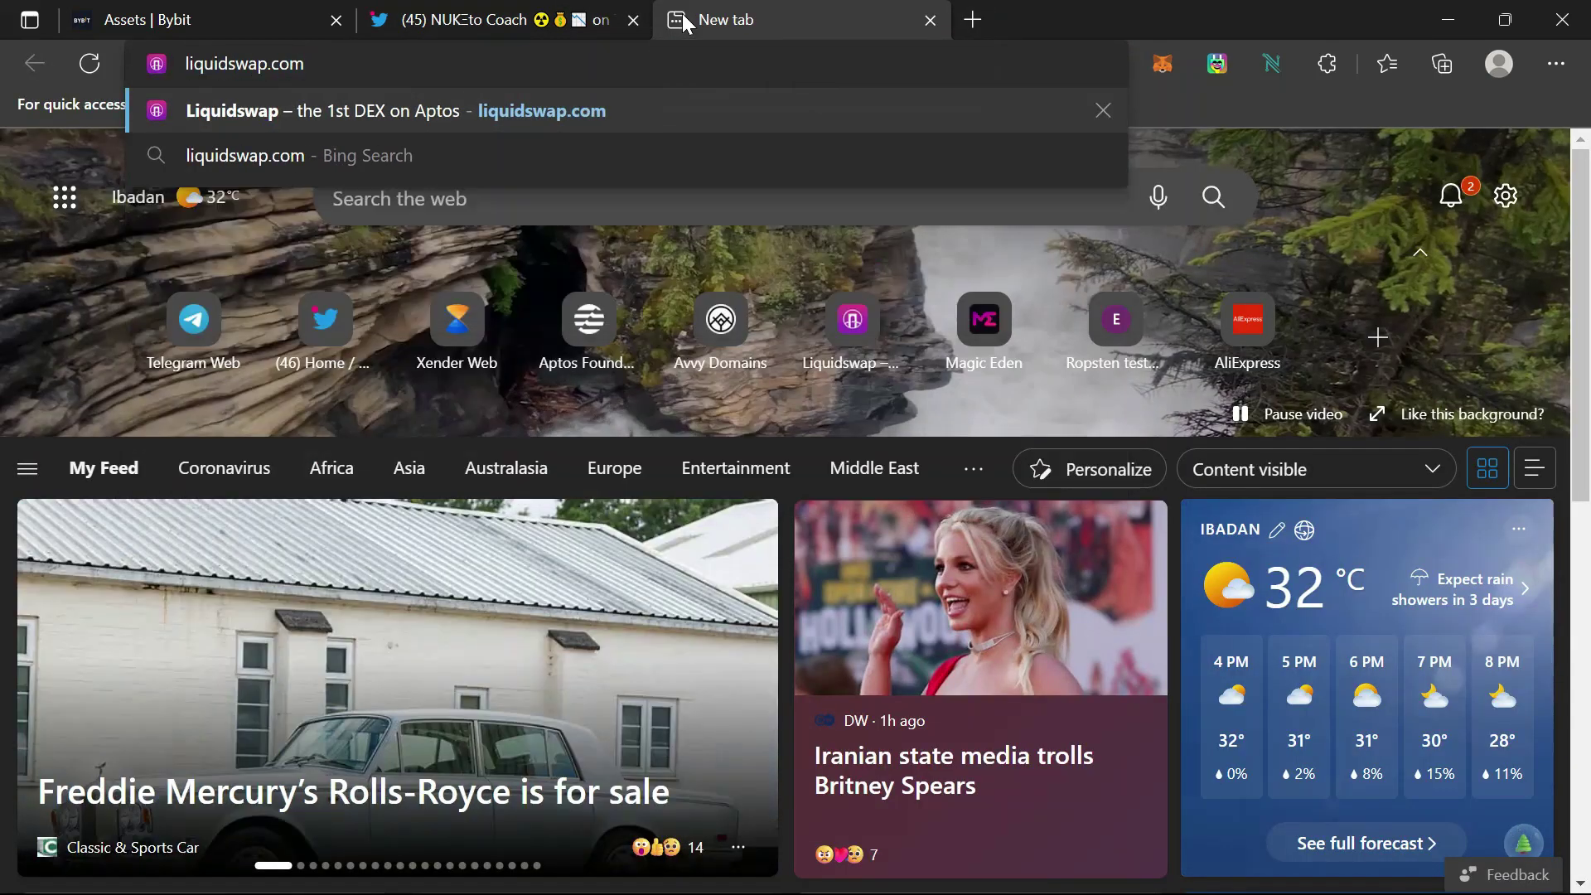
pyautogui.press('Return')
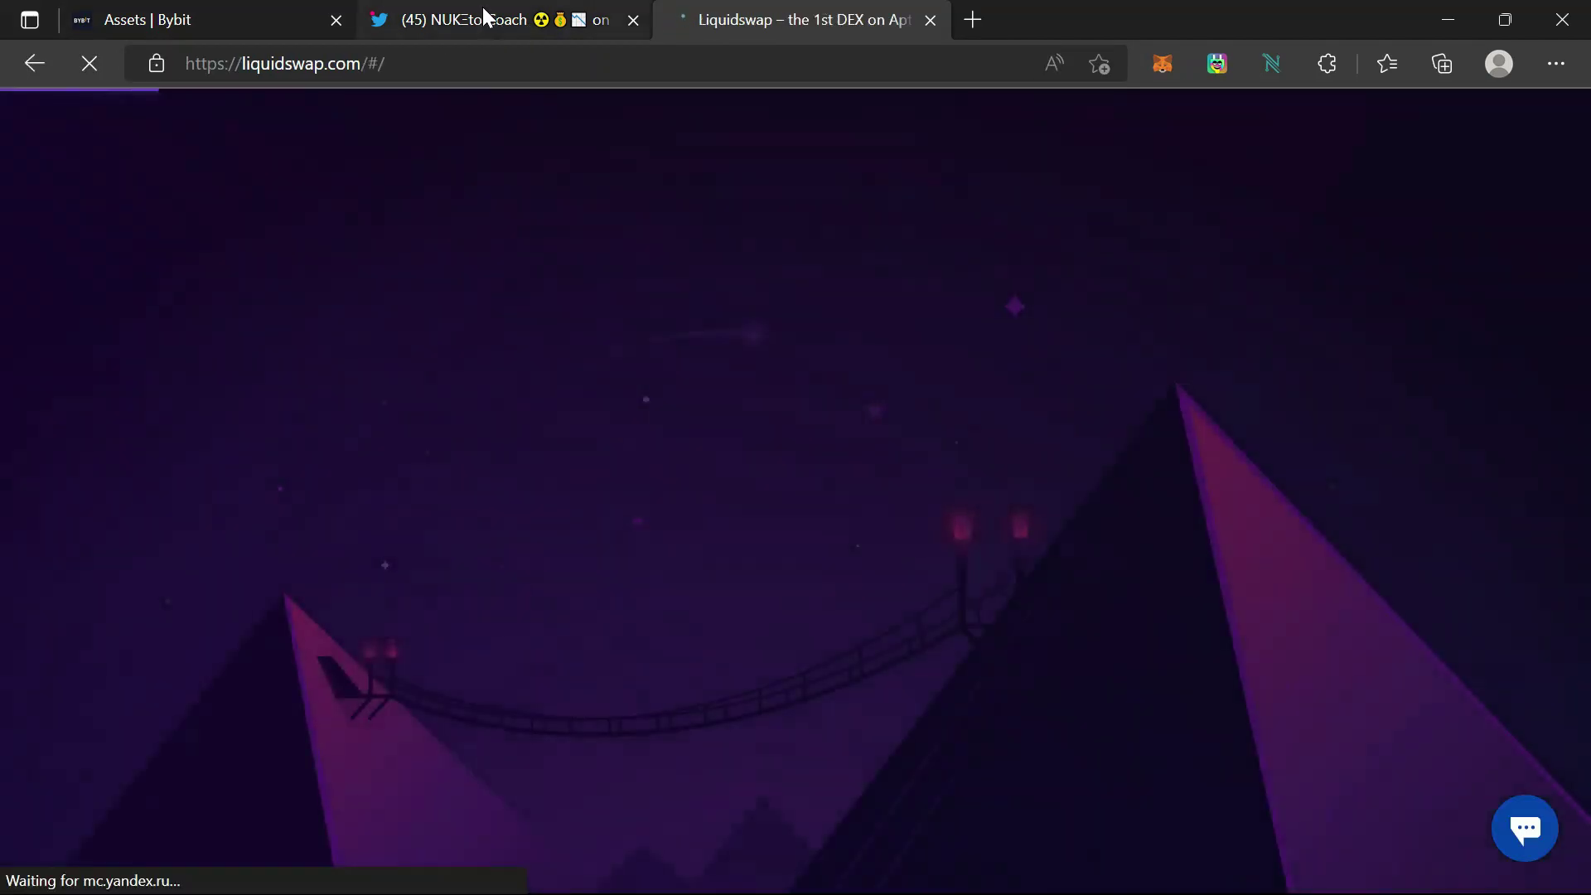
pyautogui.click(513, 11)
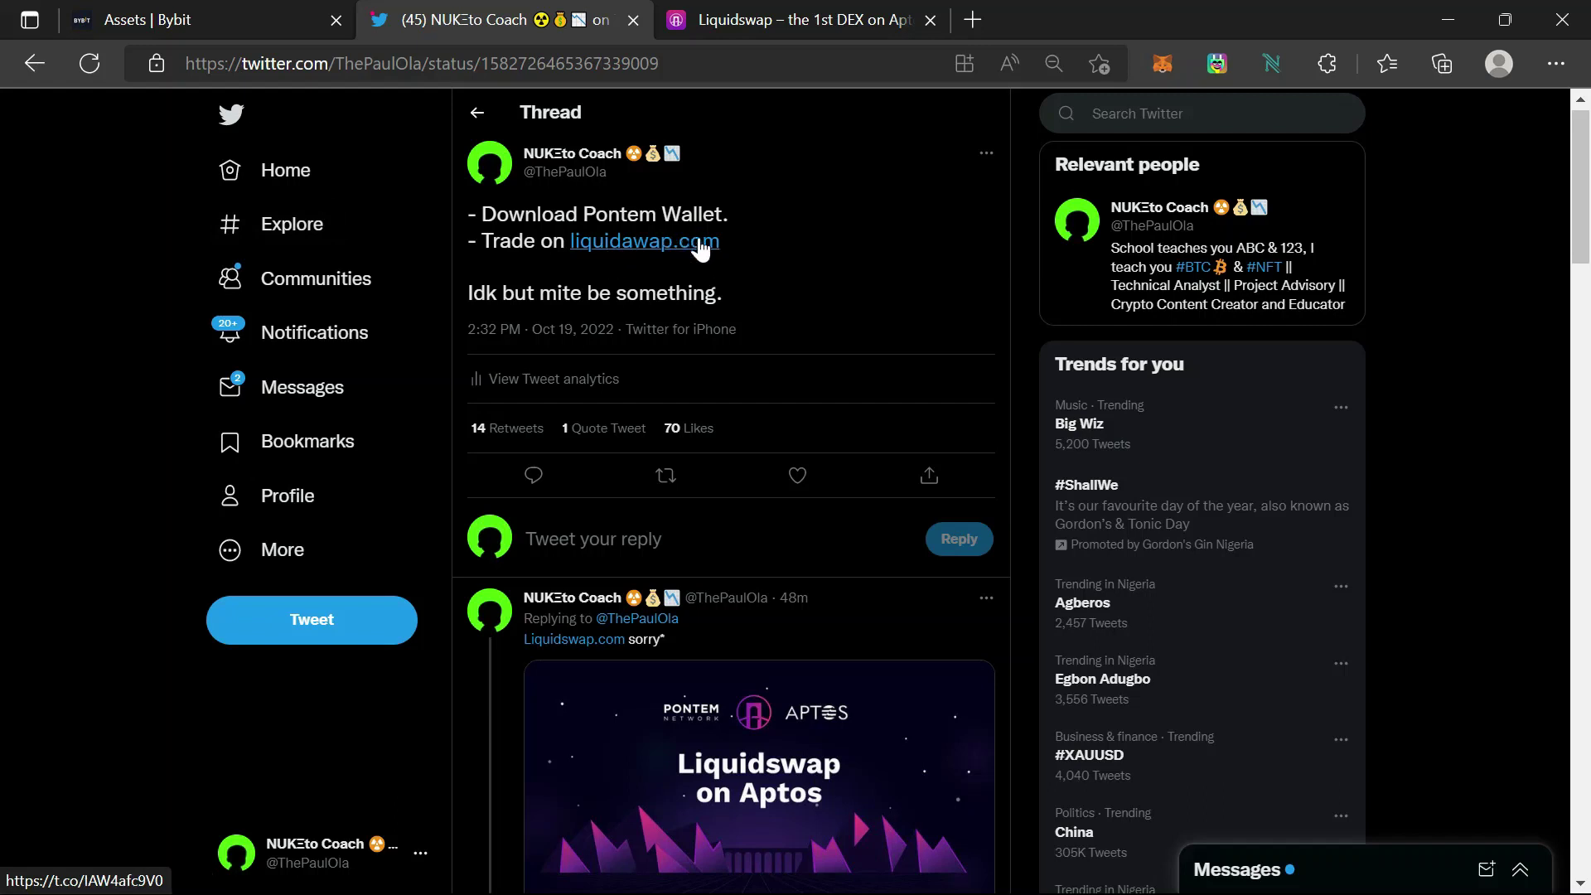
pyautogui.click(808, 13)
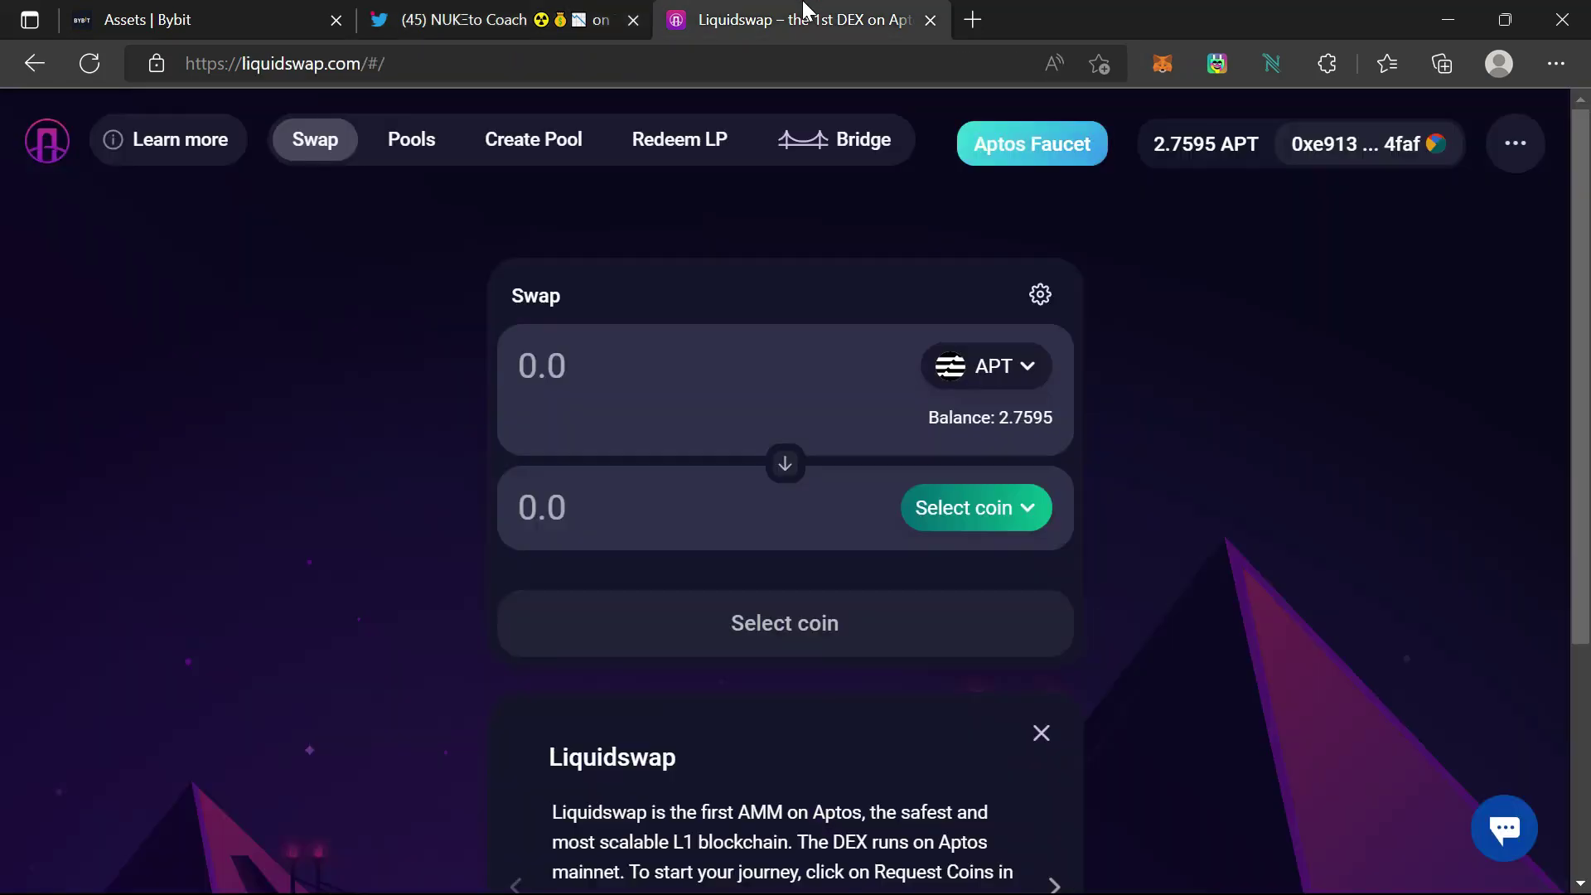
# Step: Search the web for "pontem wallet extension", try the Chrome Web Store result, and return to Liquidswap
pyautogui.click(971, 13)
pyautogui.write('p')
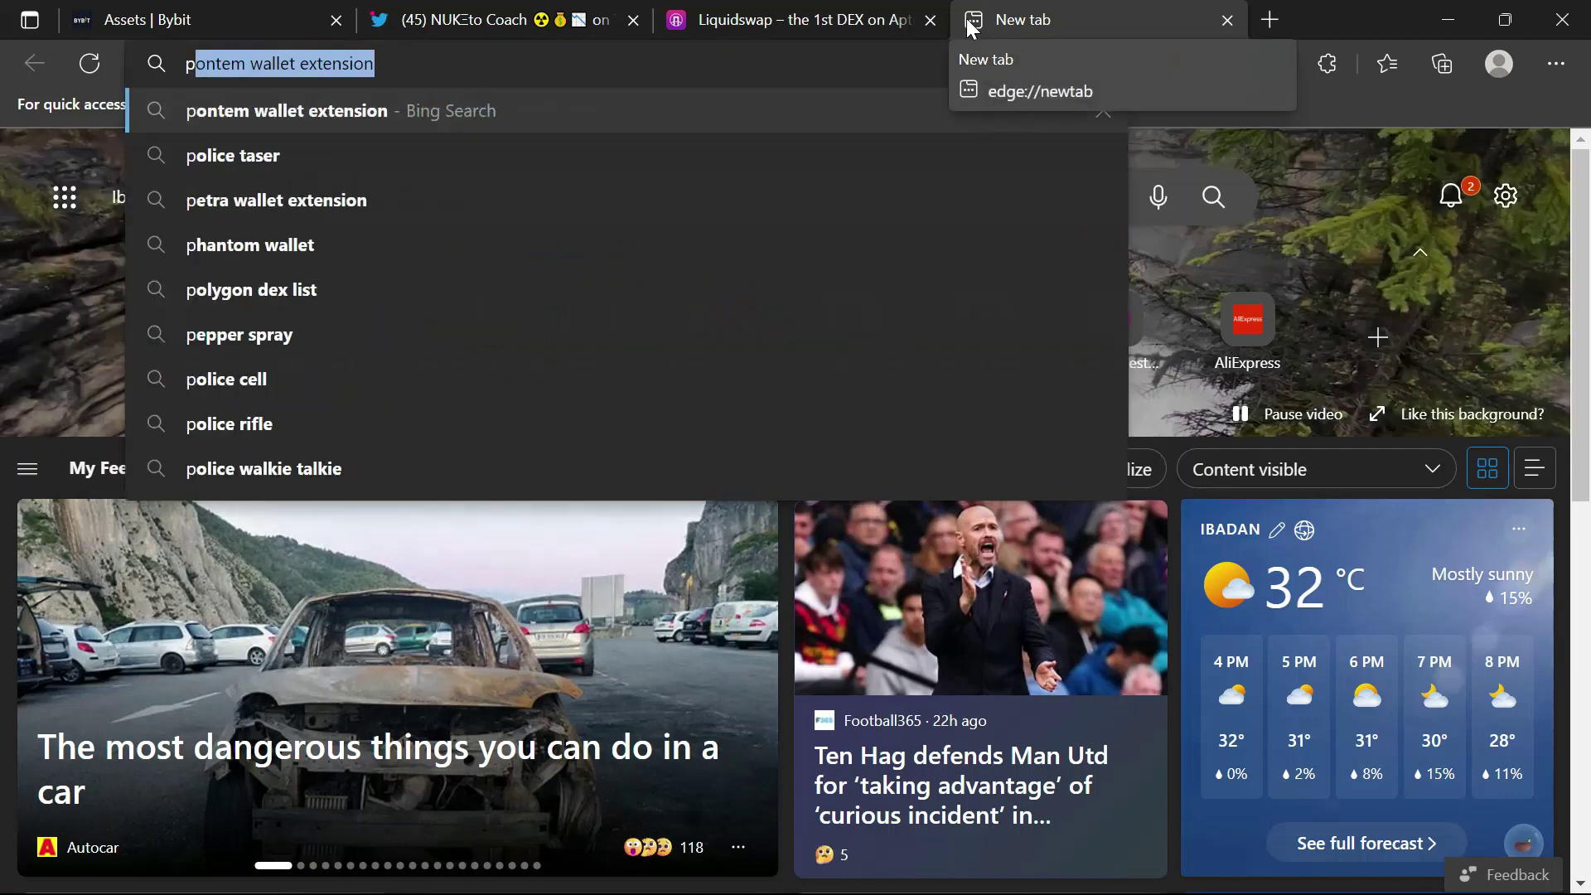
pyautogui.press('End')
pyautogui.press('Return')
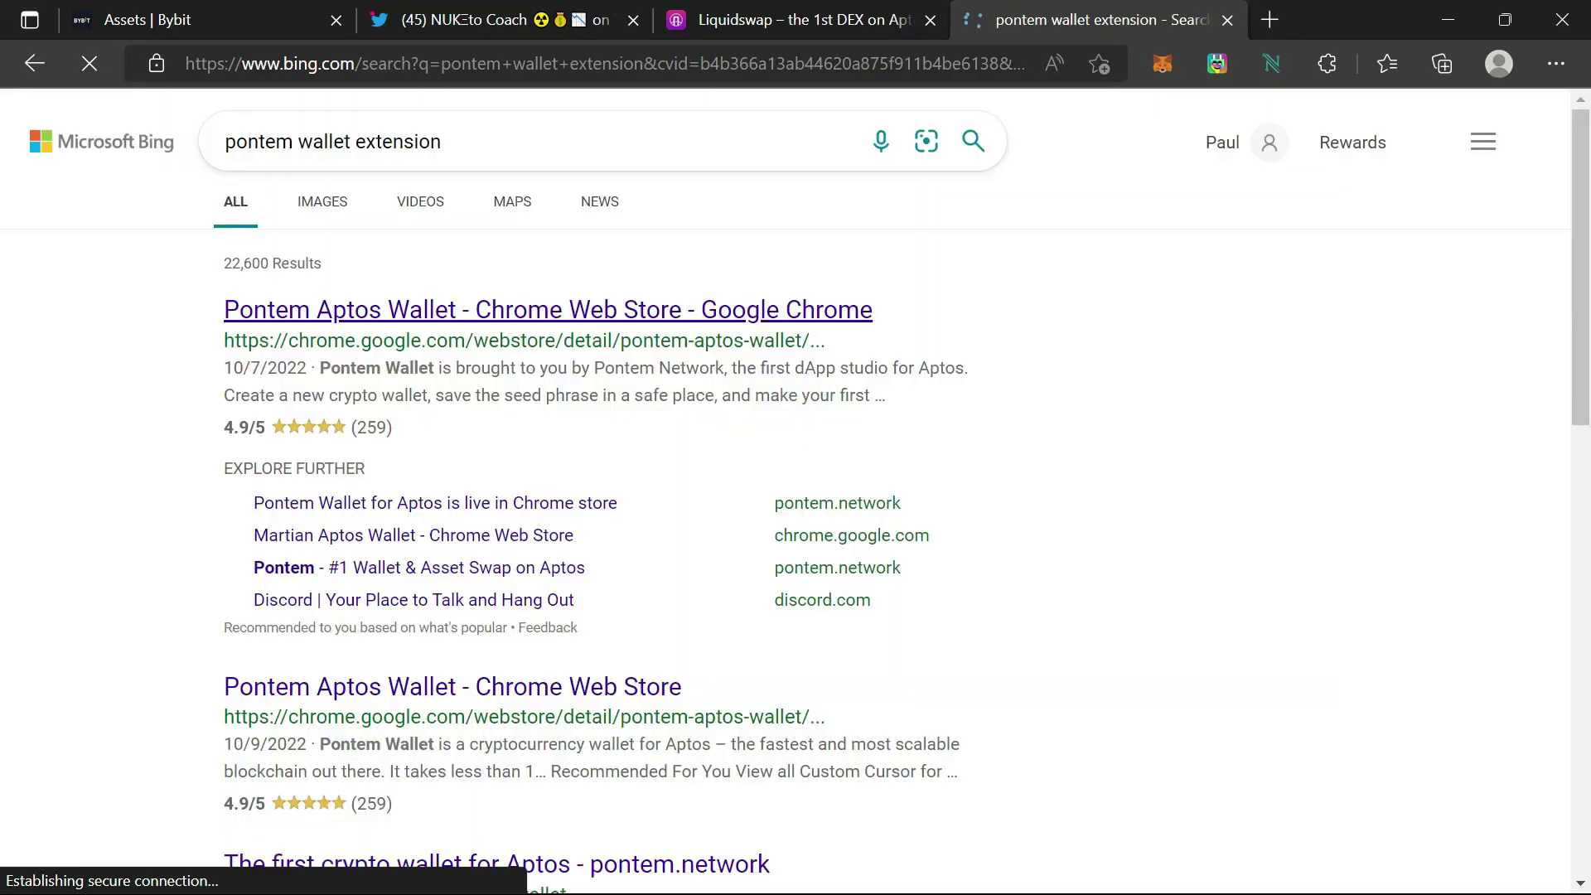
pyautogui.click(327, 313)
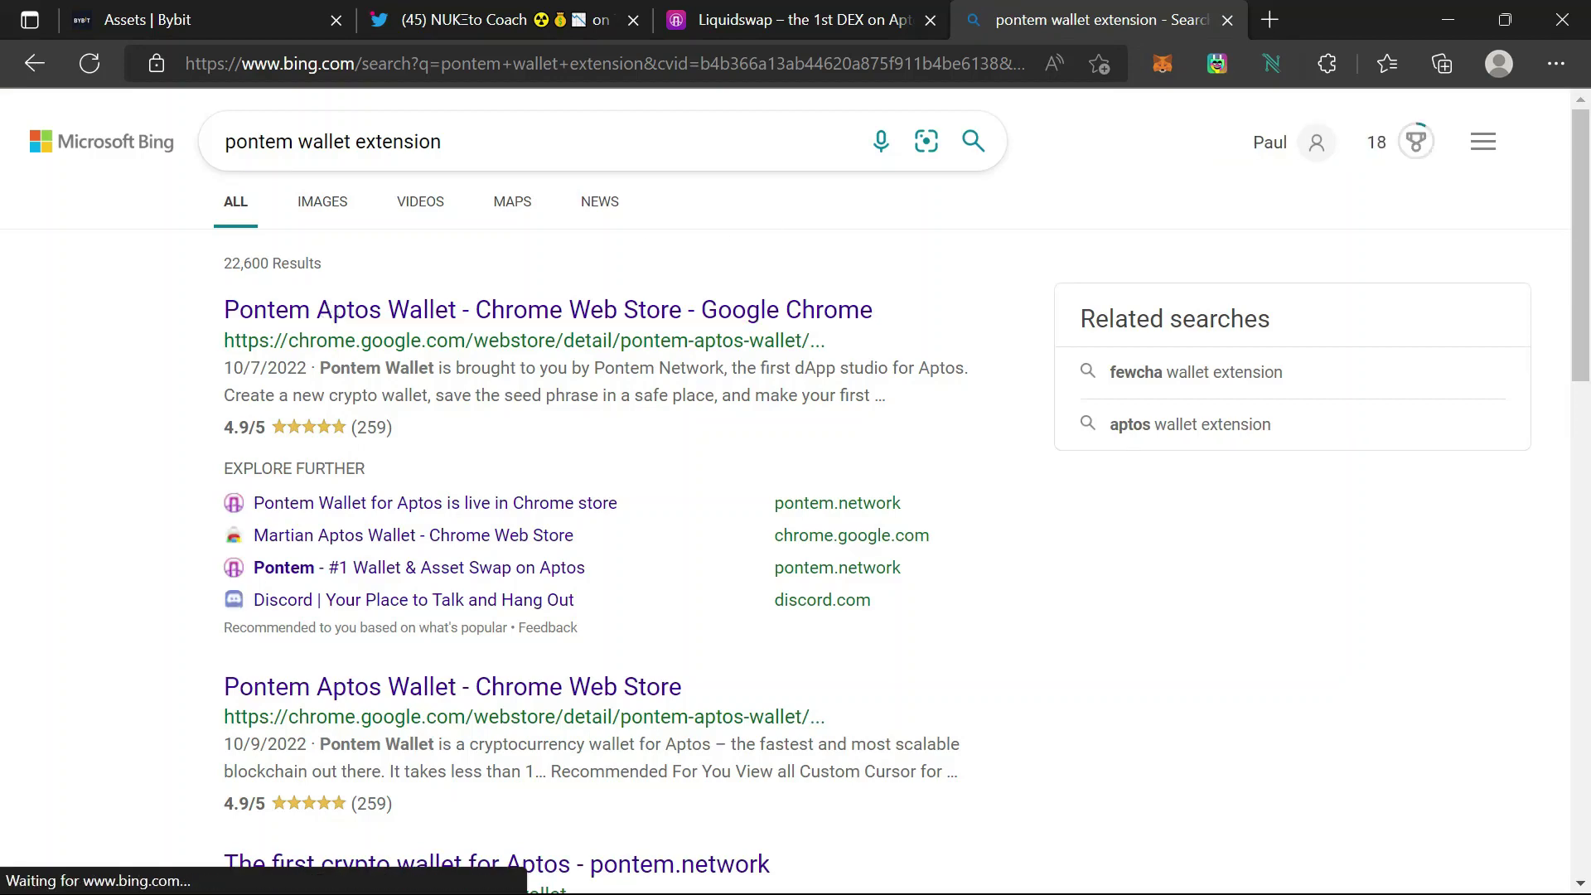
pyautogui.click(1225, 19)
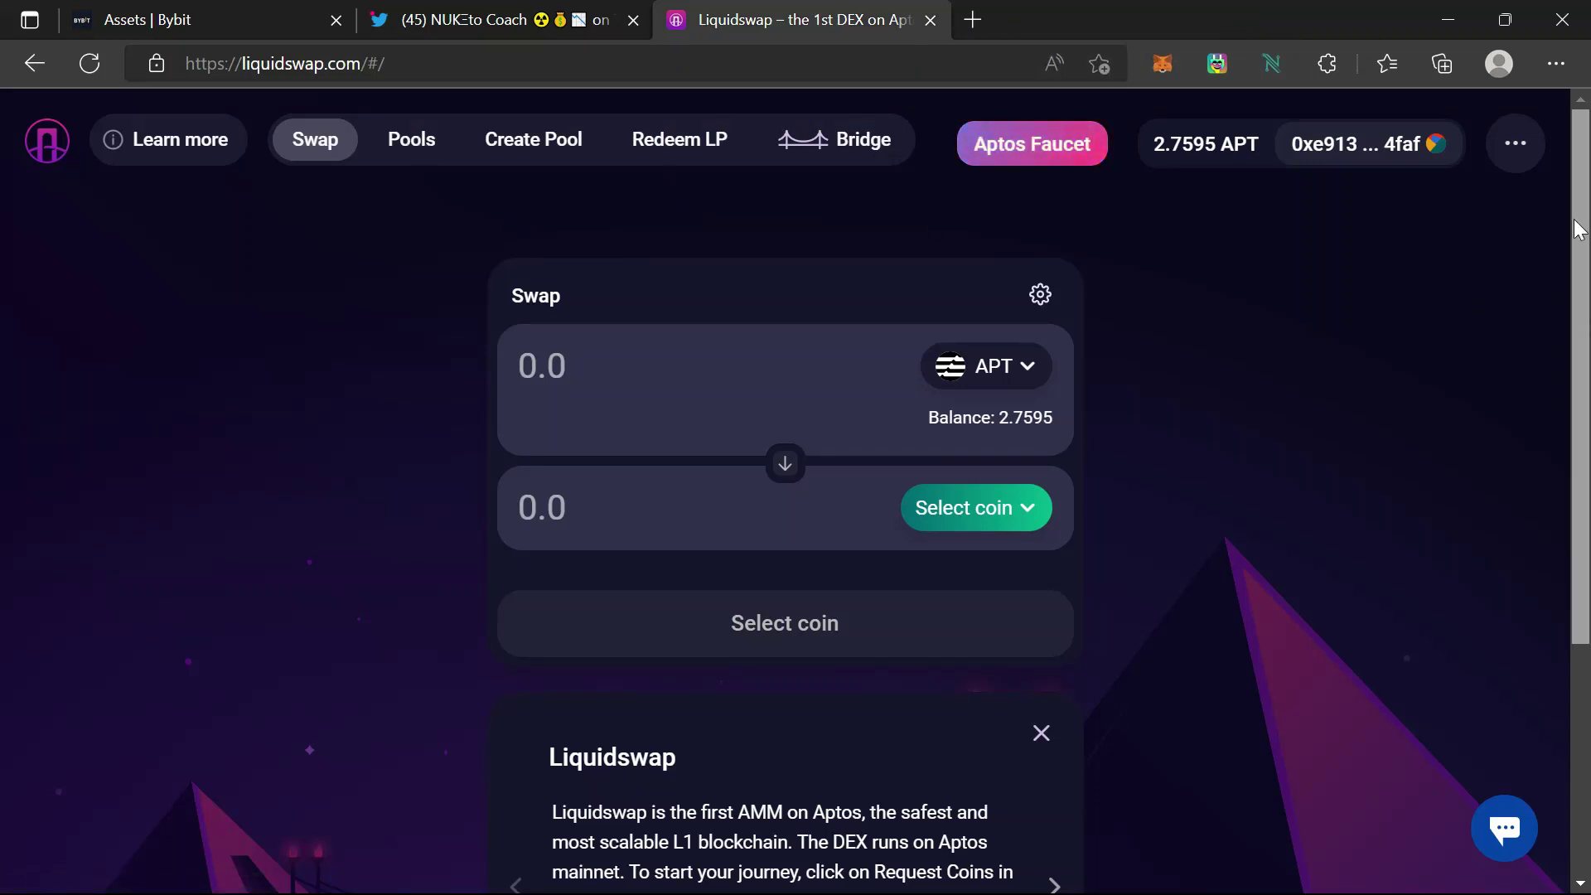
# Step: Disconnect the wallet account from Liquidswap and reconnect it using Pontem Wallet
pyautogui.click(1364, 145)
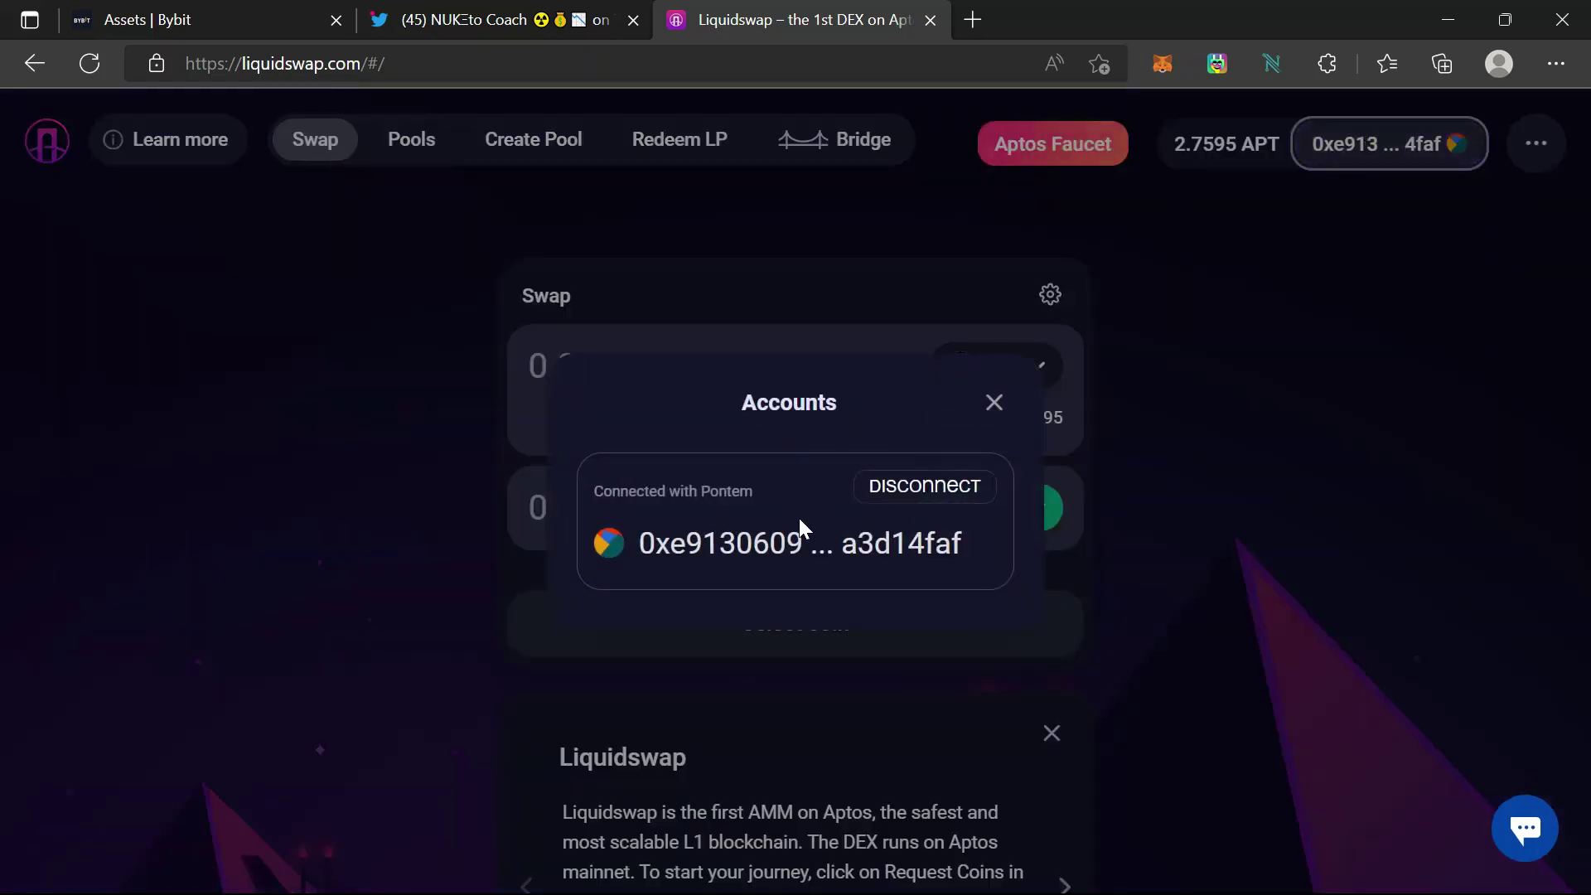
pyautogui.click(924, 488)
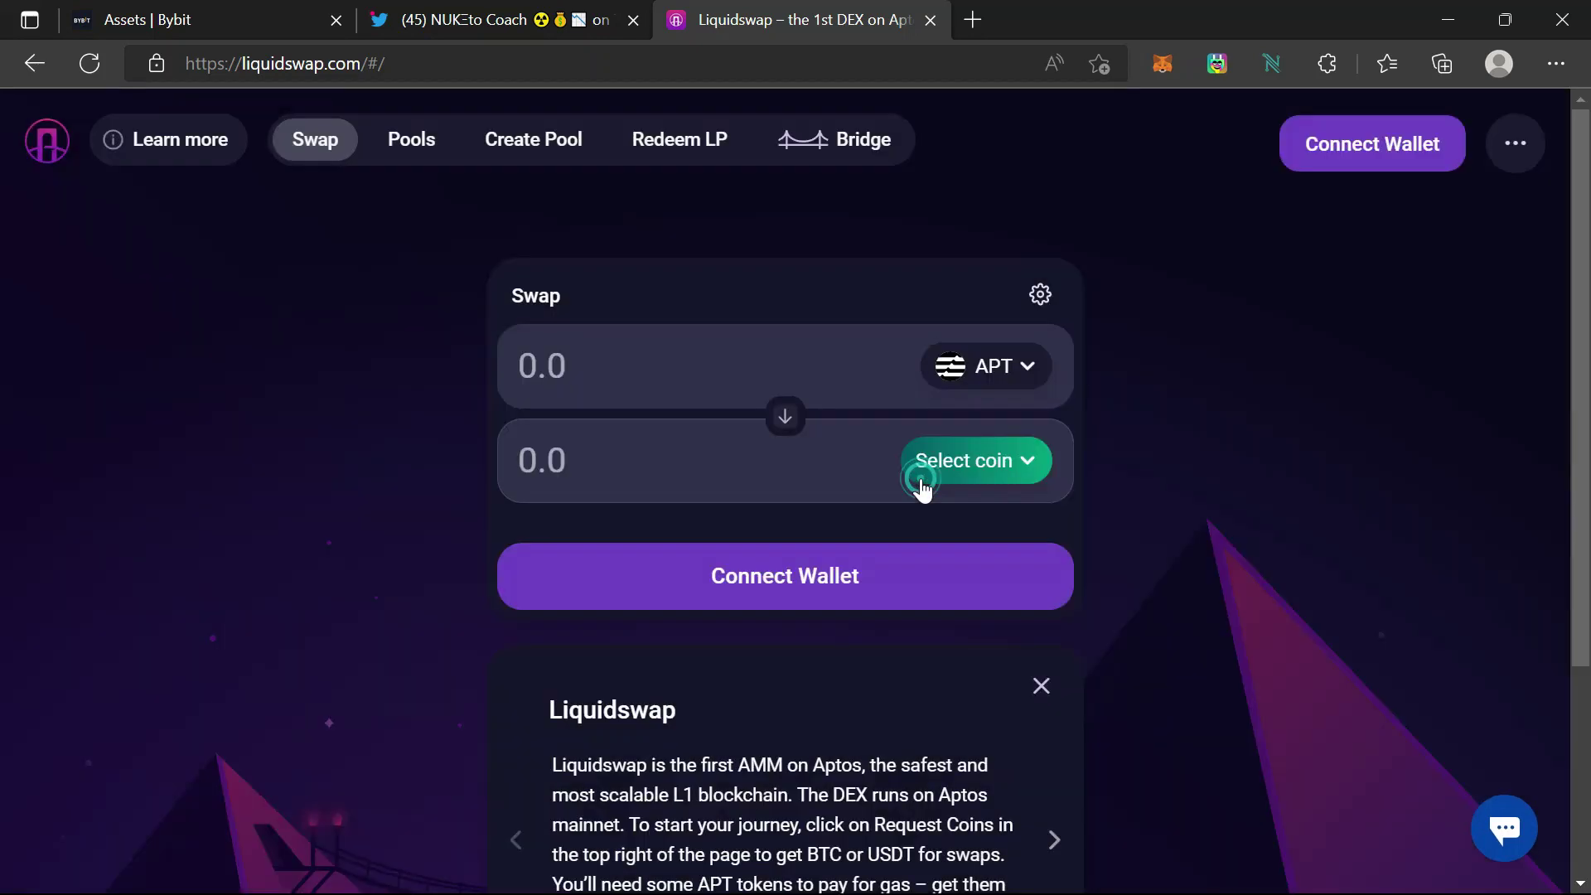
pyautogui.click(1364, 174)
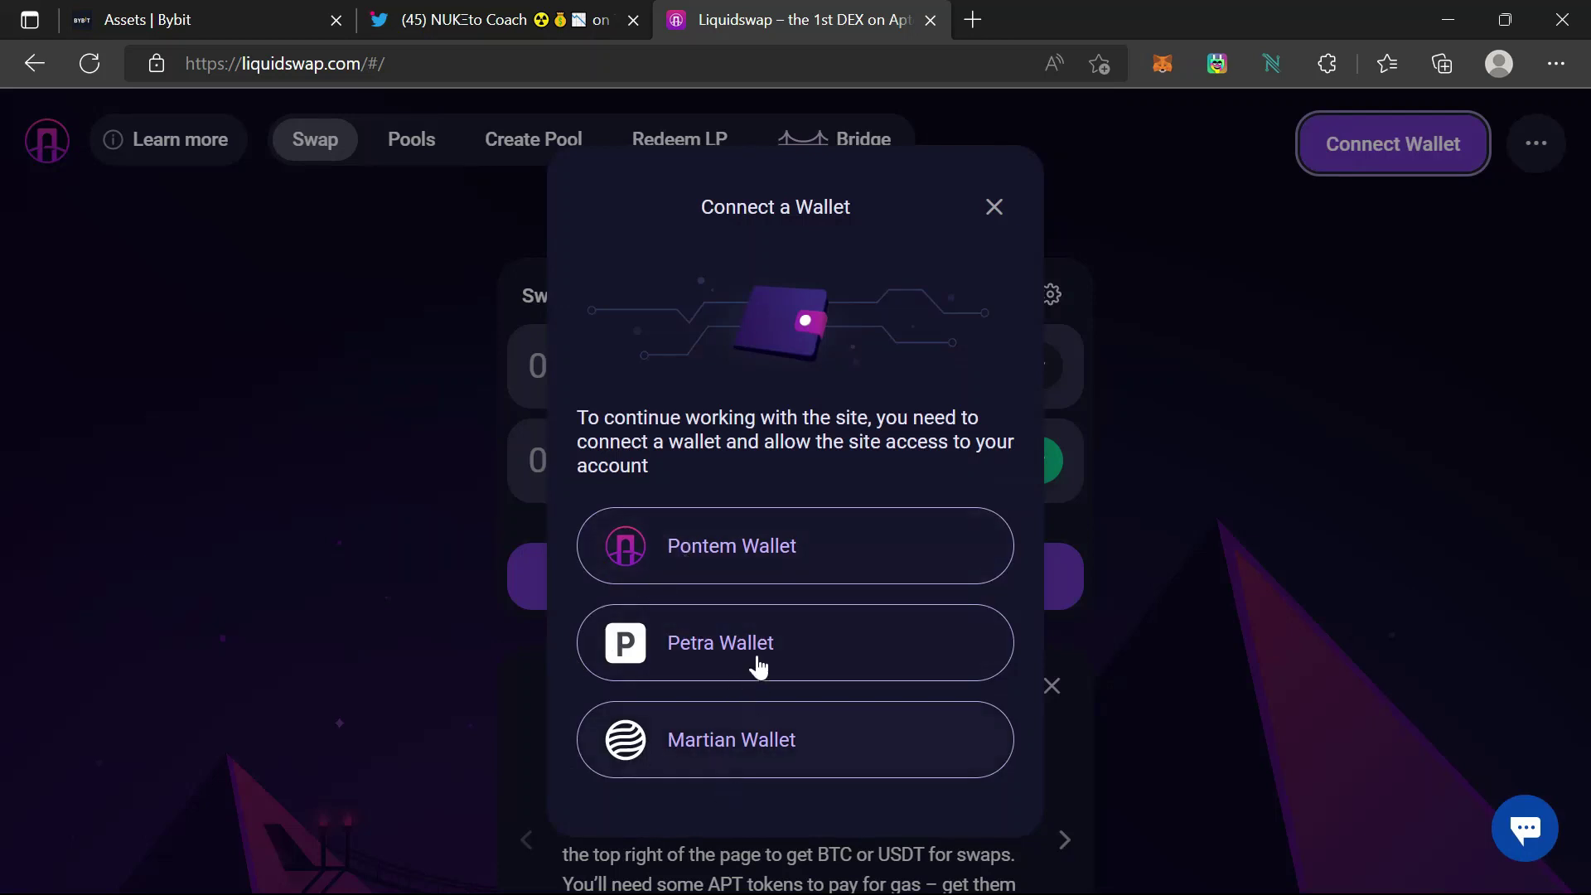
pyautogui.click(764, 555)
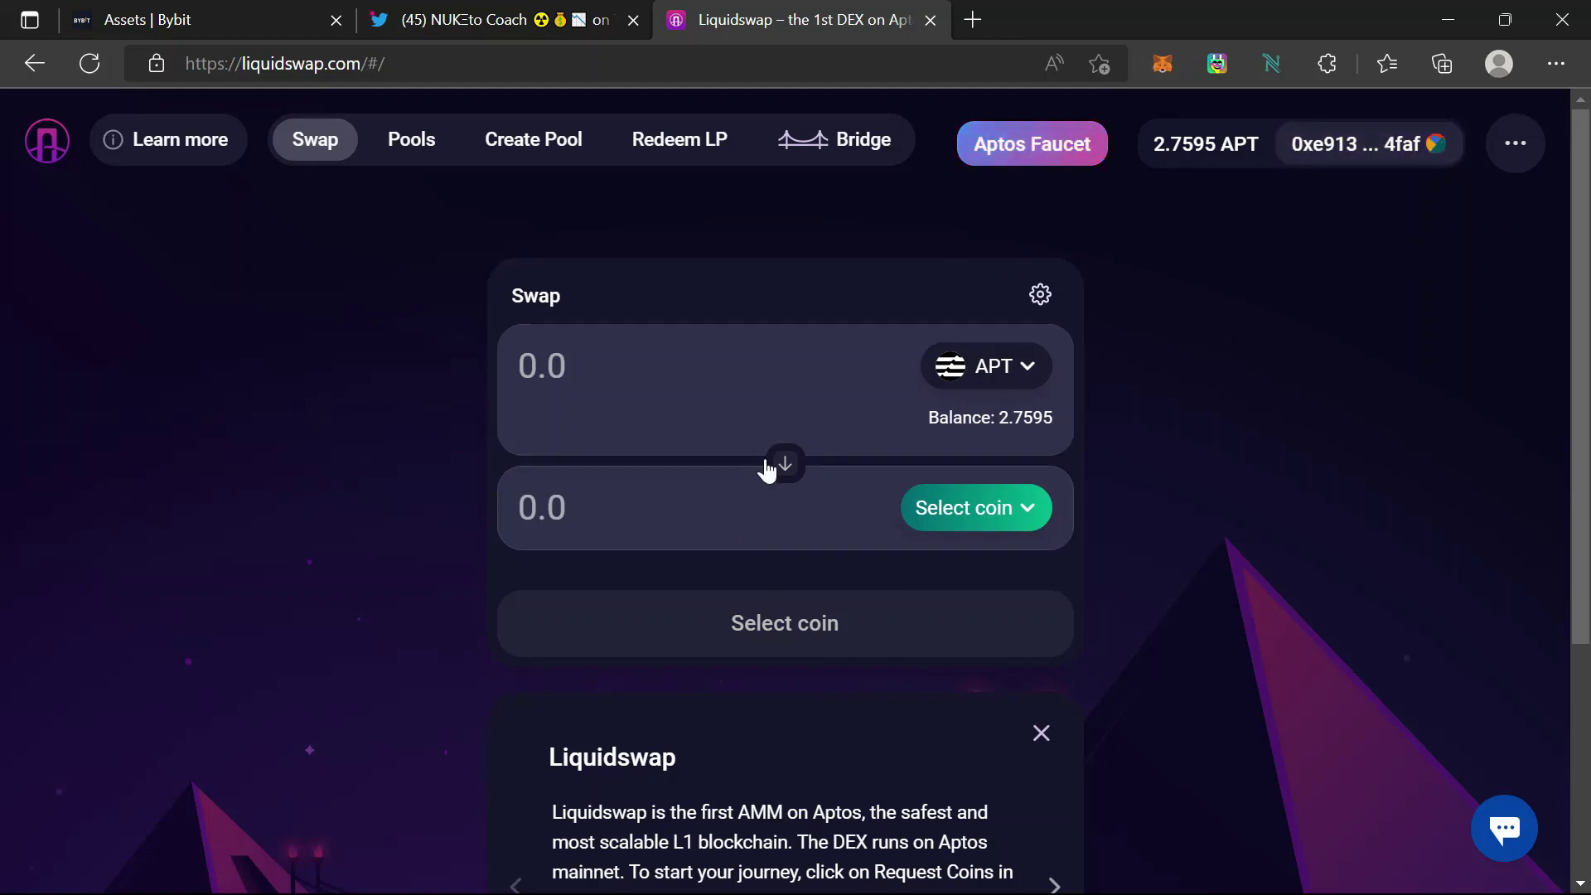
# Step: Choose USDC as the coin to receive in exchange for APT
pyautogui.click(933, 512)
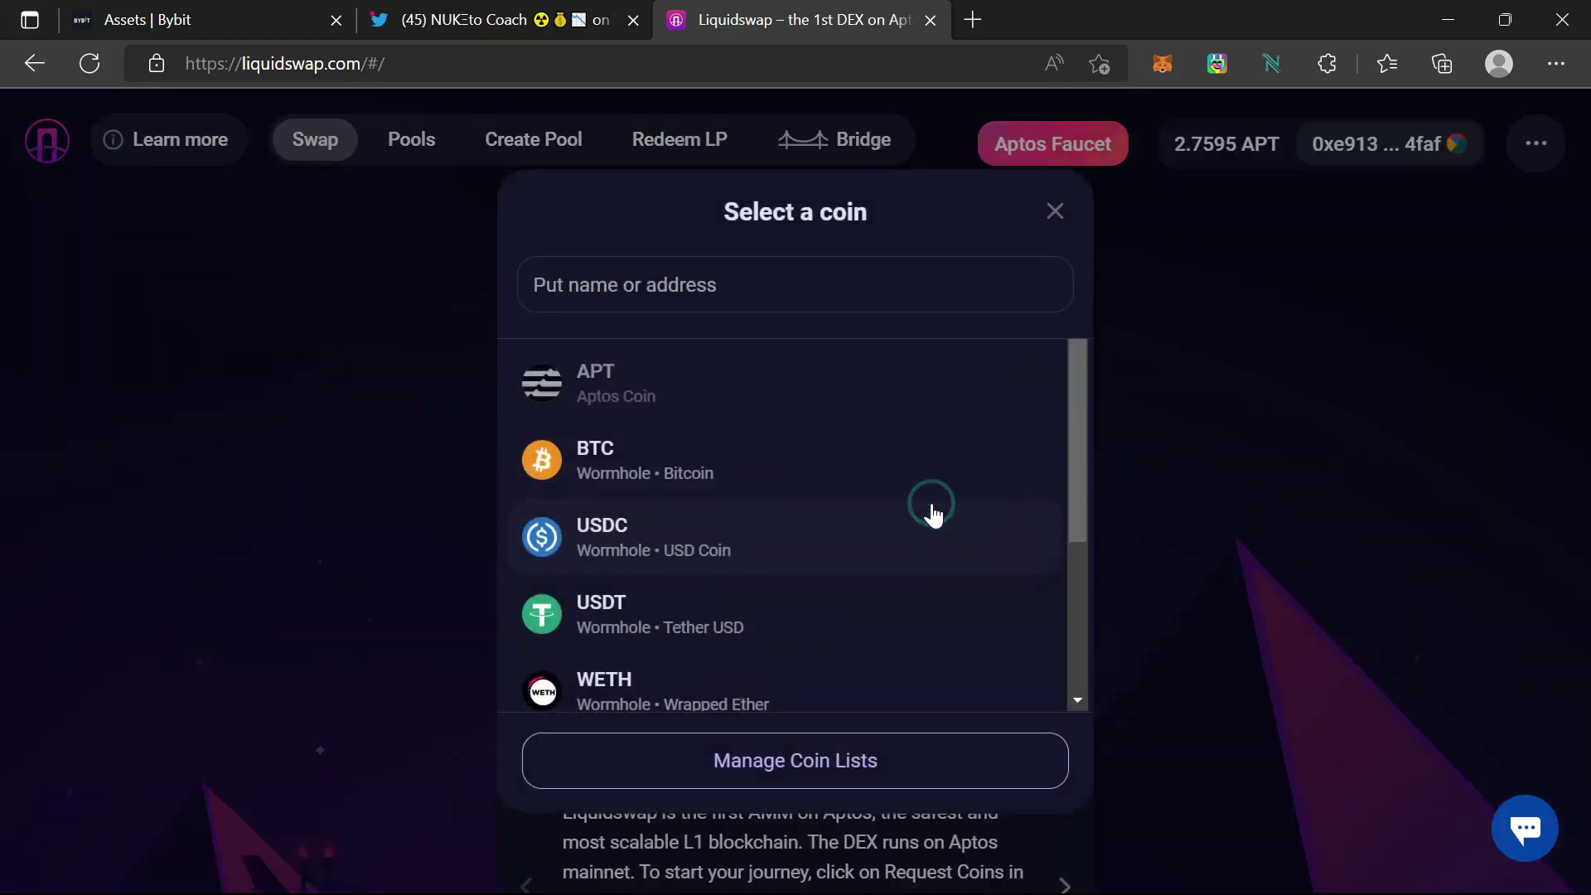
pyautogui.click(625, 567)
pyautogui.scroll(-1, 2, 489)
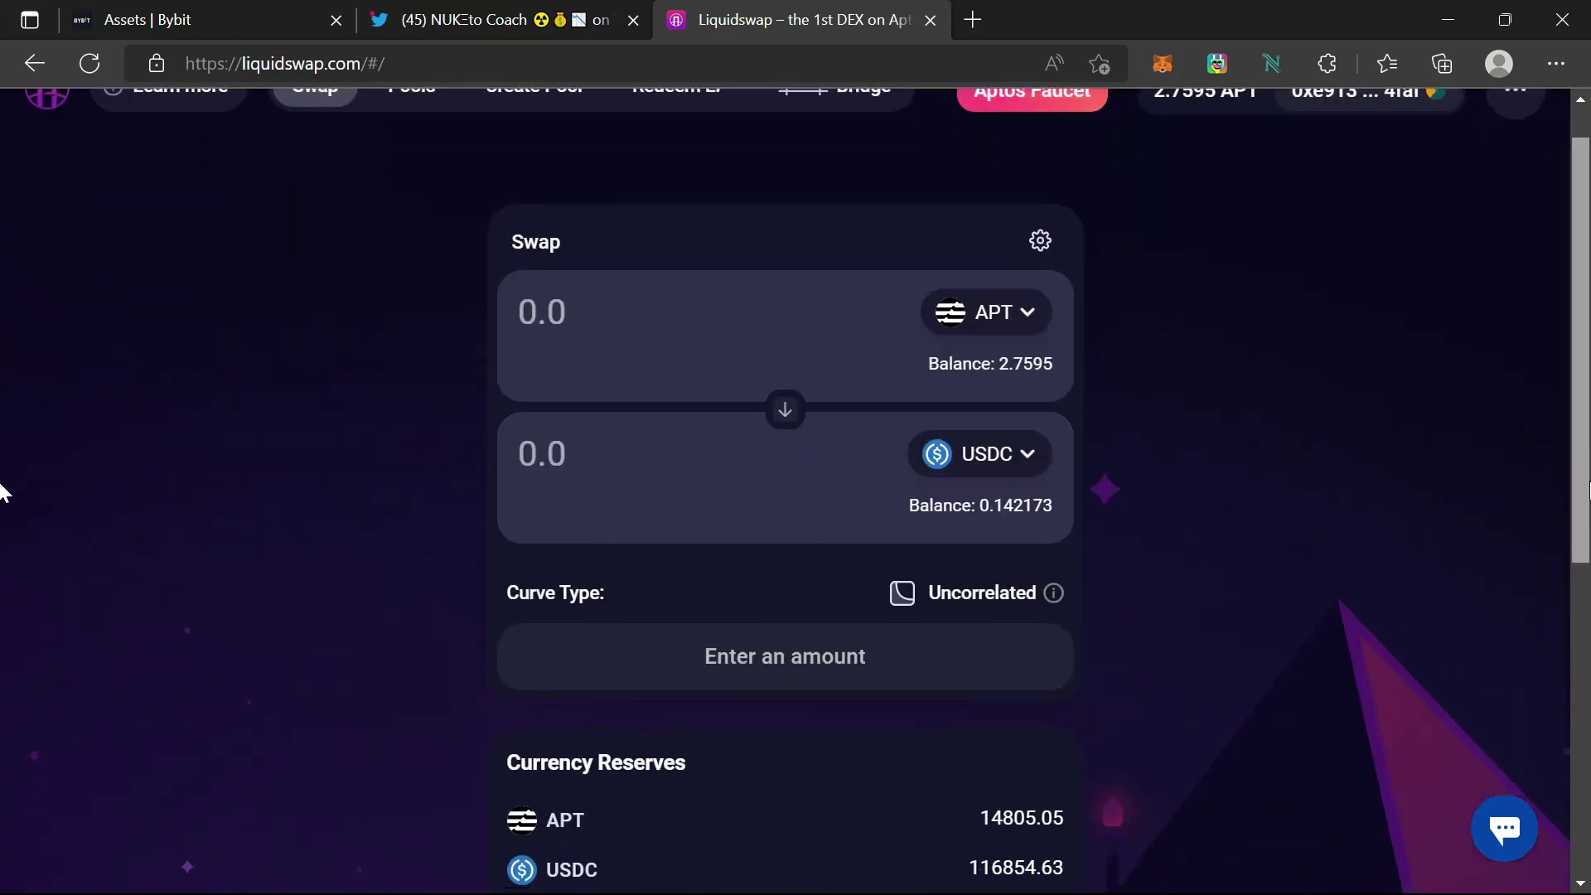
# Step: Switch the receiving coin to USDT and check the currency reserves of the APT/USDT pair
pyautogui.click(1016, 408)
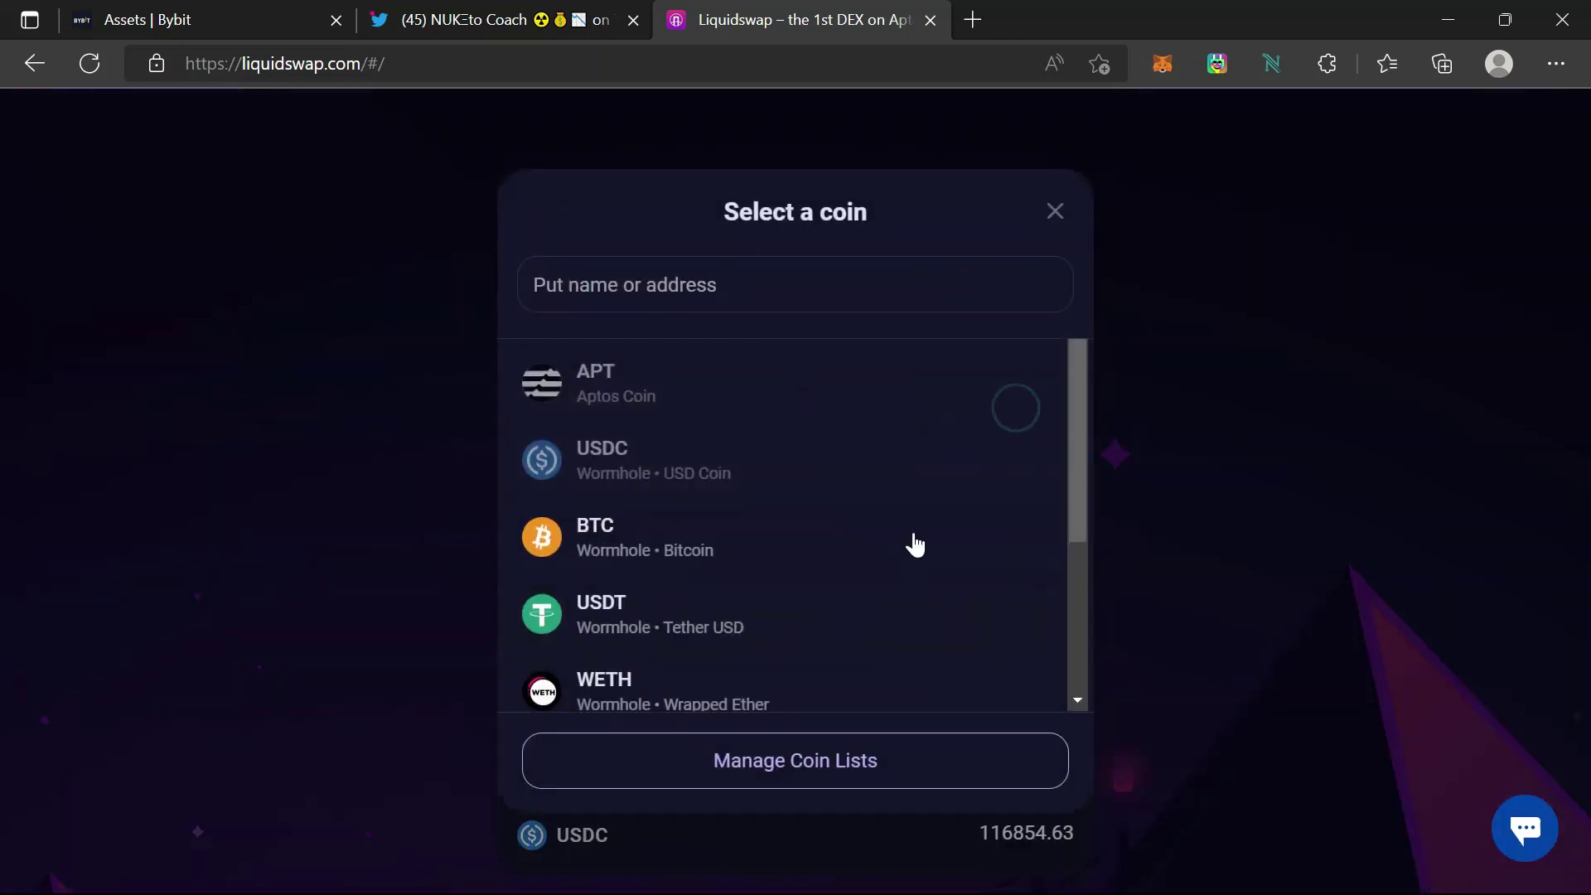
pyautogui.click(756, 620)
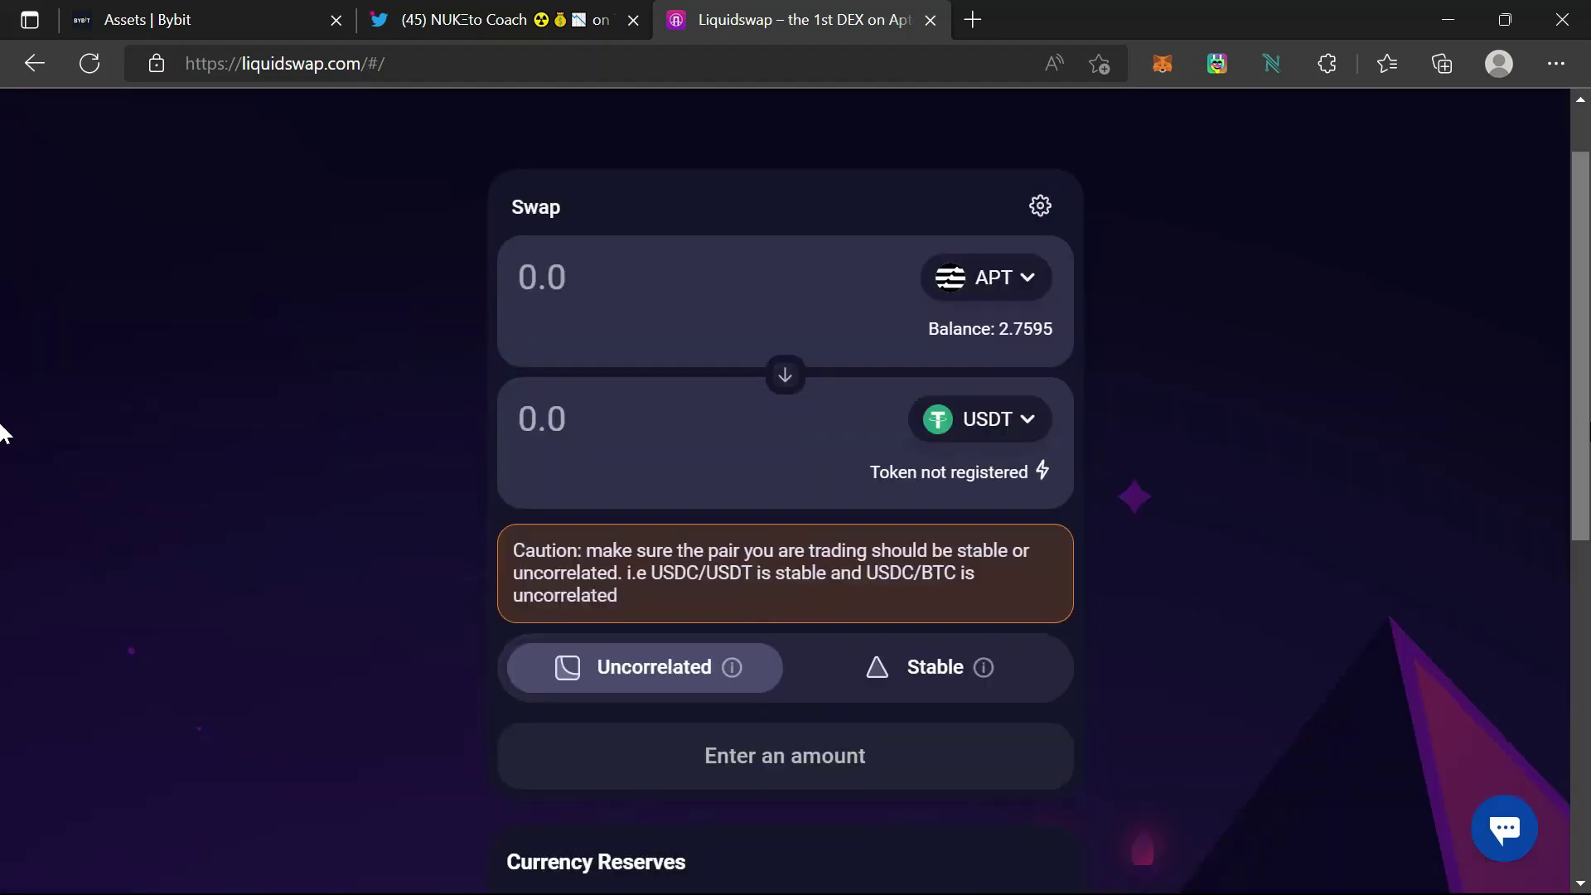
pyautogui.scroll(-1, 3, 470)
pyautogui.scroll(-2, 2, 481)
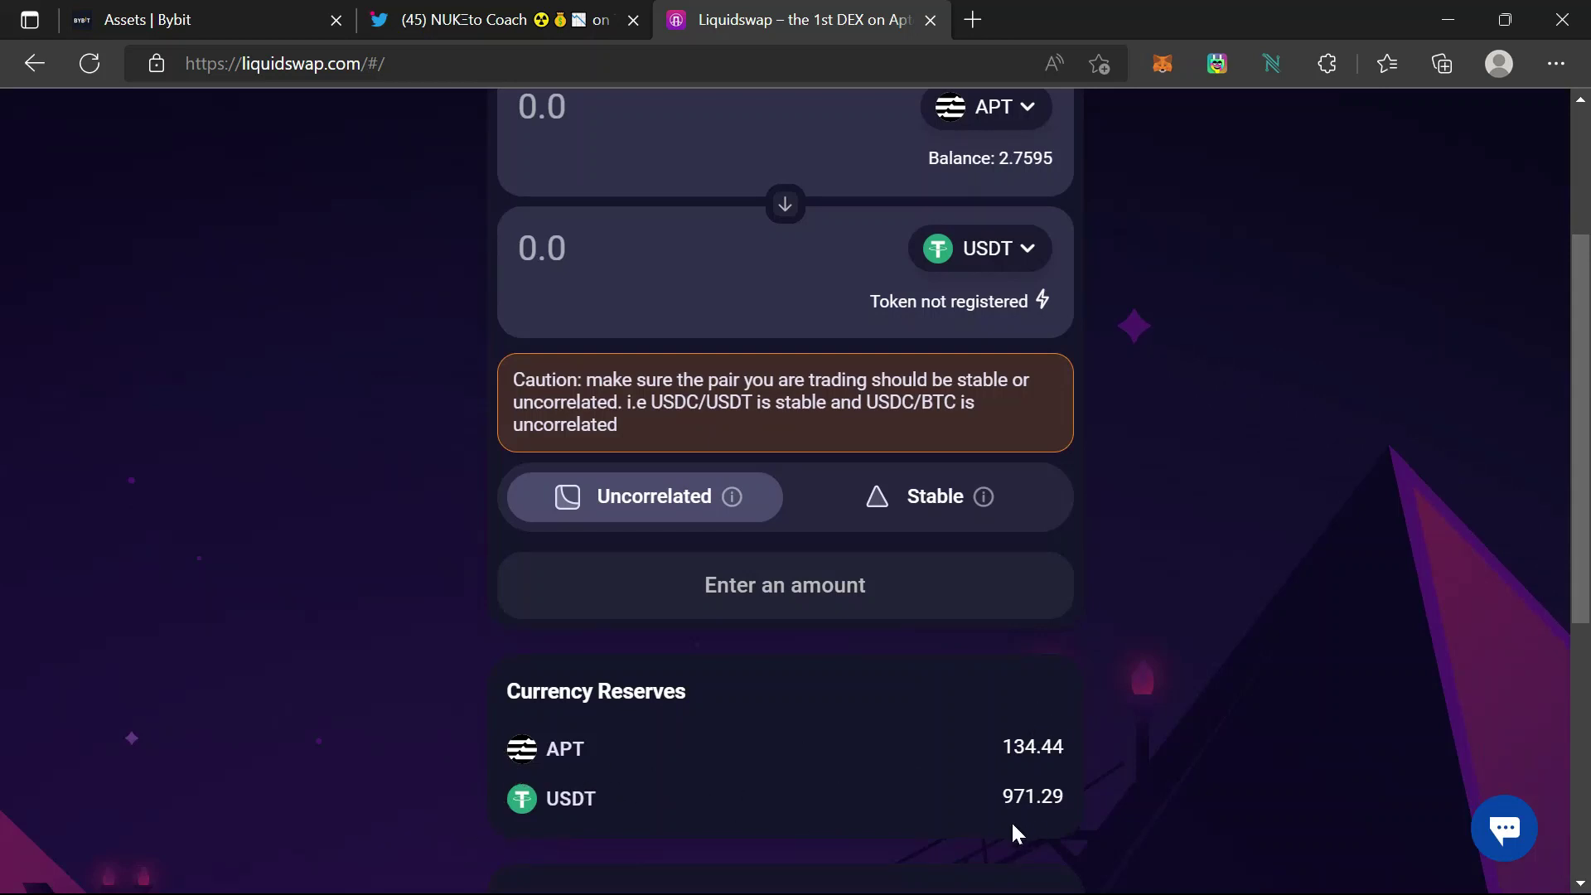
pyautogui.scroll(3, 2, 574)
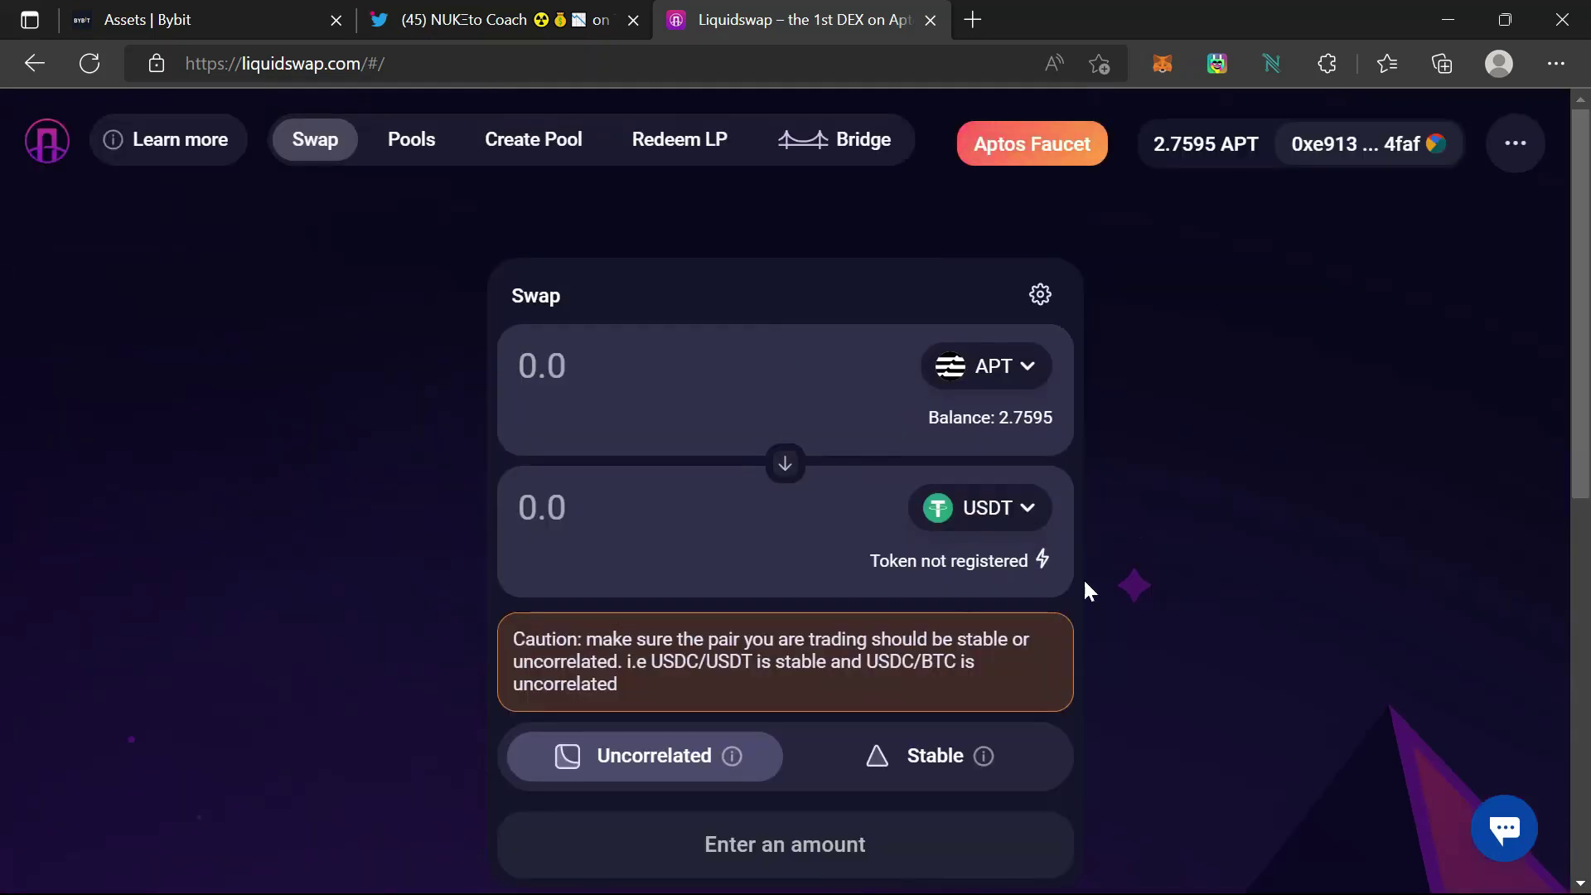
# Step: Set the receiving coin back to USDC and review the currency reserves of the APT/USDC pair
pyautogui.click(934, 536)
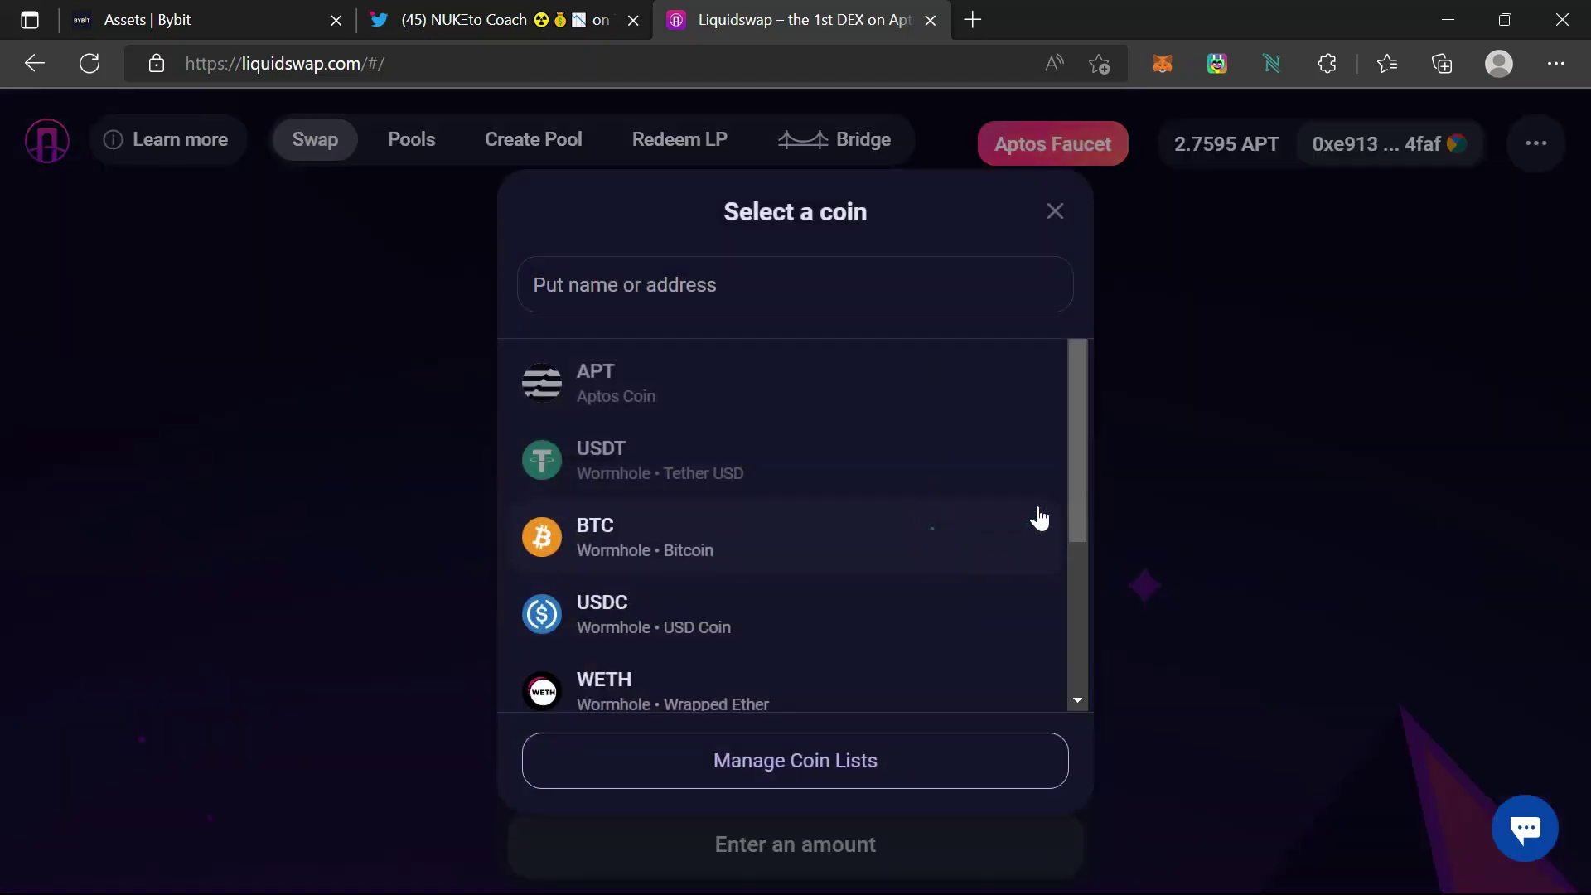
pyautogui.click(650, 635)
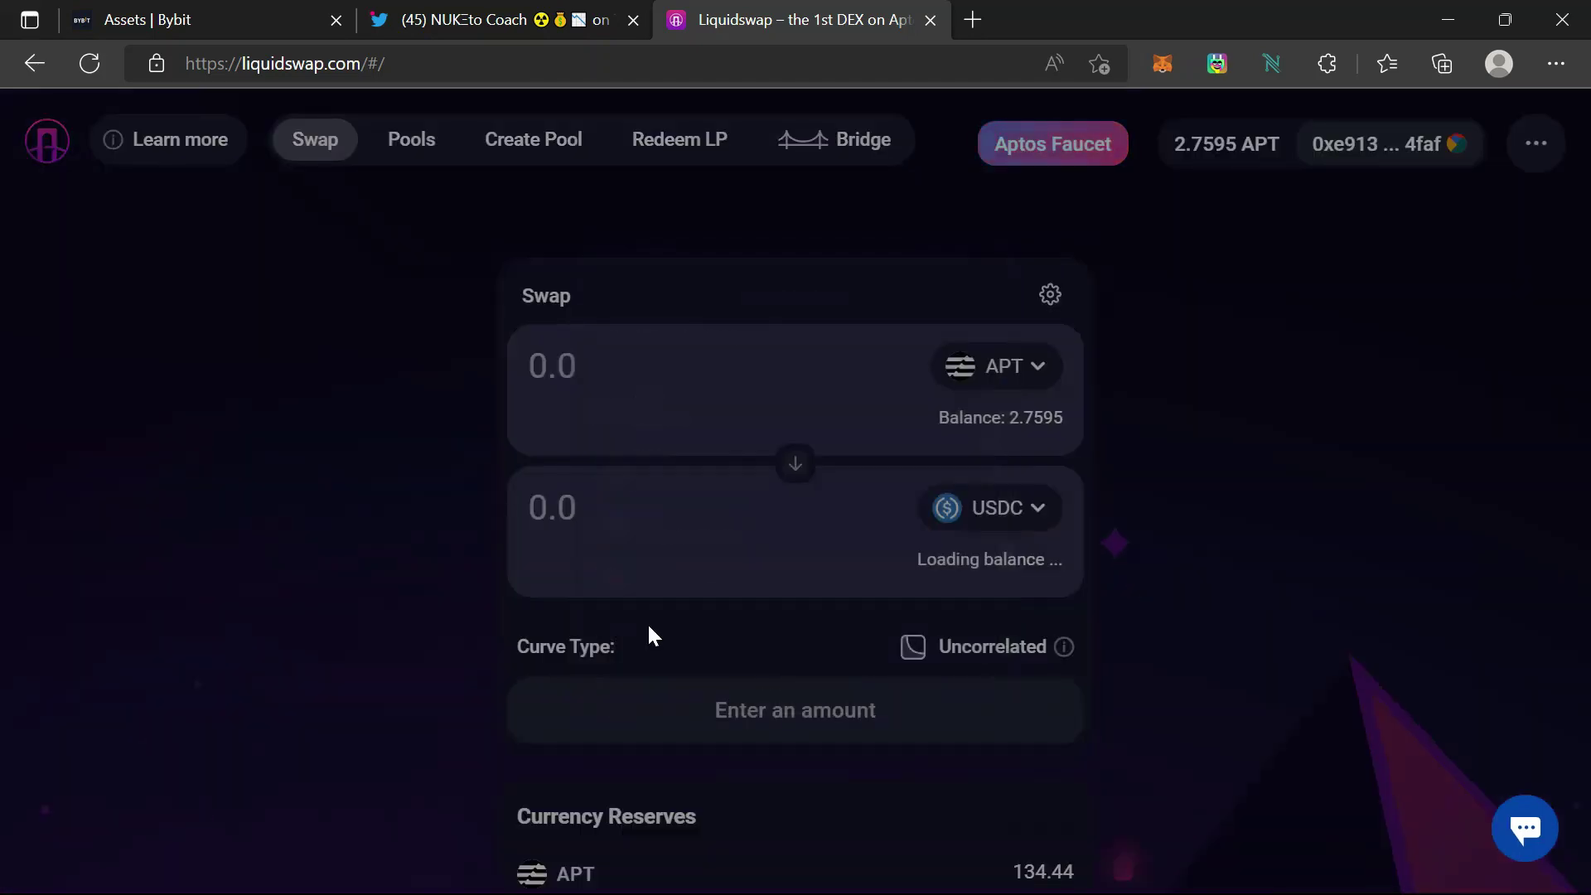
pyautogui.scroll(-3, 837, 556)
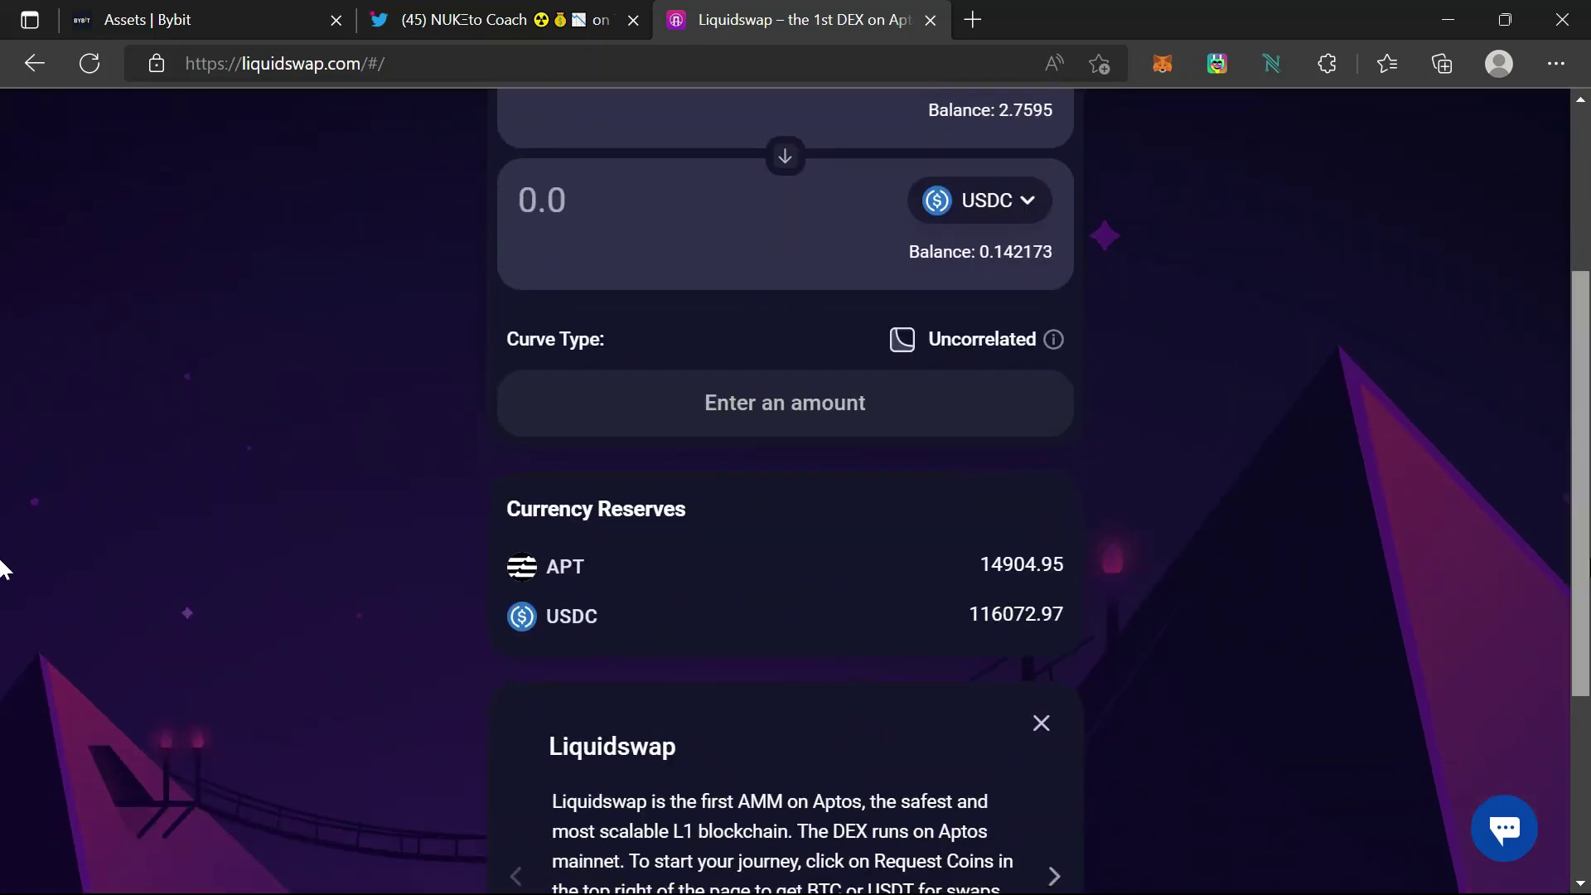
pyautogui.scroll(2, 2, 550)
pyautogui.scroll(2, 2, 462)
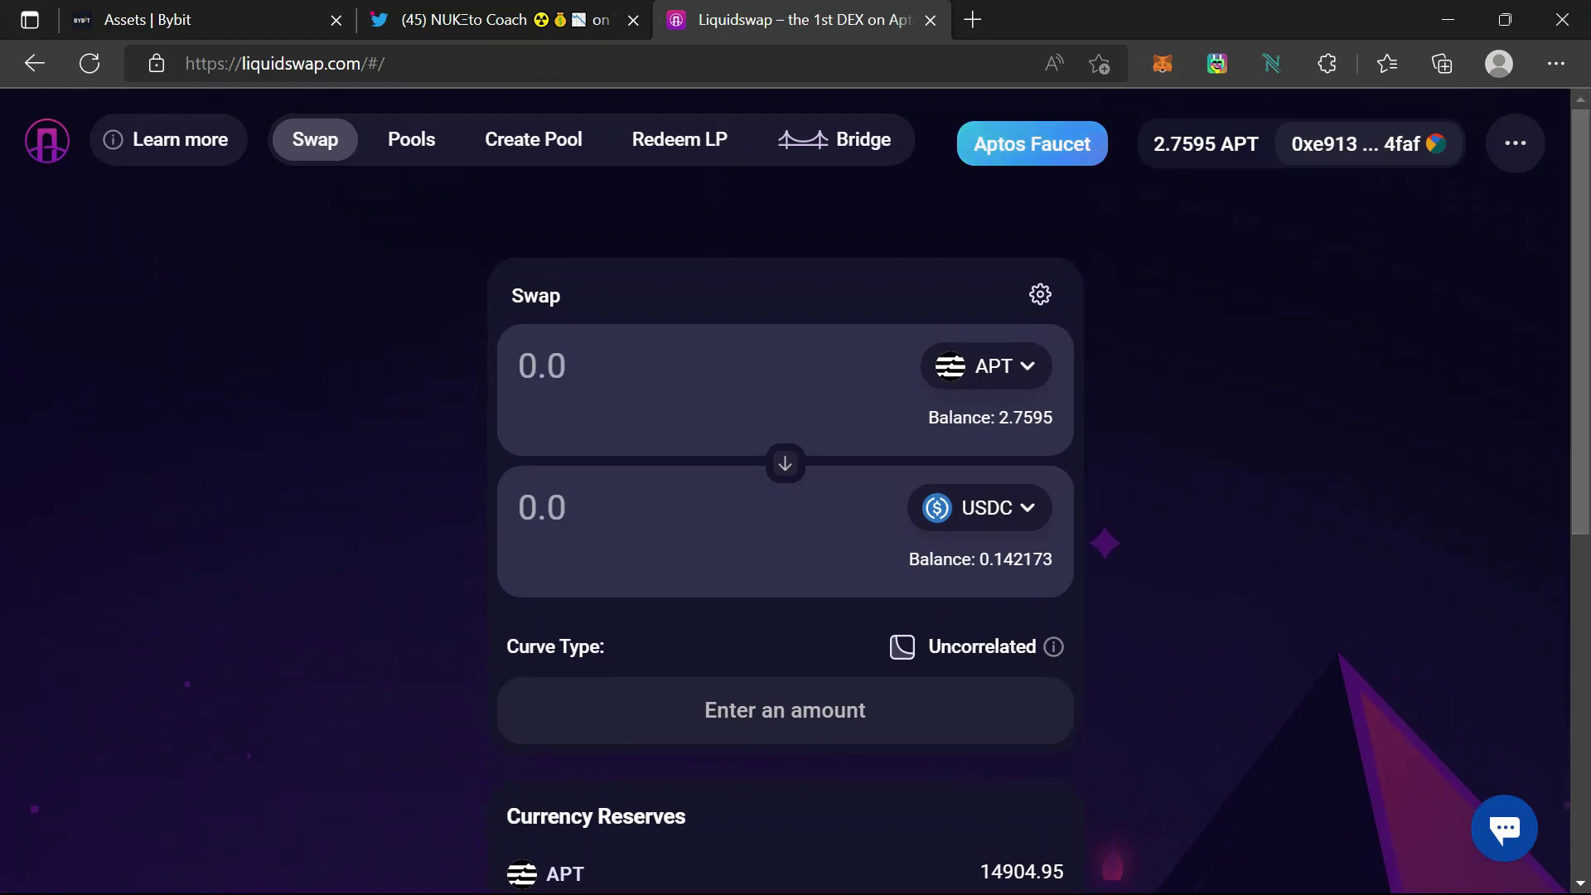
pyautogui.scroll(-5, 3, 244)
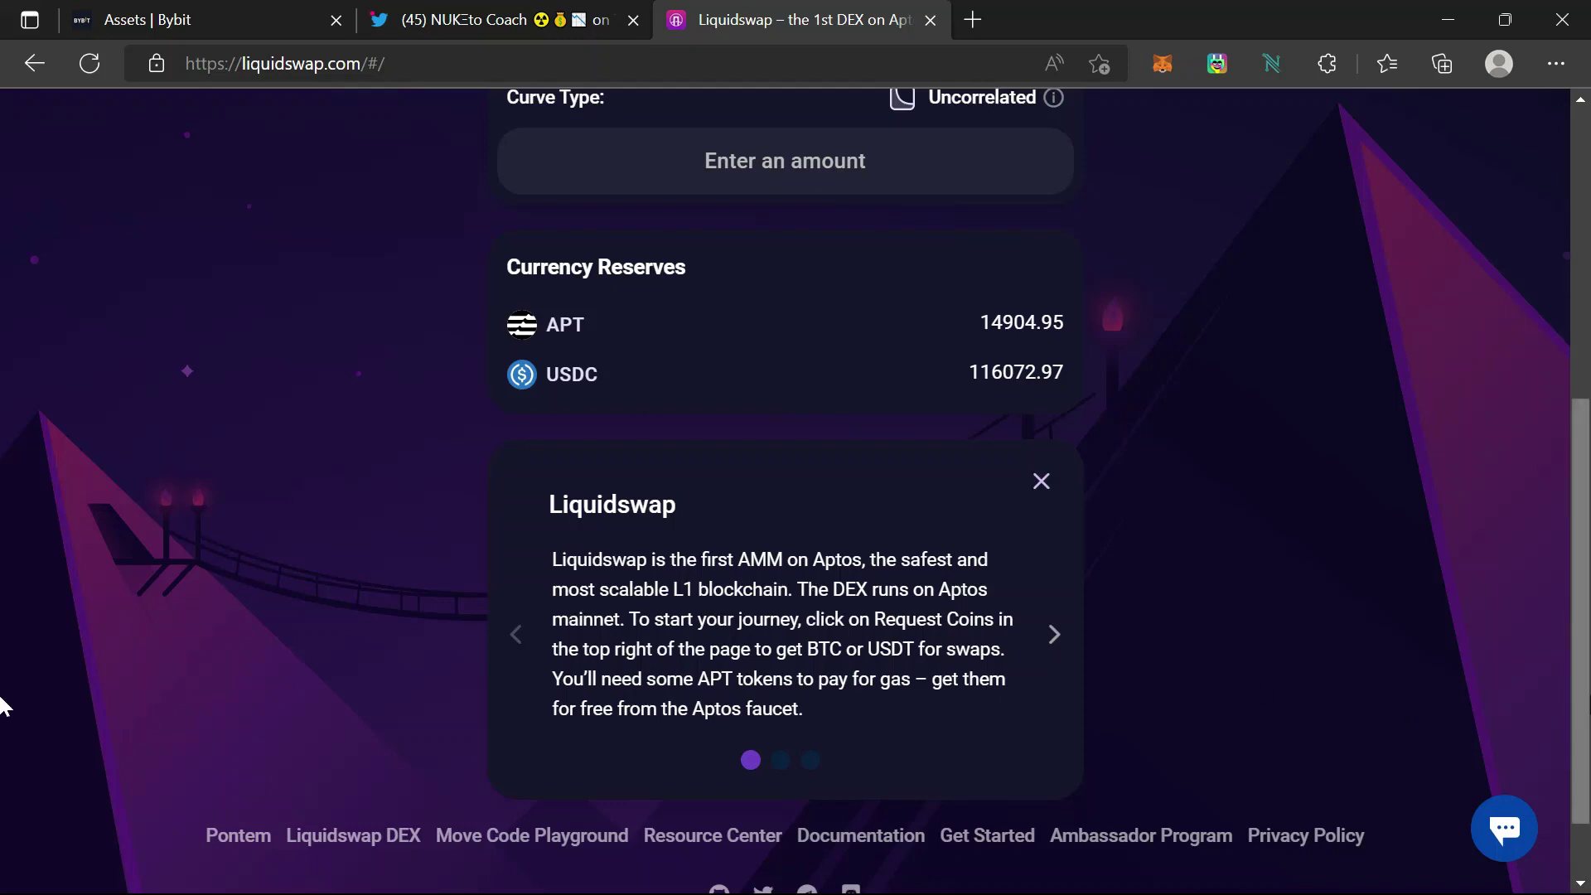
pyautogui.scroll(5, 3, 613)
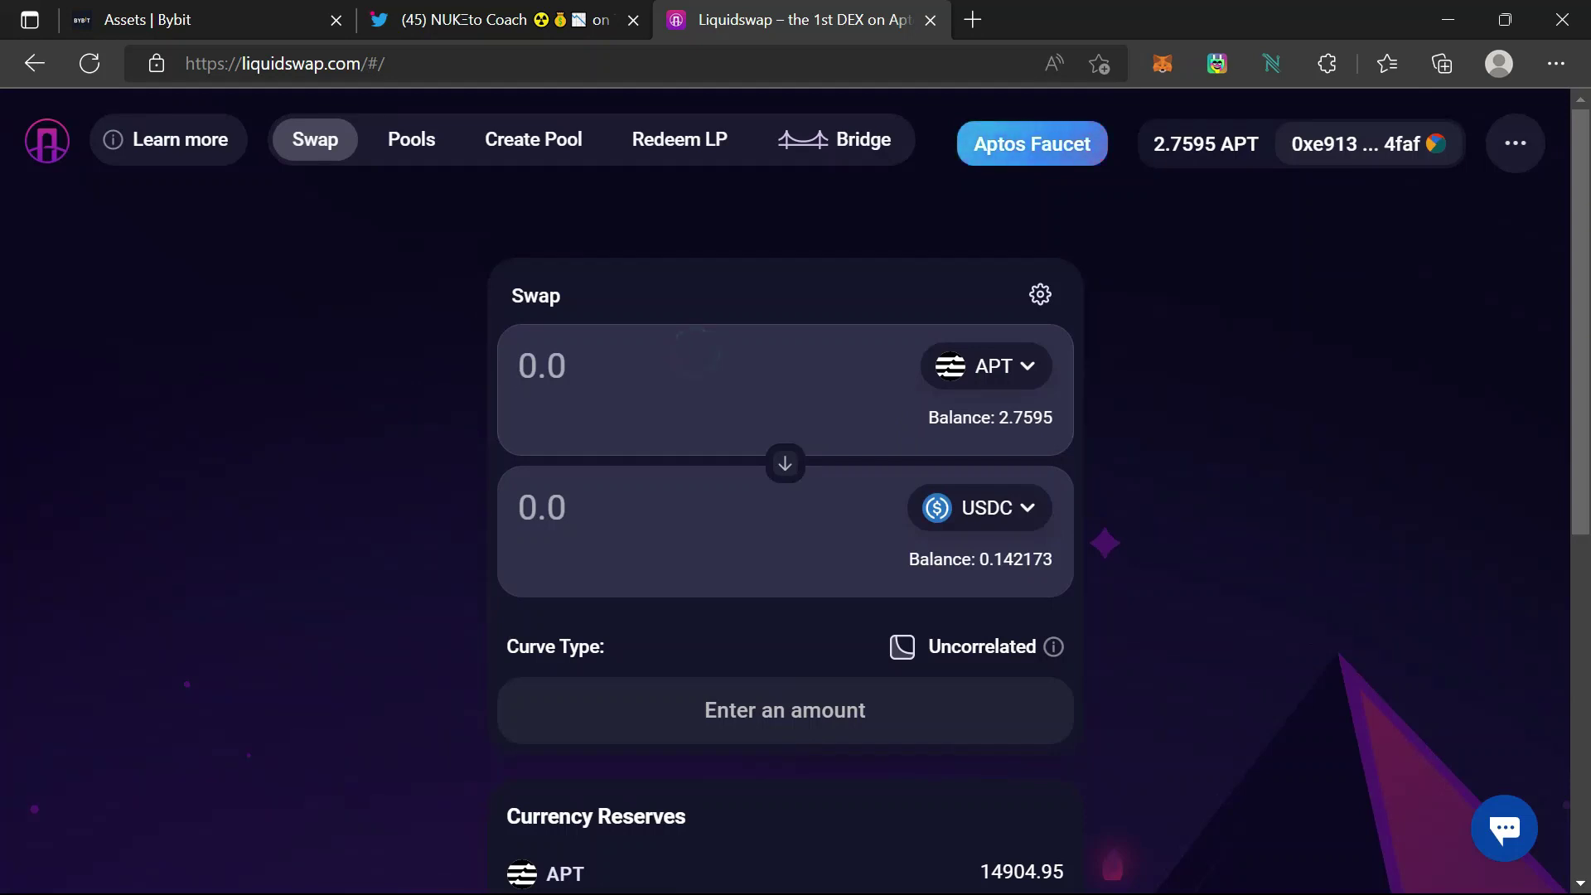
# Step: Try to swap 2.6 APT to USDC, approving the transaction in Pontem Wallet, and dismiss the transaction result
pyautogui.write('2.')
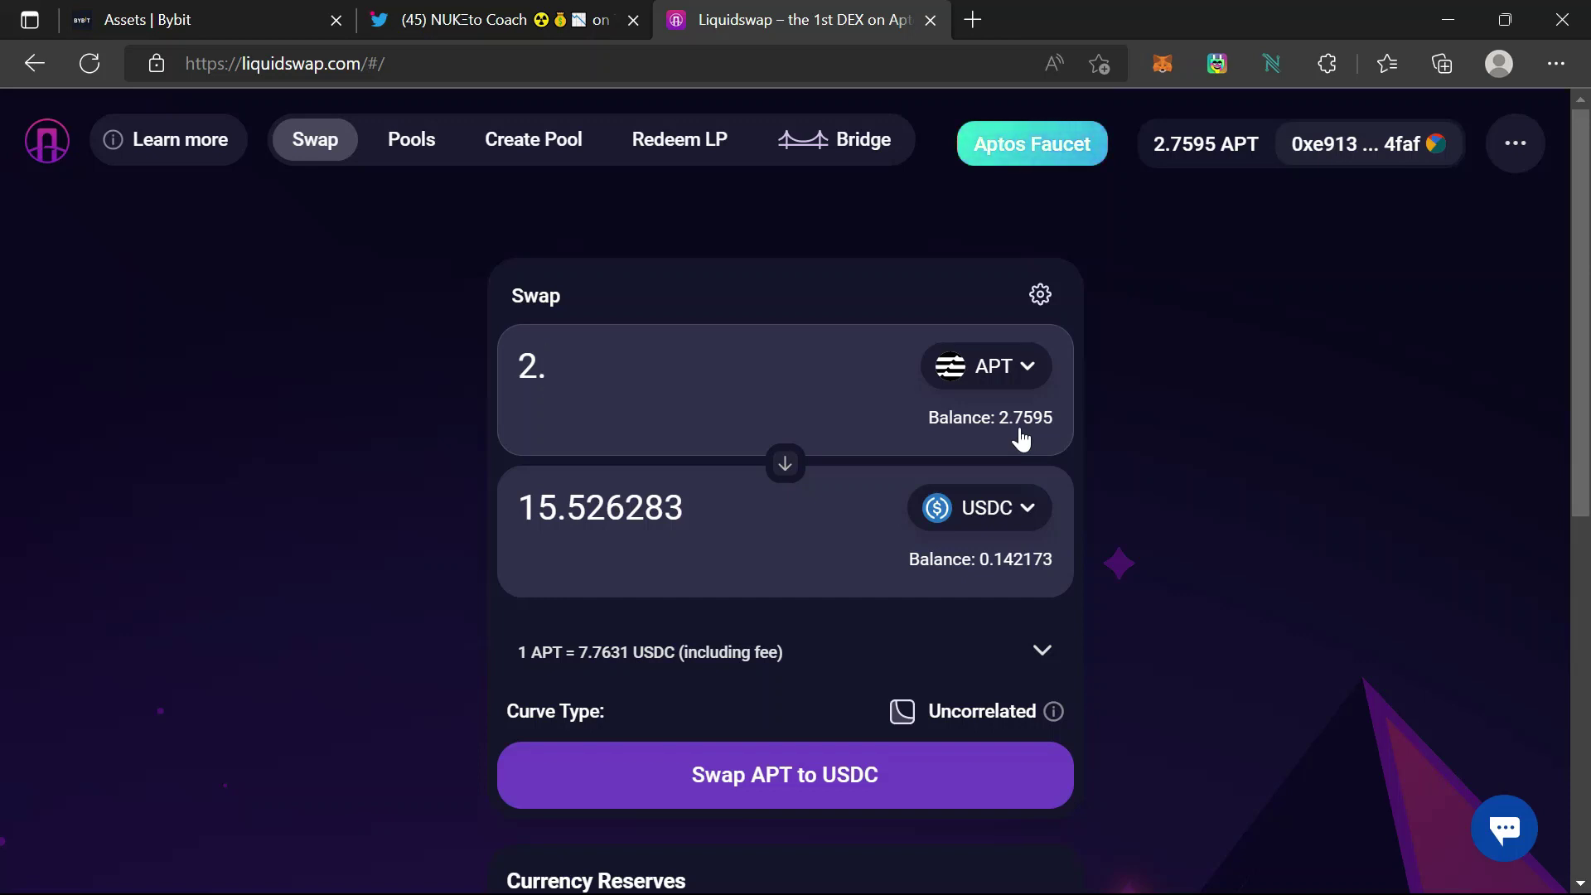
pyautogui.write('6')
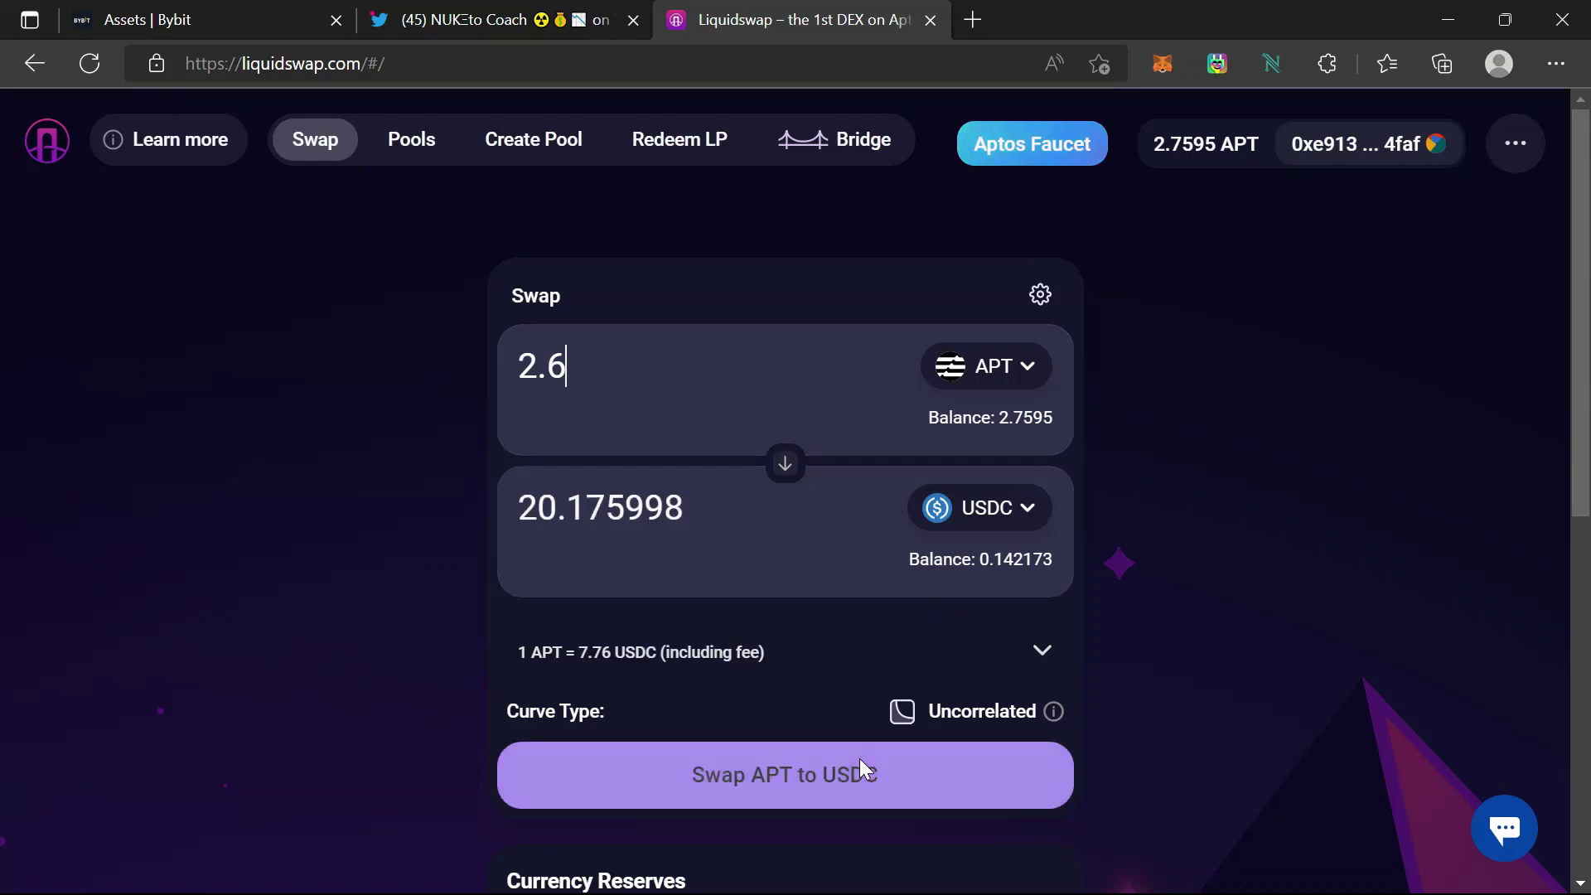
pyautogui.click(862, 770)
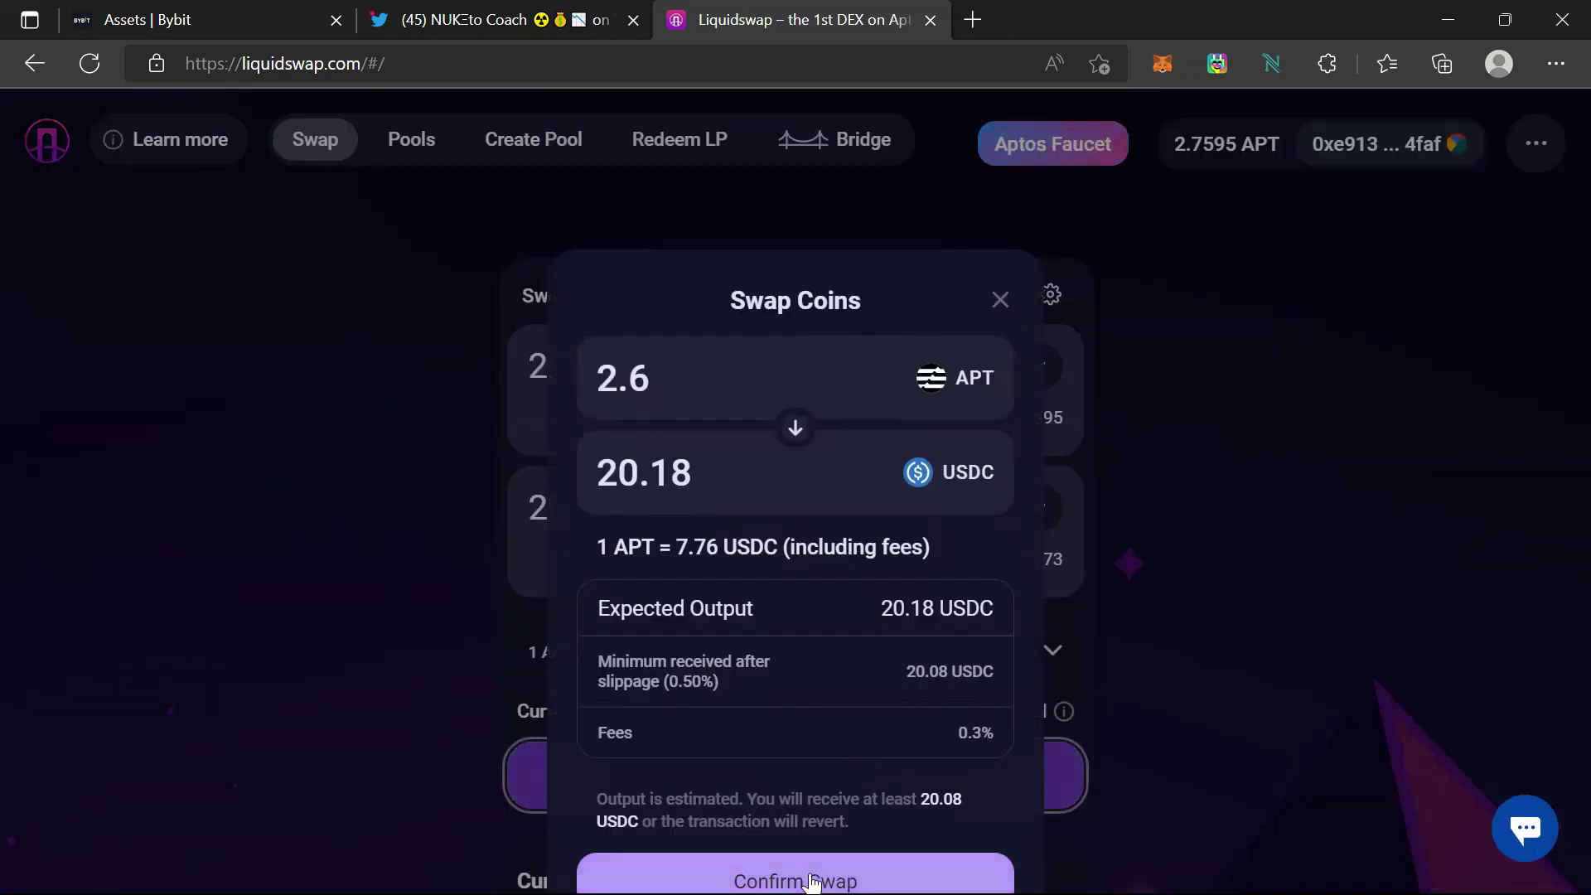
pyautogui.click(814, 882)
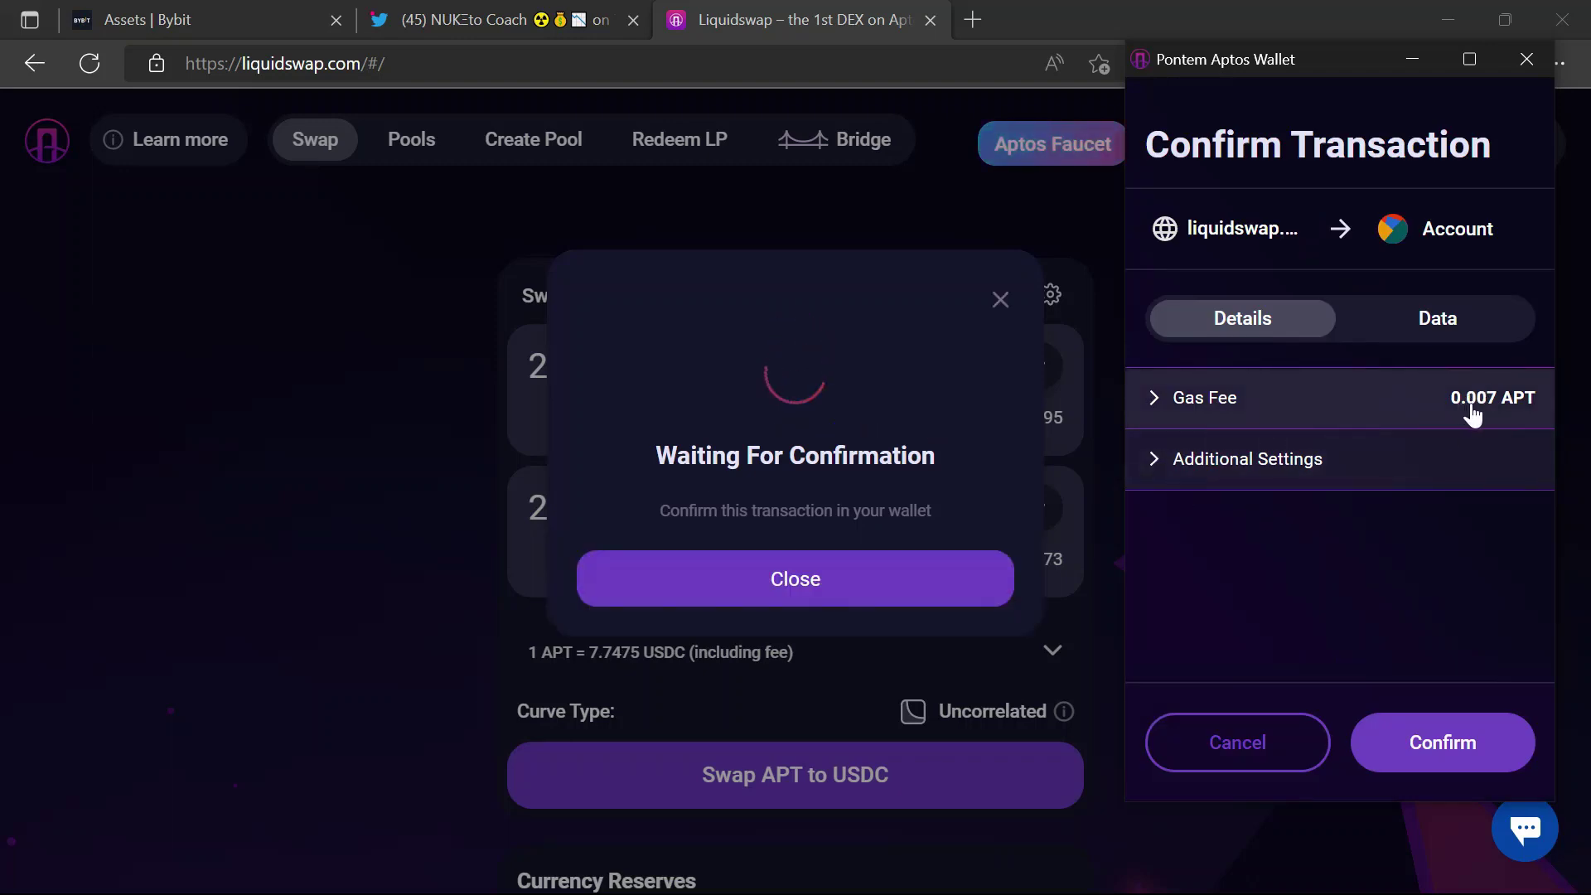
pyautogui.click(1452, 745)
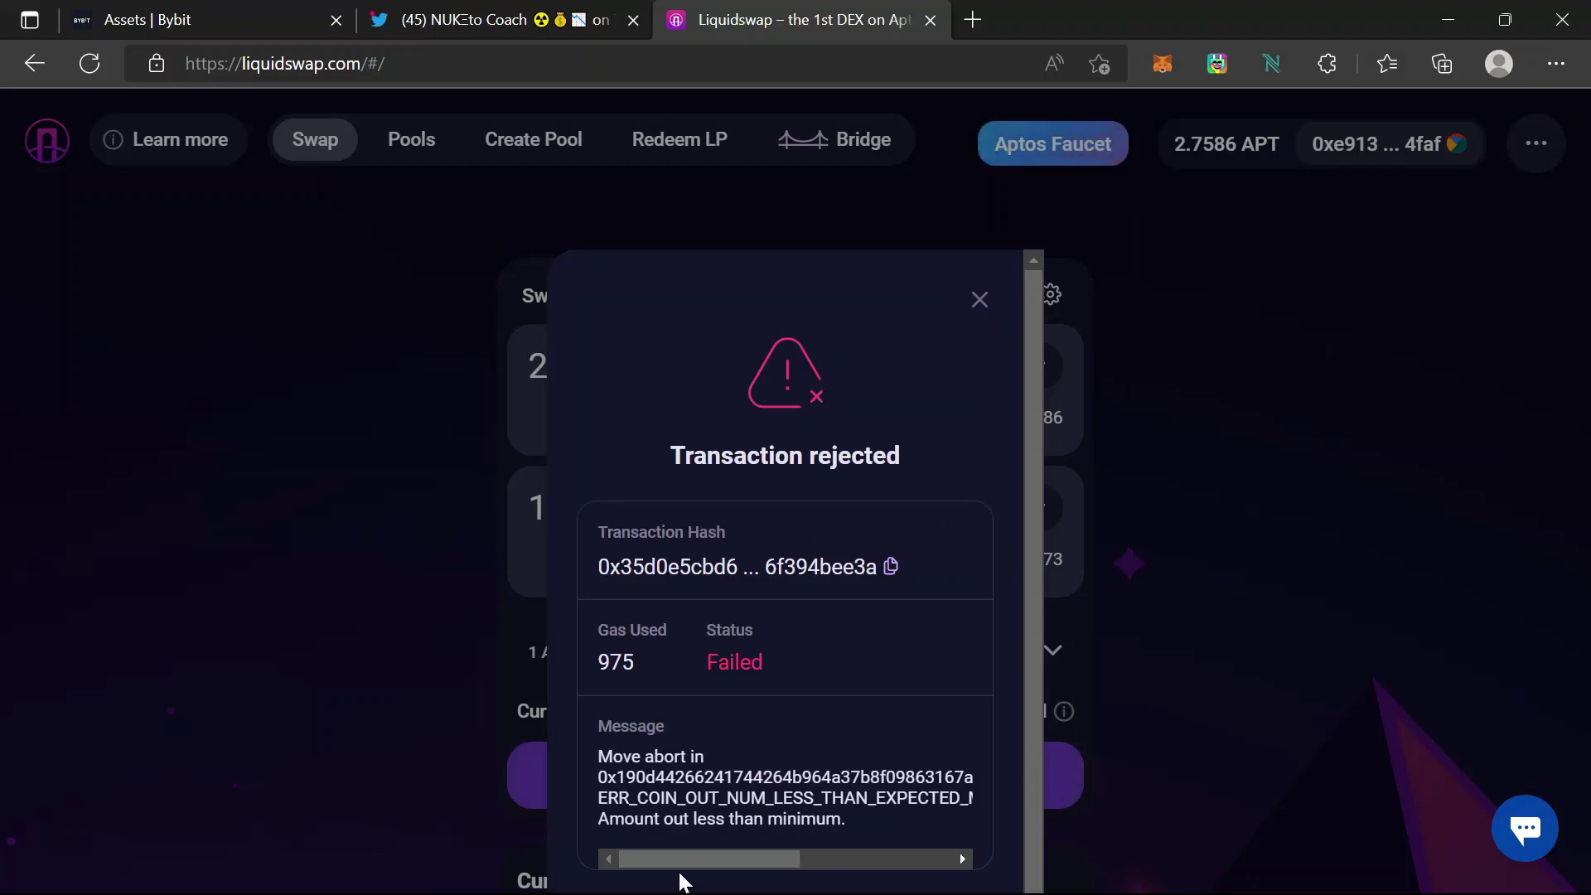
pyautogui.click(978, 299)
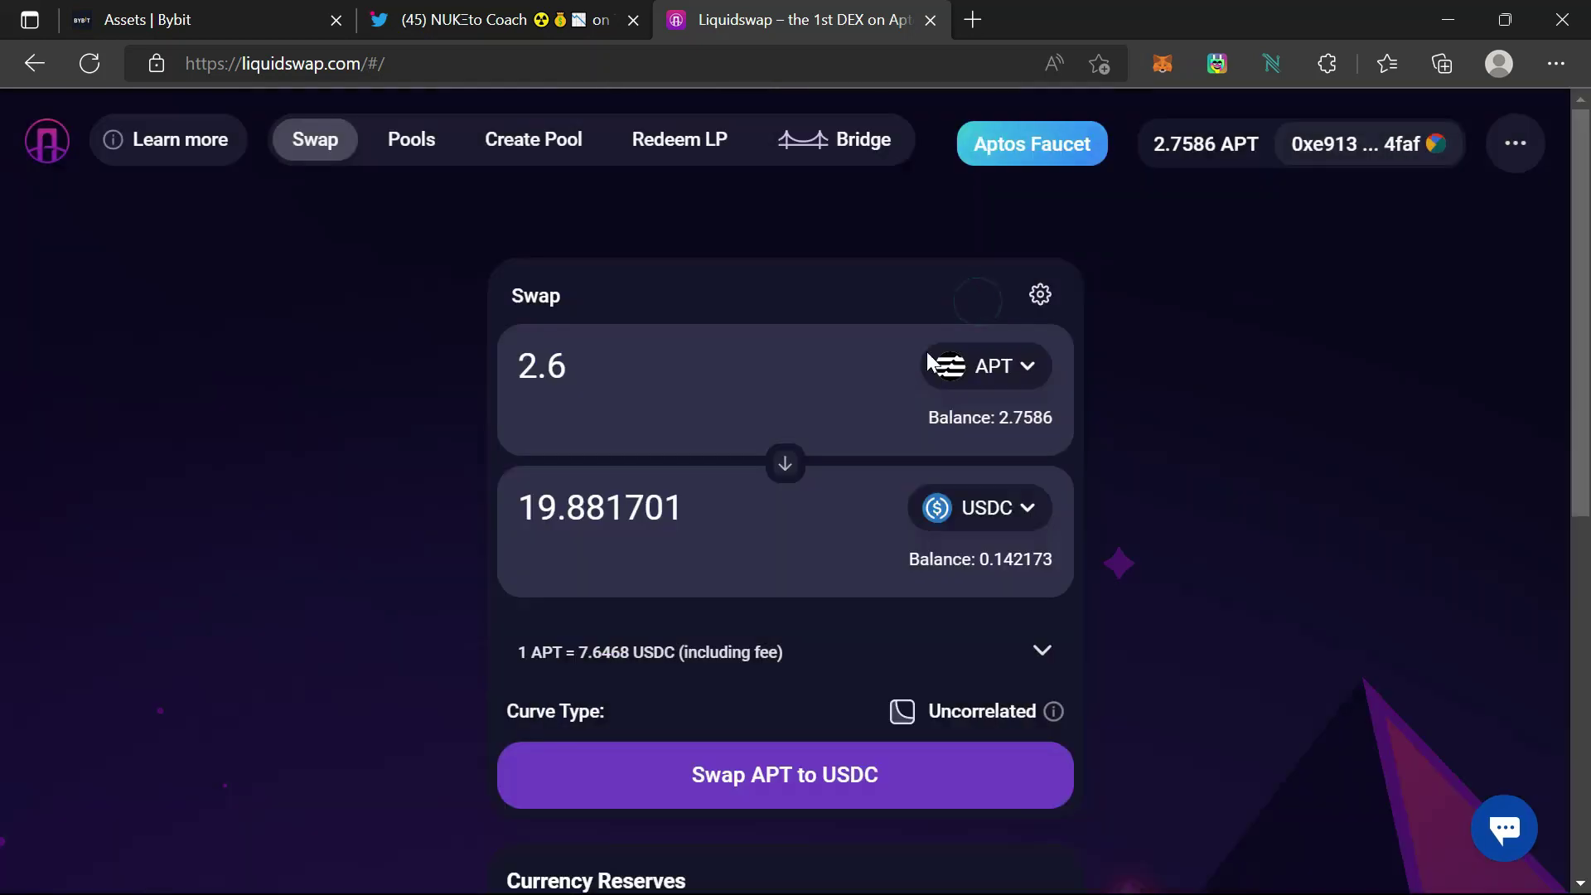
# Step: Set the amount of APT being swapped to 2.5
pyautogui.click(669, 361)
pyautogui.click(669, 361)
pyautogui.press('BackSpace')
pyautogui.press('BackSpace')
pyautogui.write('5')
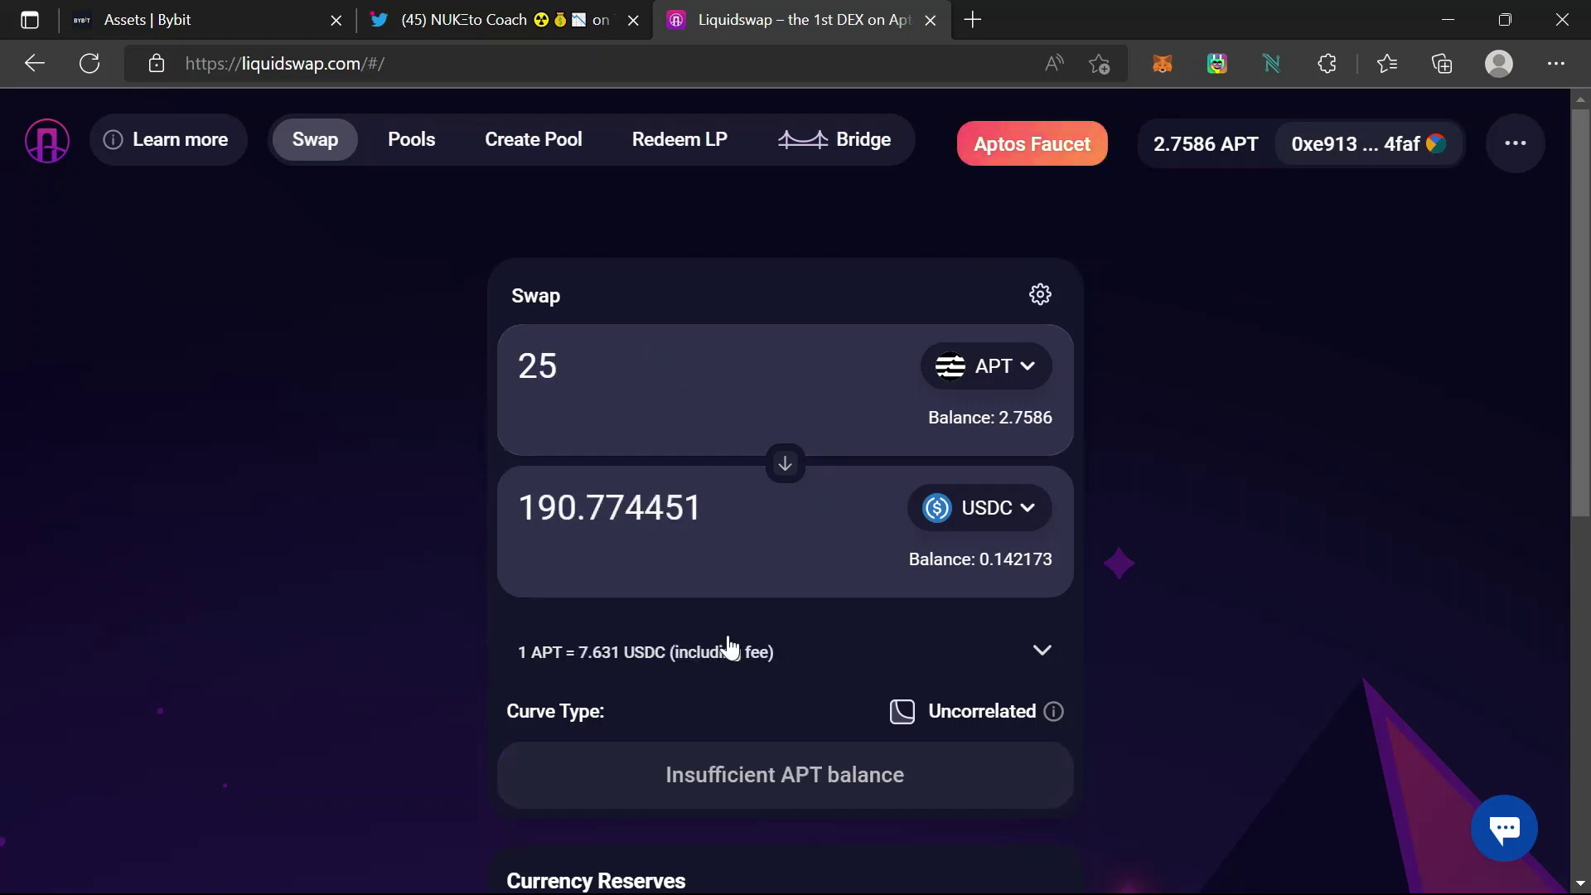
pyautogui.press('BackSpace')
pyautogui.write('5')
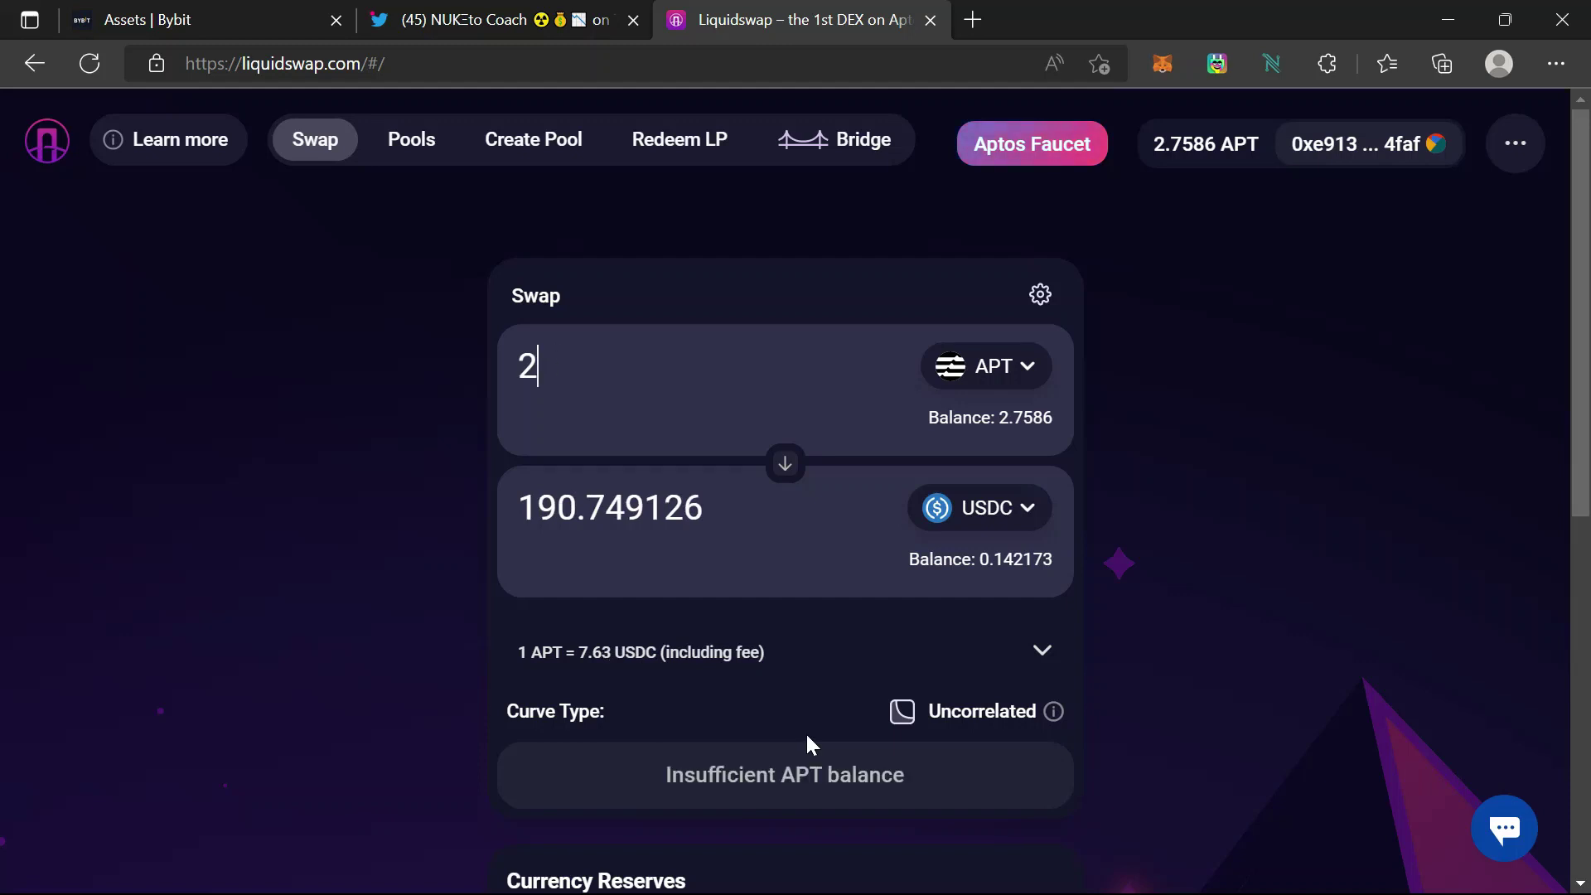
pyautogui.press('BackSpace')
pyautogui.write('.5')
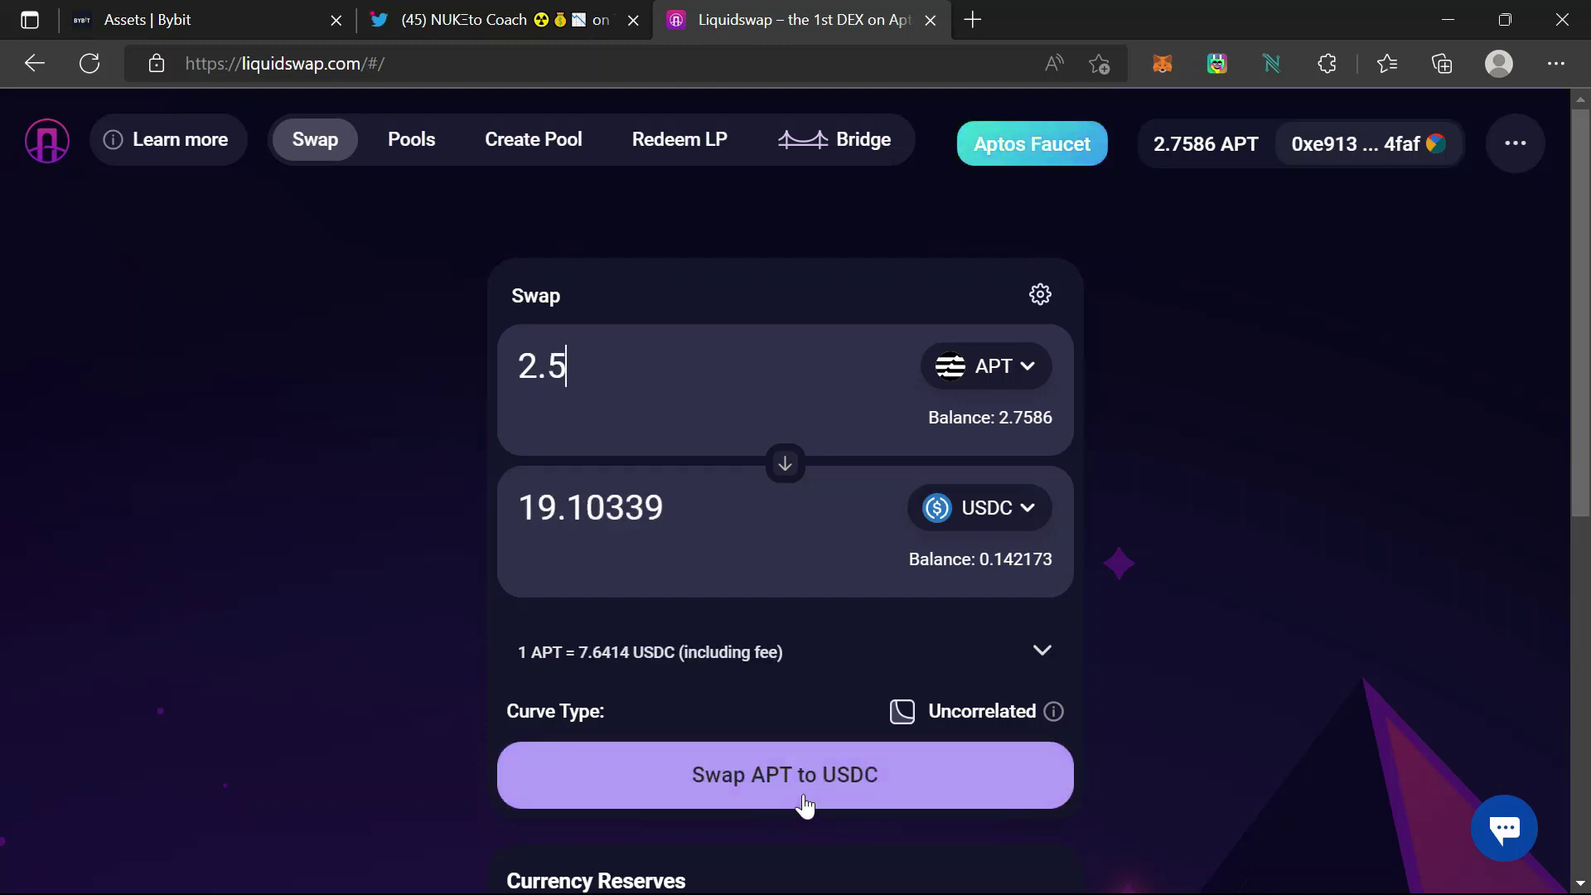
# Step: Swap the 2.5 APT to USDC, approve the transaction in Pontem Wallet, and dismiss the transaction result
pyautogui.click(803, 774)
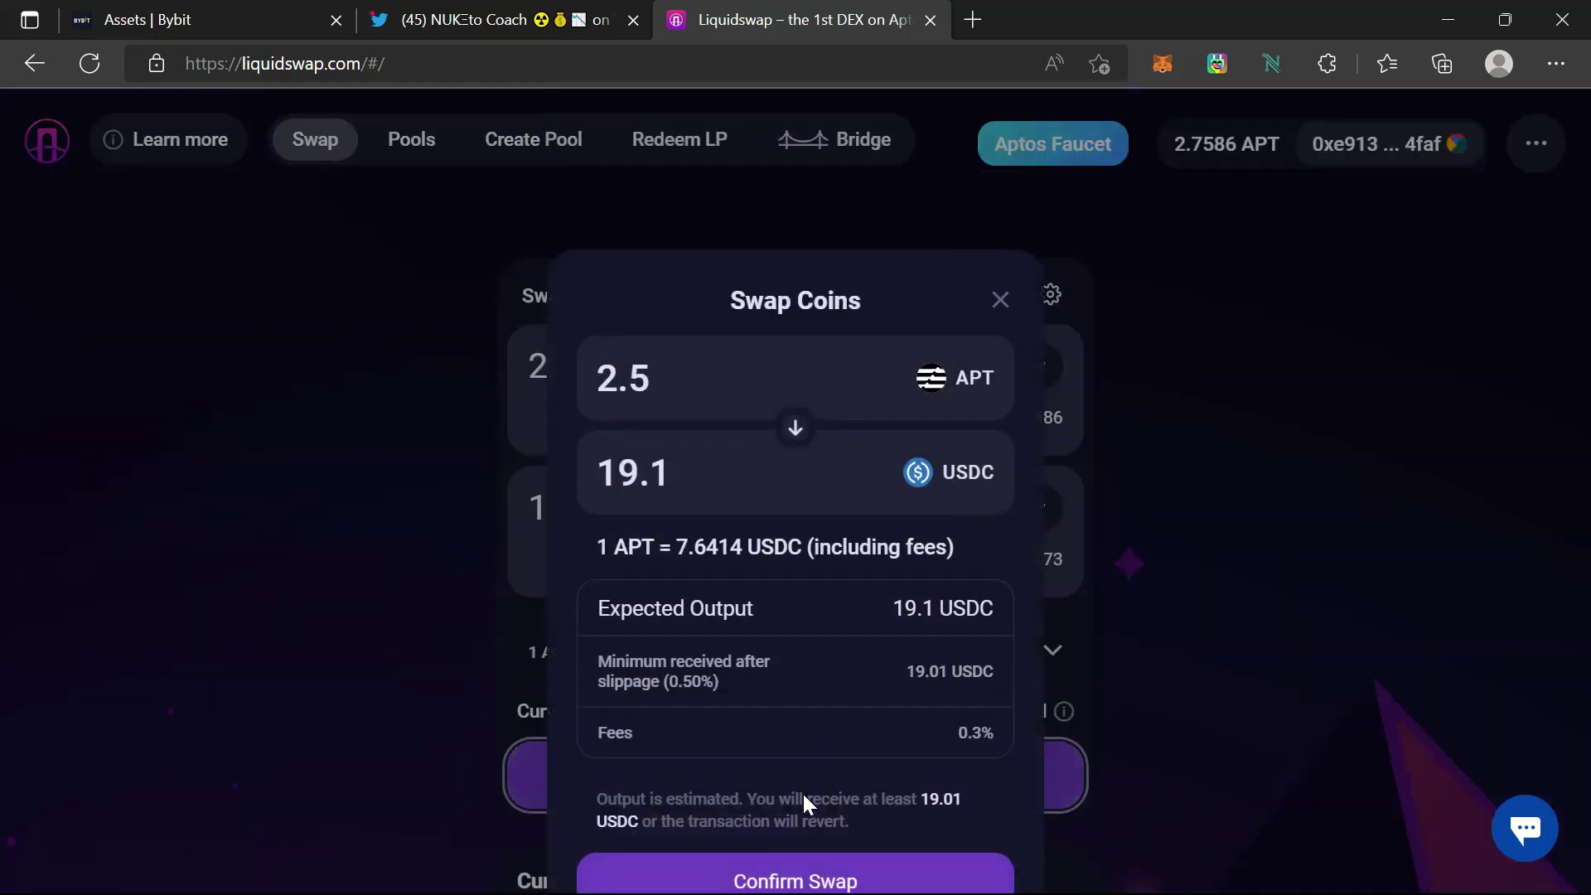
pyautogui.click(809, 882)
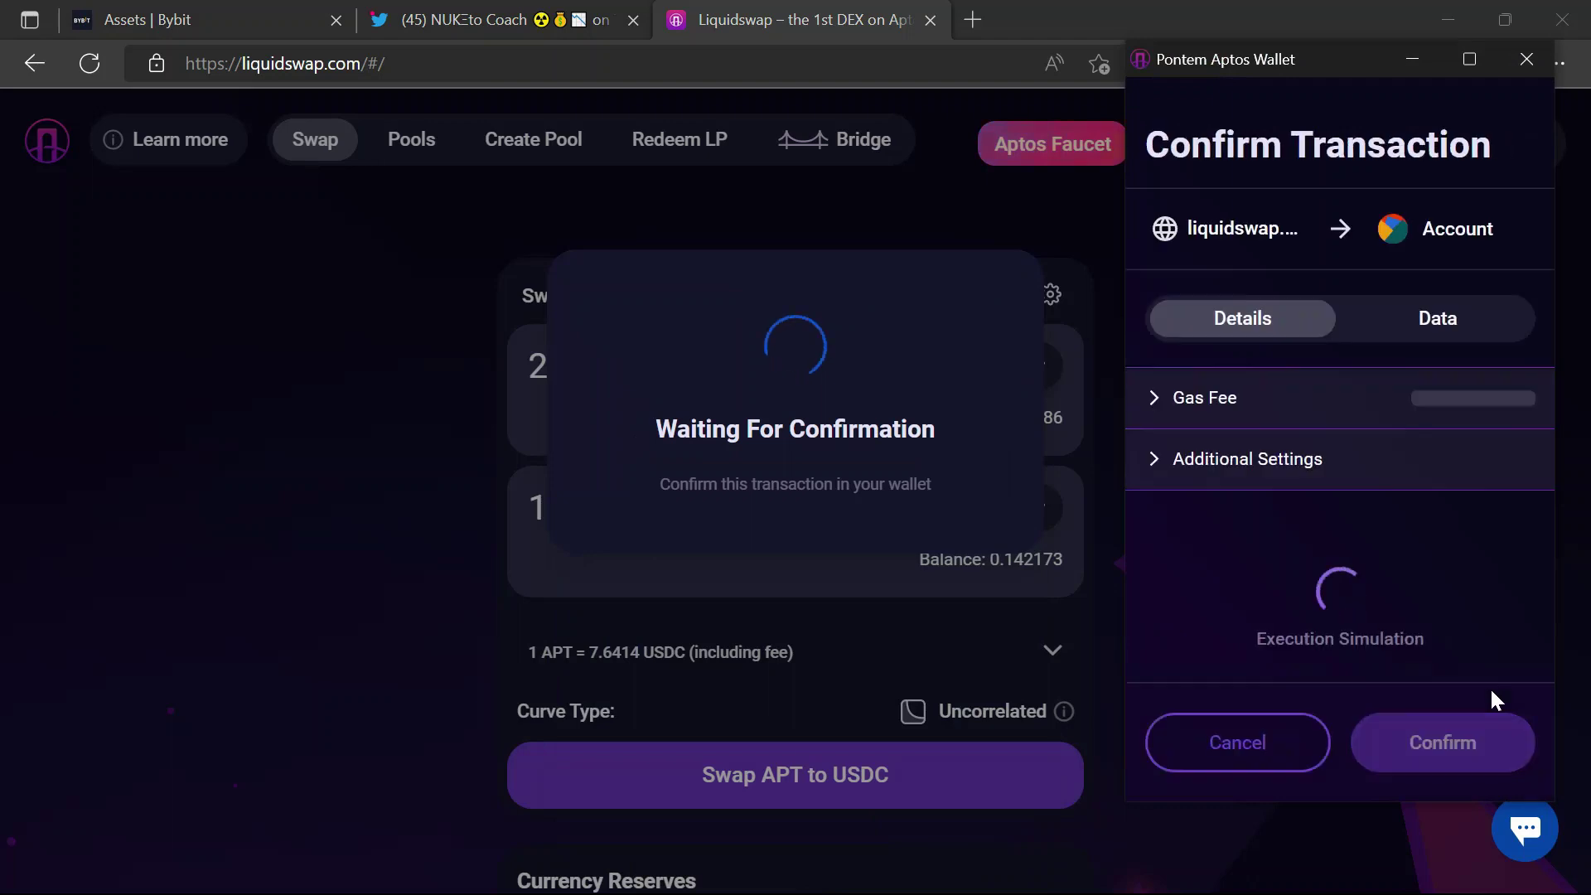
pyautogui.click(1460, 745)
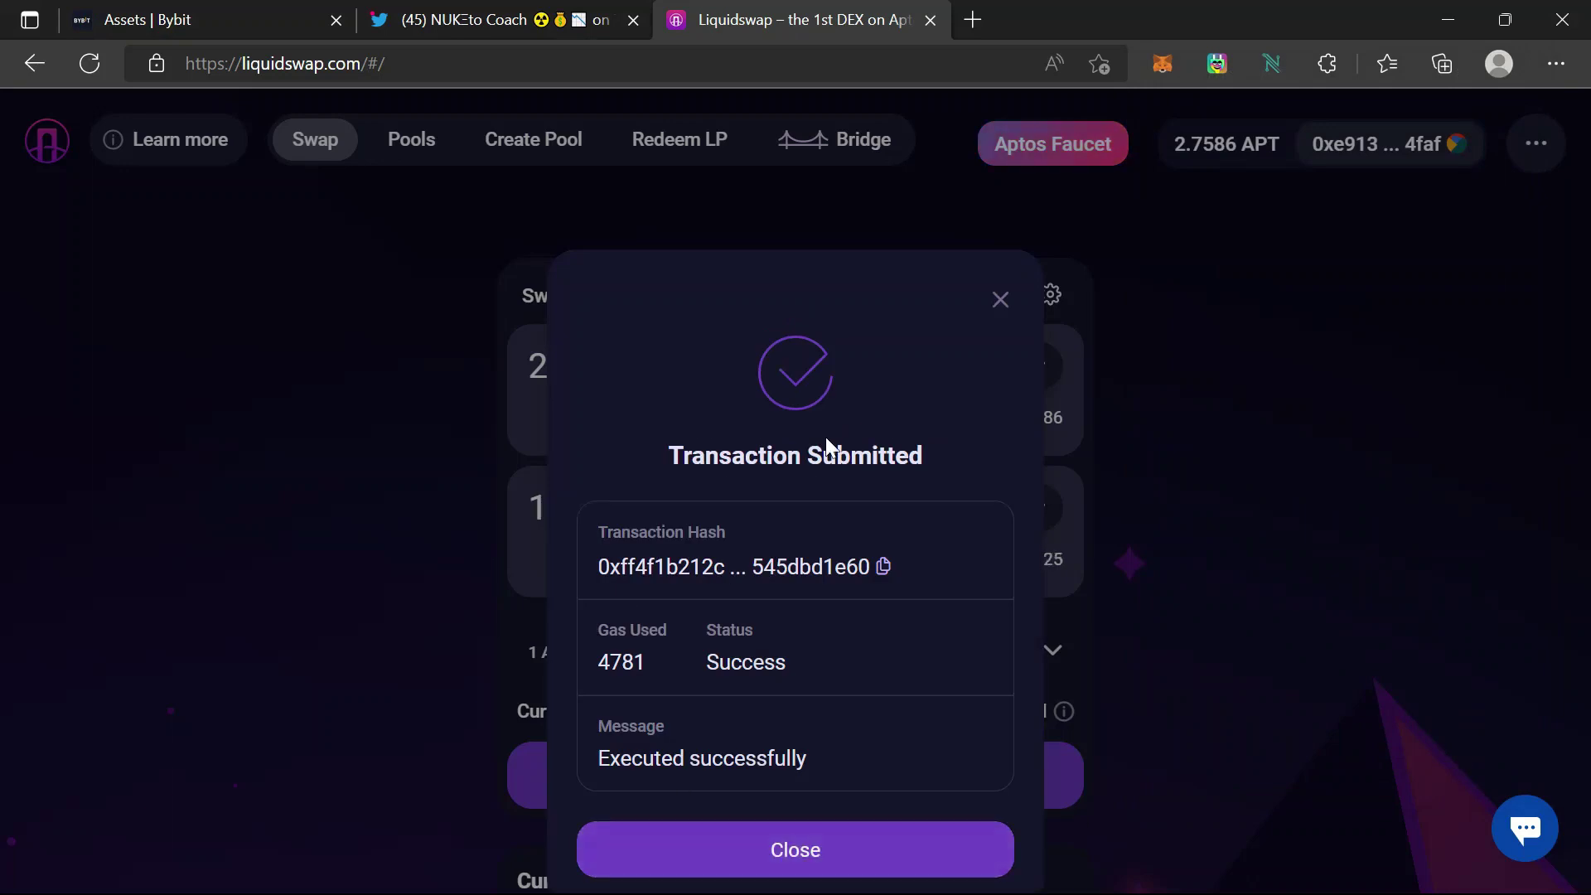
pyautogui.click(750, 853)
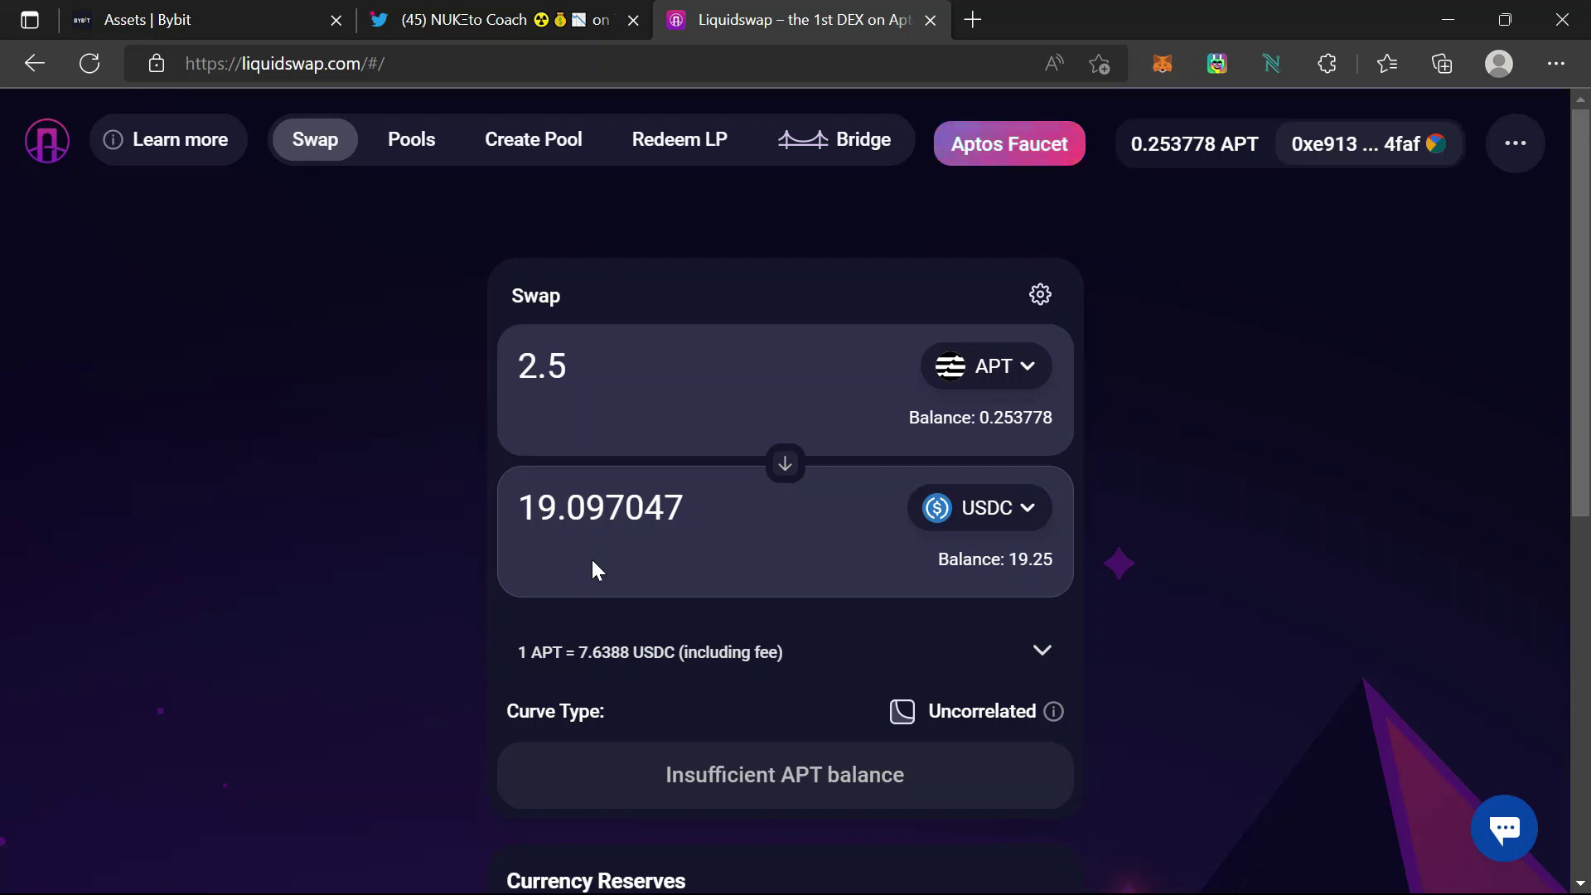
# Step: Reverse the swap direction to USDC for APT and set the USDC amount to 0
pyautogui.click(780, 466)
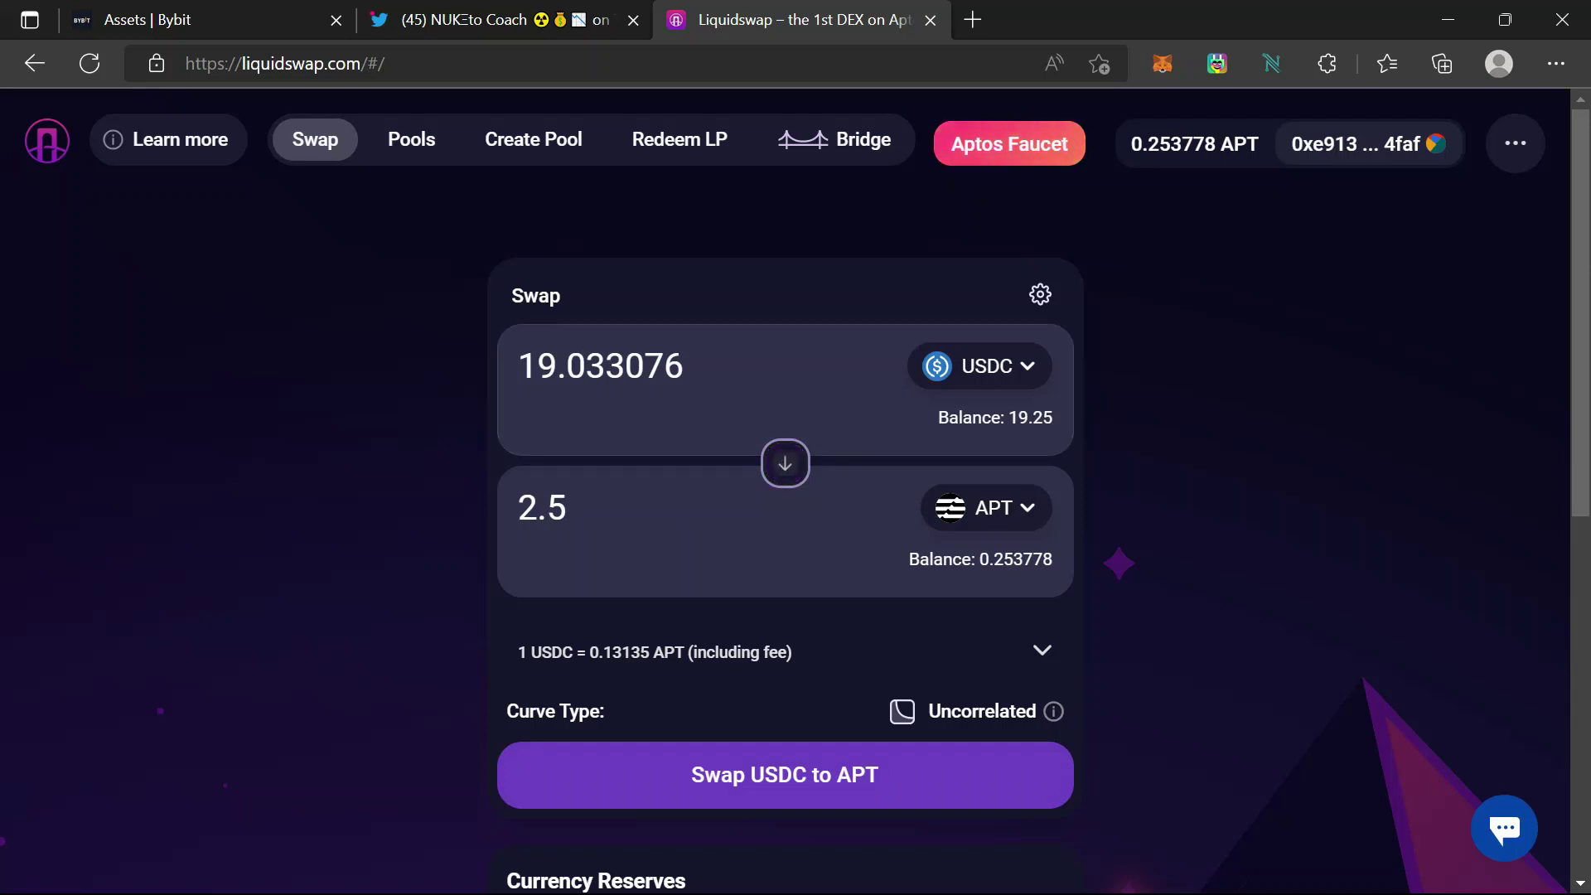
pyautogui.click(662, 383)
pyautogui.click(663, 385)
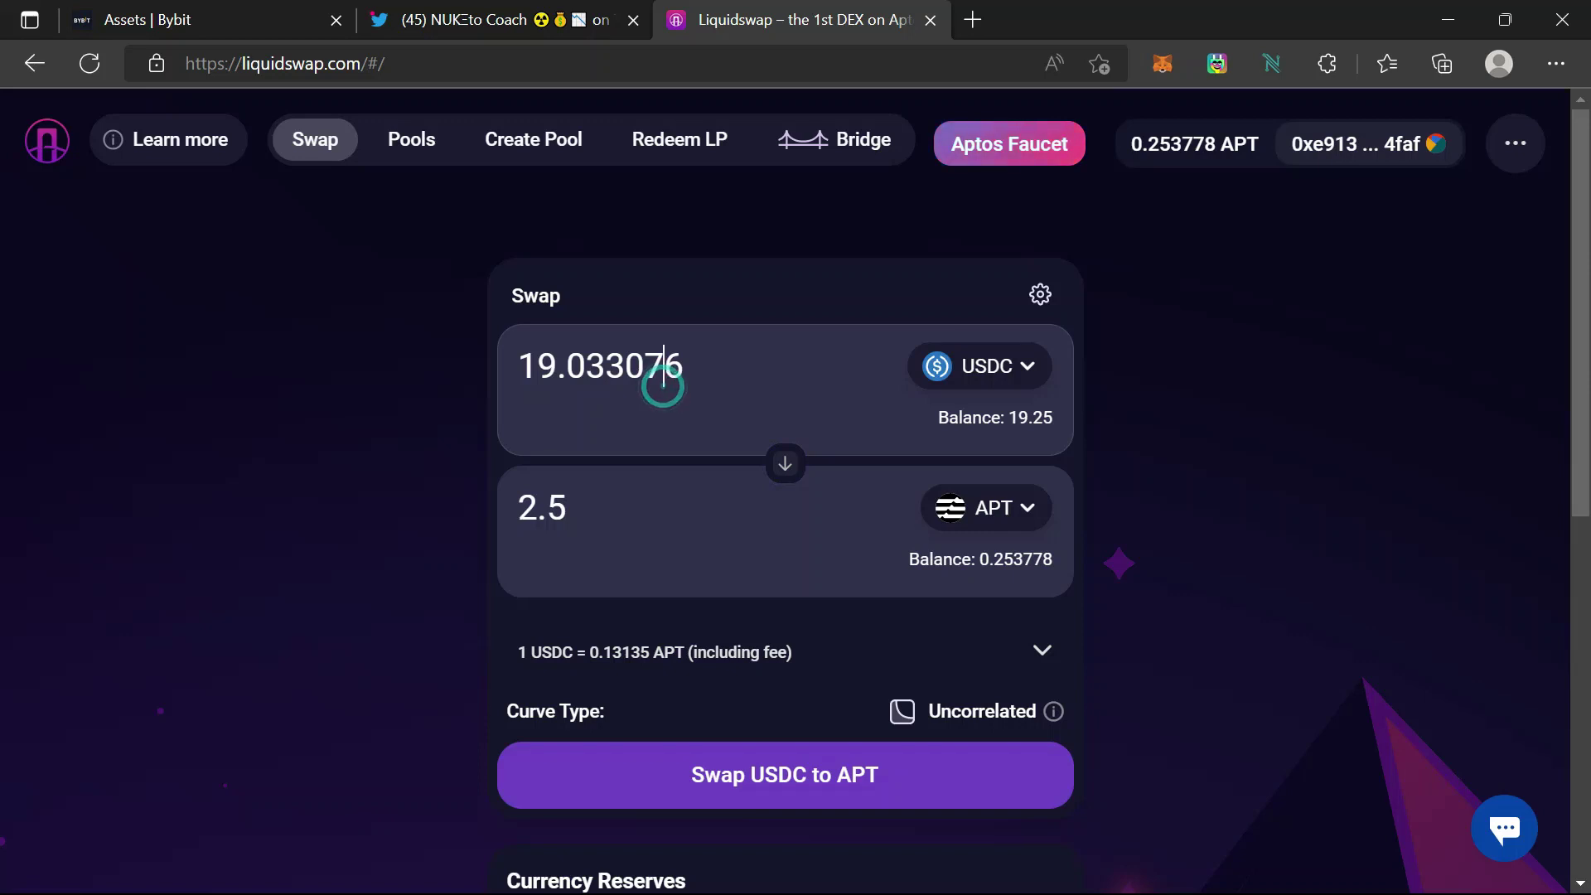
pyautogui.doubleClick(663, 385)
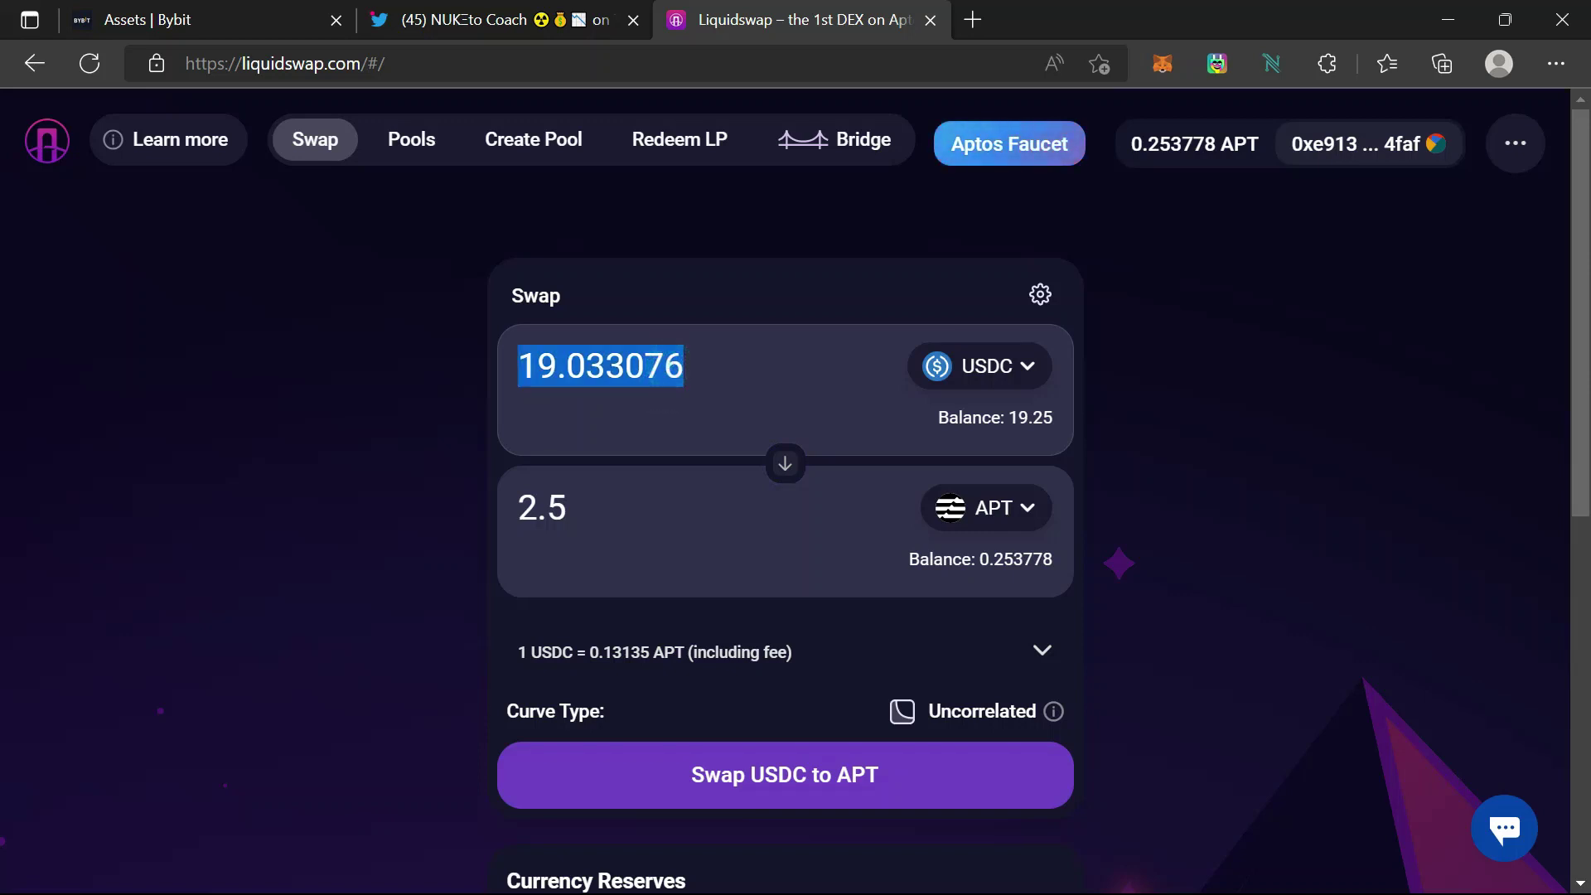
pyautogui.write('0')
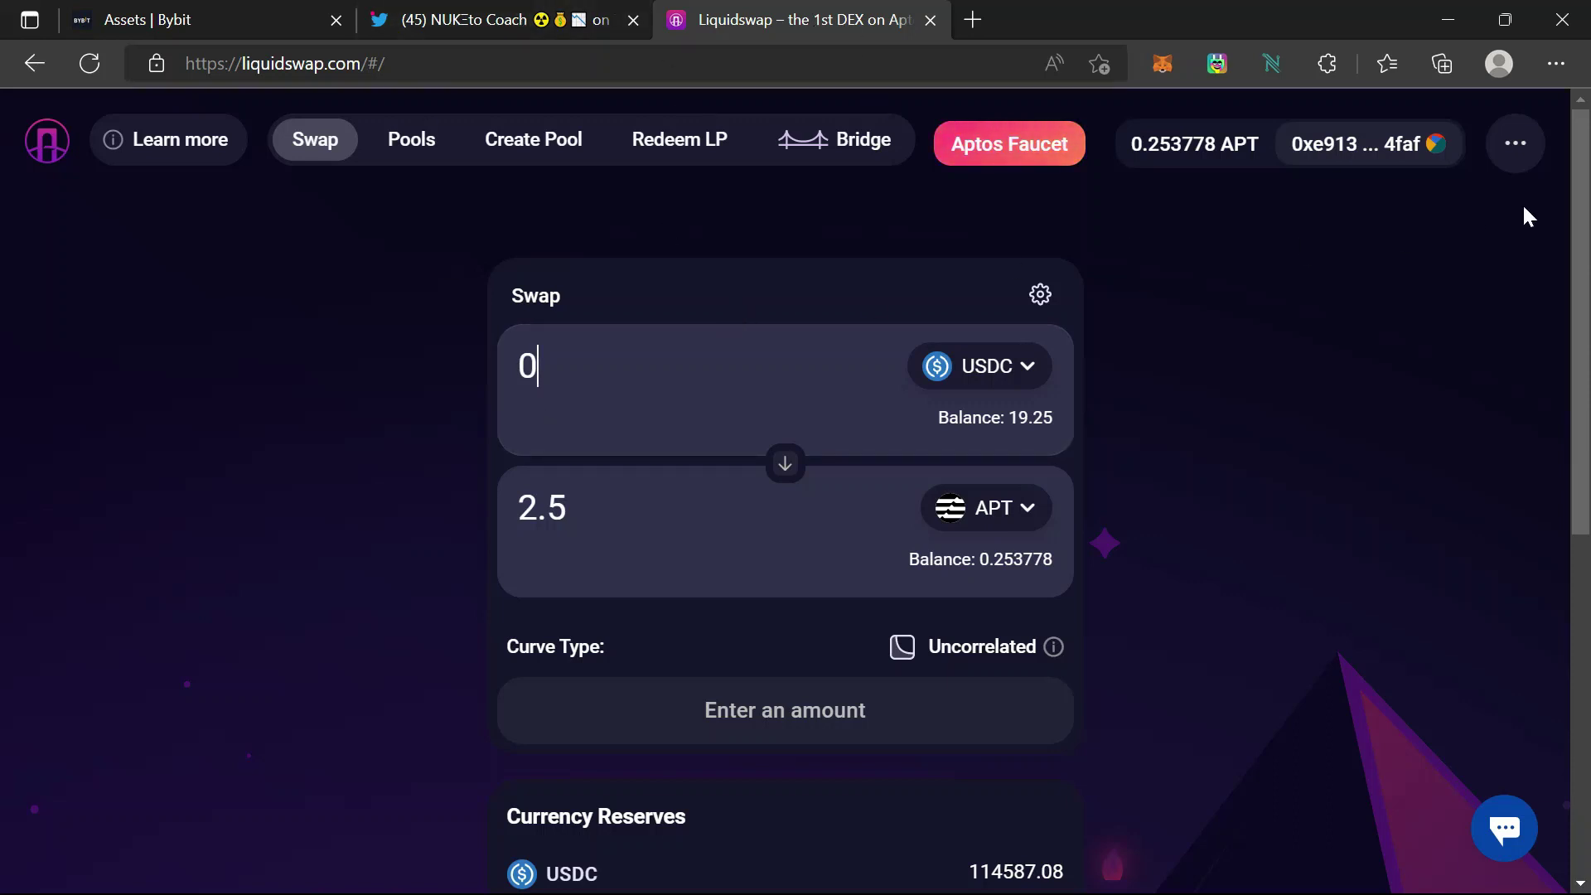
# Step: Open Pontem Wallet, switch its network to Aptos testnet, and return to the Liquidswap page
pyautogui.click(1329, 64)
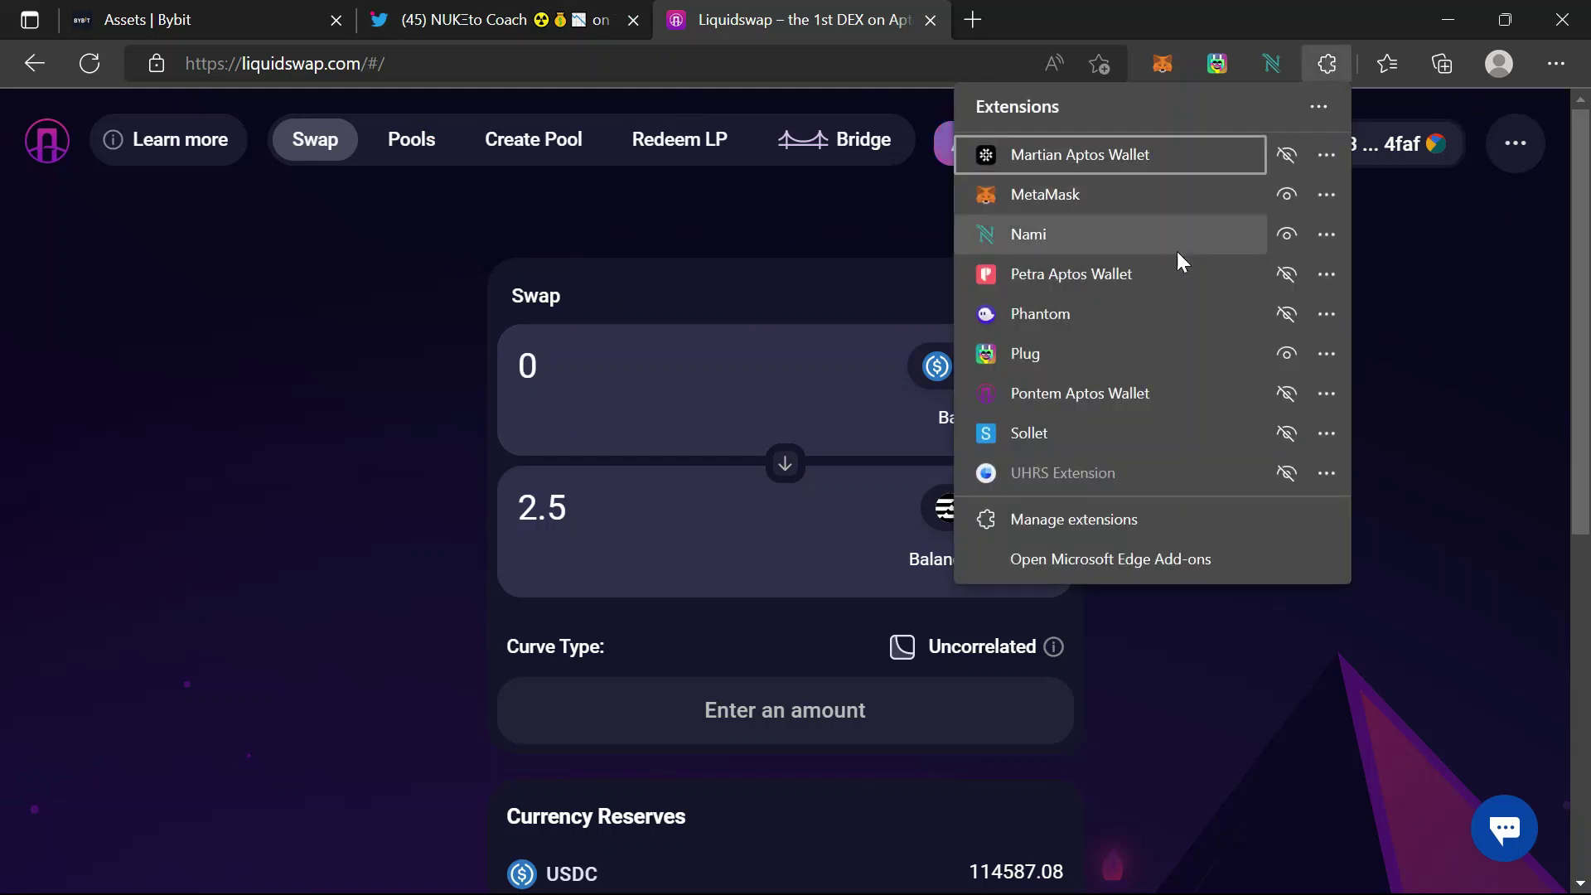
pyautogui.click(1304, 664)
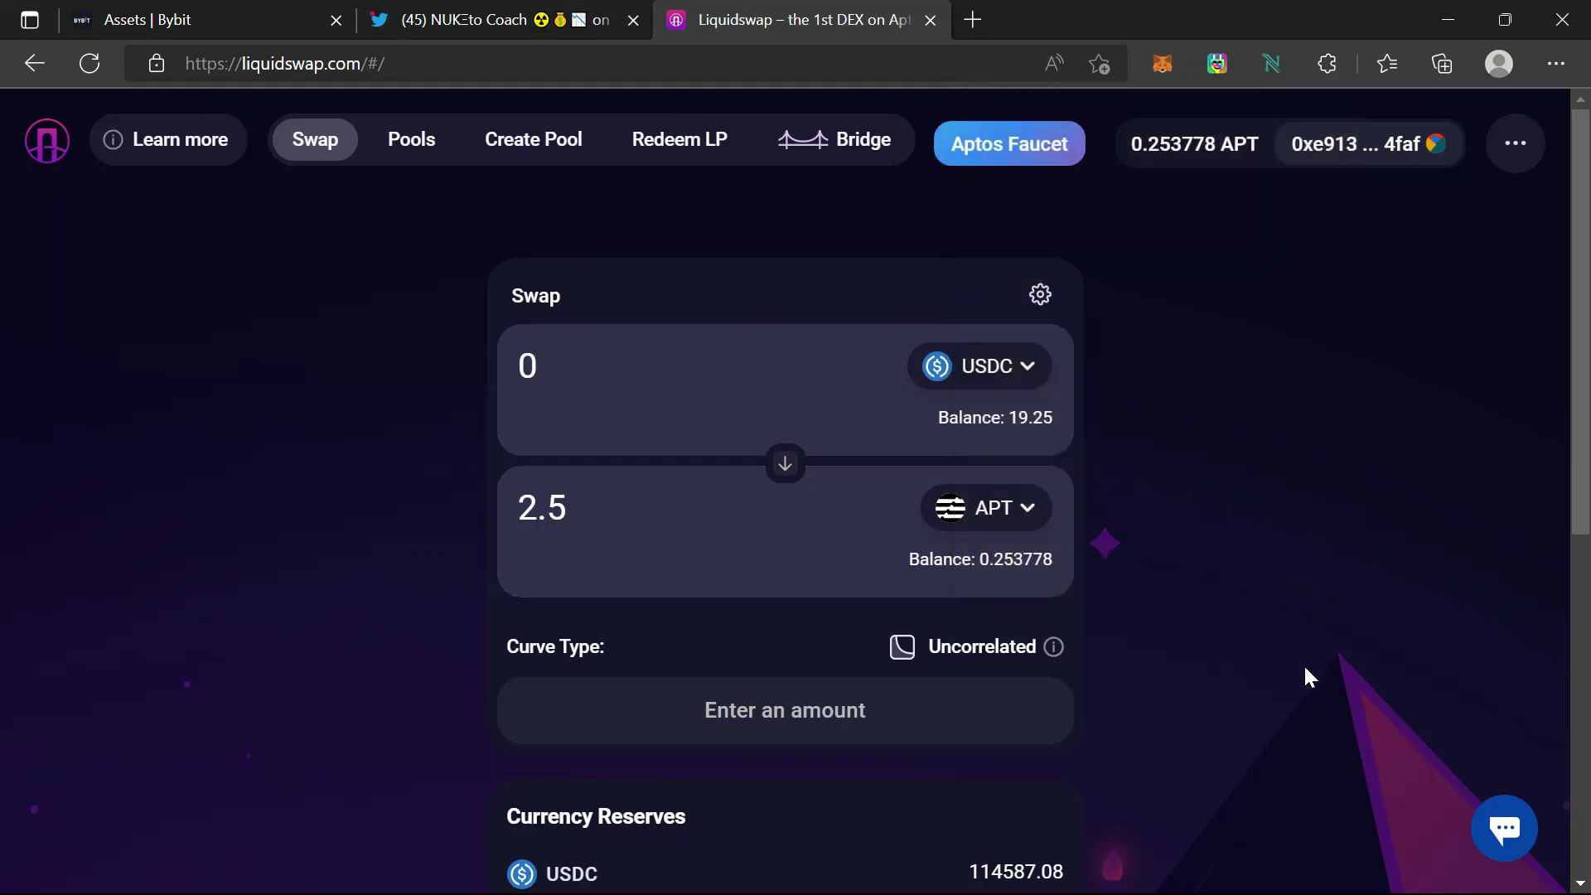
pyautogui.click(1319, 68)
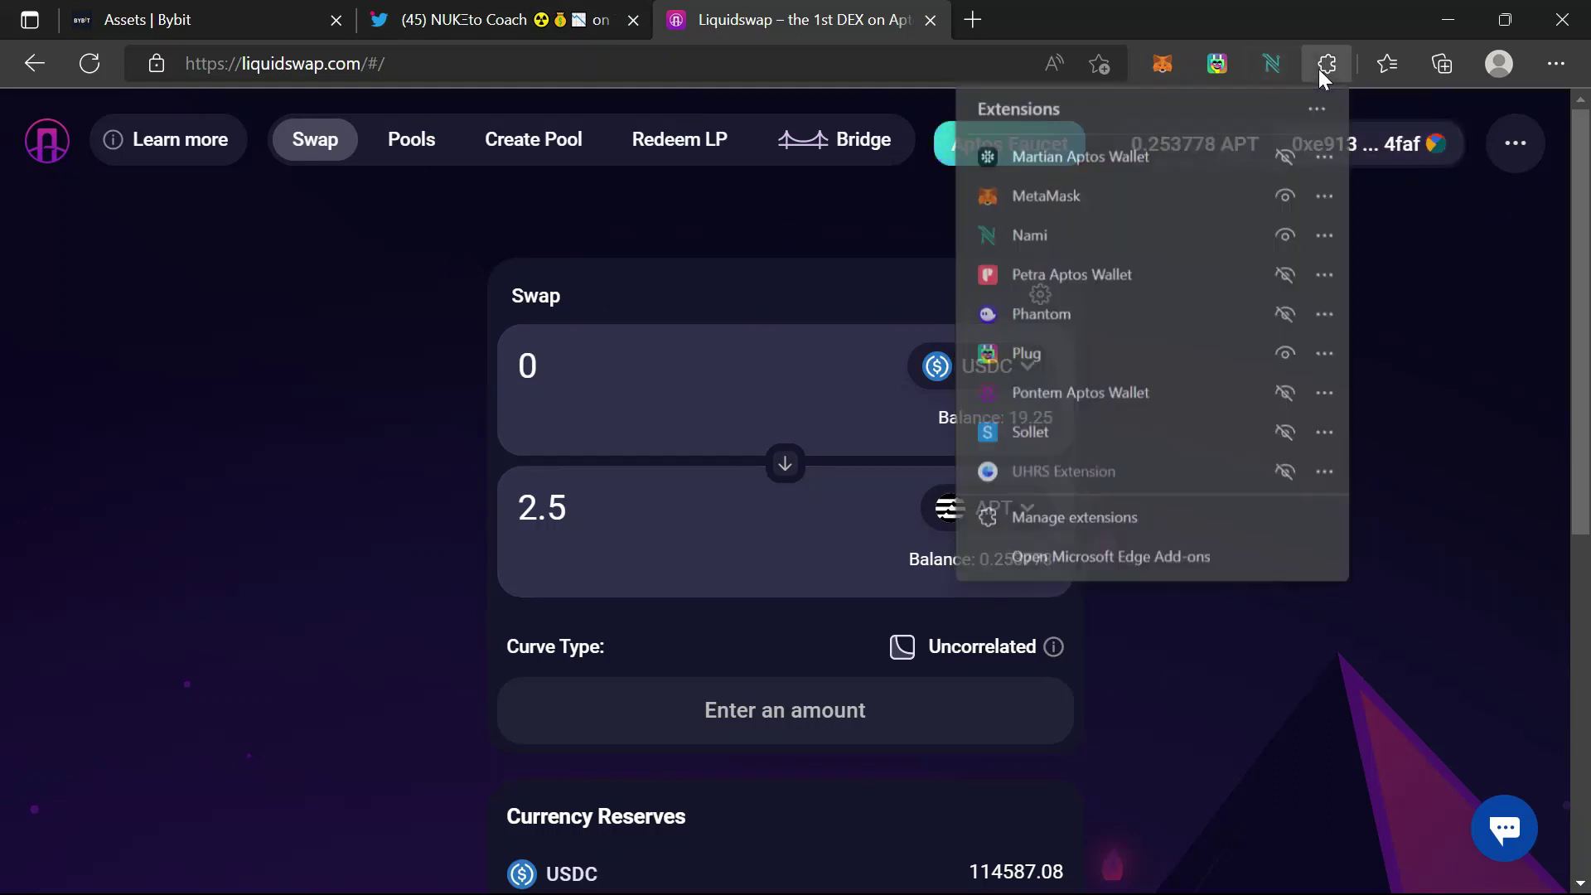
pyautogui.click(1113, 395)
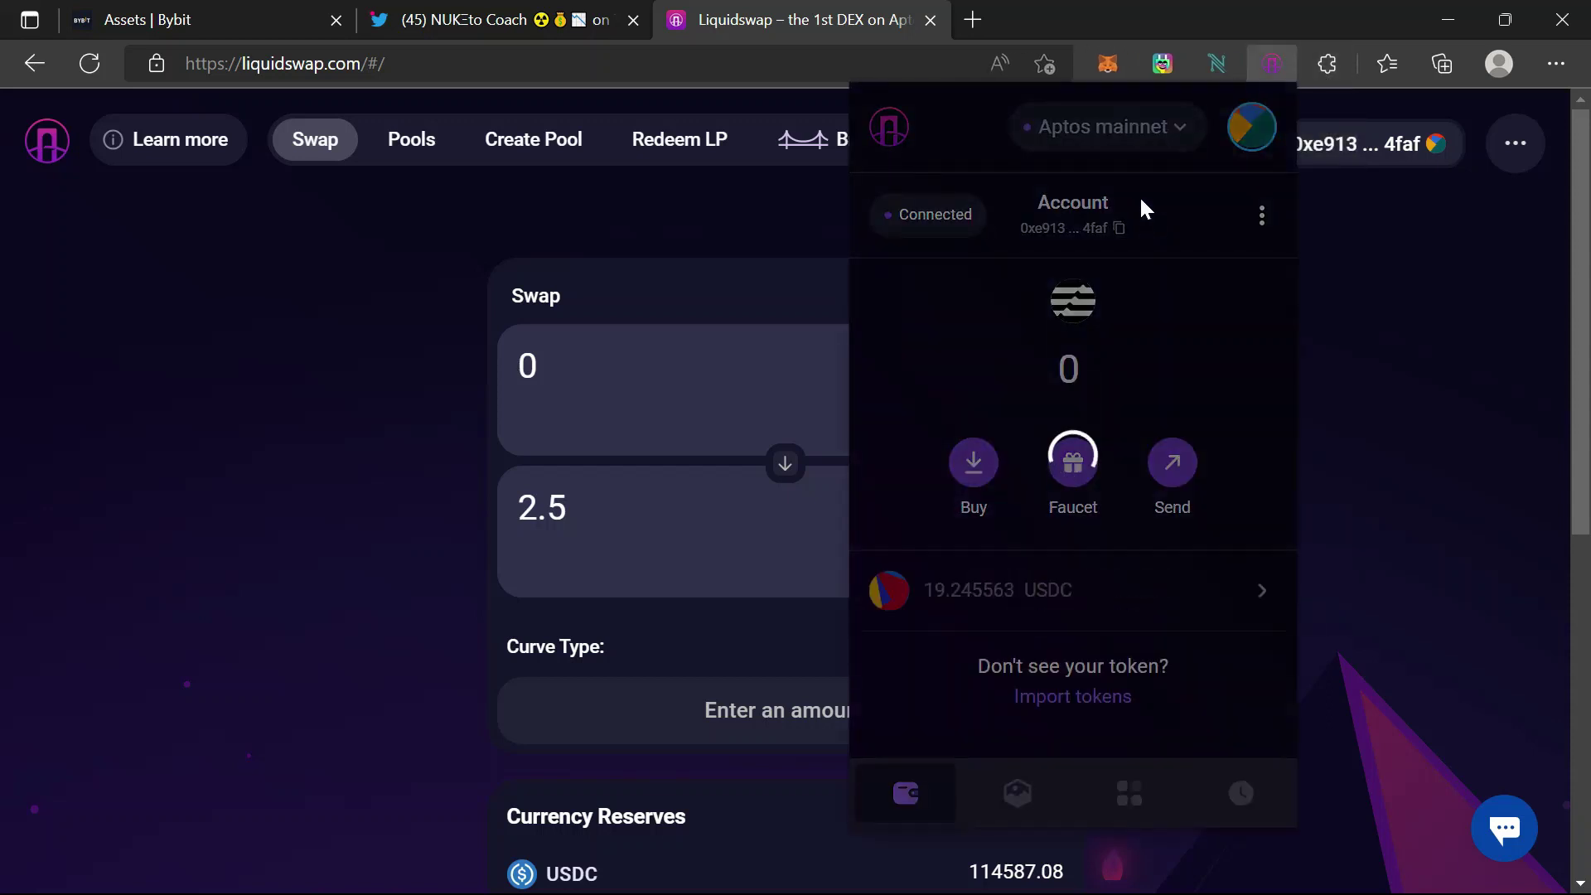
pyautogui.click(1171, 146)
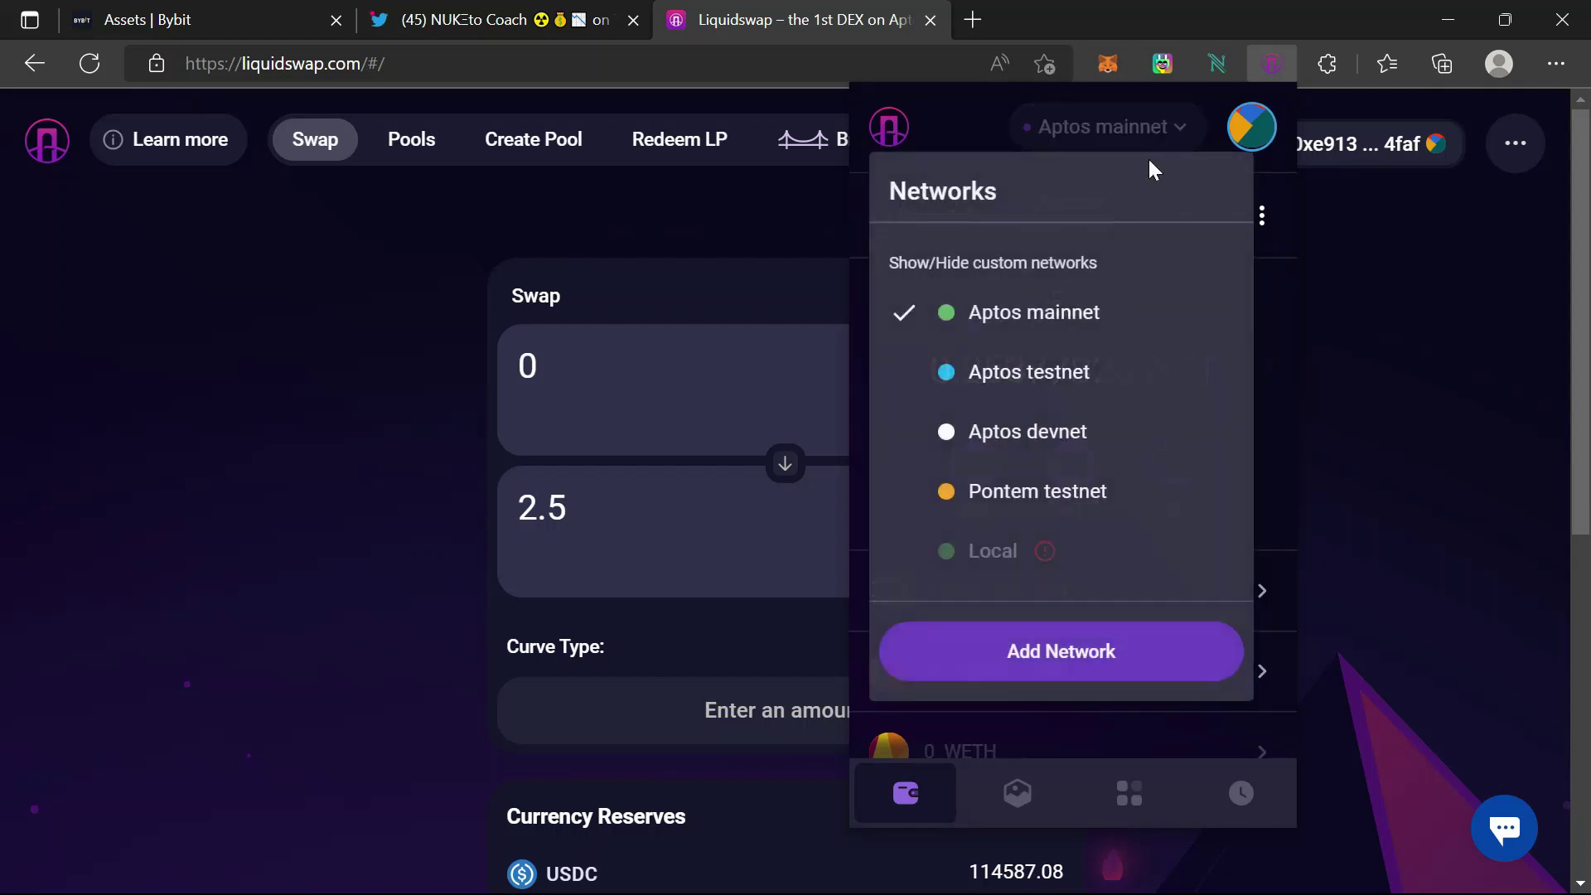
pyautogui.click(1049, 389)
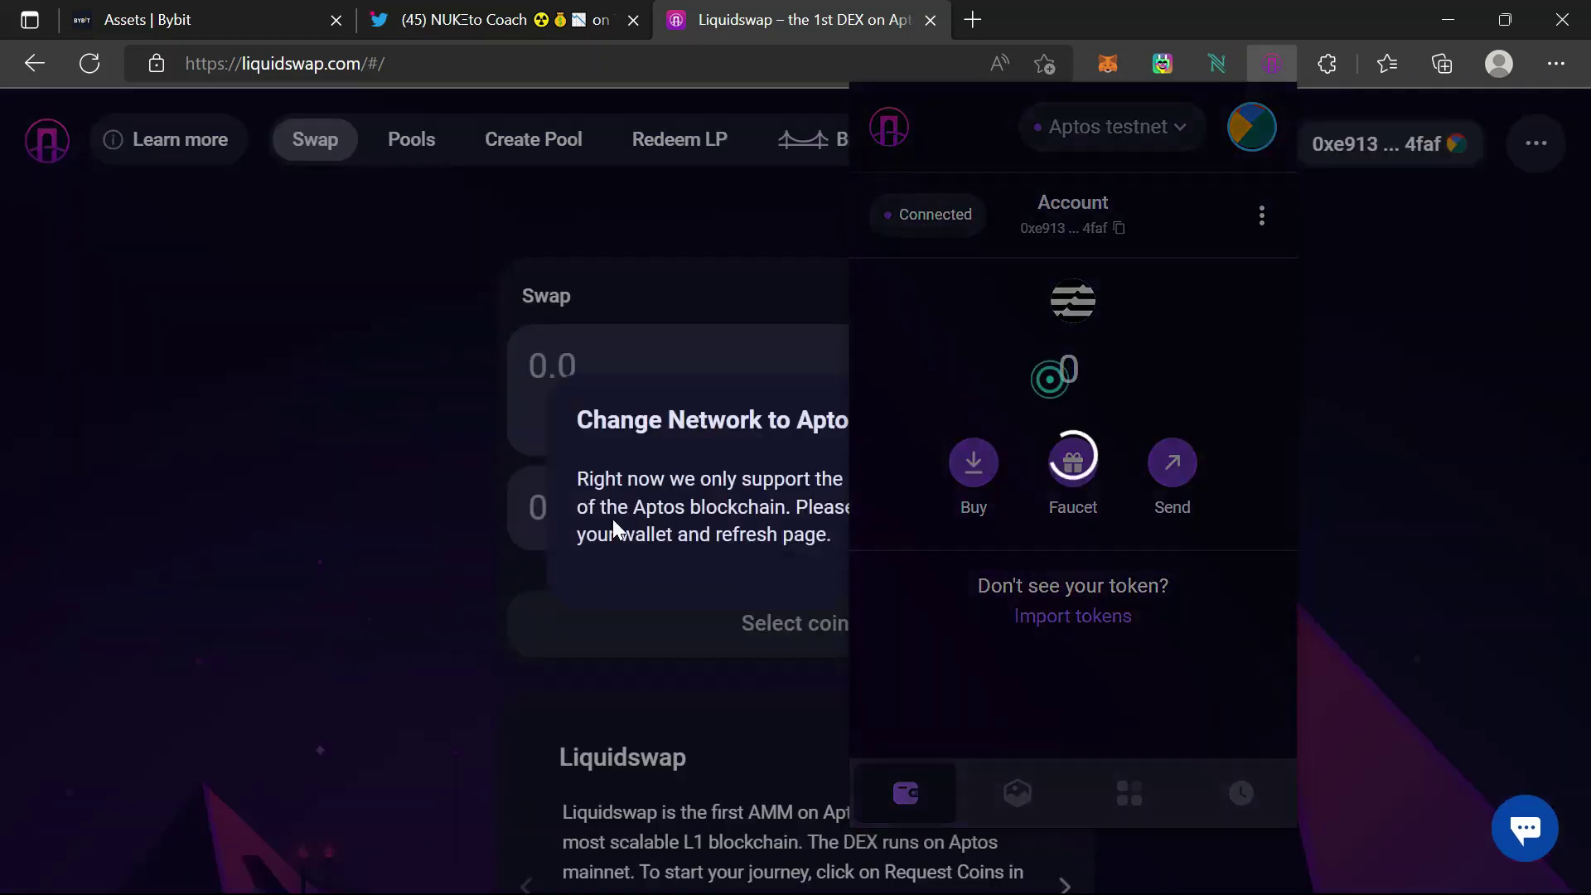
pyautogui.click(686, 490)
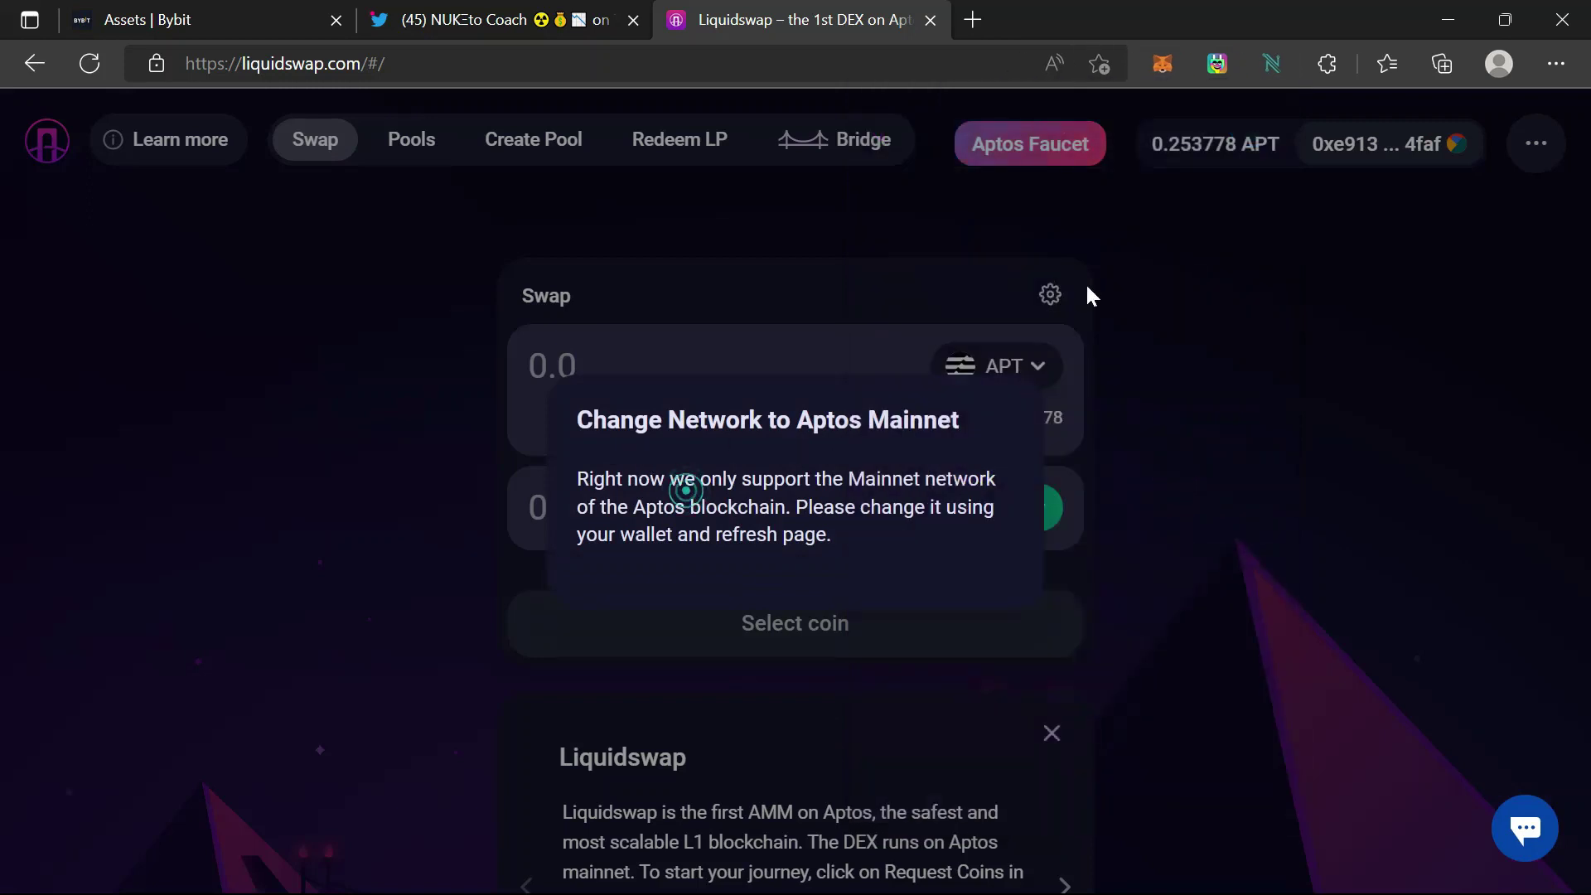
# Step: Set the Pontem Wallet network back to Aptos mainnet and copy the account's wallet address
pyautogui.click(1326, 64)
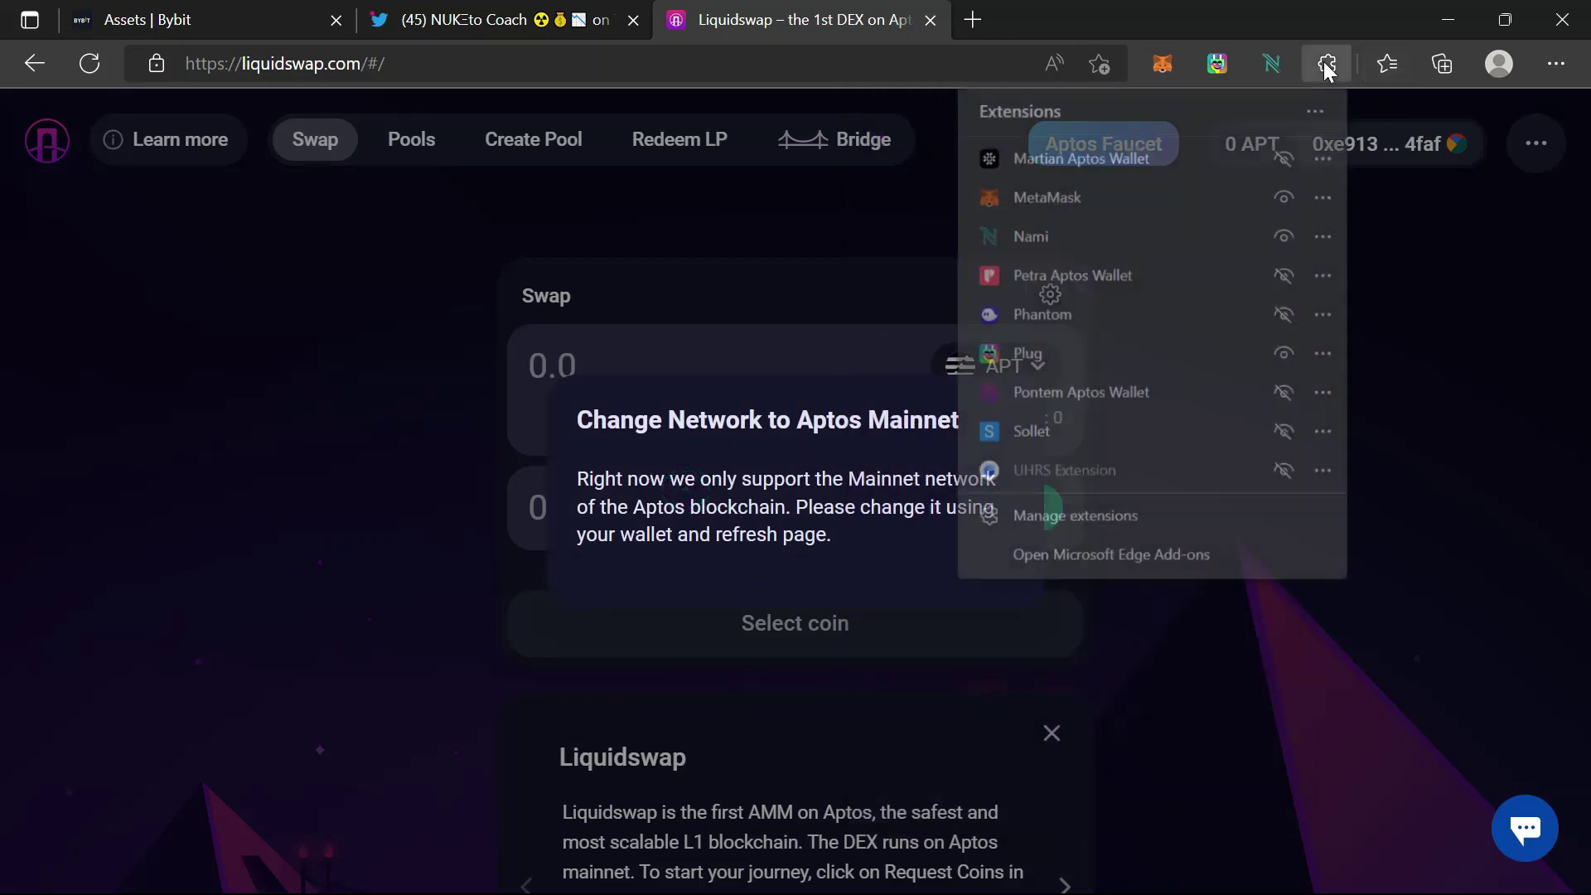
pyautogui.click(1126, 392)
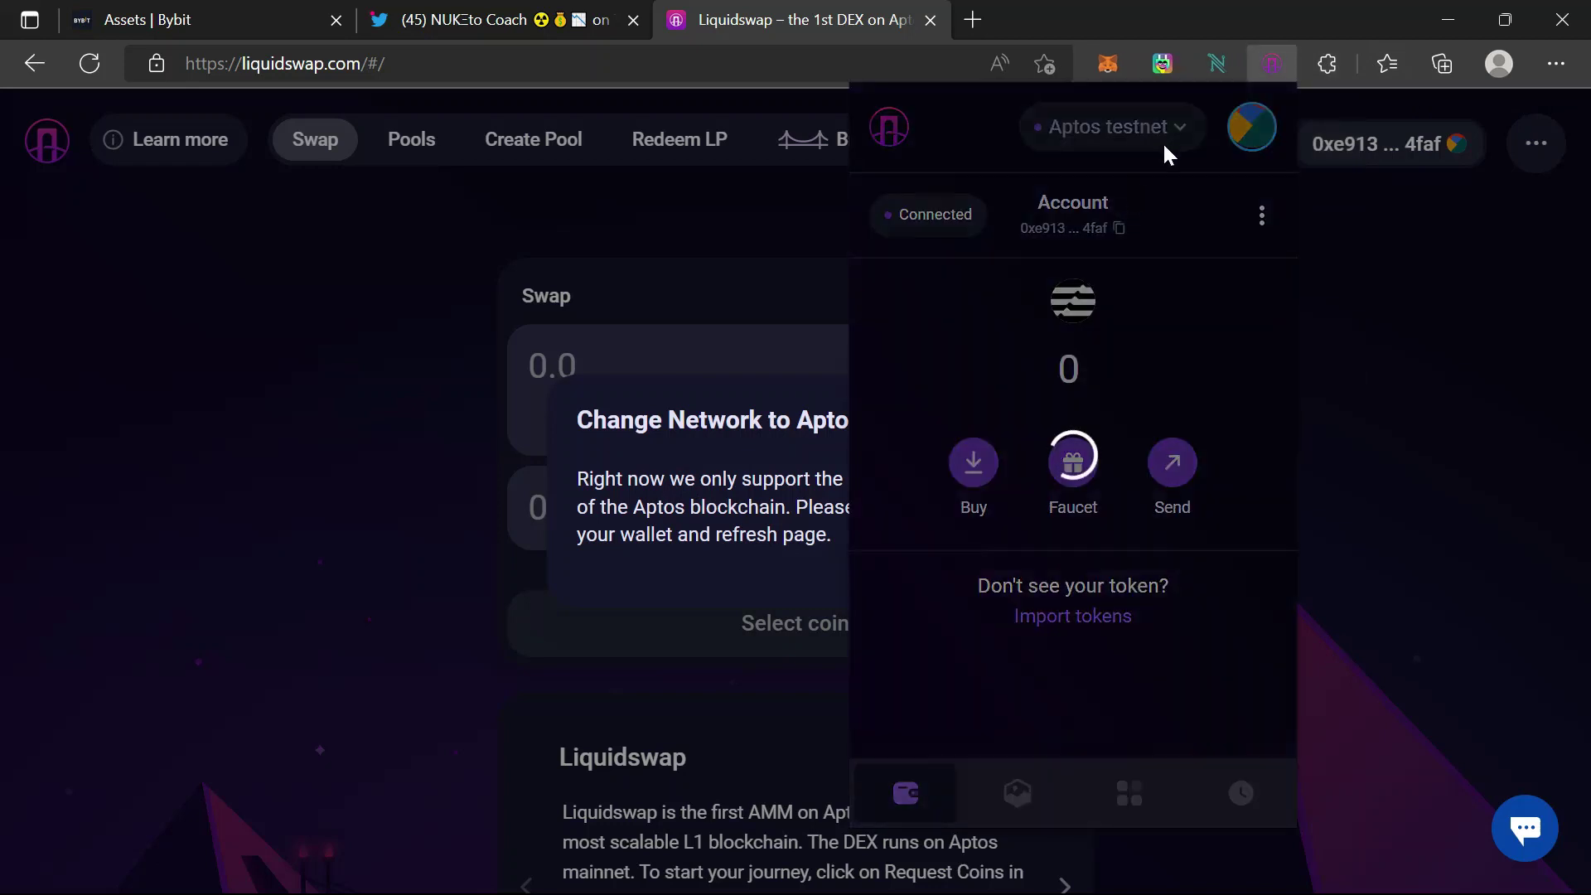
pyautogui.click(1168, 139)
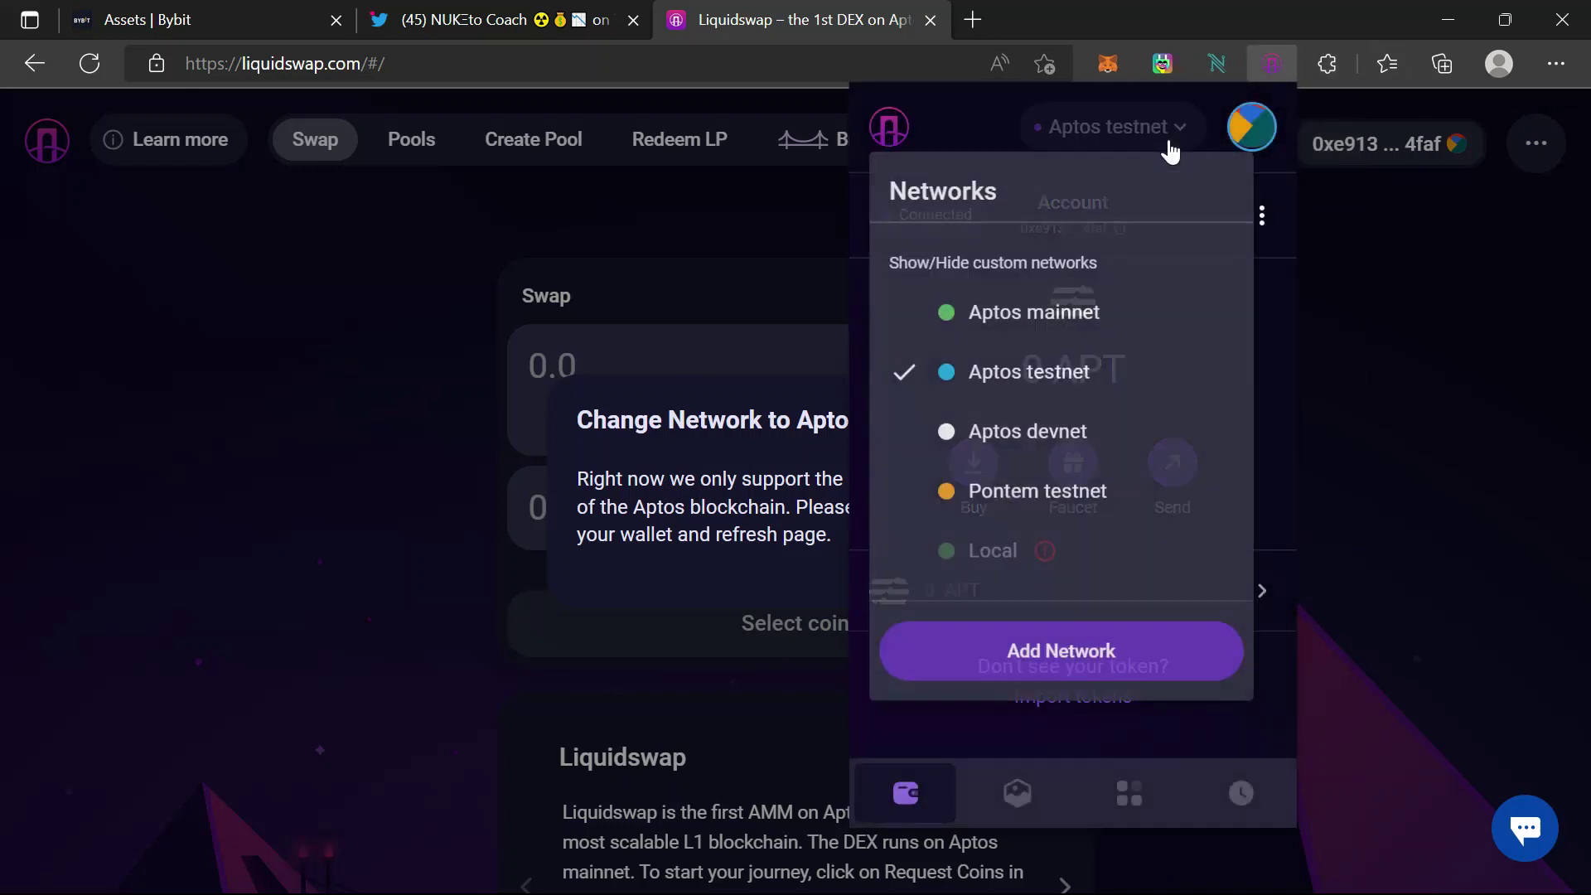
pyautogui.click(1055, 321)
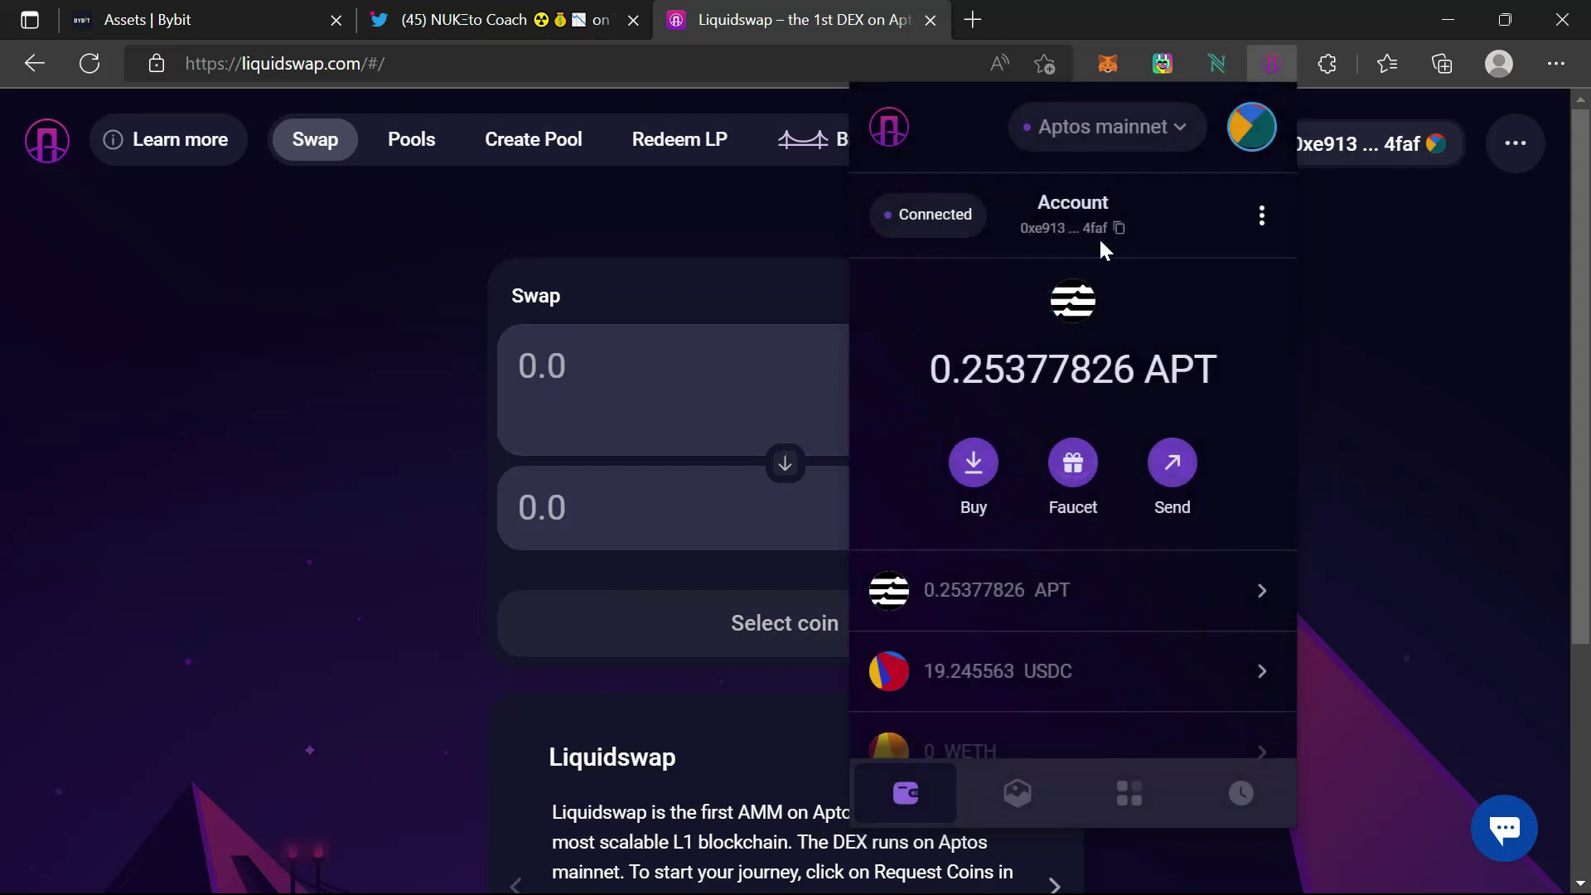
pyautogui.click(1118, 229)
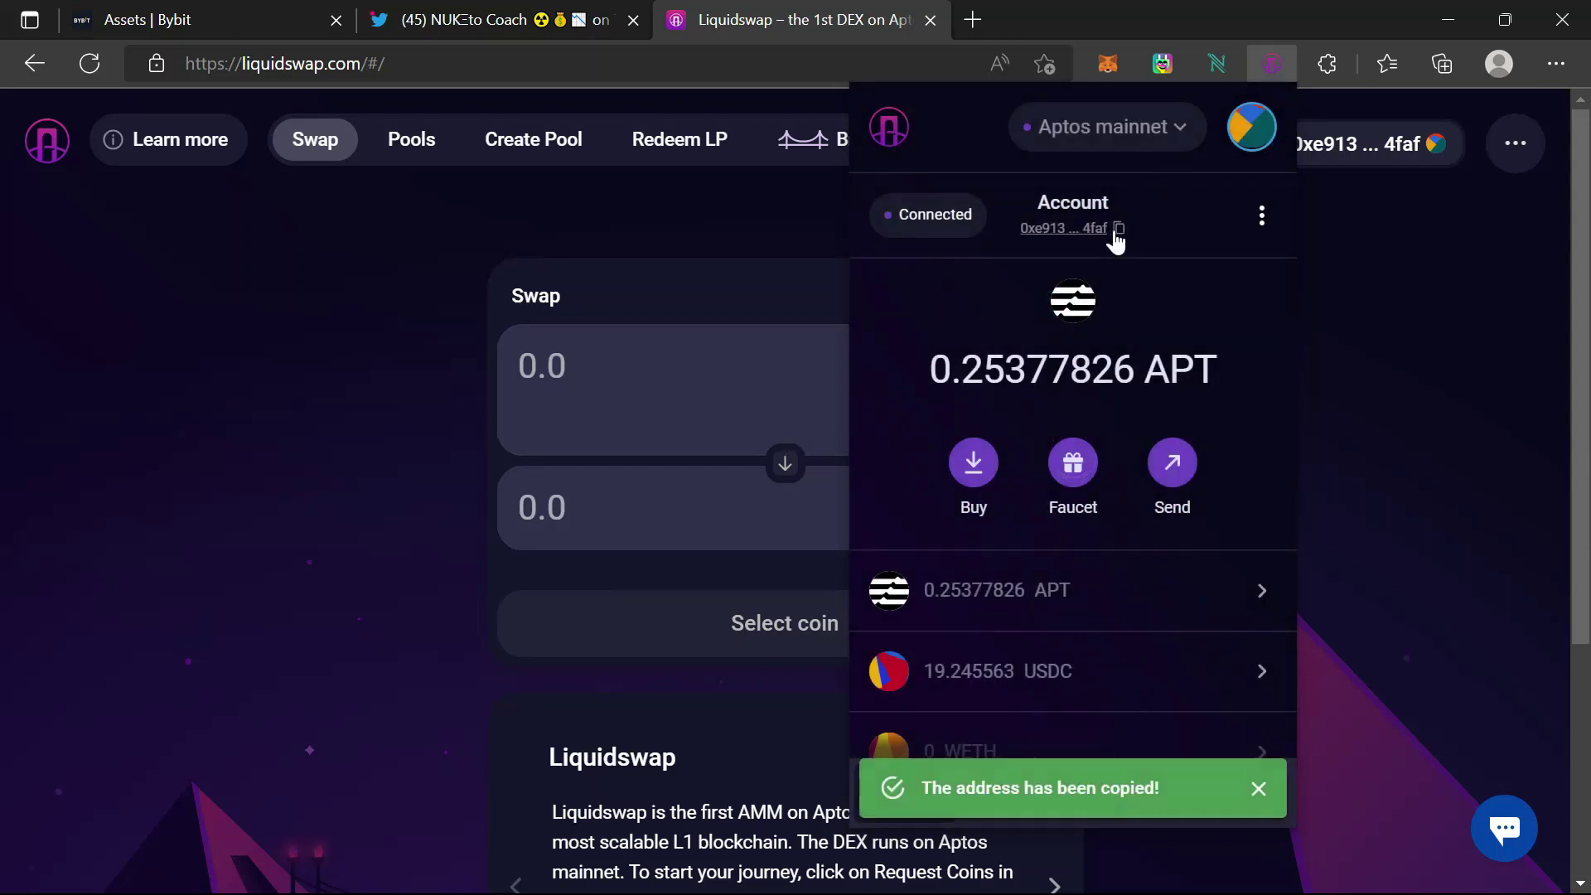
# Step: Switch to Bybit and open the Spot account's assets
pyautogui.click(239, 12)
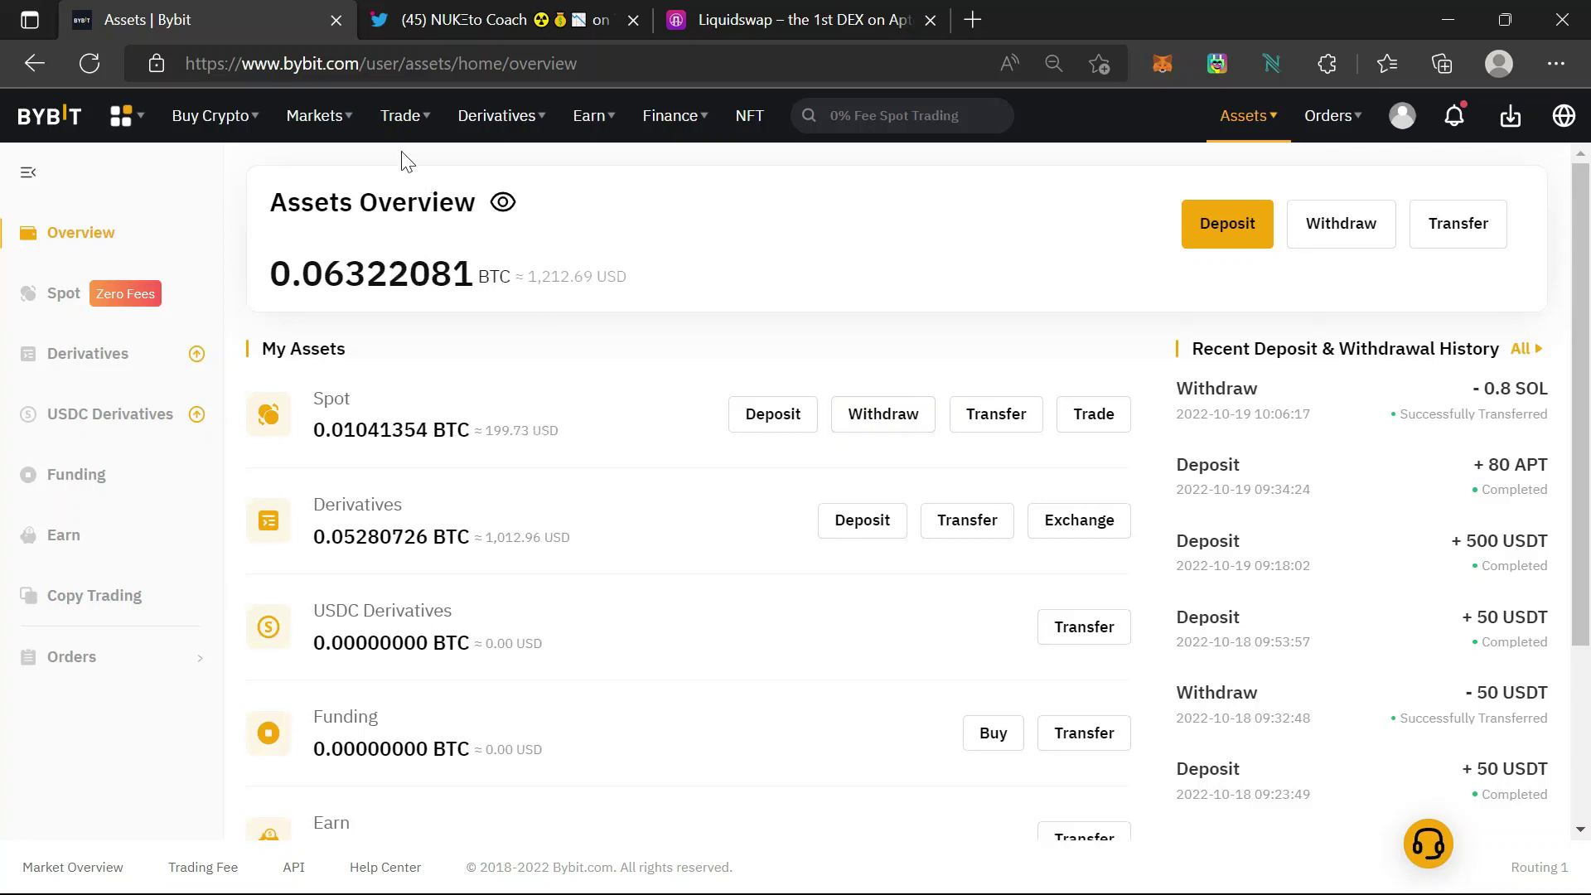
pyautogui.moveTo(401, 124)
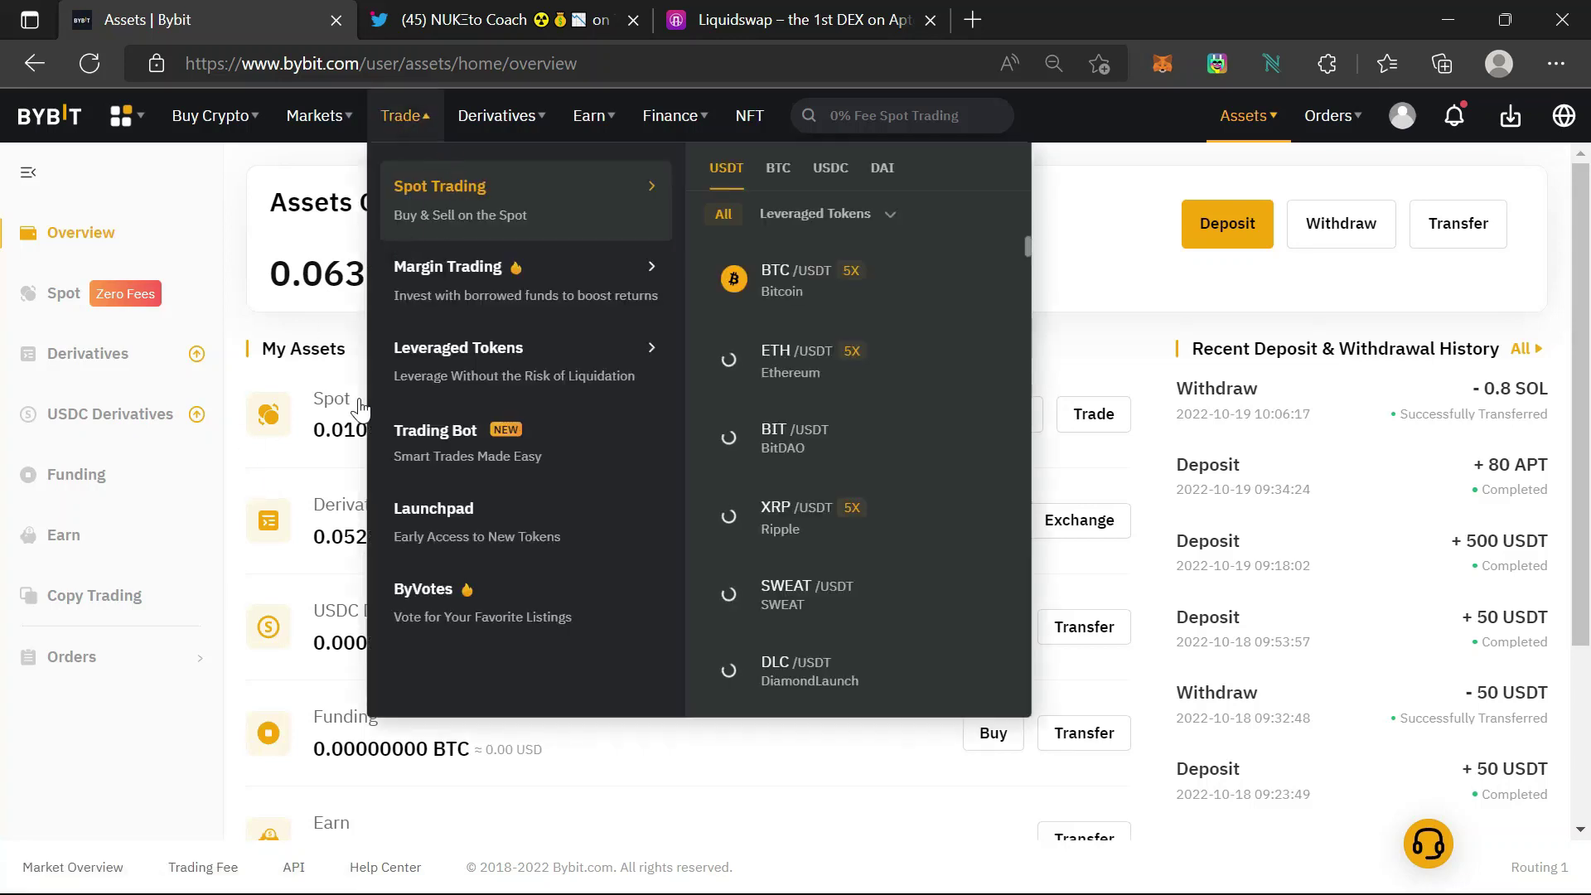
pyautogui.click(35, 295)
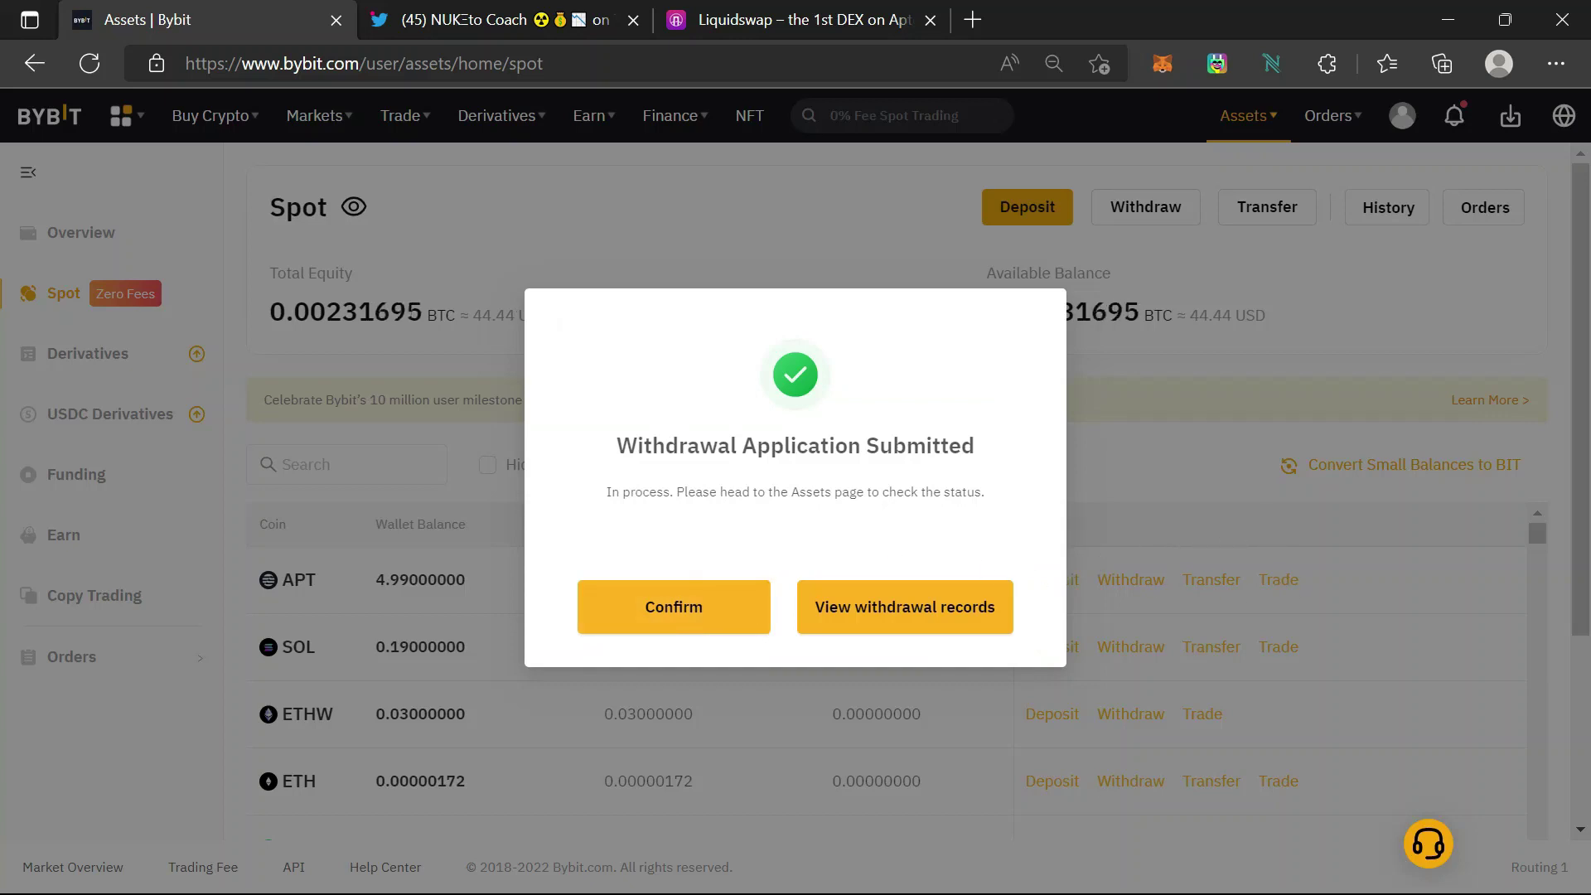
# Step: Open Pontem Wallet from the Bybit page and check the account's APT balance
pyautogui.press('super')
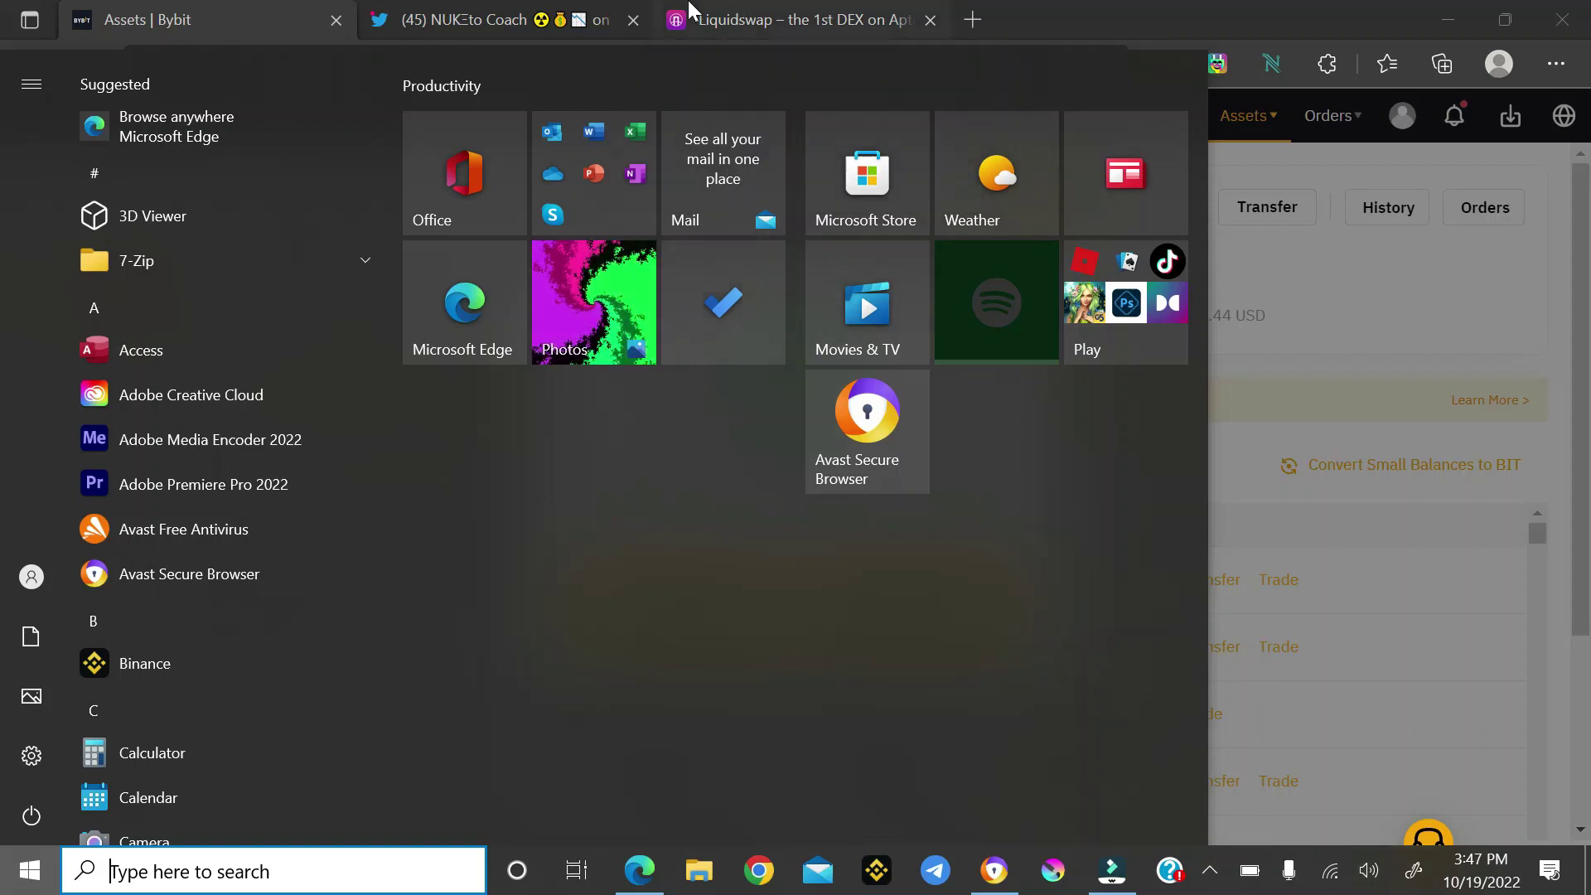
pyautogui.click(206, 3)
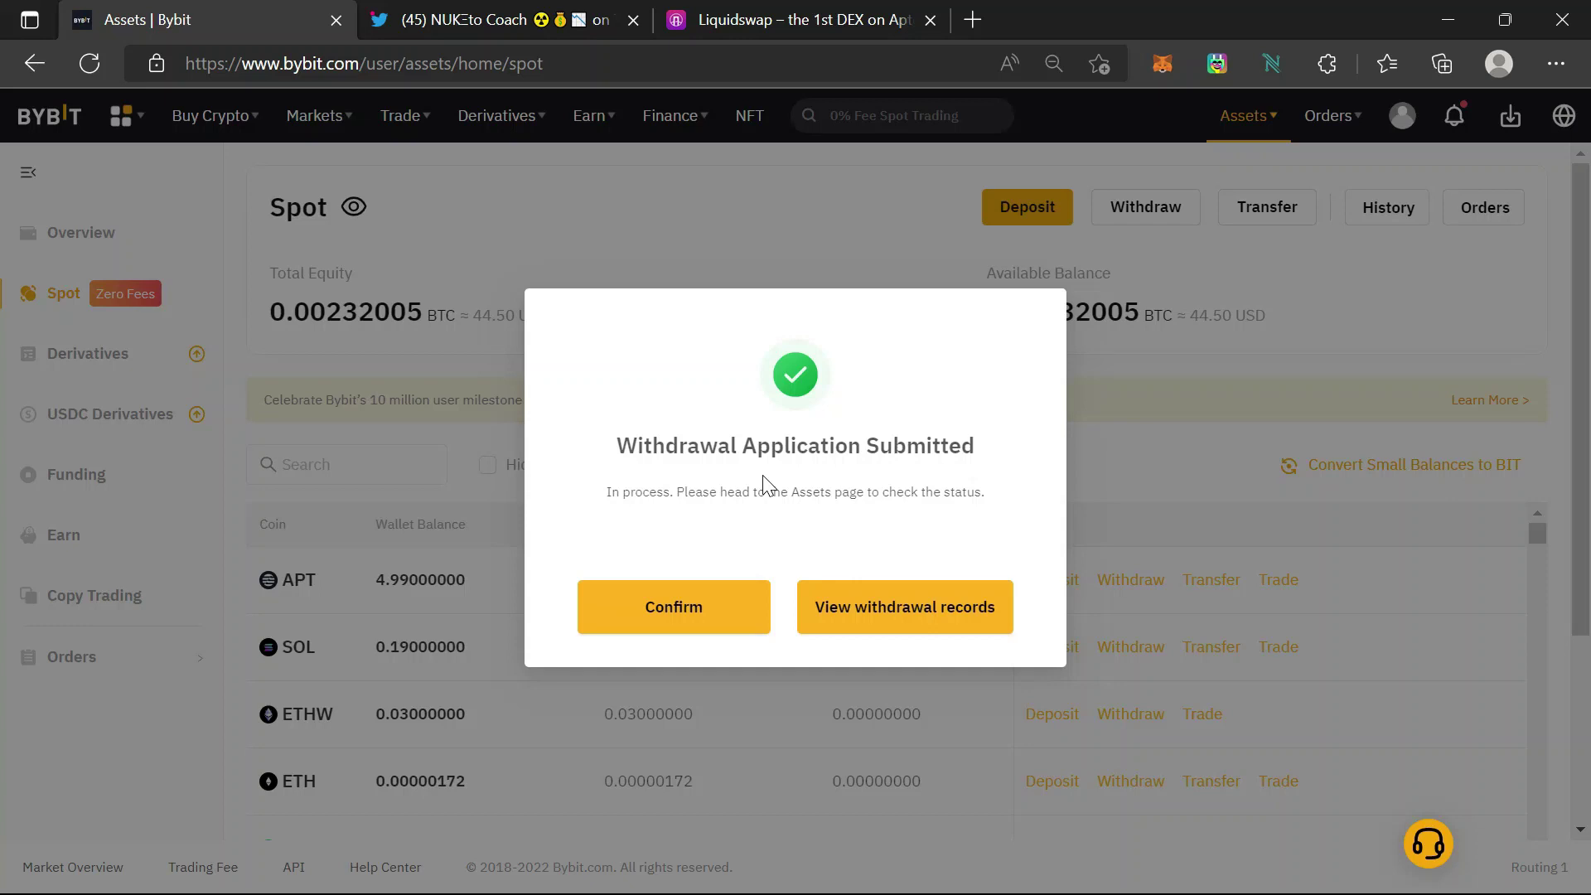
pyautogui.click(1334, 73)
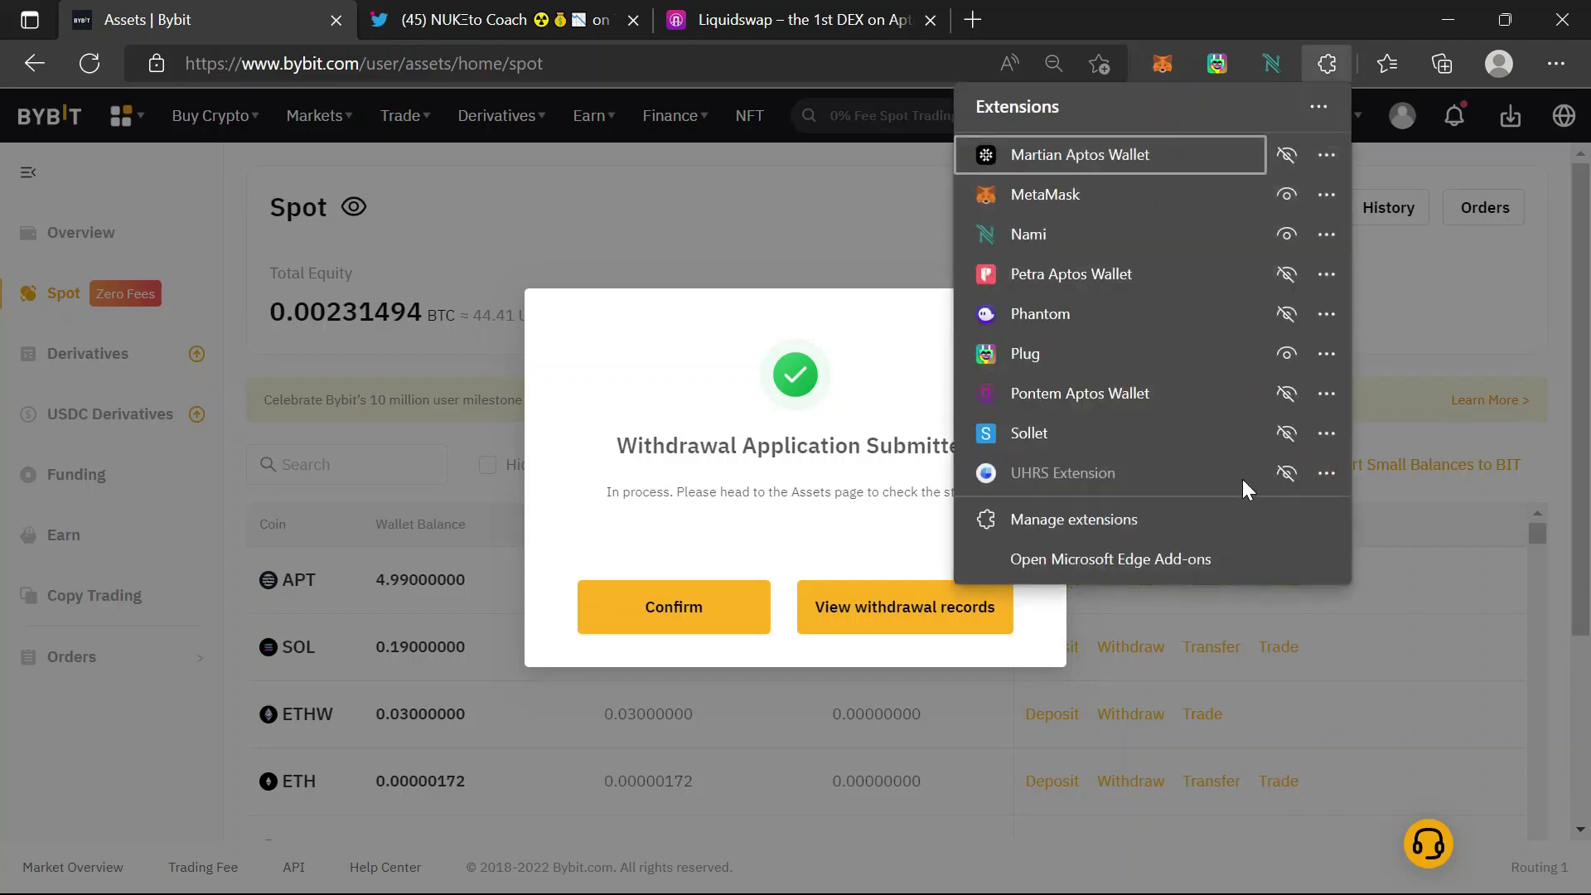
pyautogui.click(1224, 394)
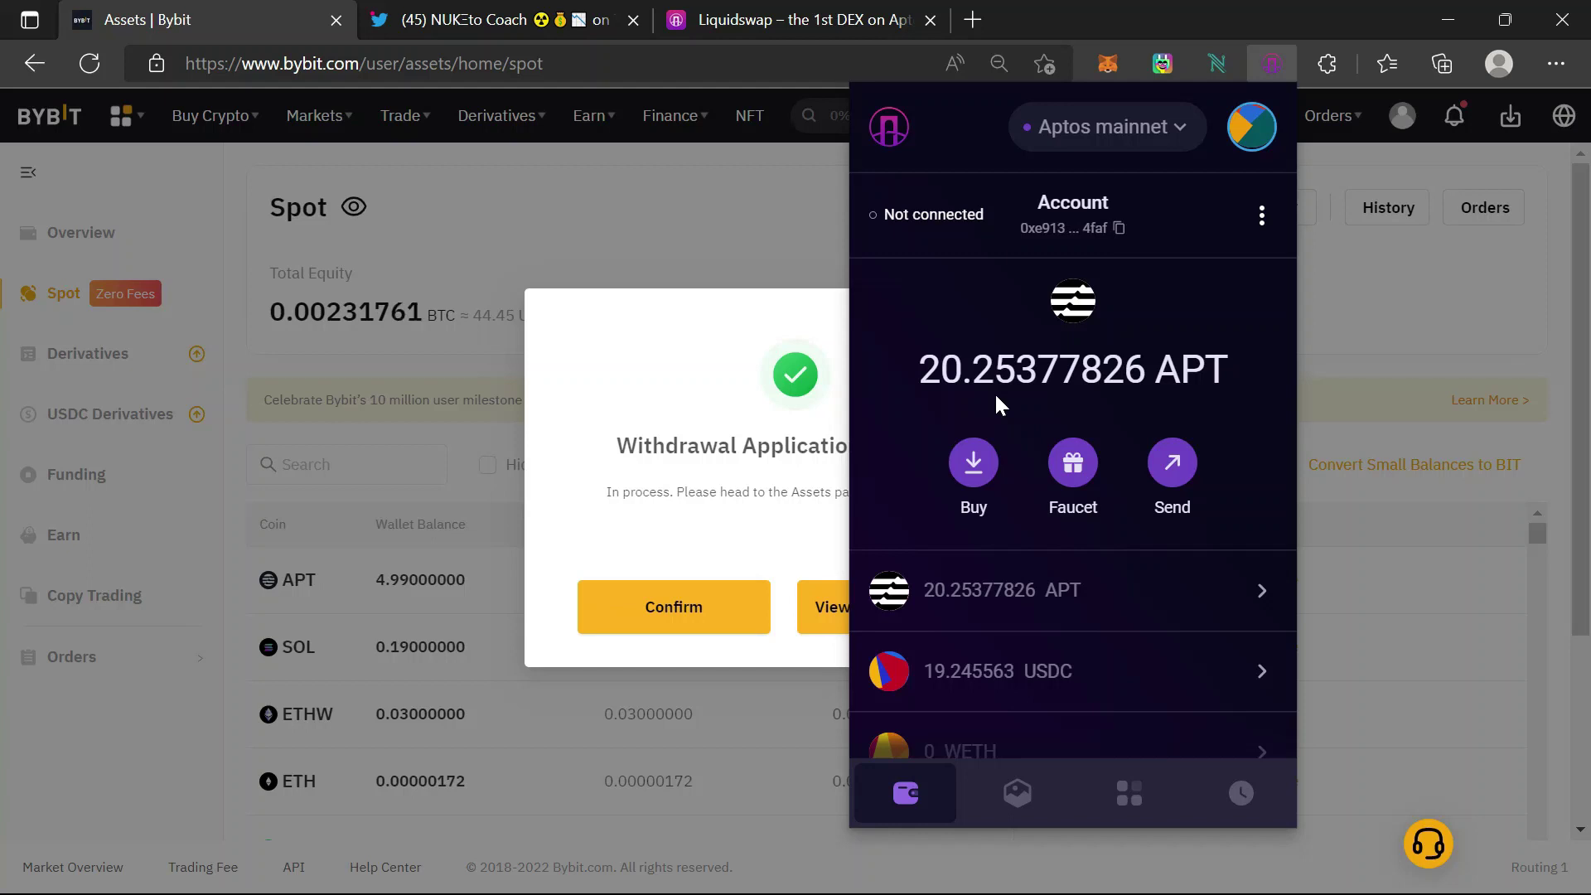
# Step: Return to Liquidswap and choose USDC as the coin to receive for APT
pyautogui.click(819, 7)
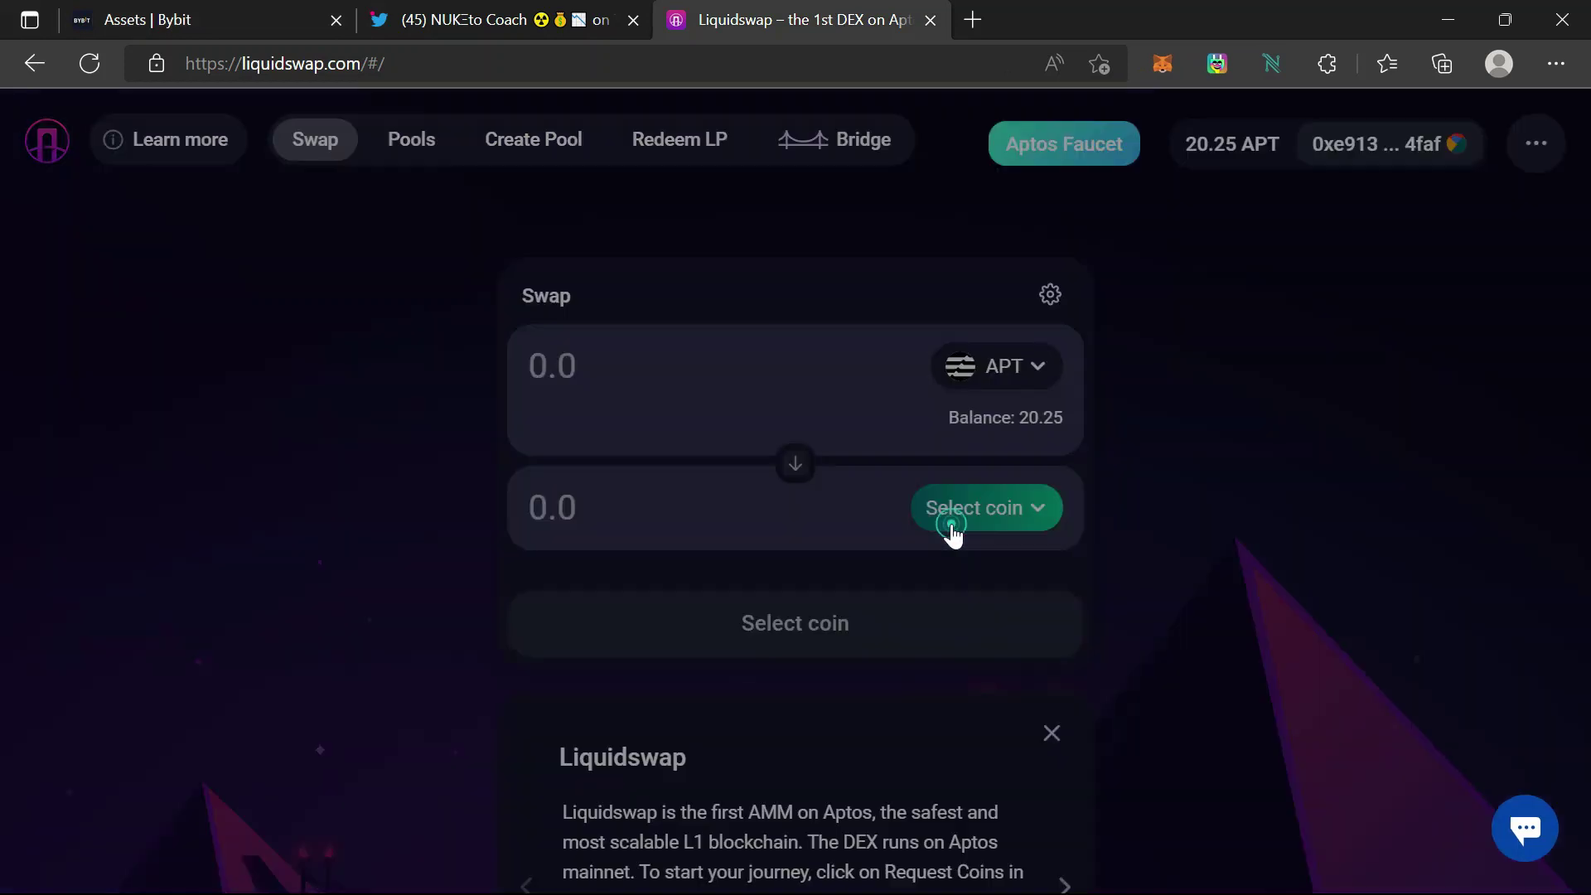
pyautogui.click(953, 536)
pyautogui.click(743, 564)
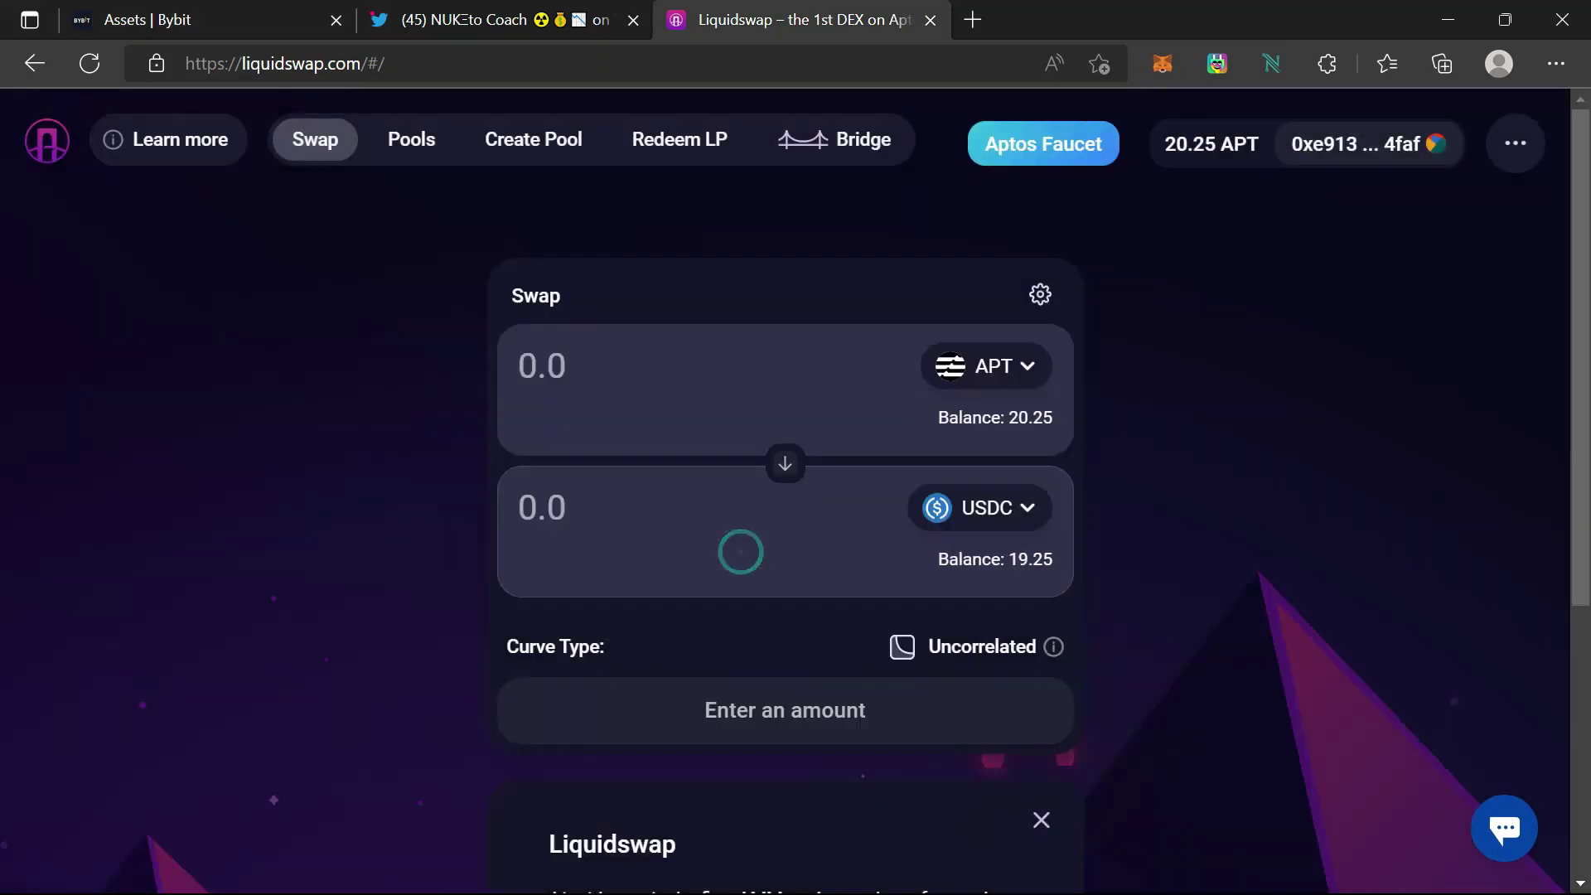
# Step: Swap 20 APT to USDC, approve the transaction in Pontem Wallet, and close the transaction summary
pyautogui.click(668, 366)
pyautogui.write('20')
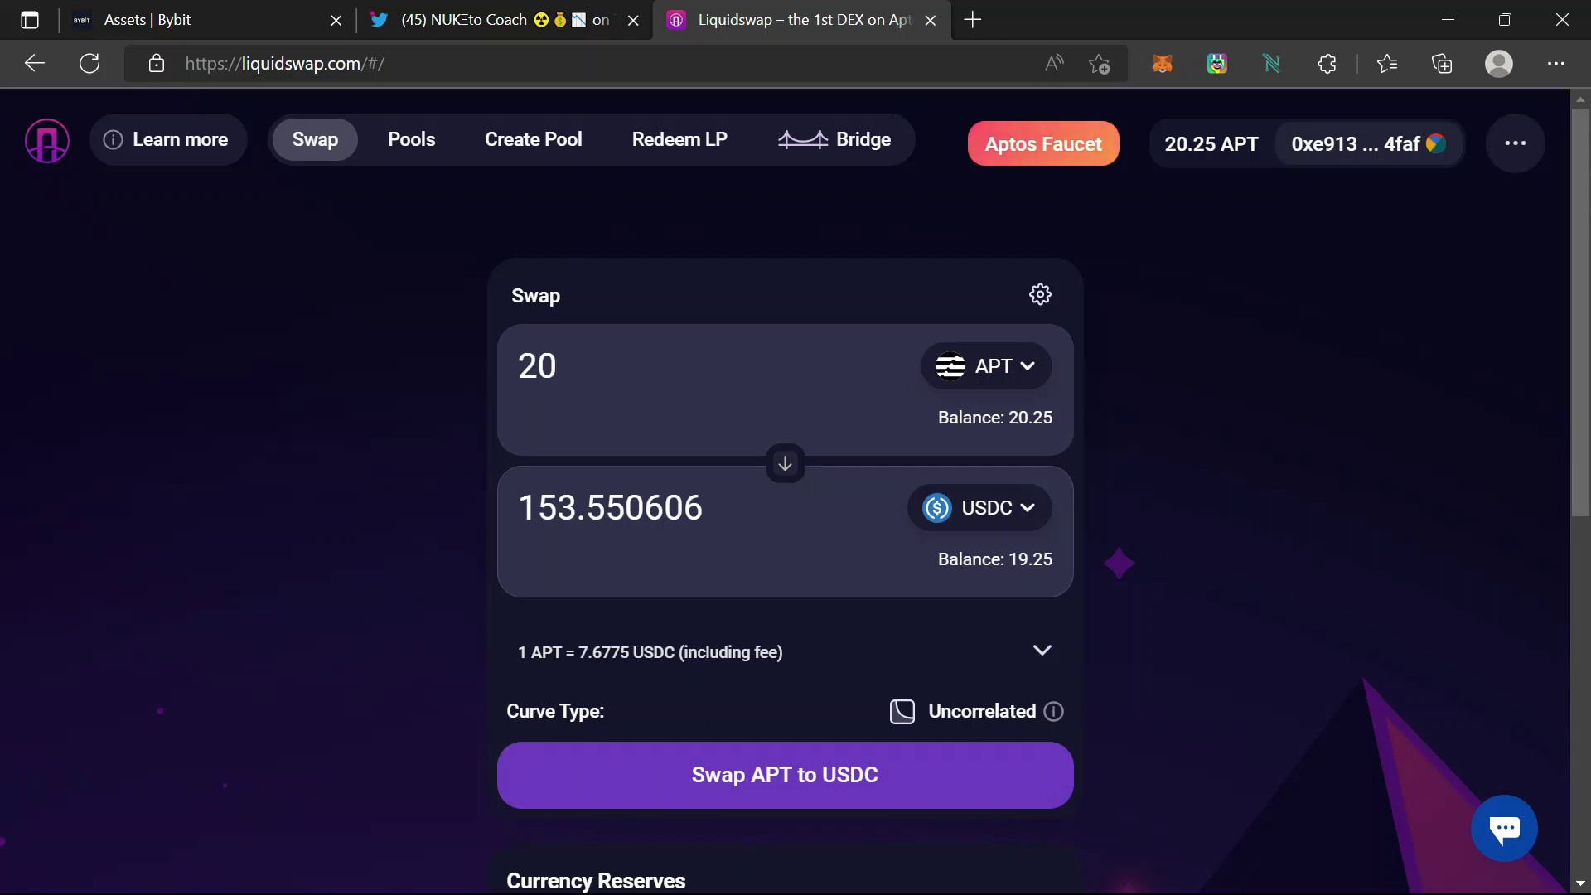
pyautogui.click(761, 777)
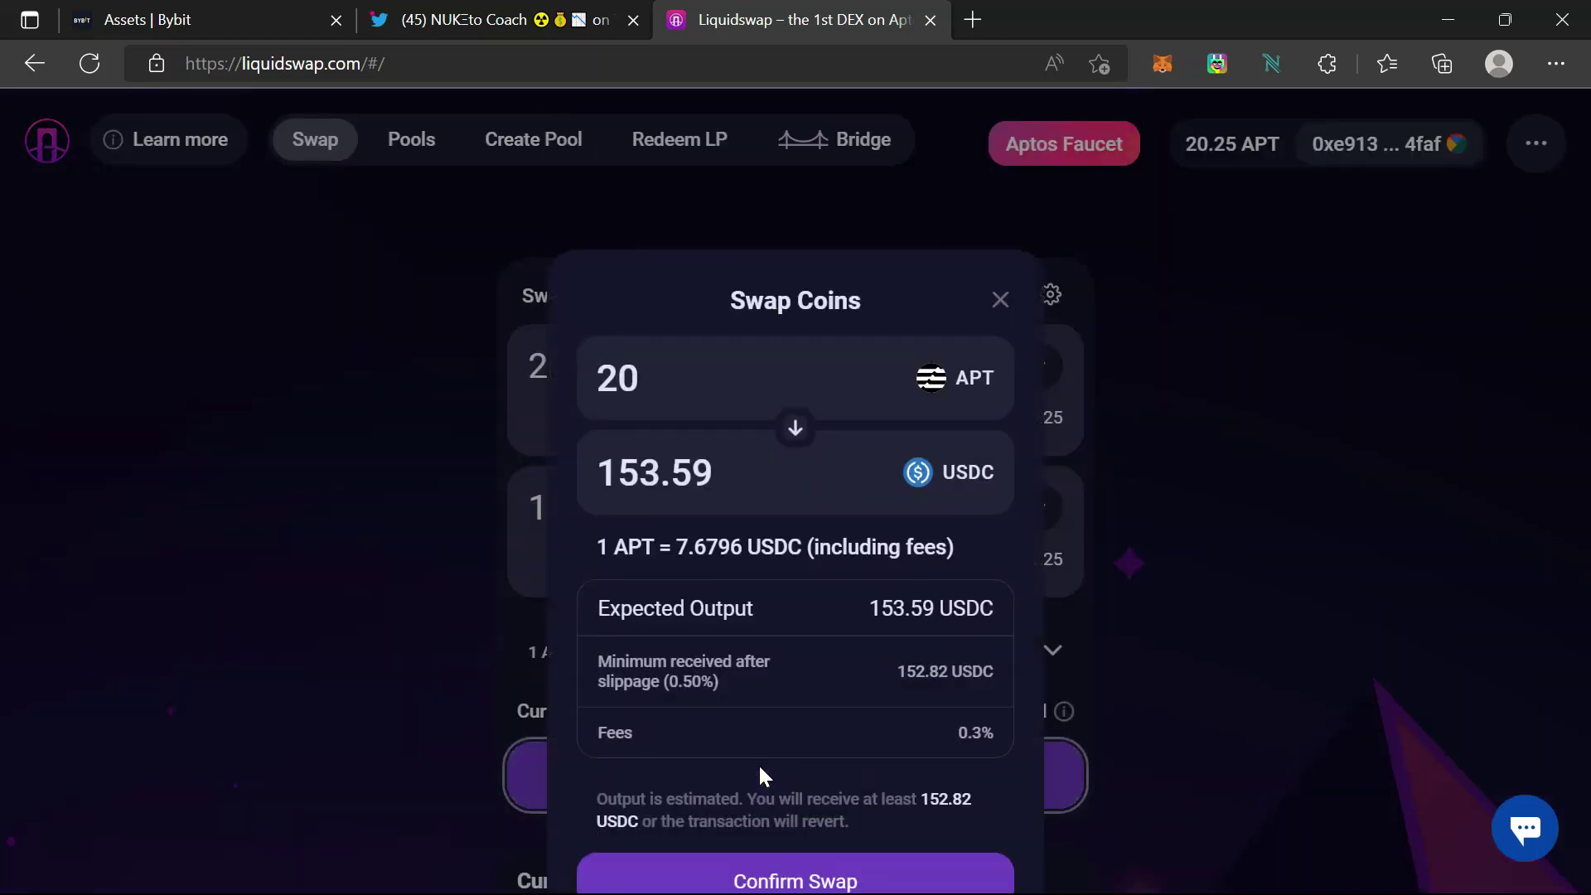
pyautogui.click(783, 882)
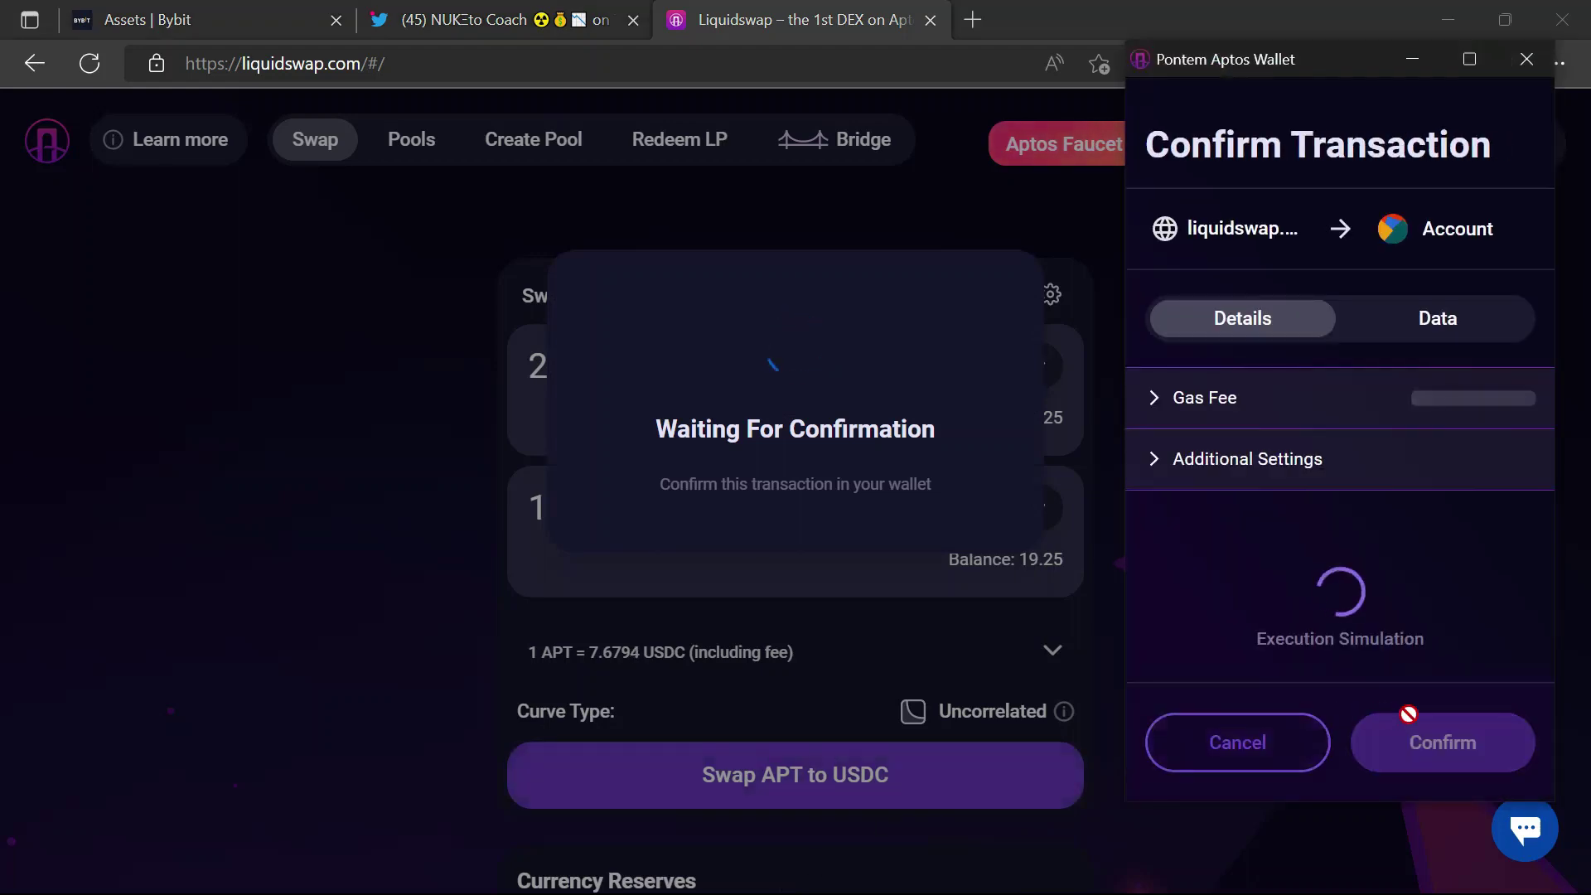
pyautogui.click(1415, 748)
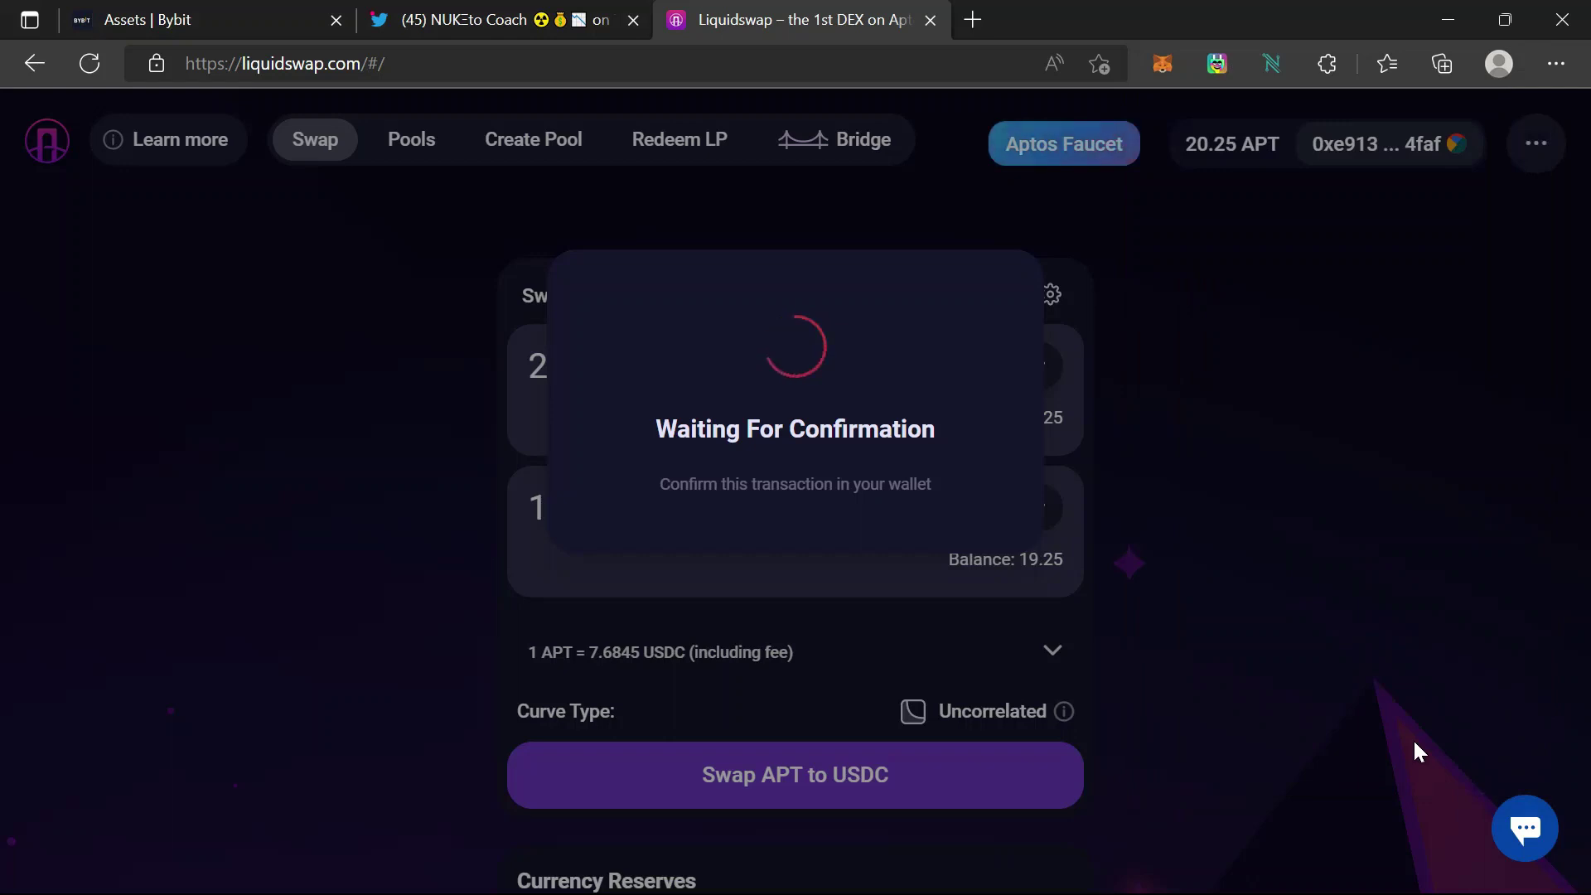
pyautogui.click(814, 849)
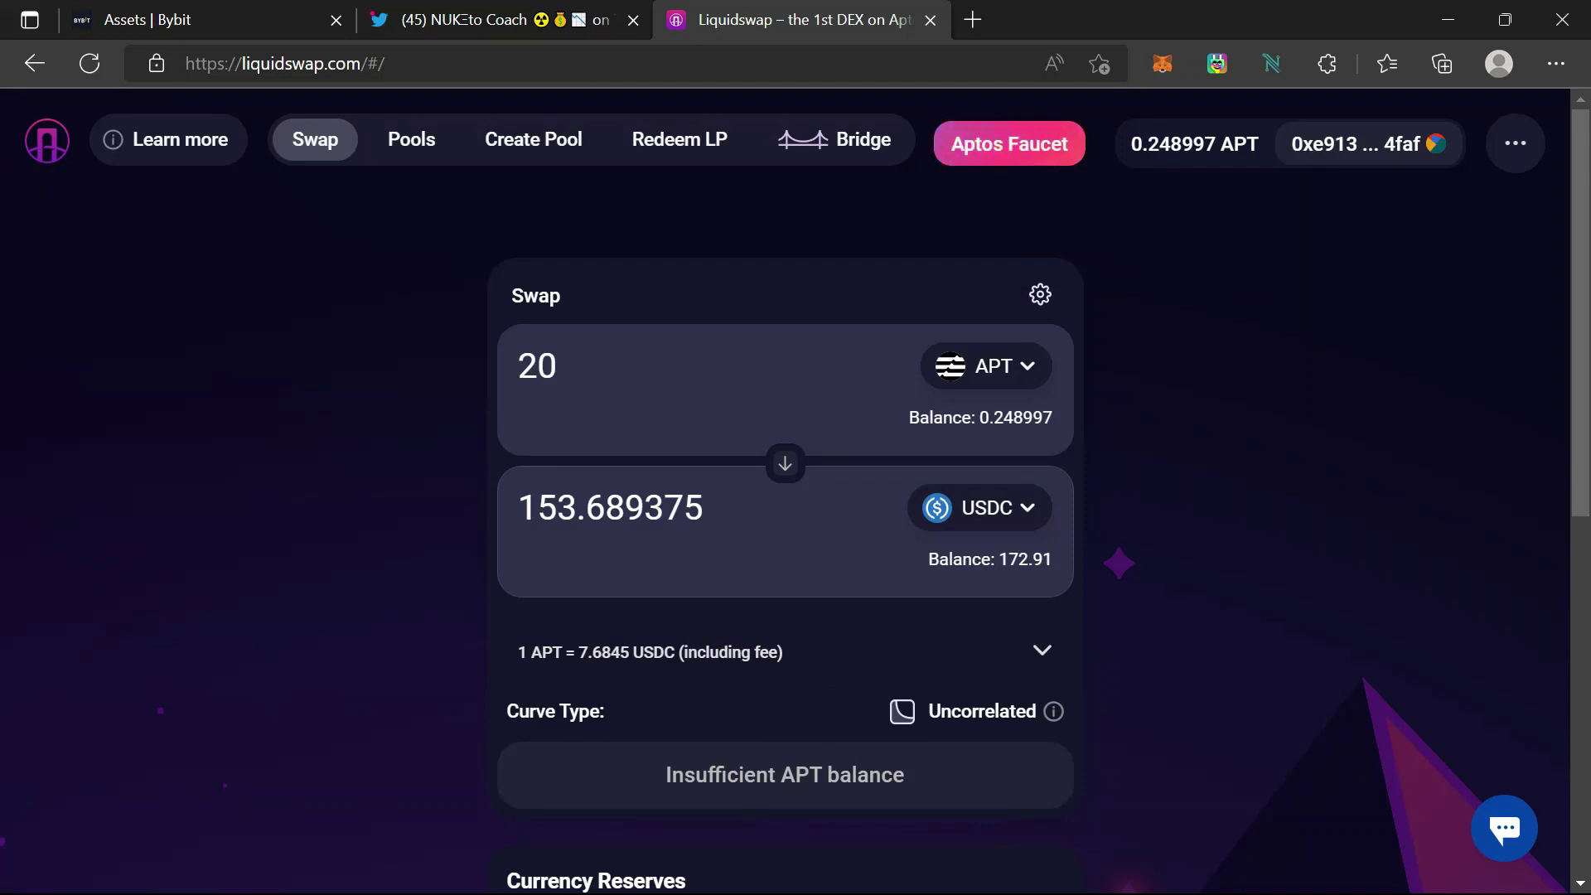
# Step: Reverse the swap direction, swap 170 USDC to APT, and approve the transaction in Pontem Wallet
pyautogui.click(777, 477)
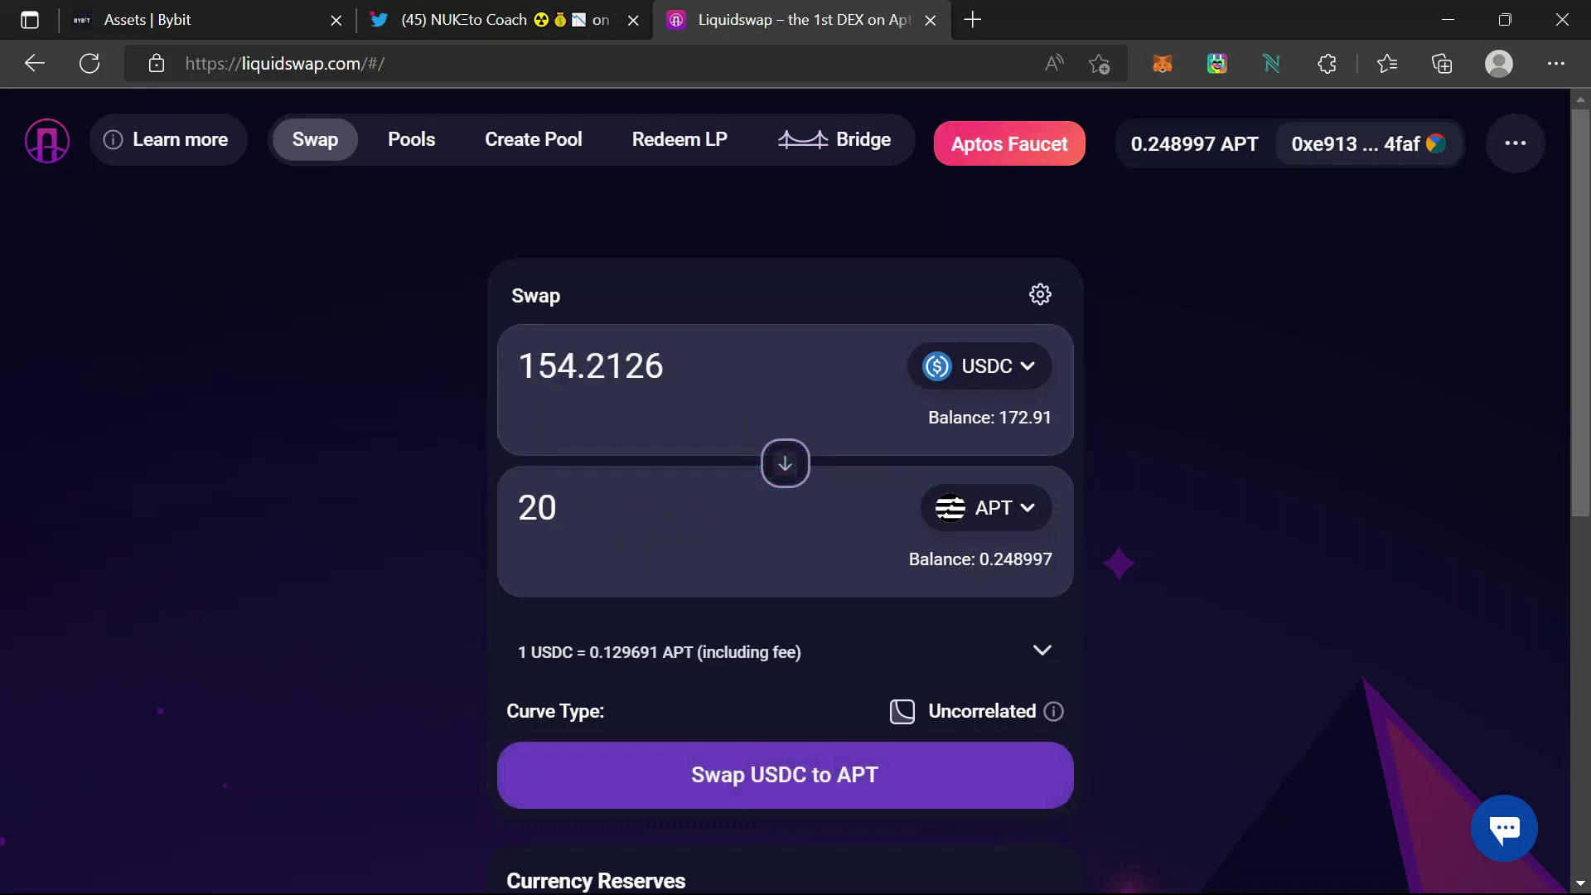
pyautogui.doubleClick(694, 367)
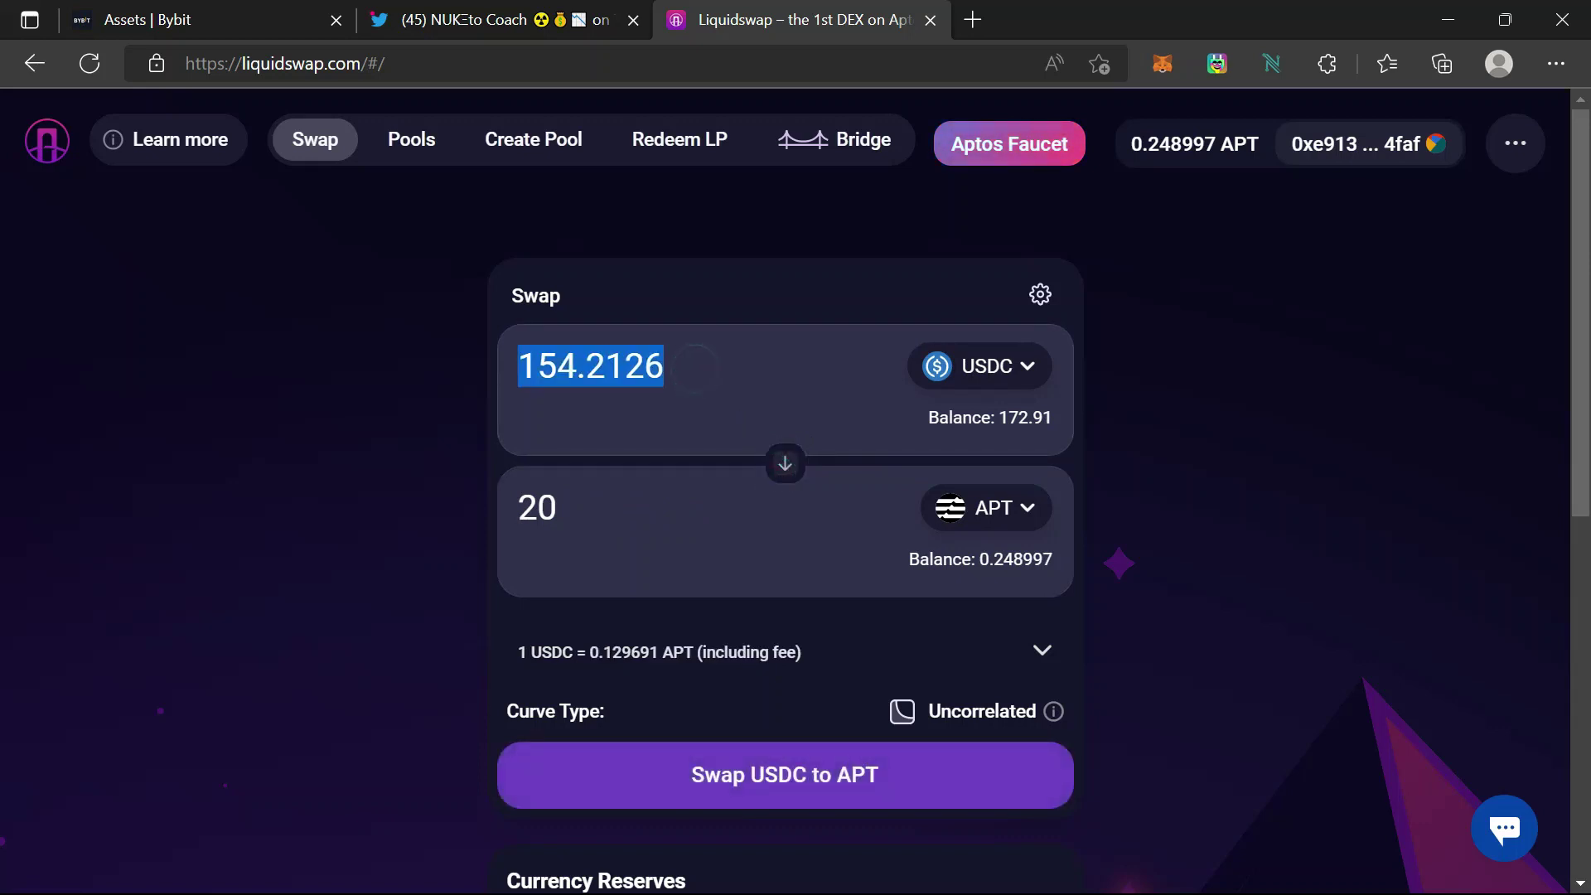
pyautogui.write('0')
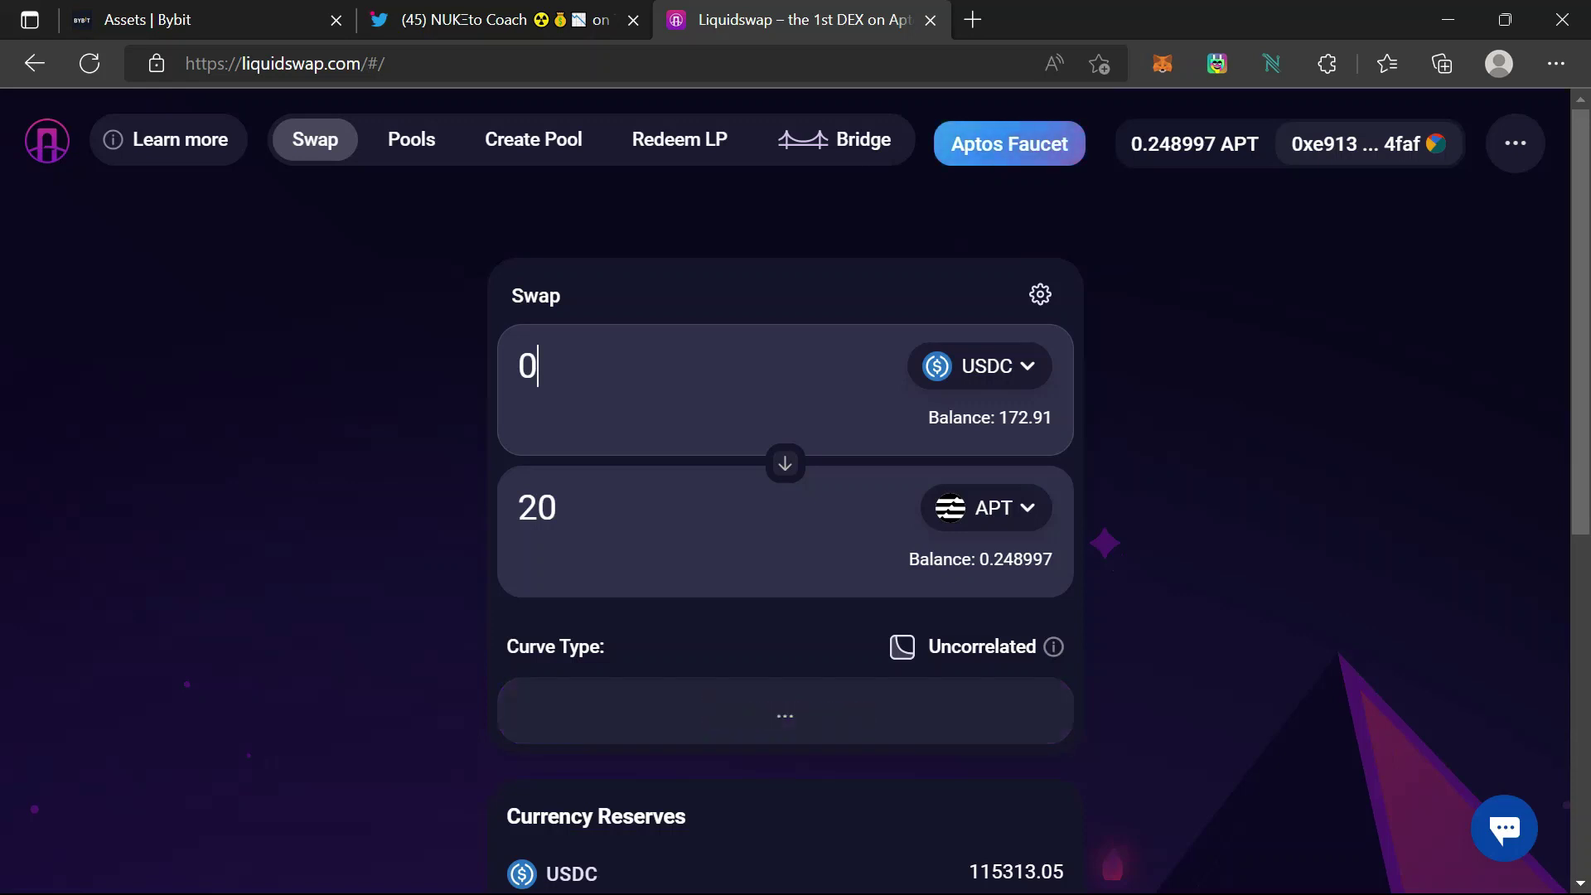
pyautogui.write('170')
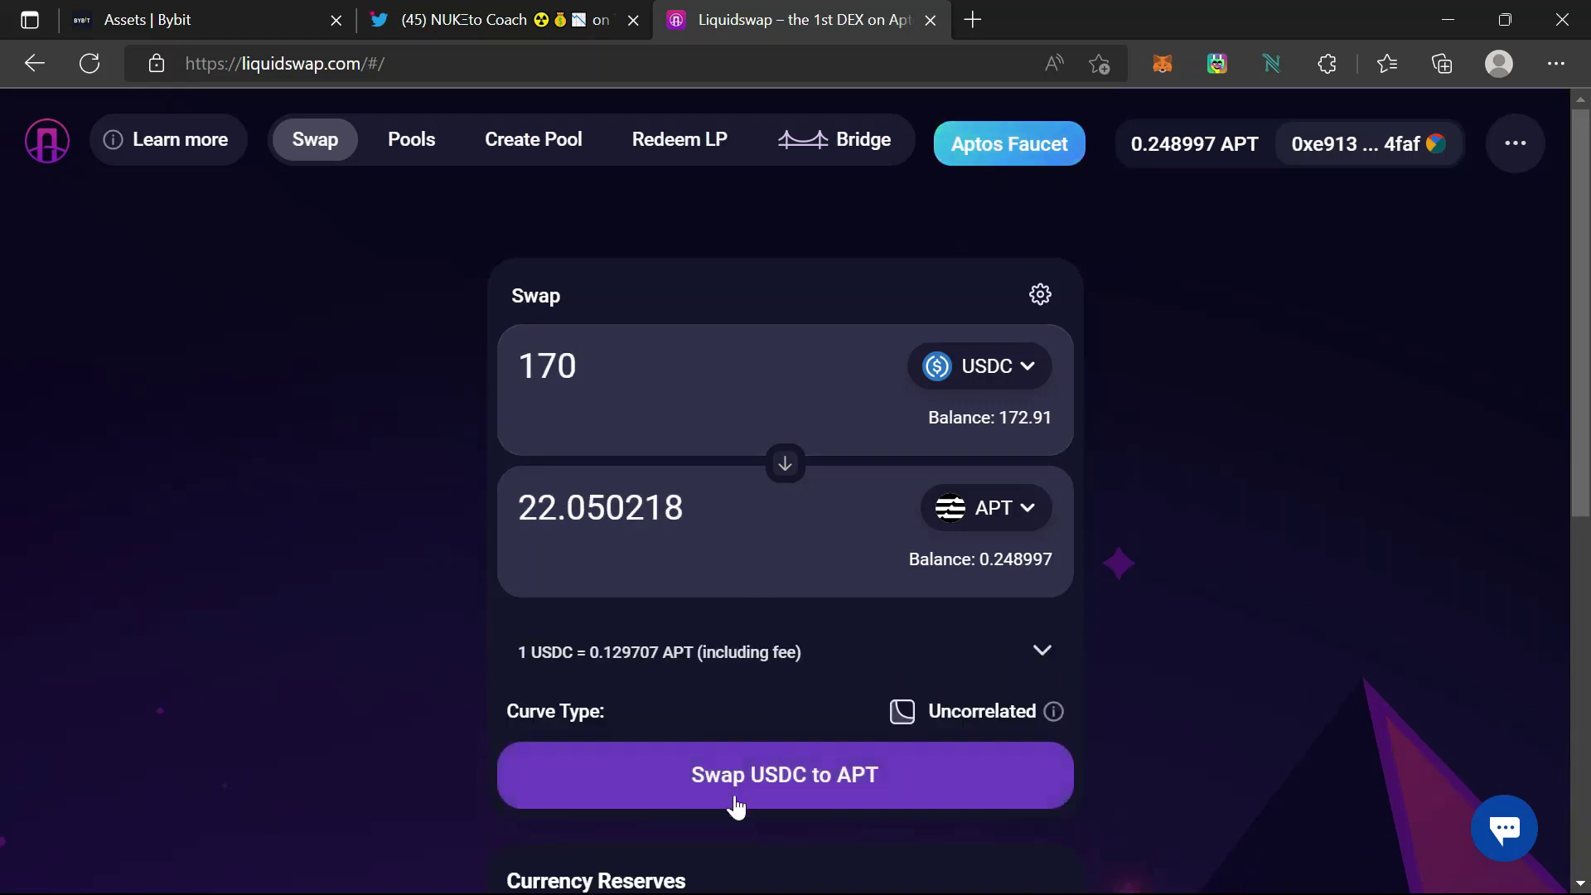
pyautogui.click(741, 795)
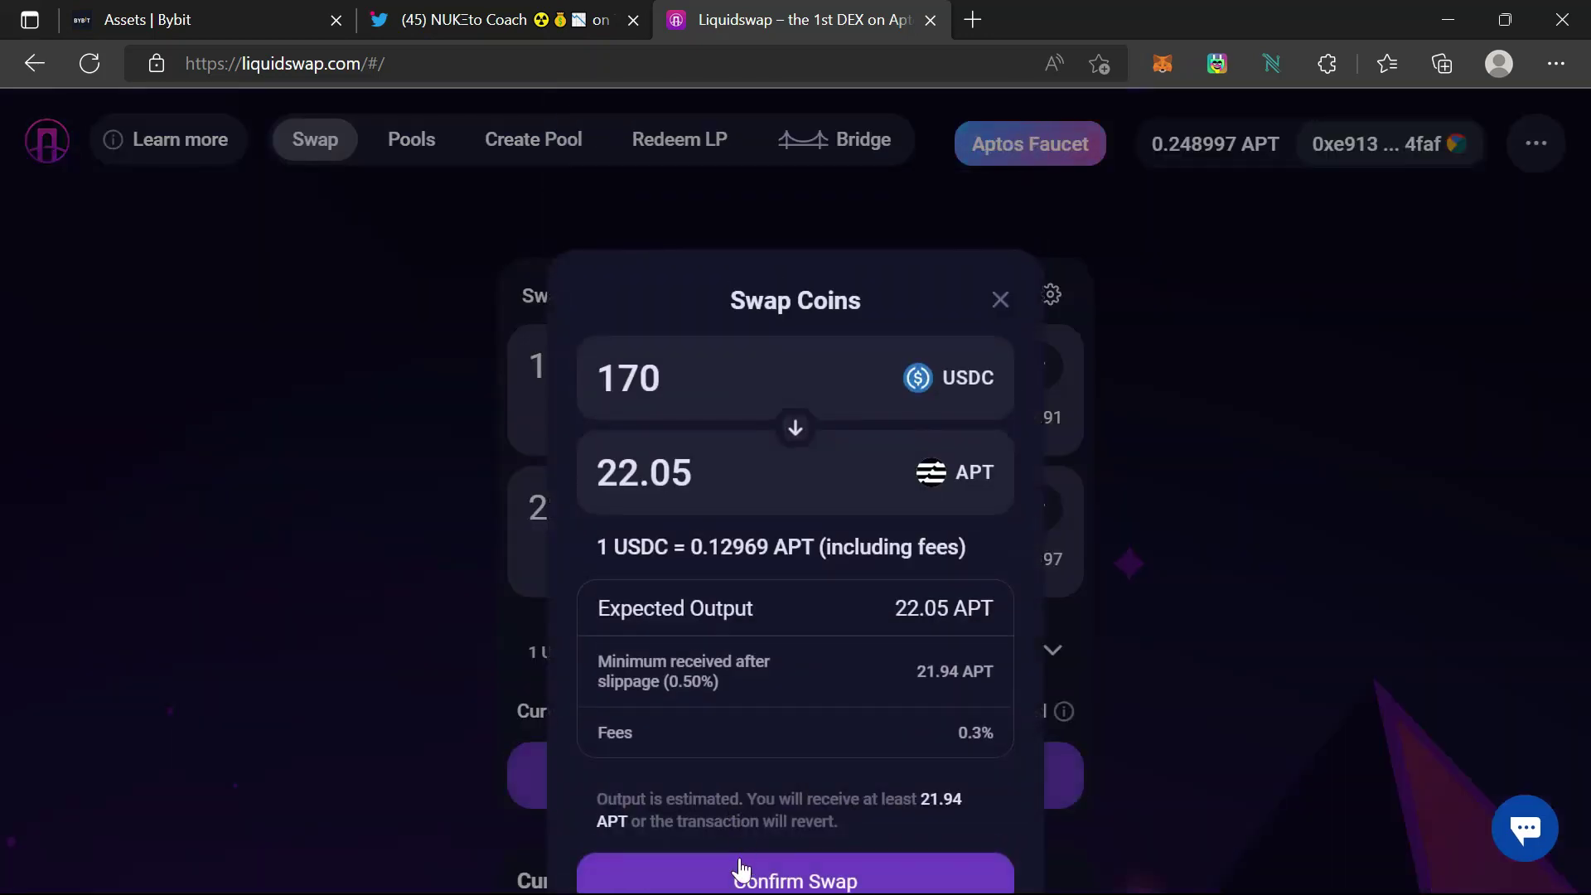
pyautogui.click(742, 866)
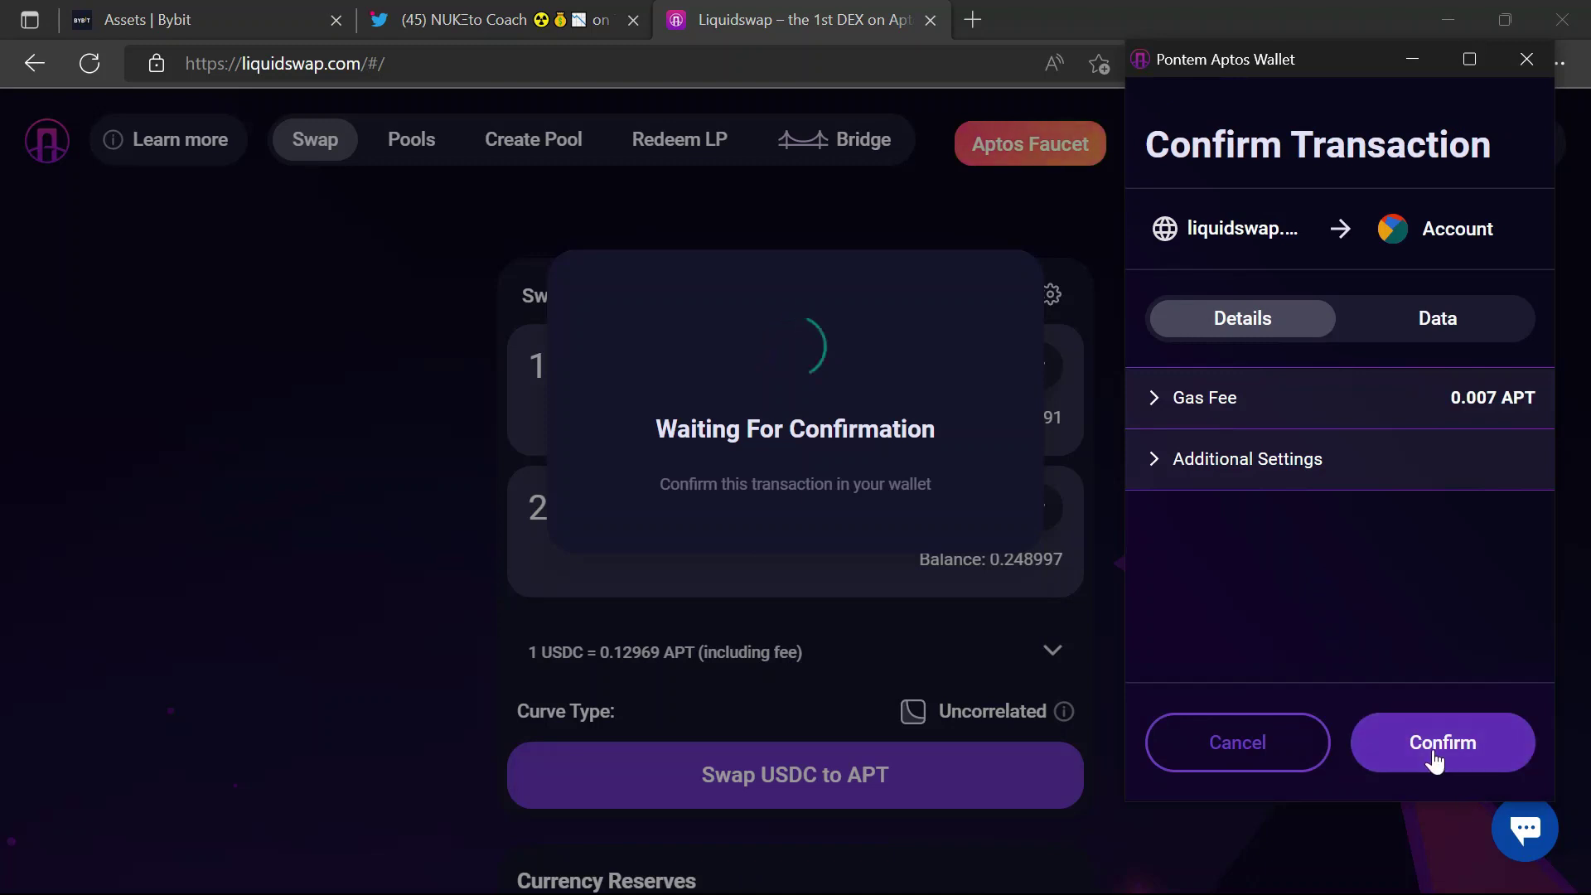
pyautogui.click(1434, 758)
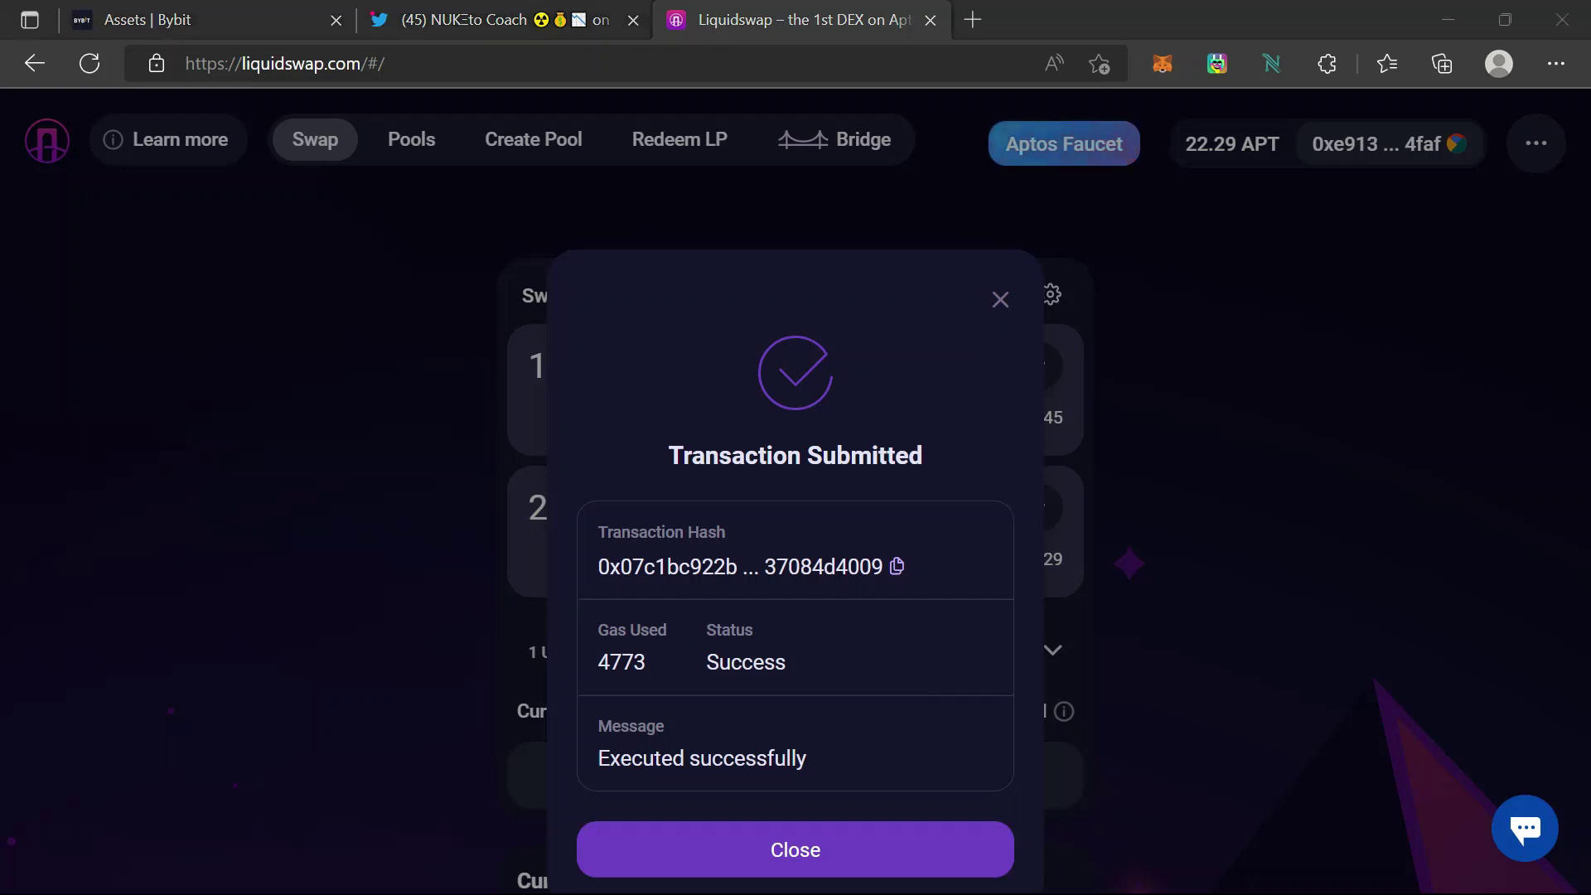
pyautogui.press('super')
pyautogui.press('super')
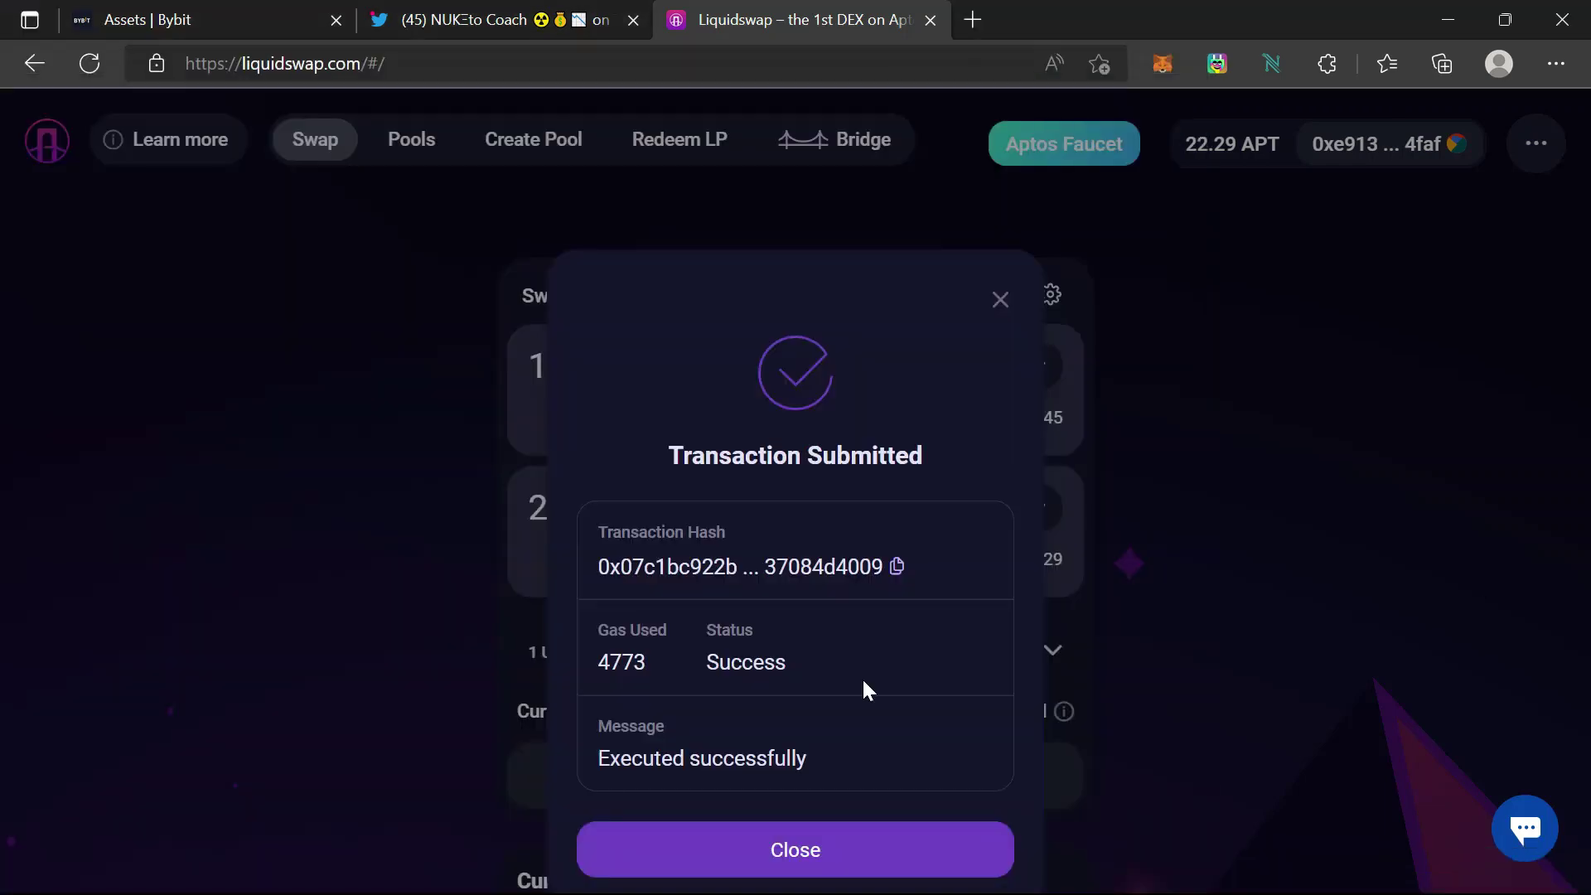
pyautogui.click(827, 845)
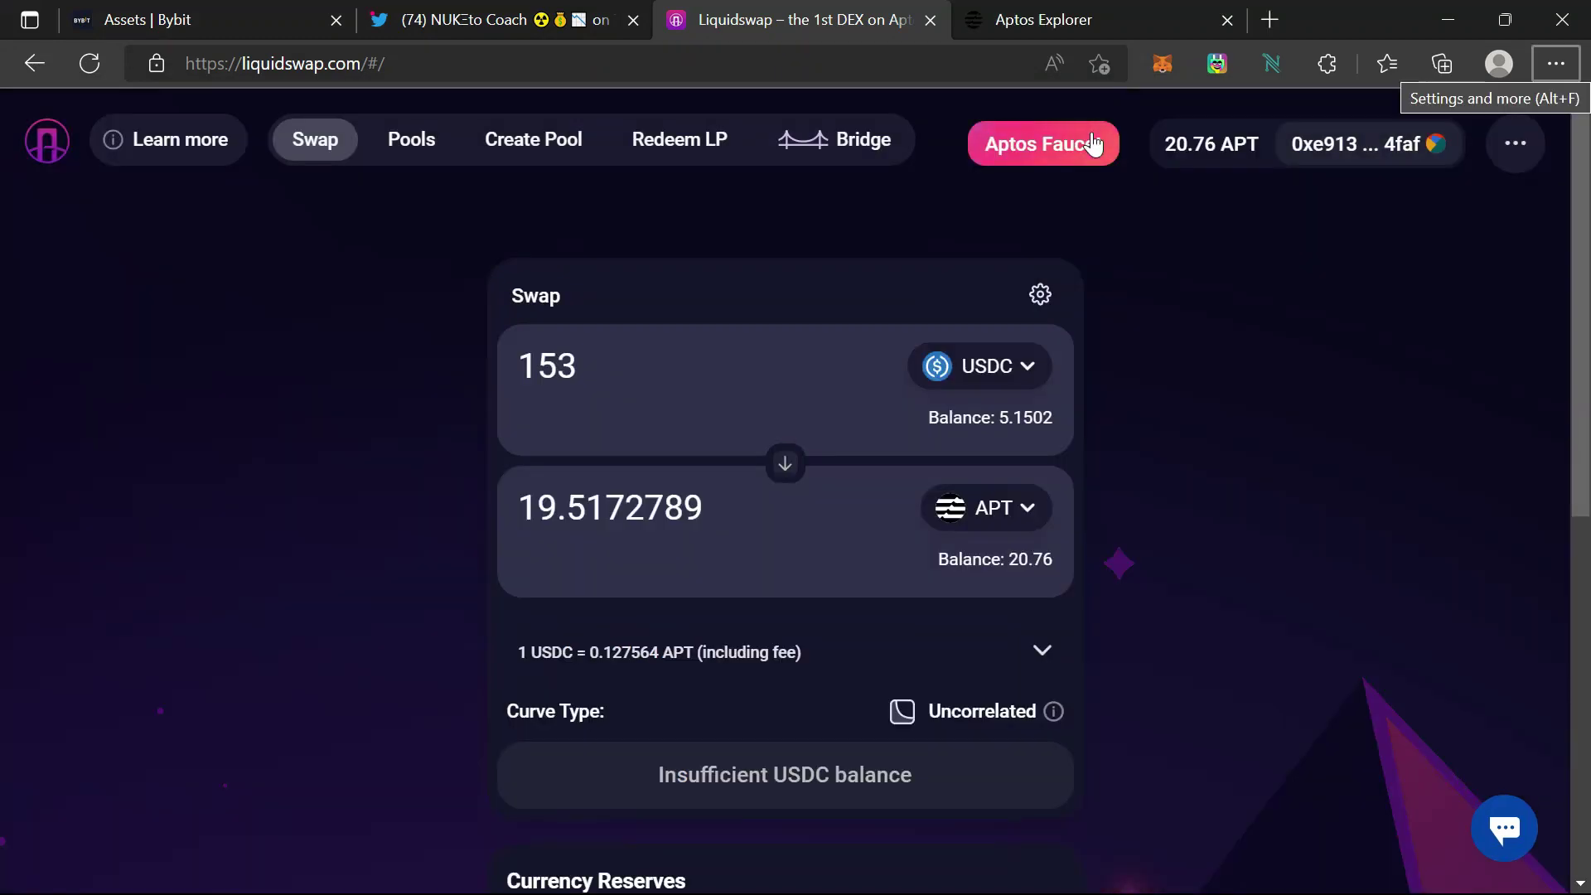
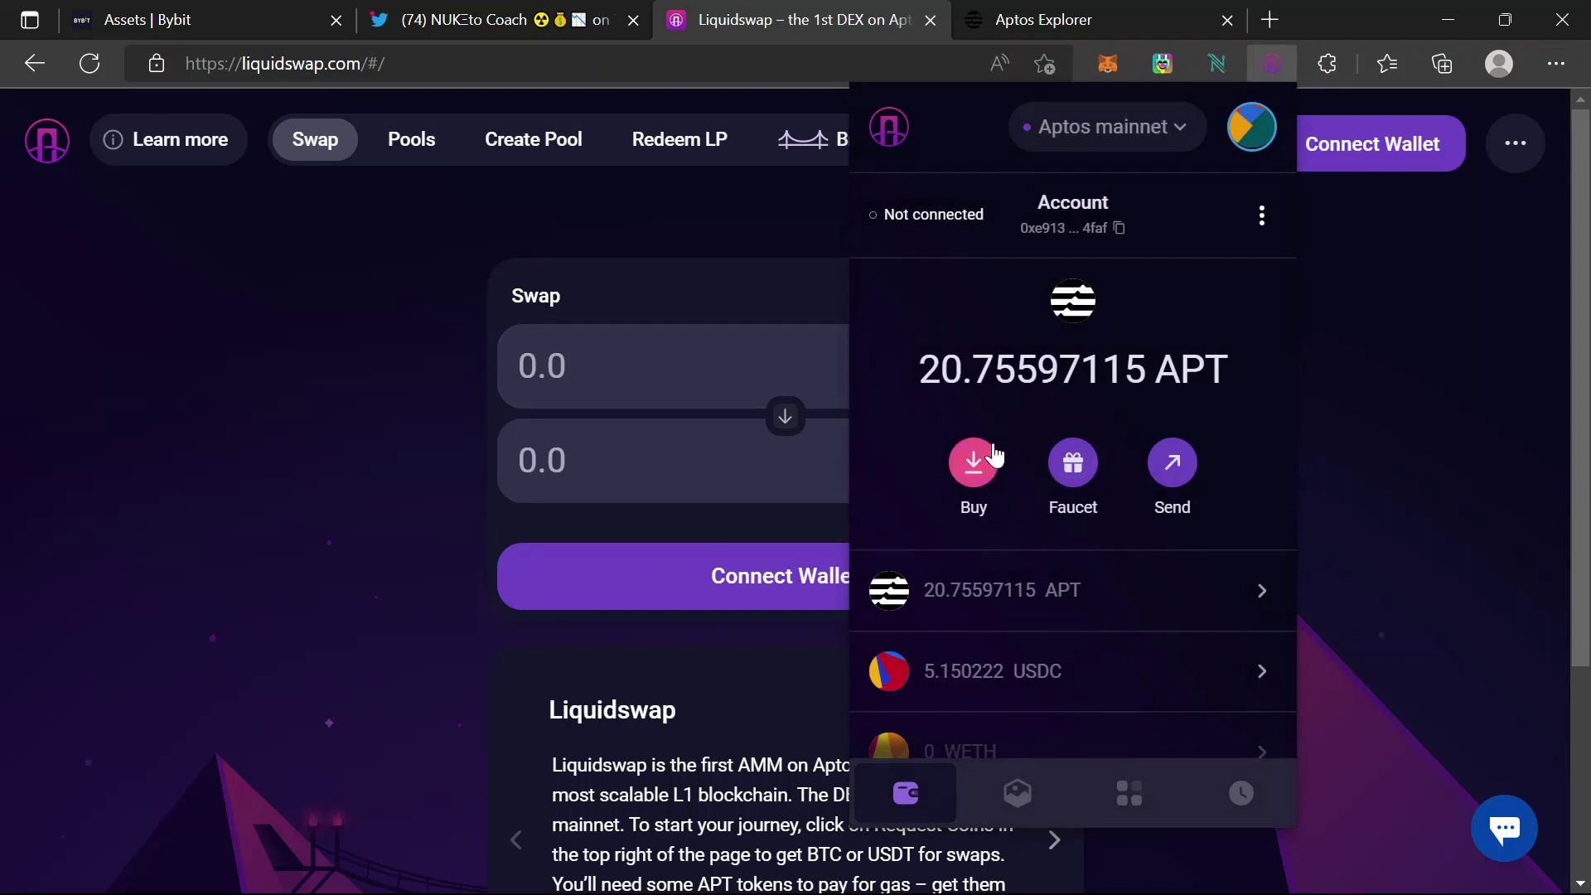
# Step: Send 20 APT from Pontem Wallet to the copied recipient wallet address and confirm the transfer
pyautogui.click(1172, 461)
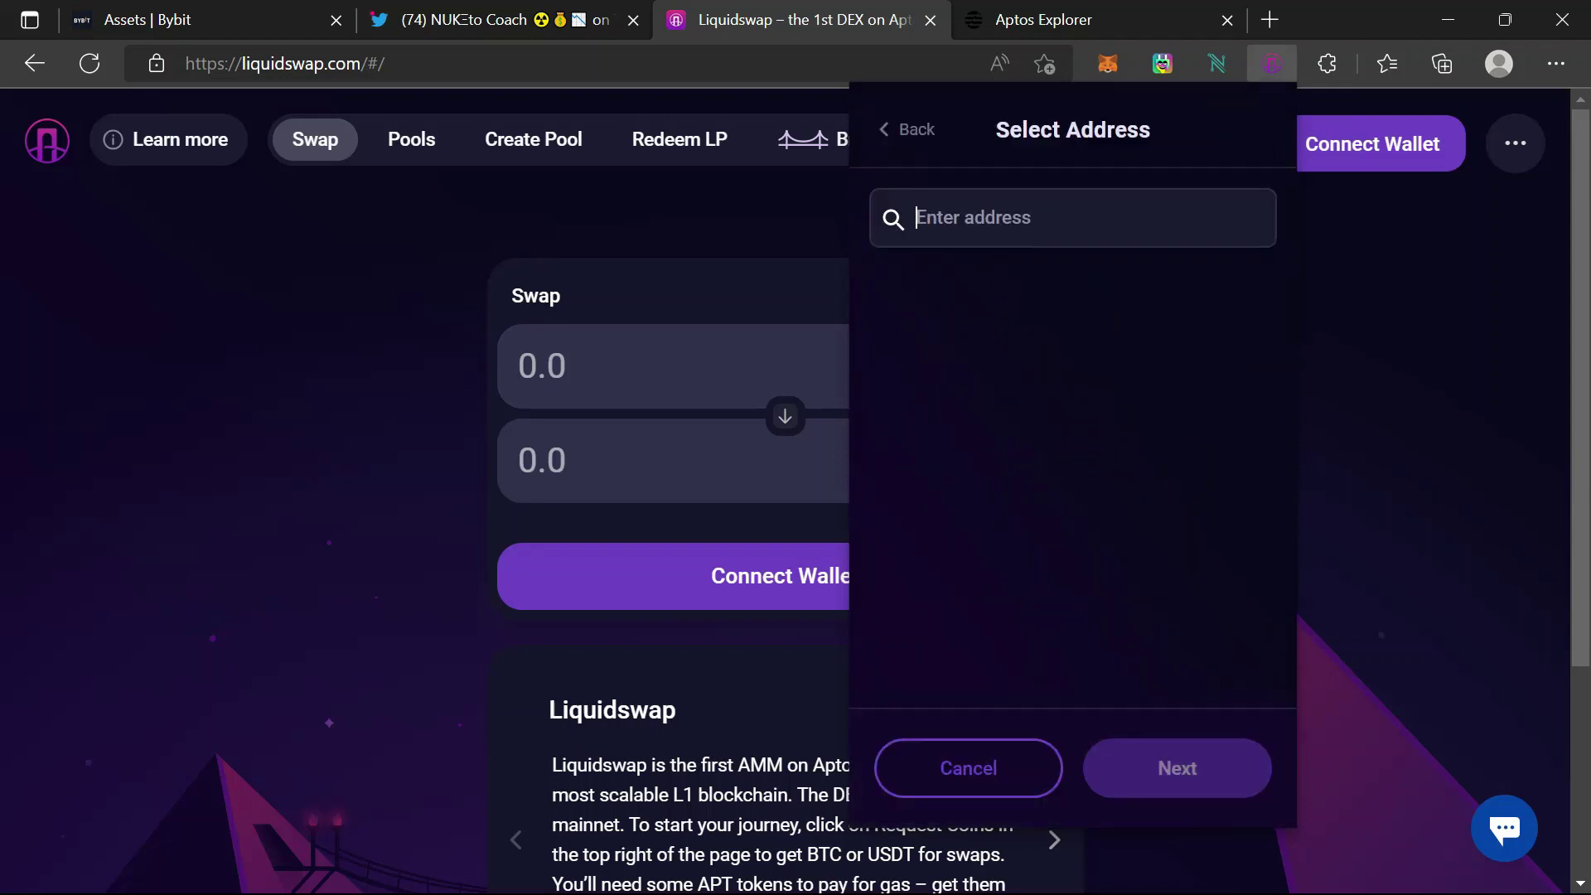
pyautogui.hotkey('ctrl', 'v')
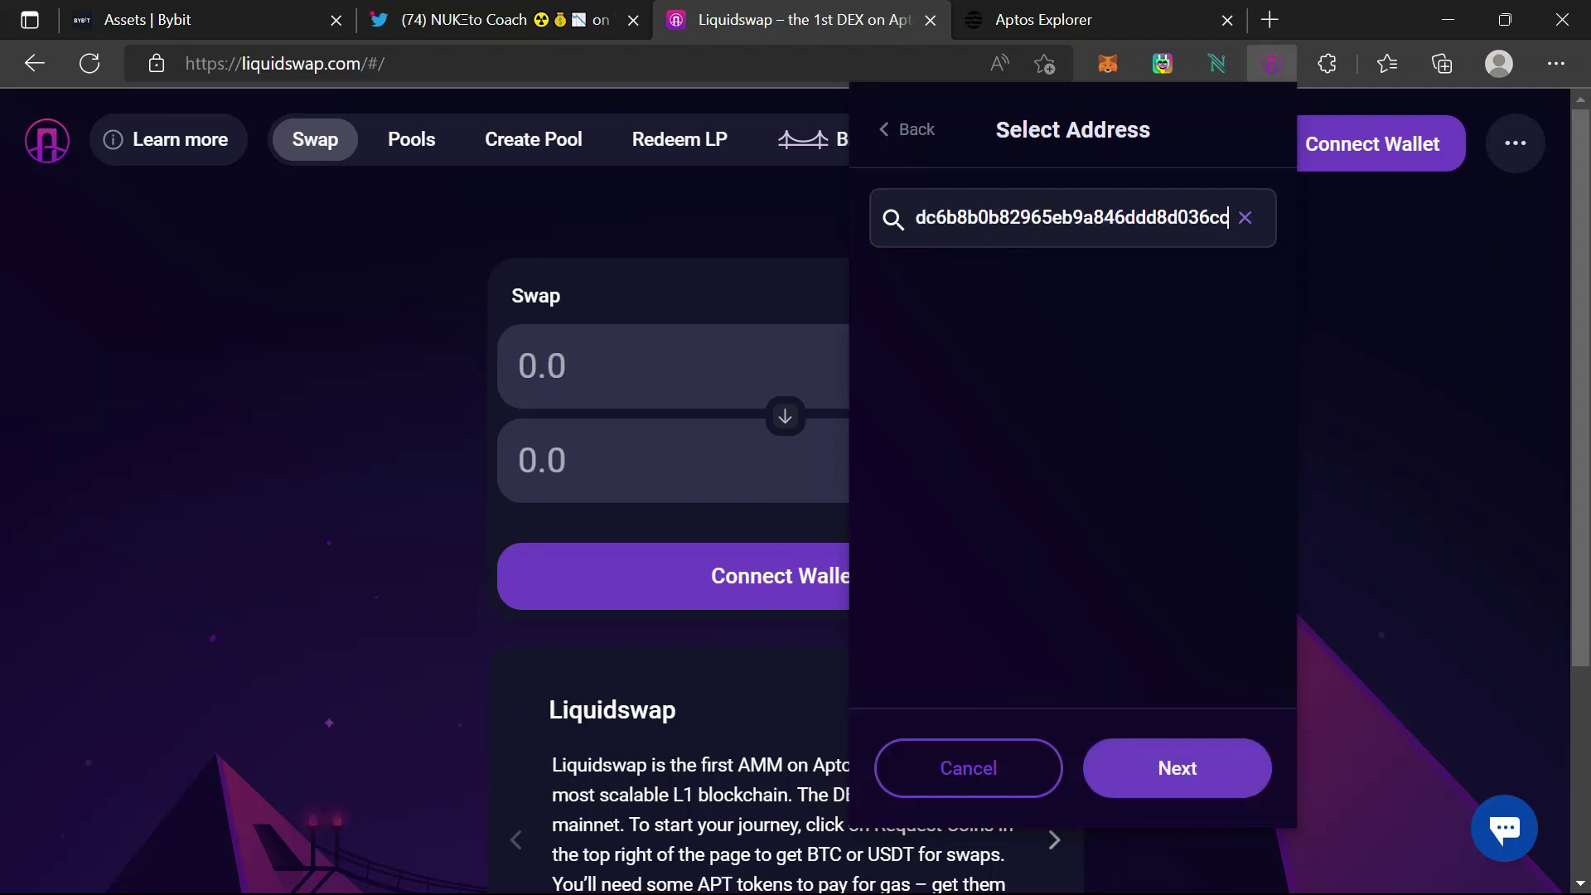
pyautogui.click(1180, 771)
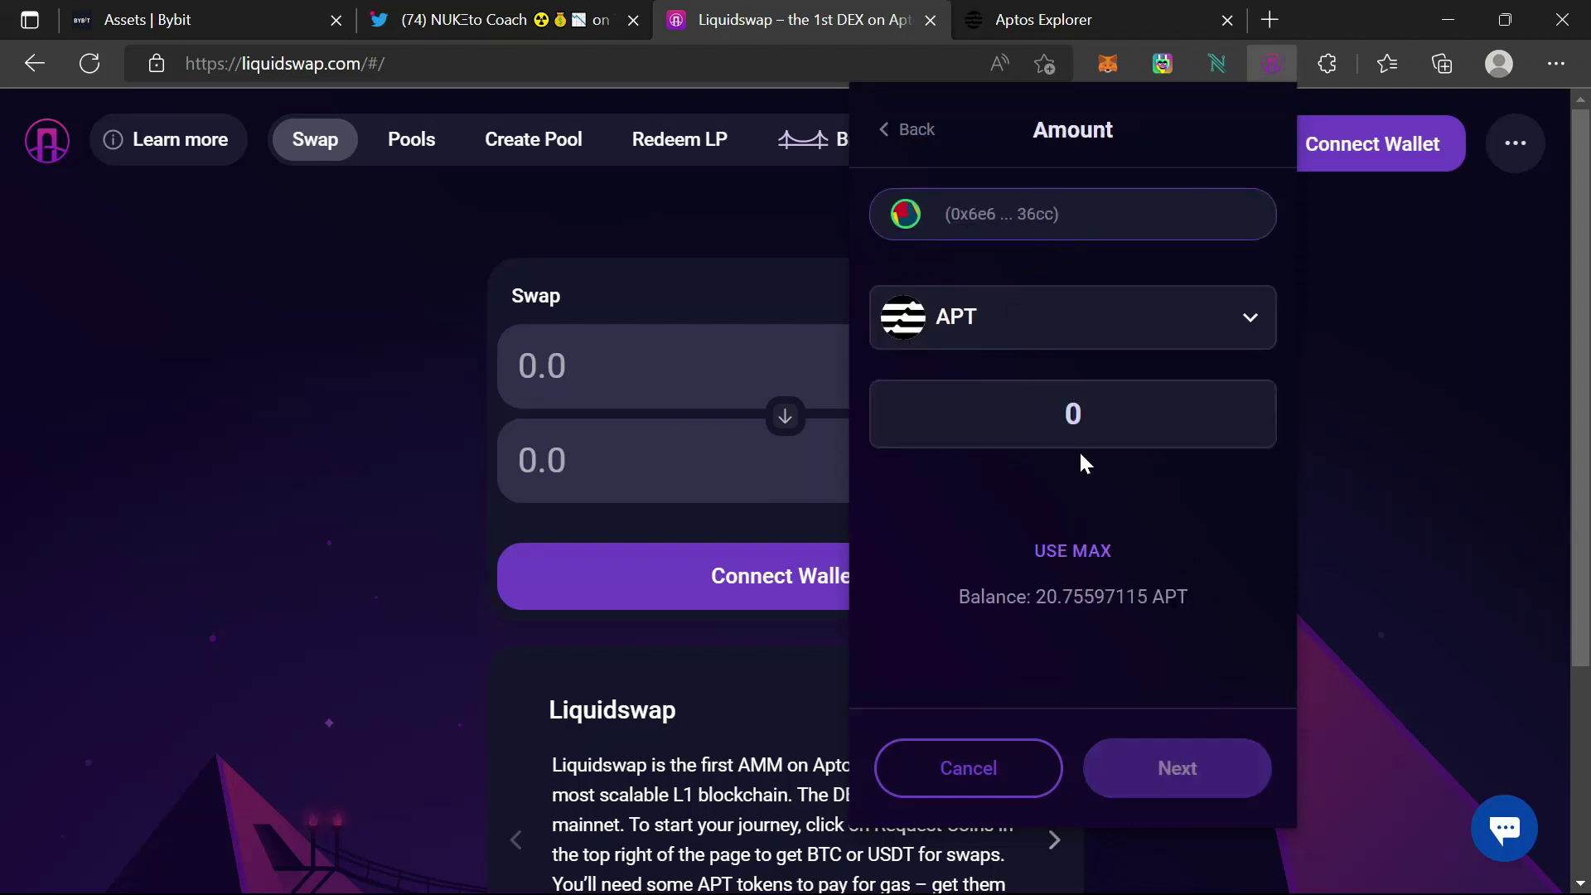
pyautogui.write('2')
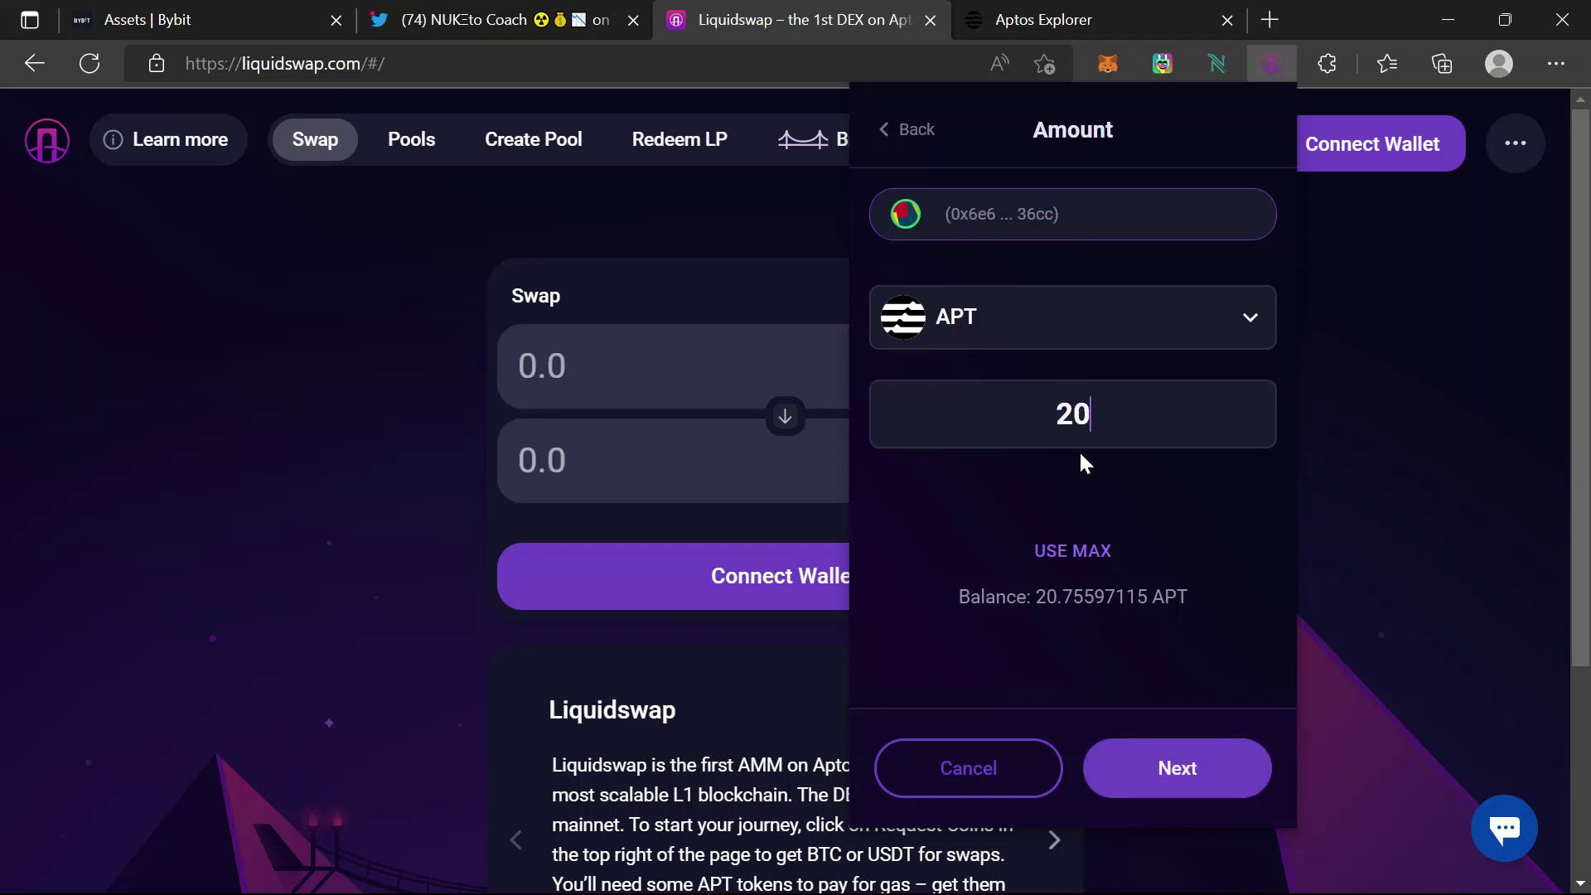
pyautogui.click(1183, 777)
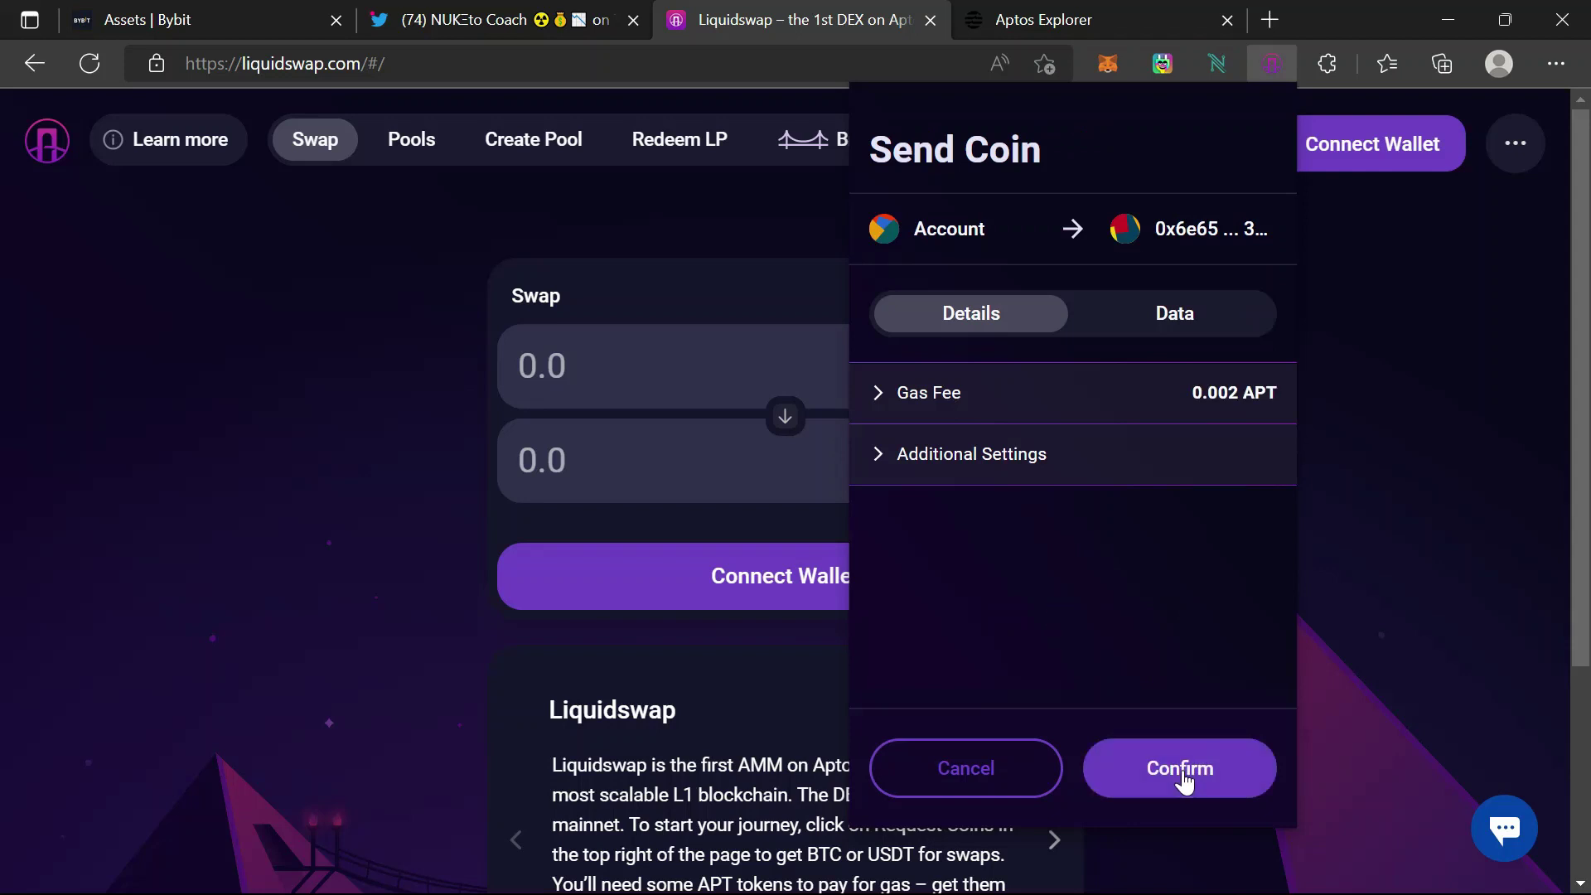
pyautogui.click(1181, 777)
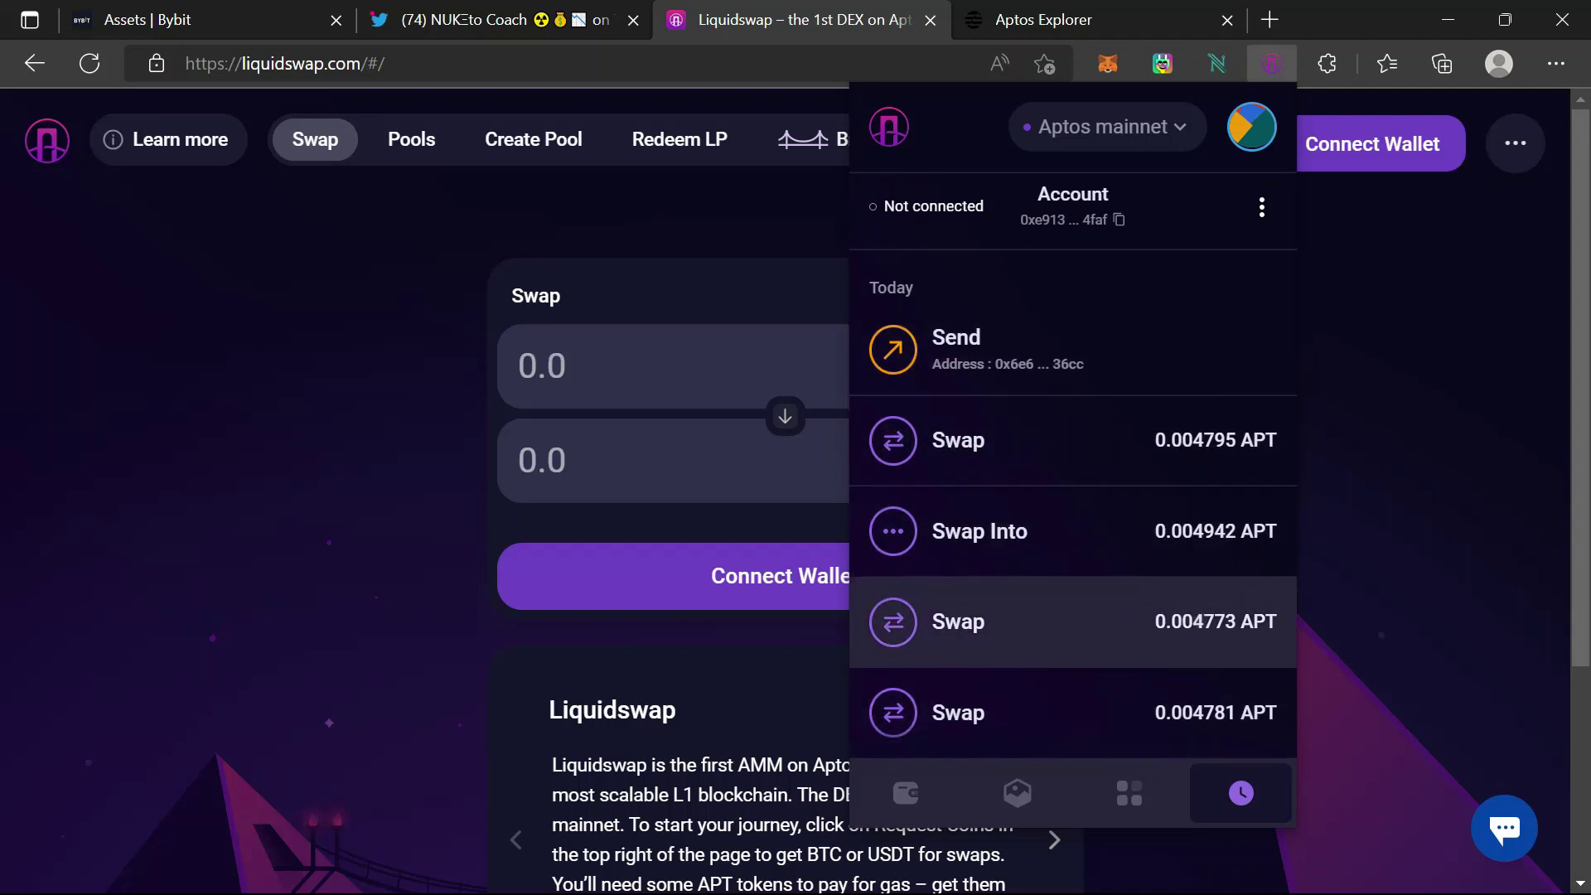
# Step: Review the Pontem Wallet transaction history and check the APT balance in Petra Aptos Wallet
pyautogui.scroll(-5, 1133, 632)
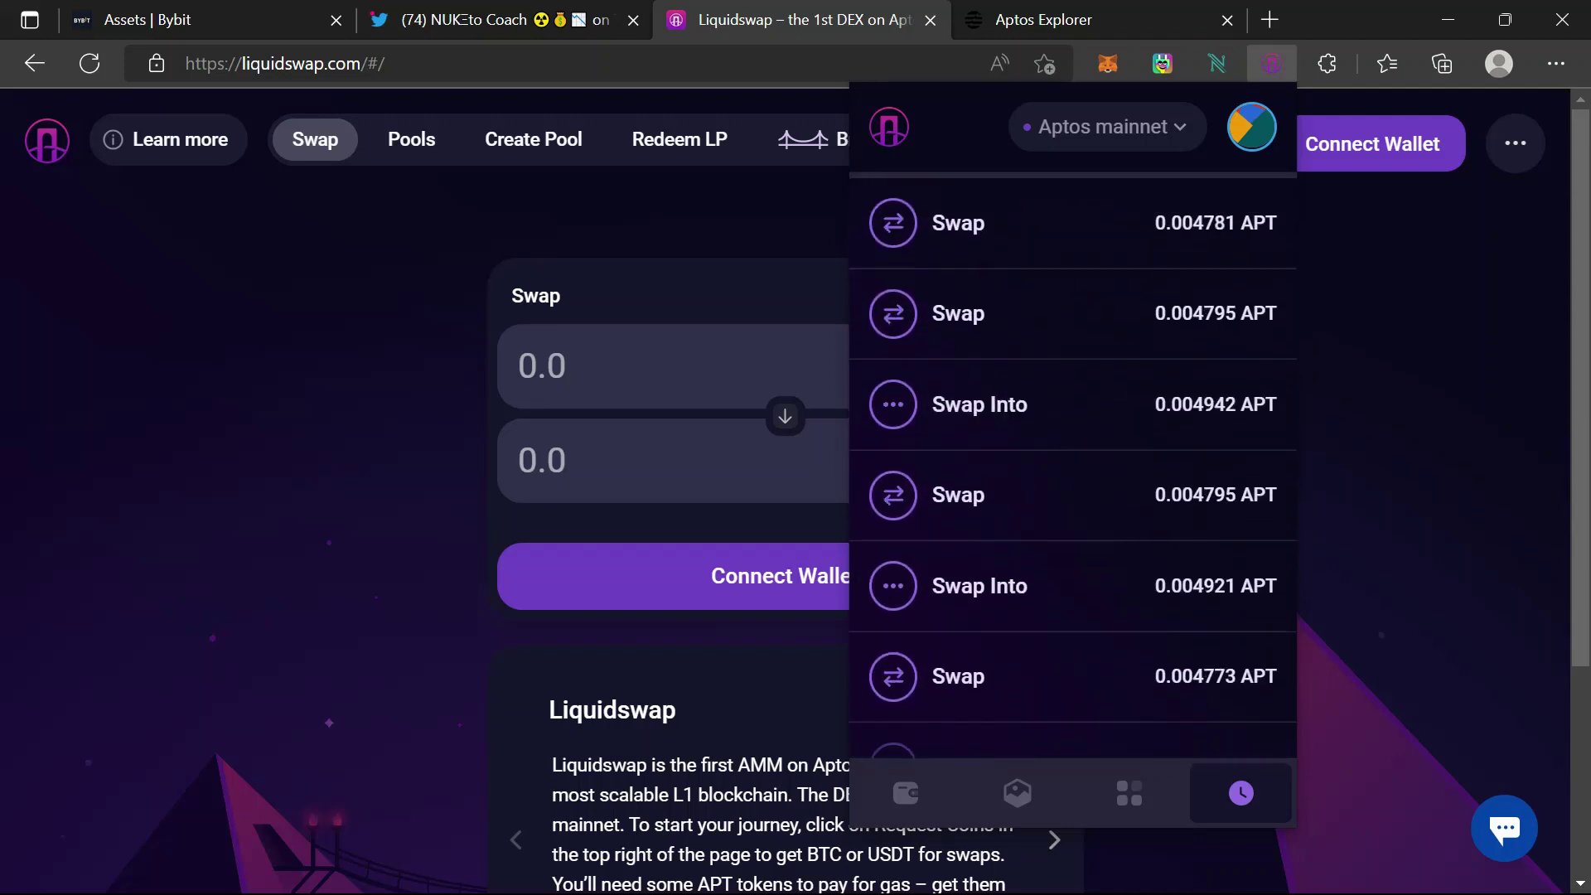
pyautogui.scroll(5, 1077, 629)
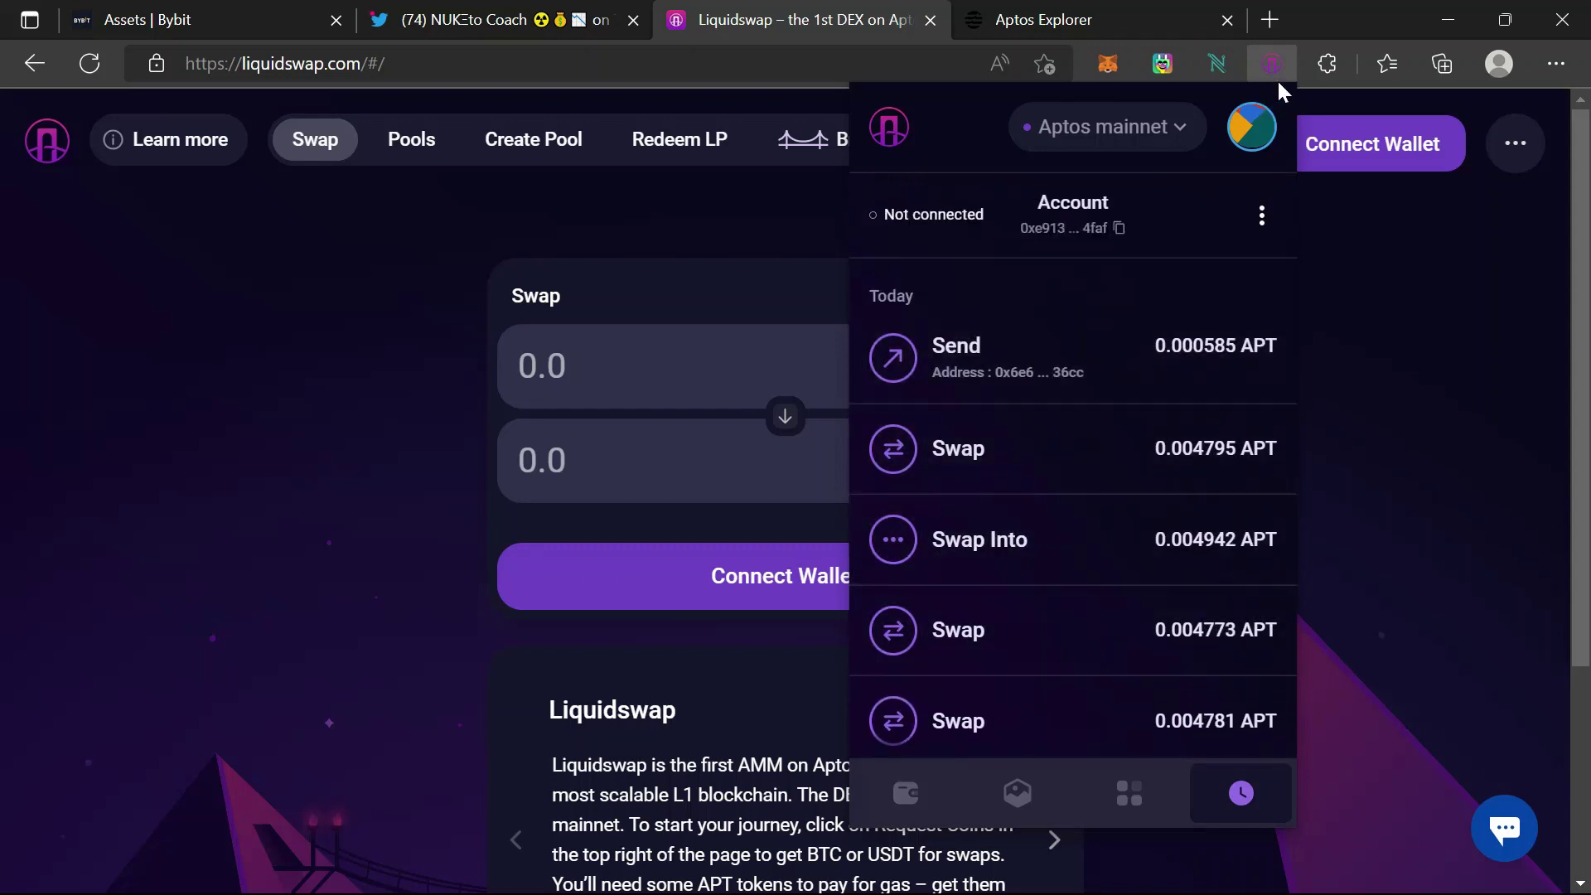
pyautogui.click(1328, 64)
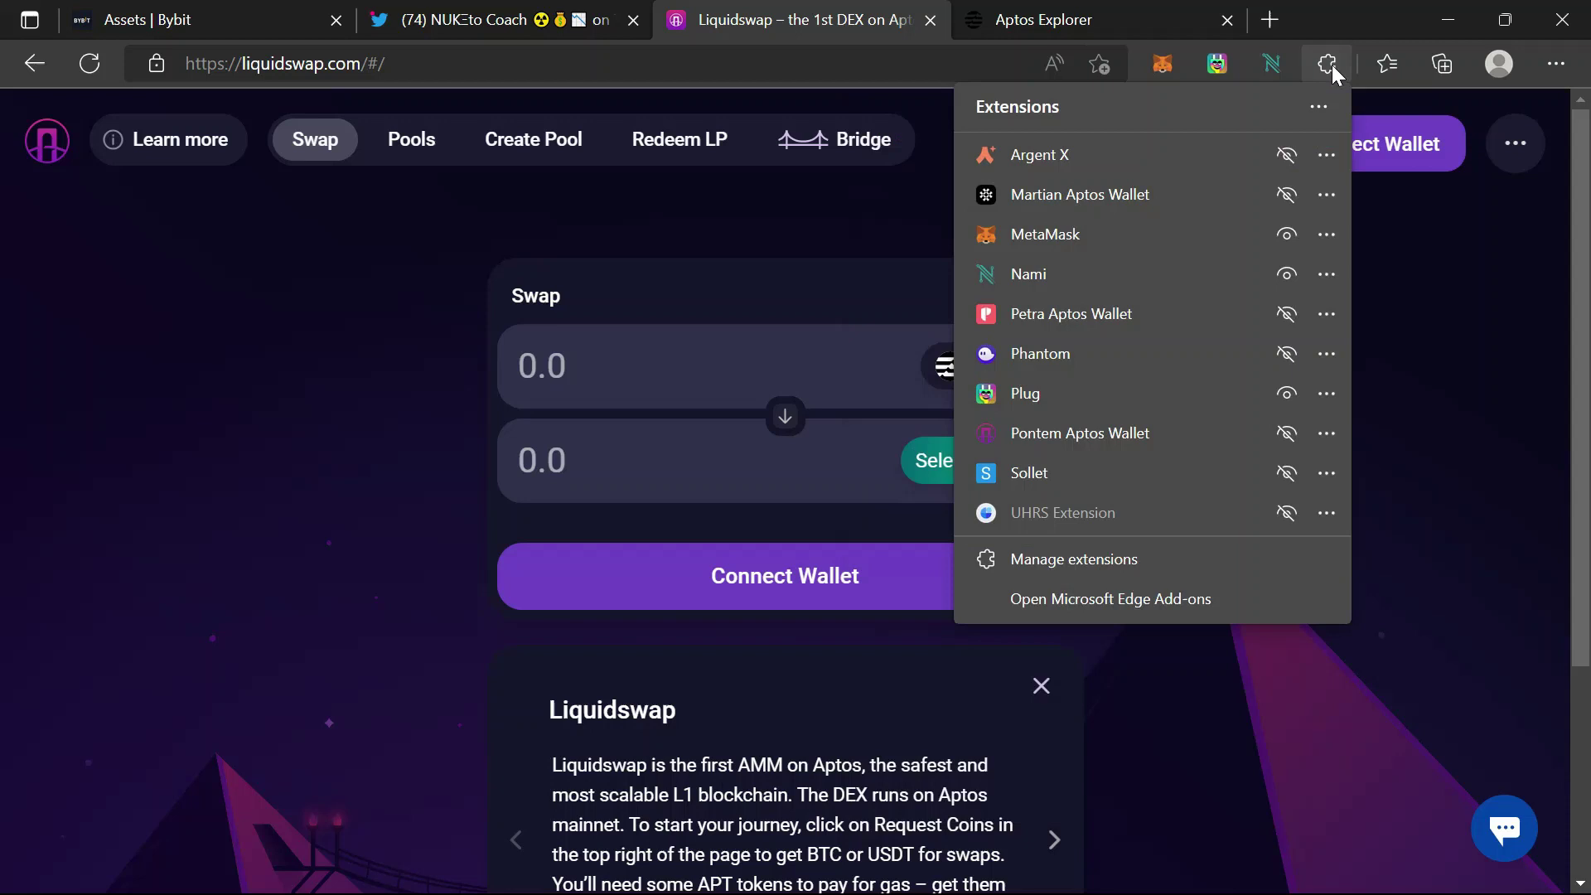
pyautogui.click(1061, 328)
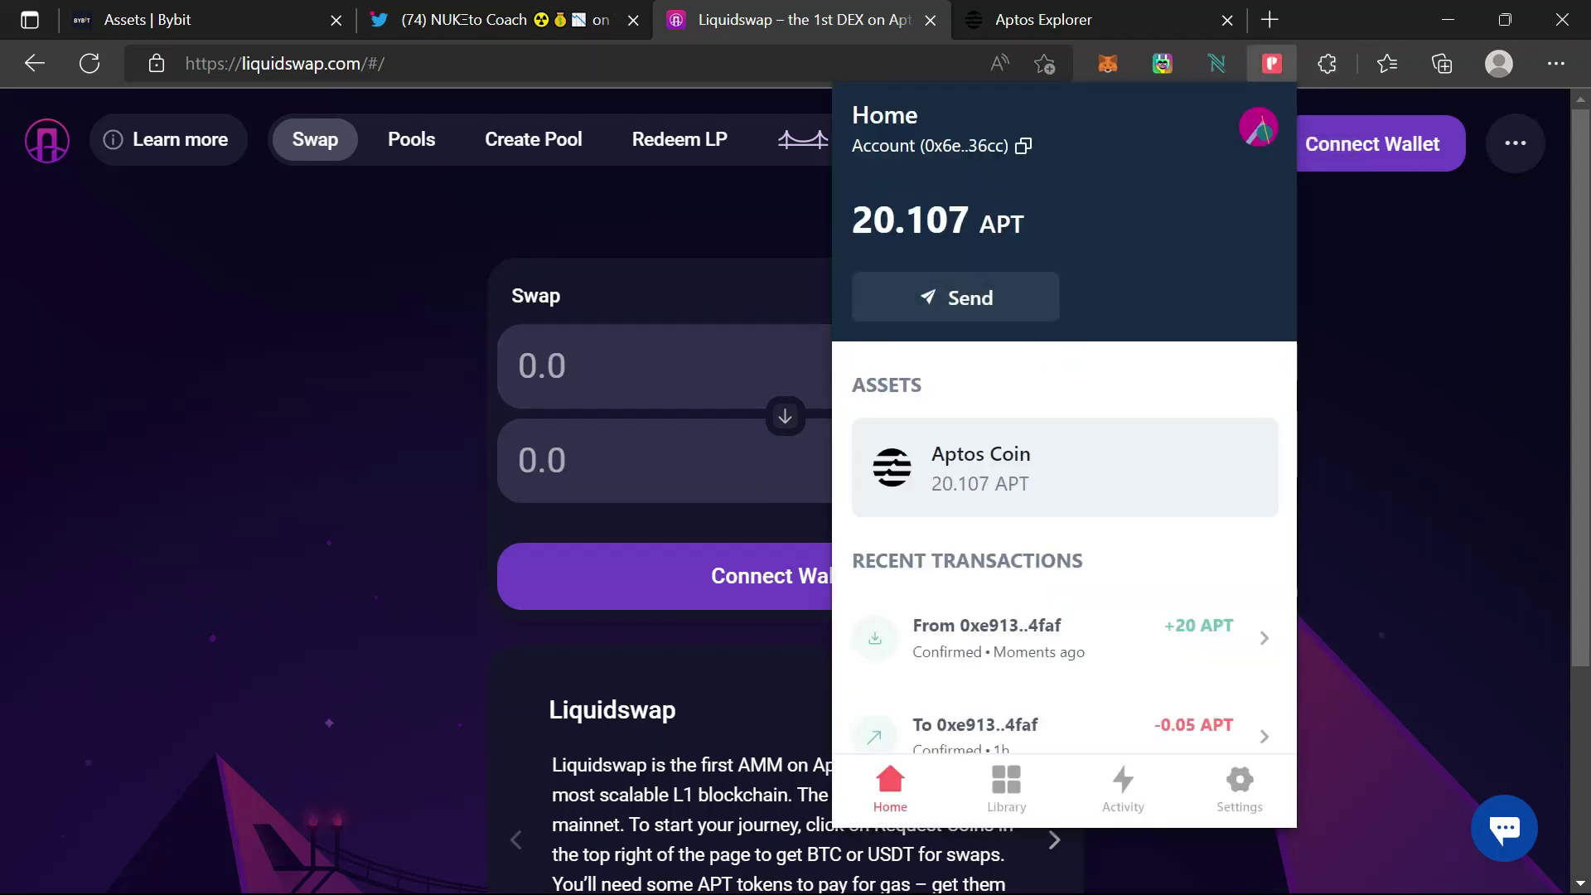
pyautogui.click(1260, 56)
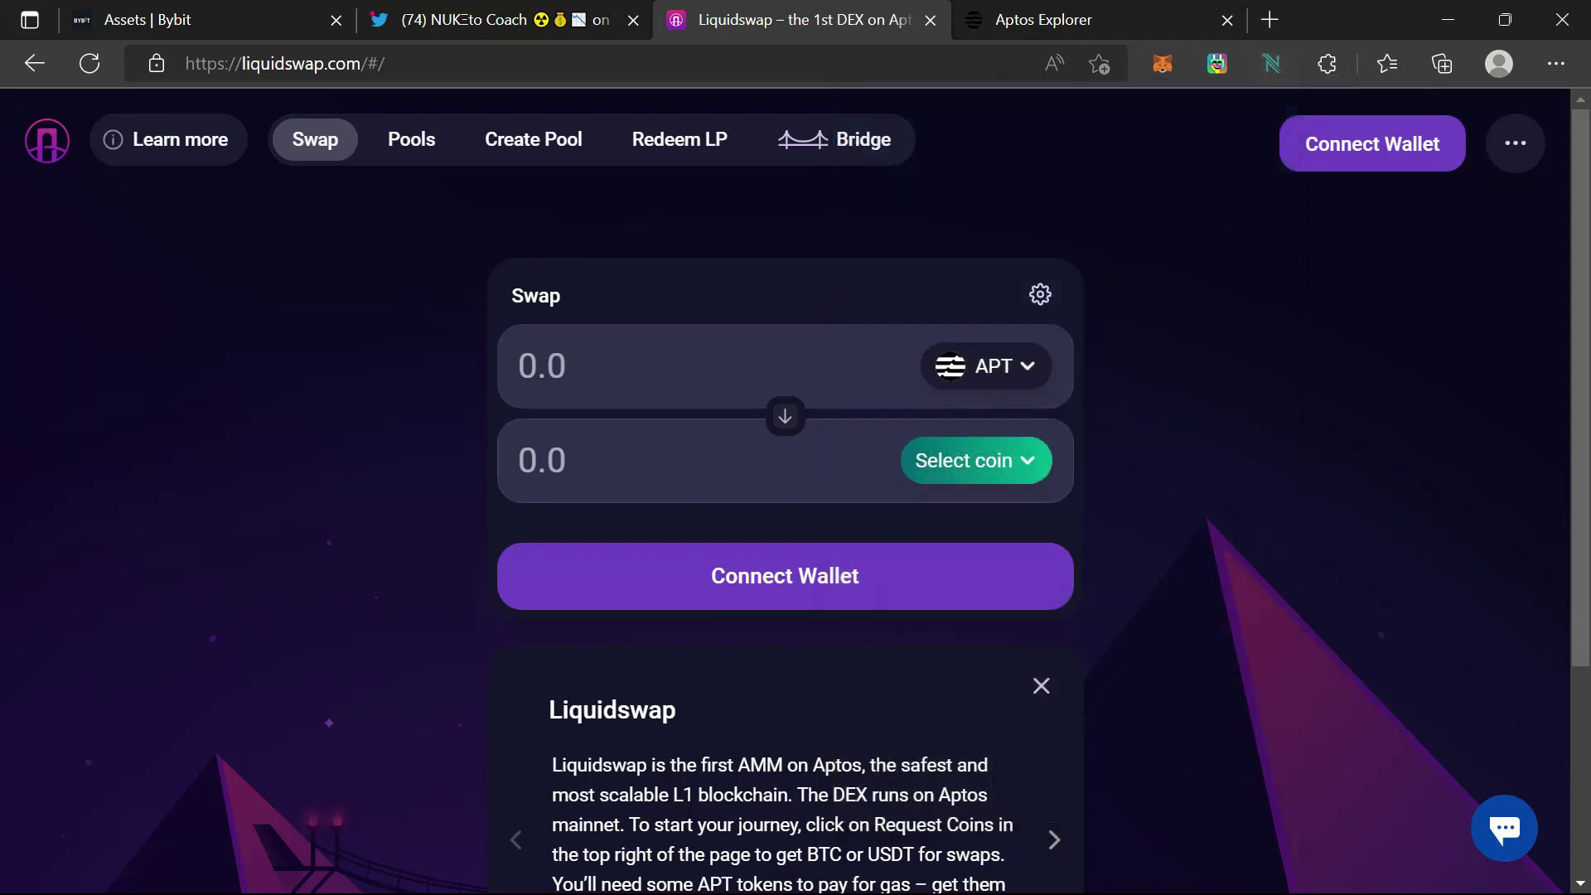
# Step: Connect Petra Wallet to Liquidswap and approve the connection request
pyautogui.click(1377, 134)
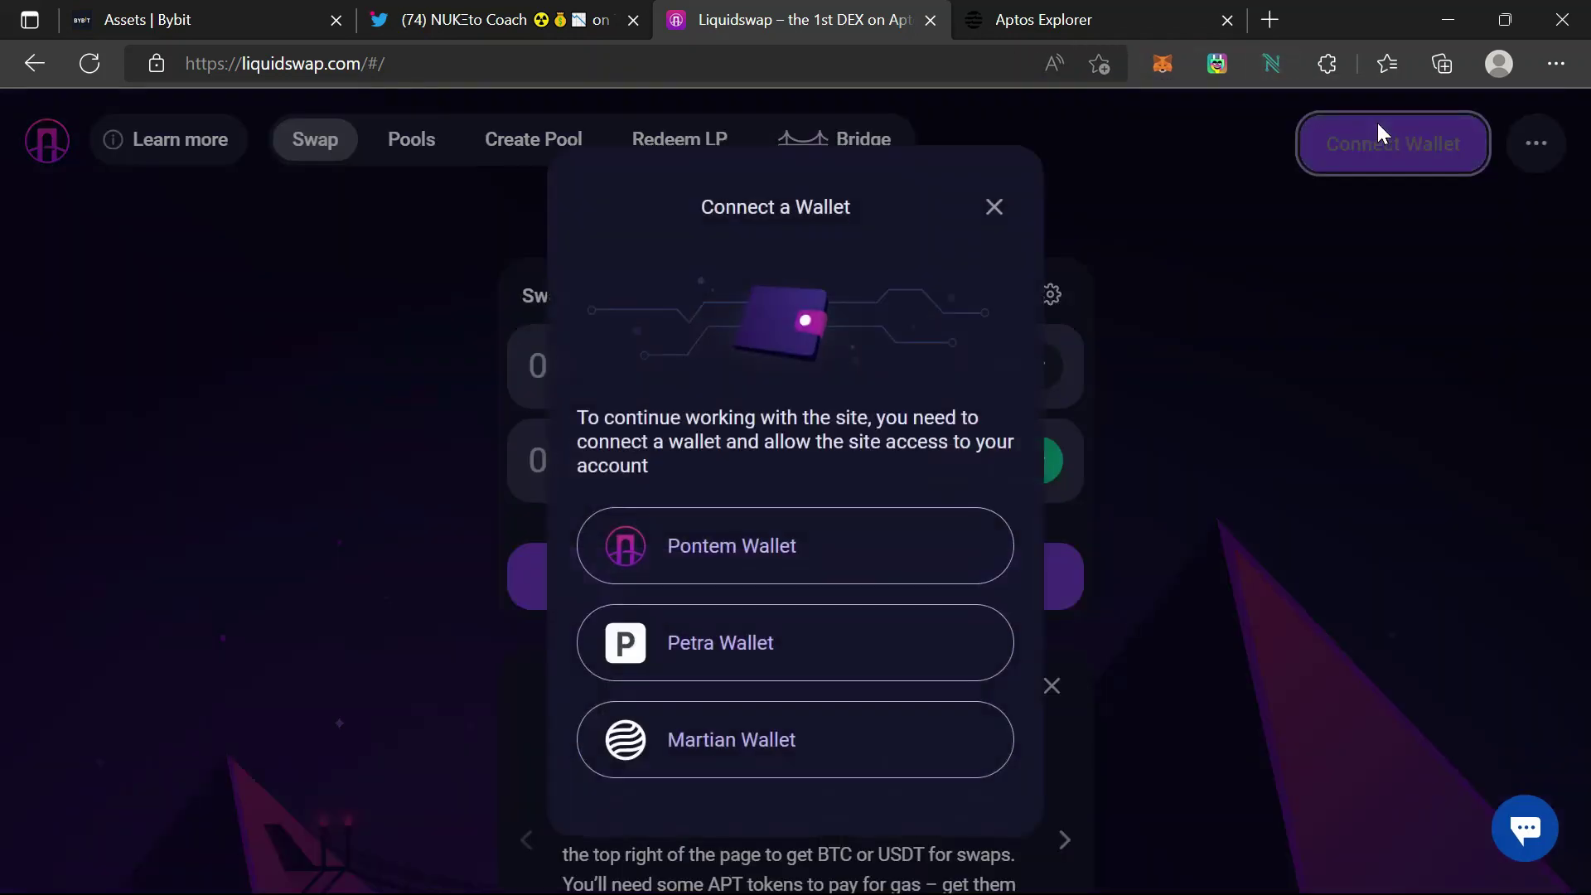
pyautogui.click(662, 654)
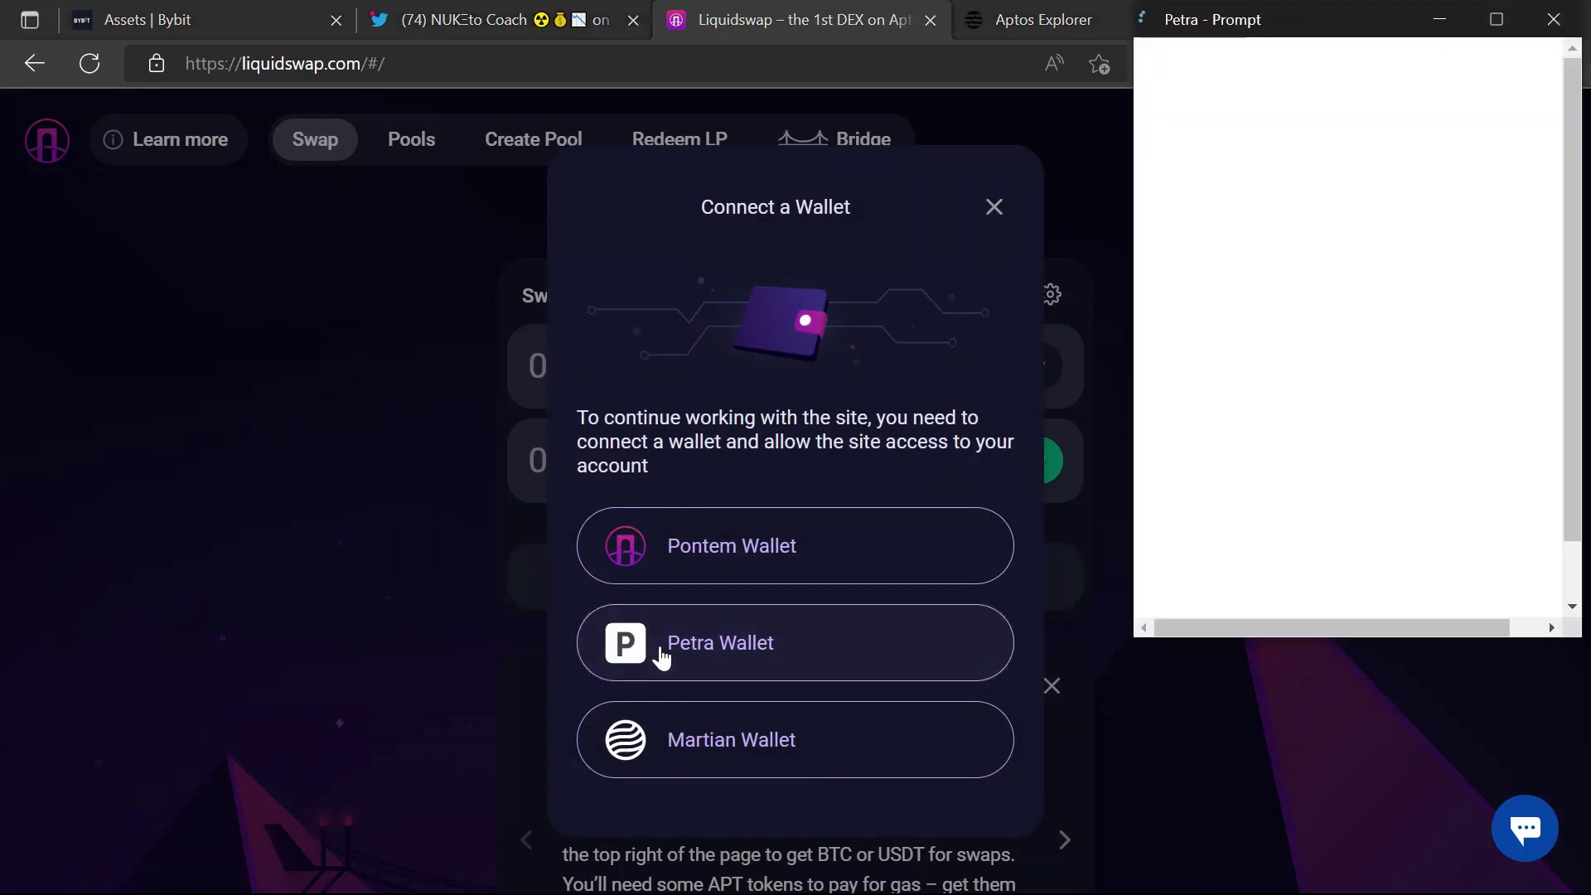
pyautogui.click(1433, 567)
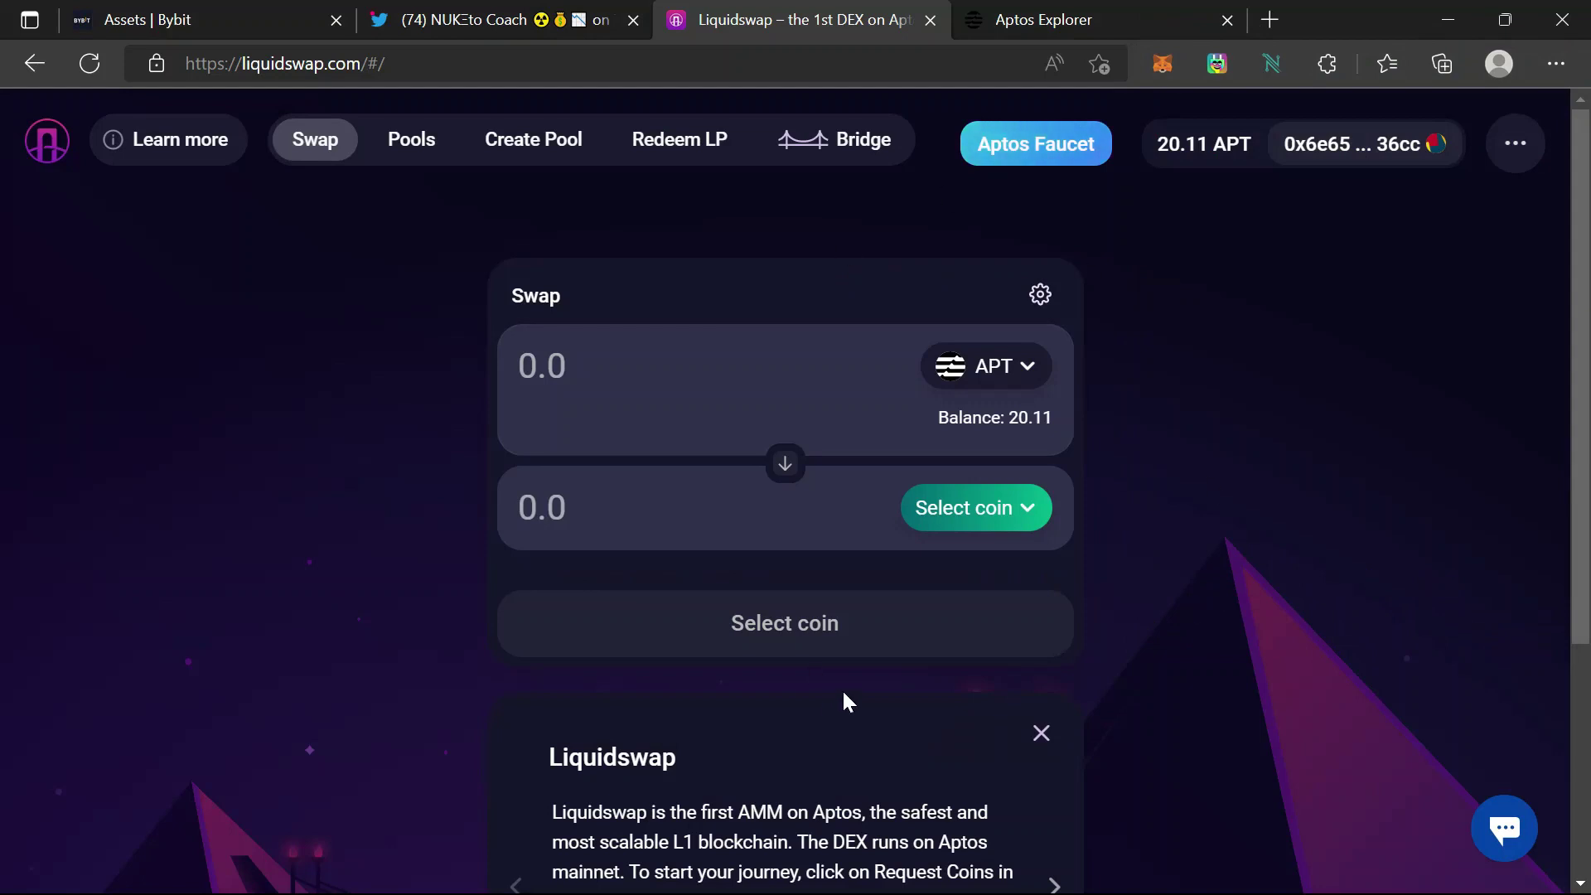
# Step: Set up a swap from APT to USDC with an input amount of 20 APT
pyautogui.click(938, 507)
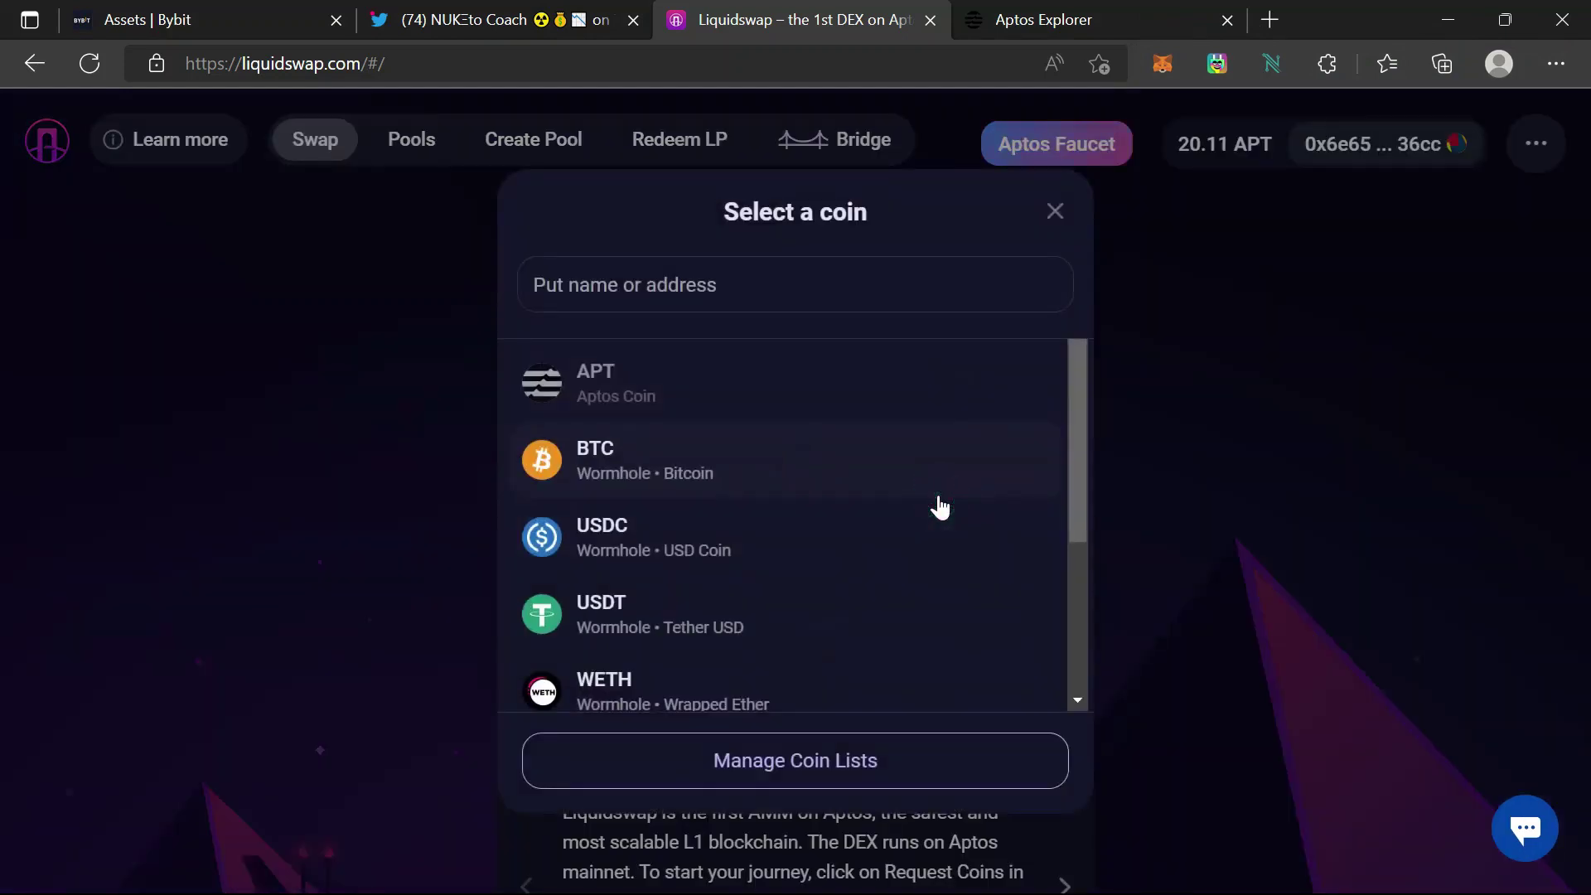
pyautogui.click(737, 571)
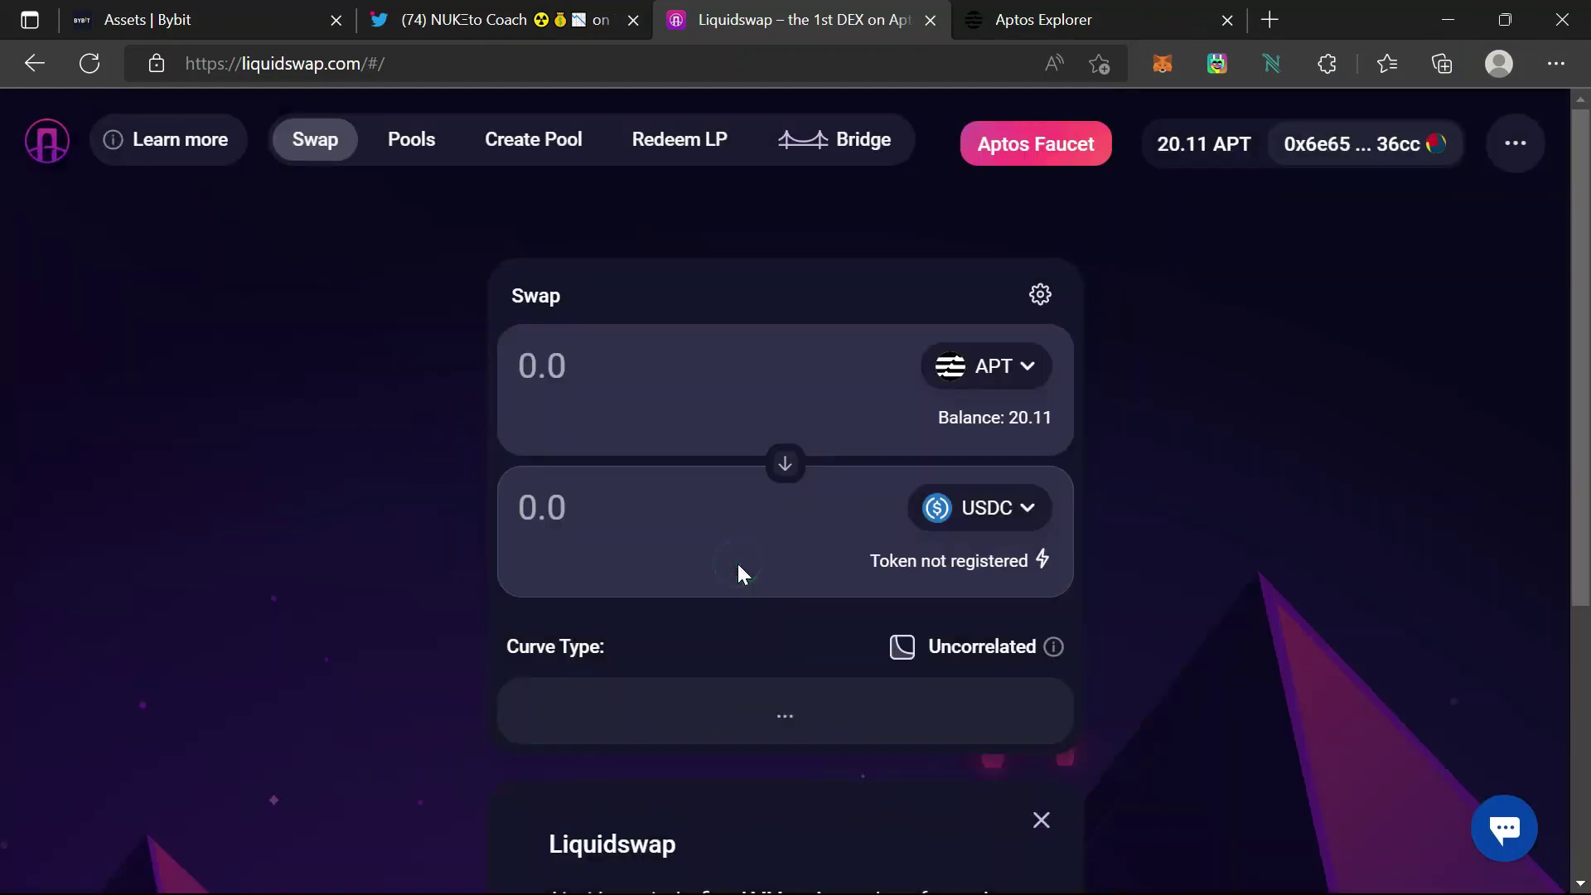
pyautogui.click(610, 386)
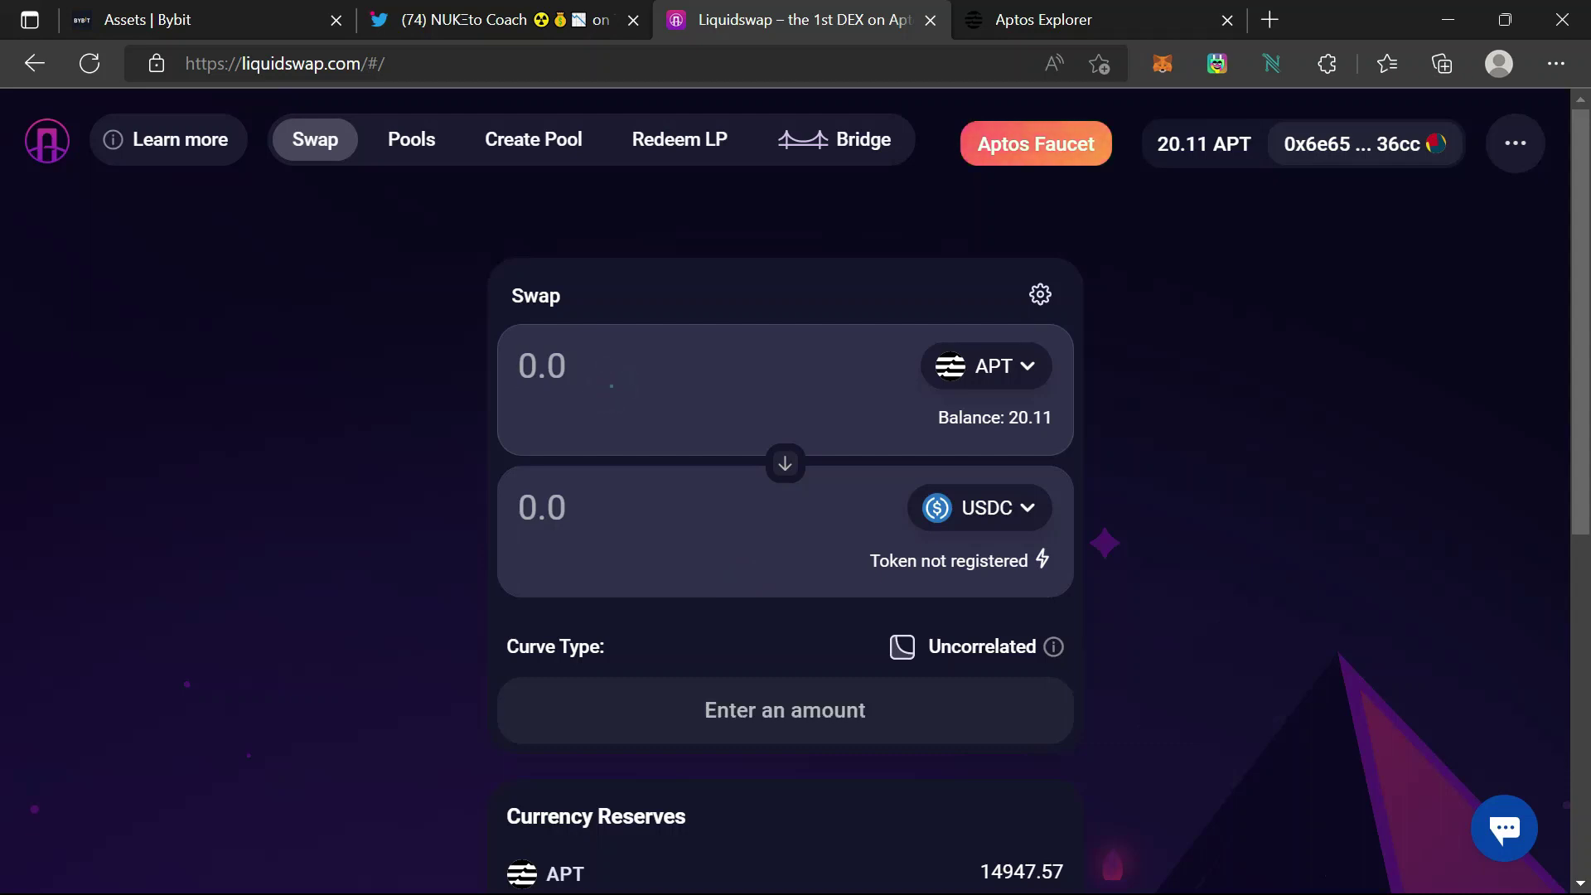
pyautogui.click(610, 386)
pyautogui.write('20')
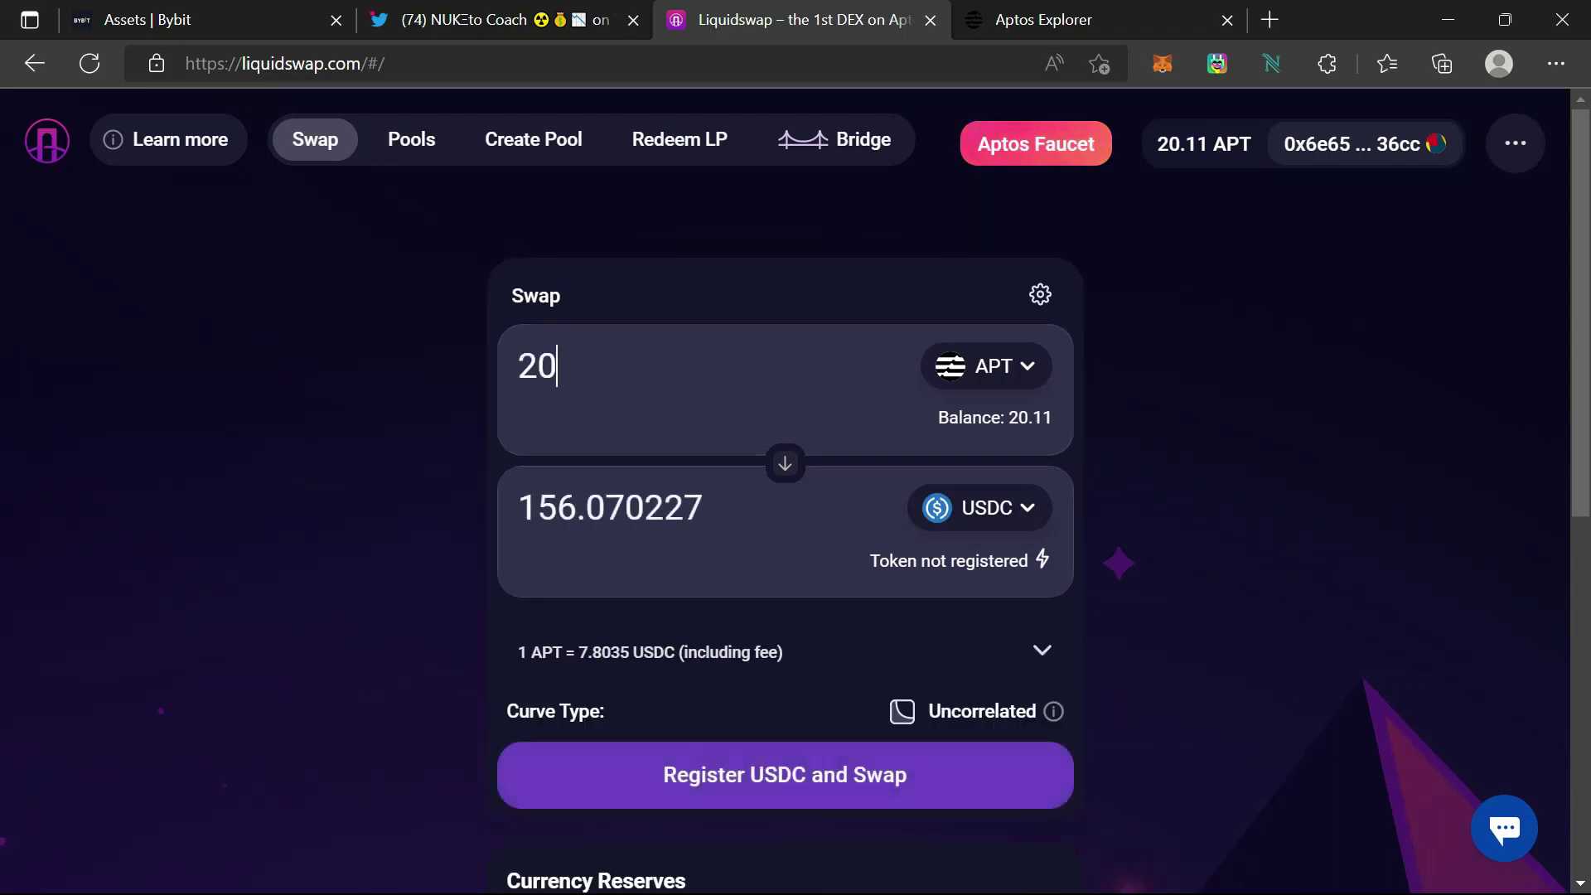
# Step: Register the USDC token on the account and approve the registration transaction in Petra Wallet
pyautogui.click(771, 779)
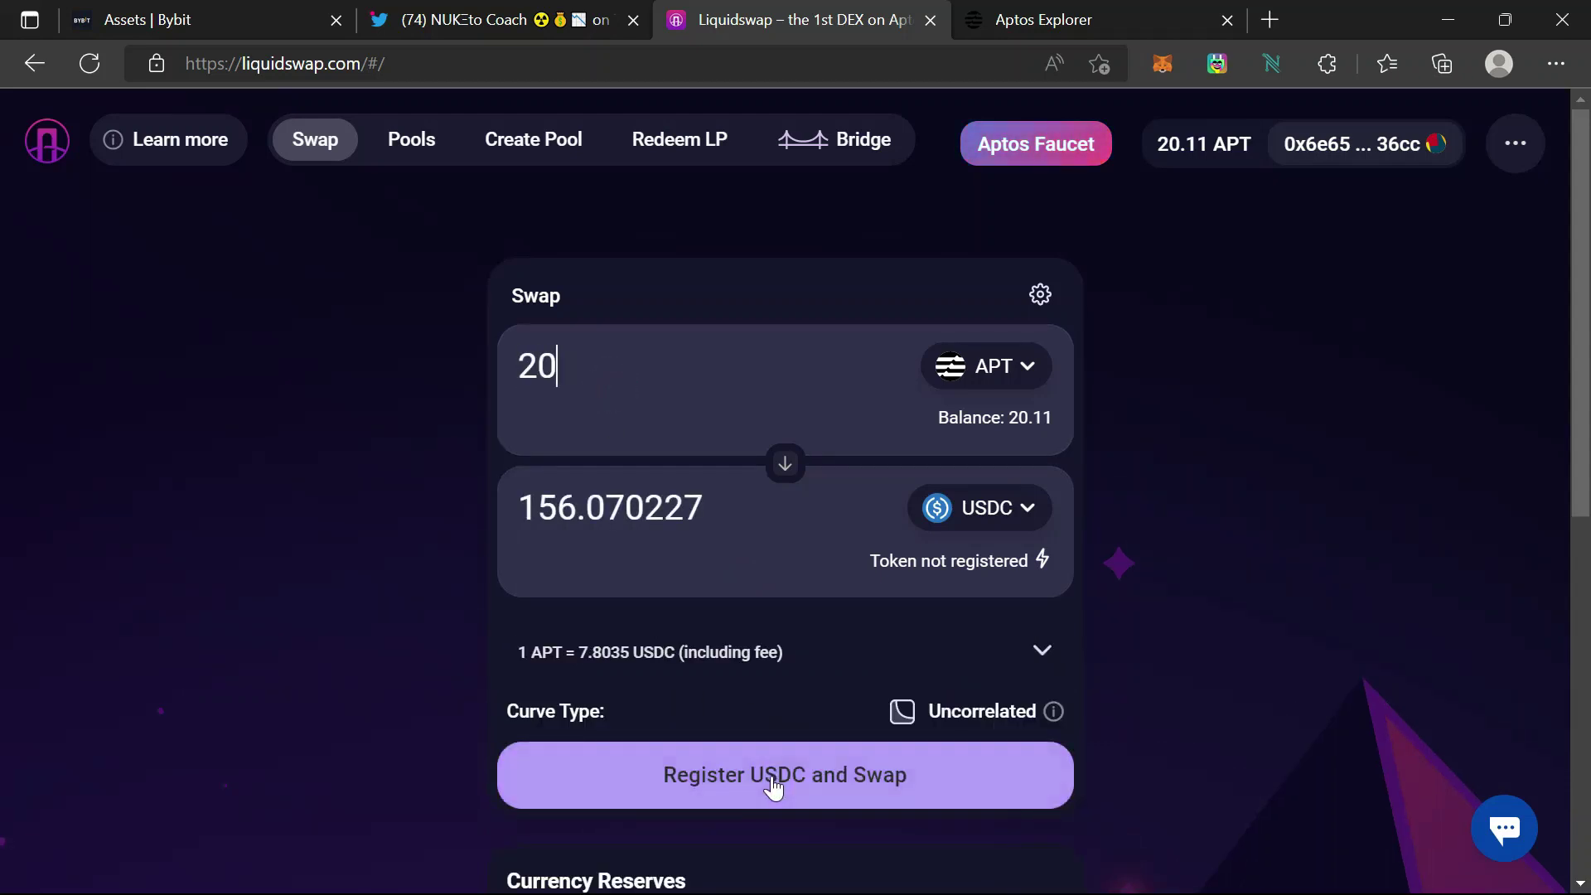
pyautogui.click(772, 784)
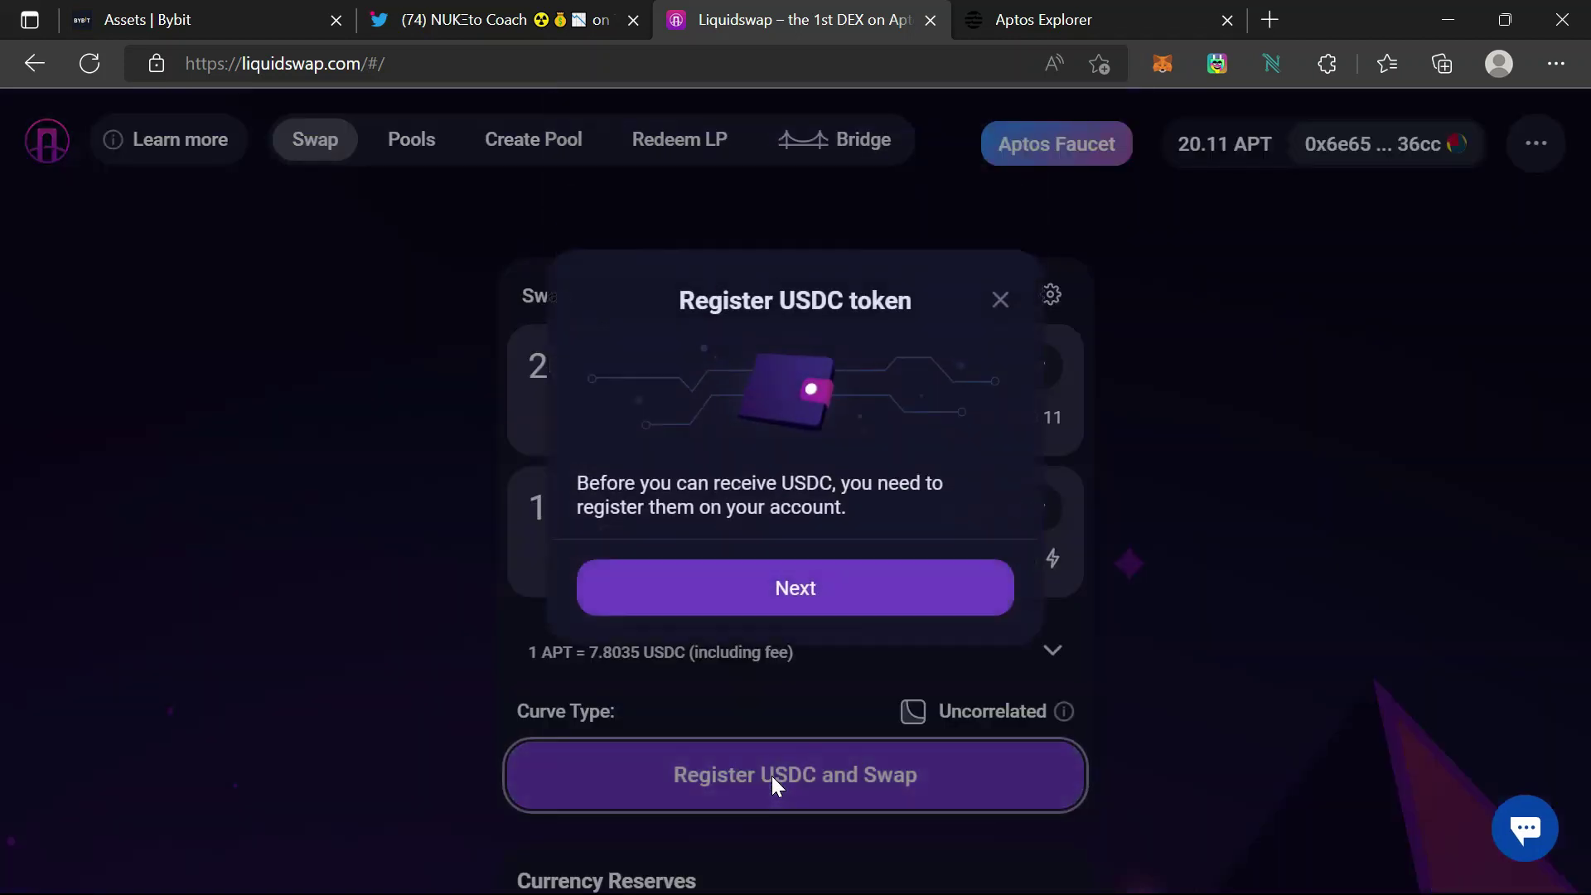
pyautogui.click(784, 590)
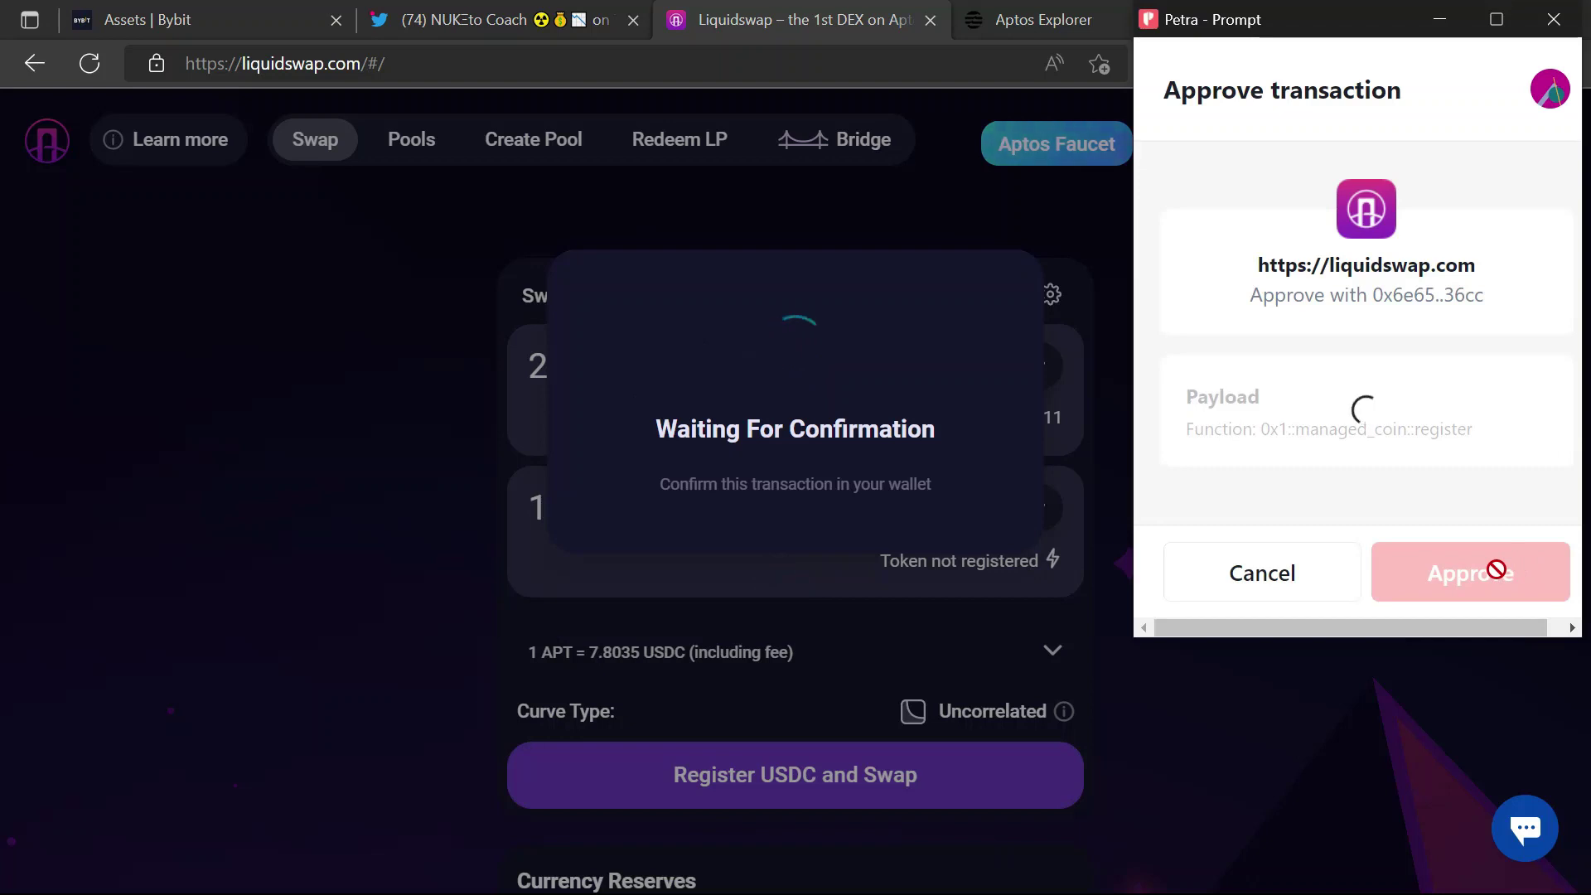
pyautogui.click(1493, 582)
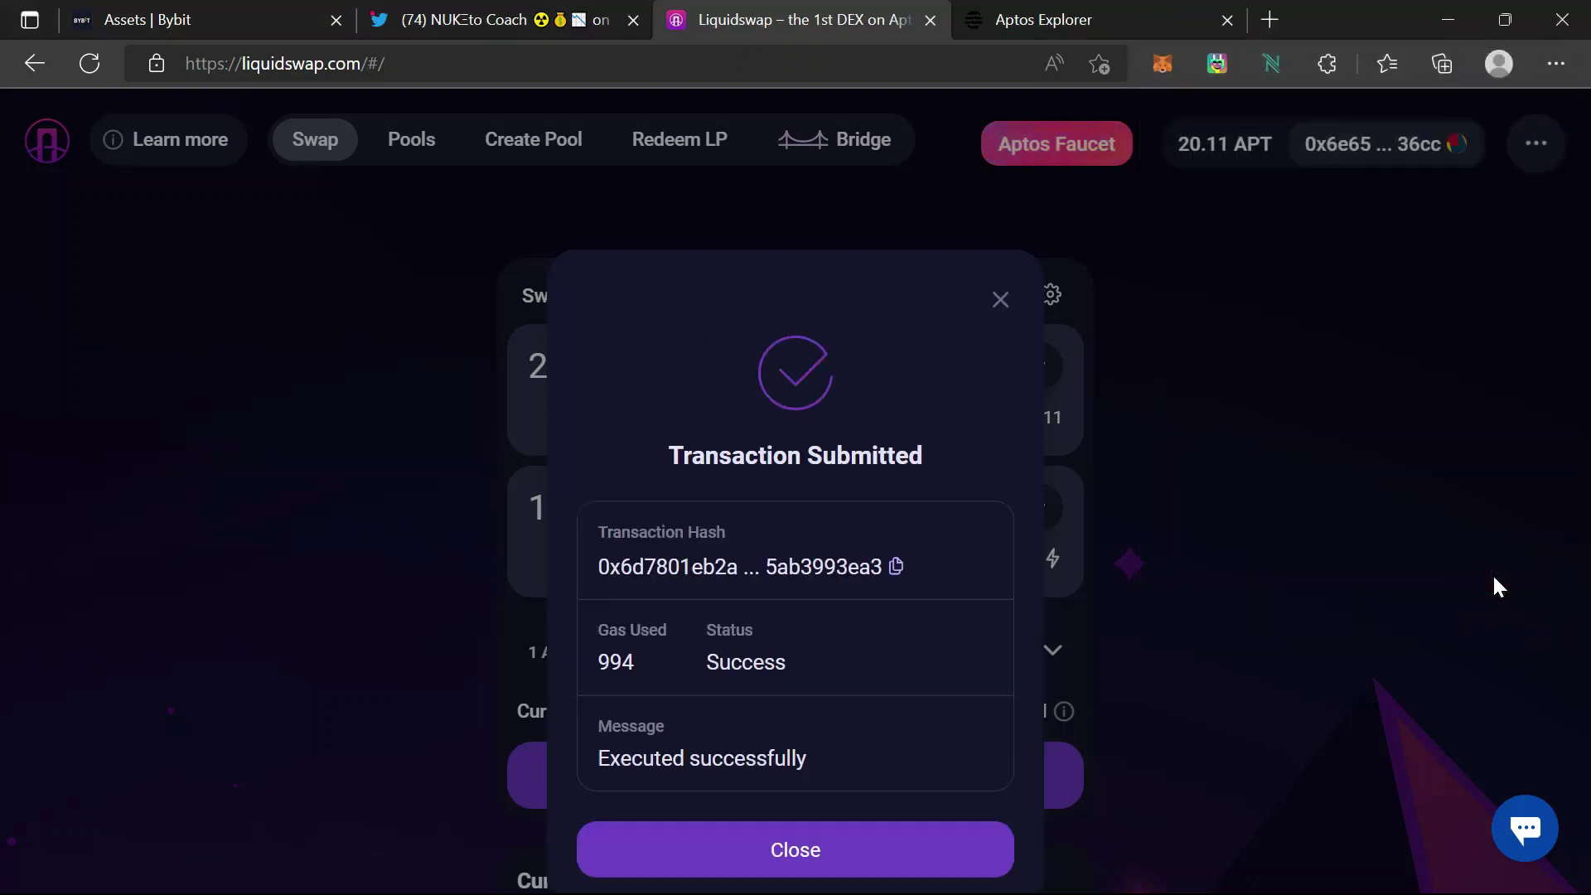
pyautogui.click(986, 841)
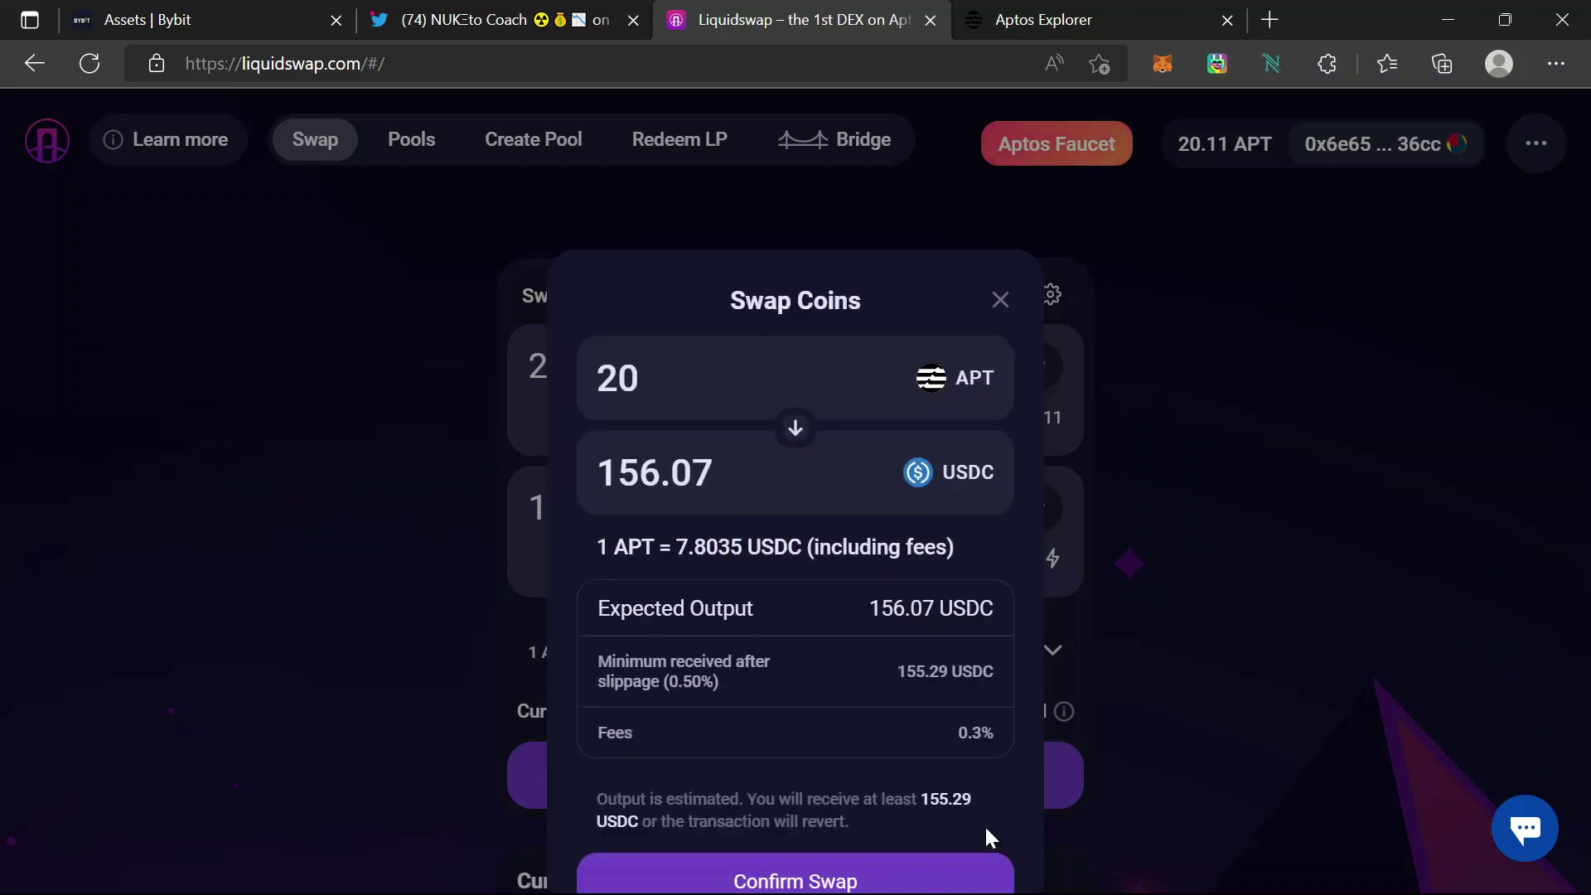
# Step: Try to swap 20 APT to USDC by confirming the swap and approving it in Petra Wallet
pyautogui.click(922, 884)
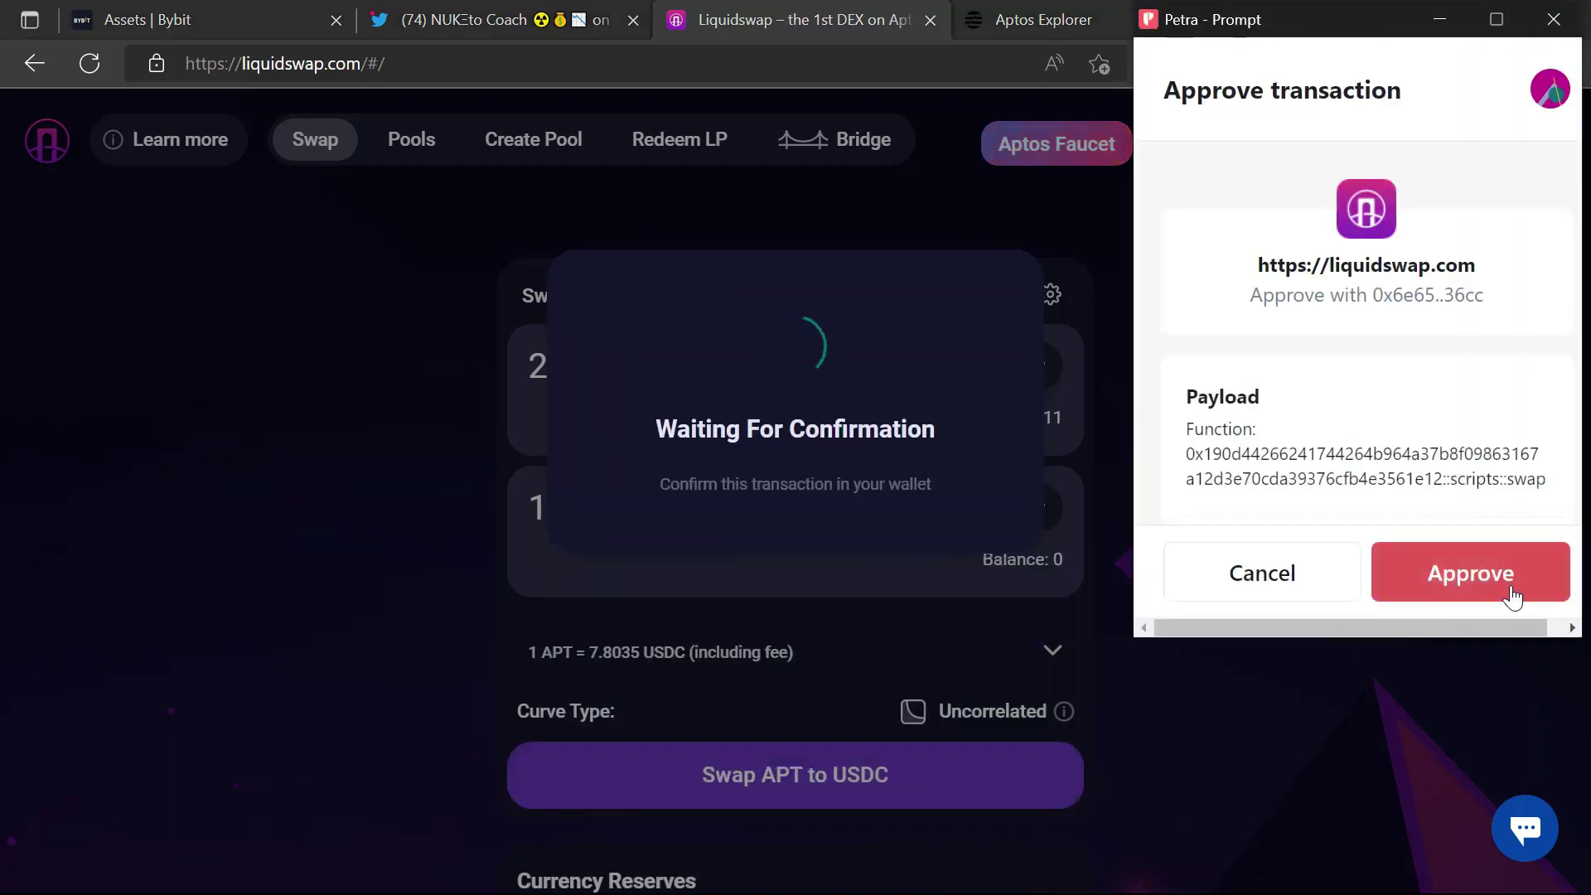
pyautogui.click(1509, 584)
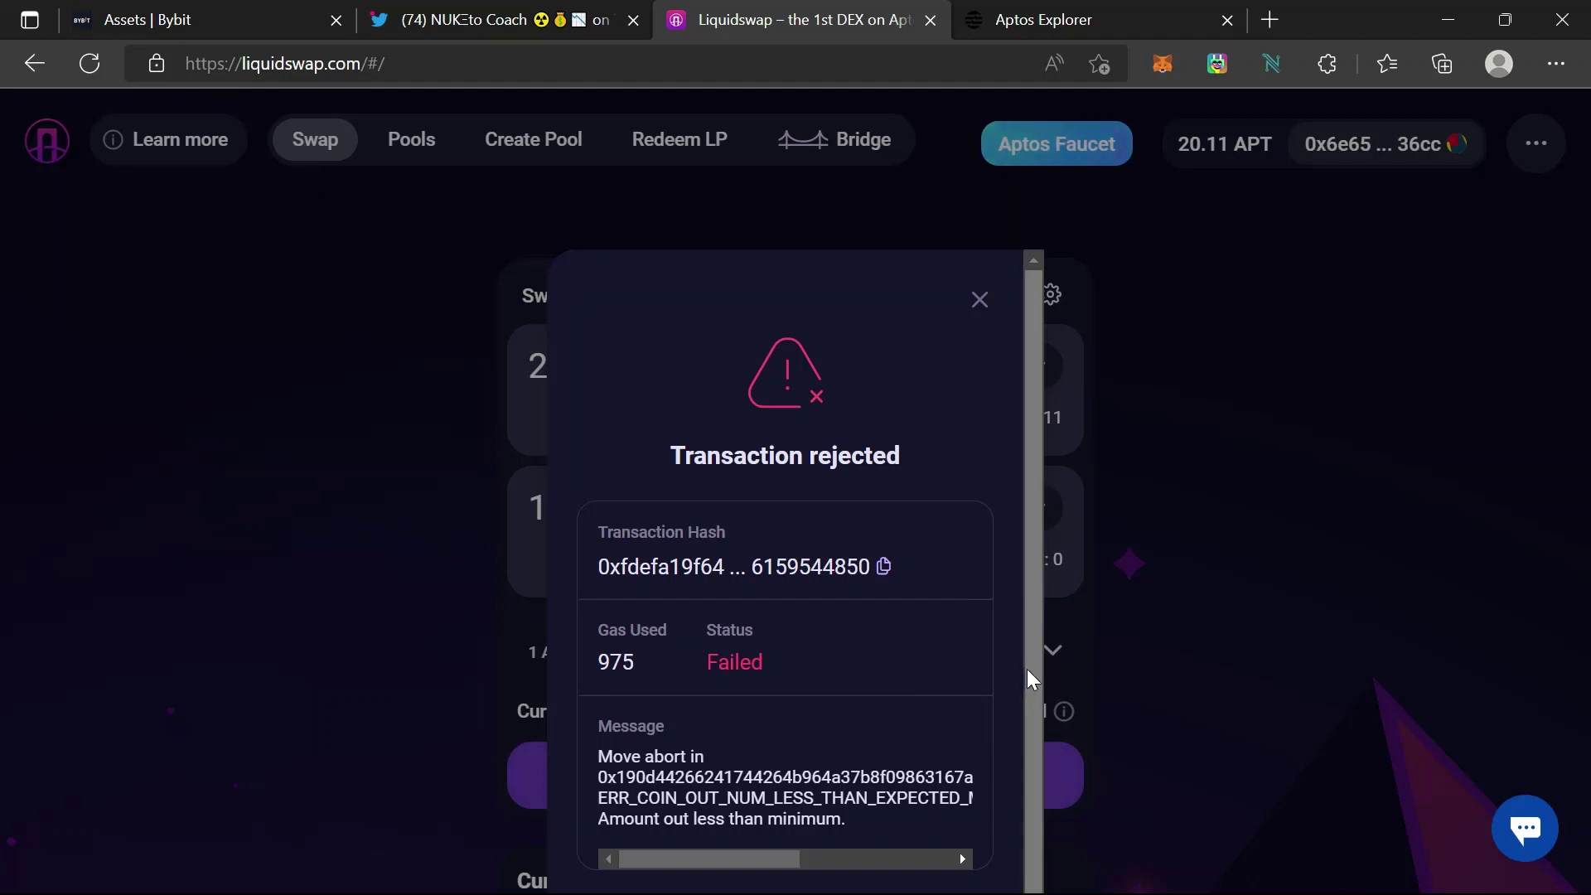
pyautogui.click(974, 303)
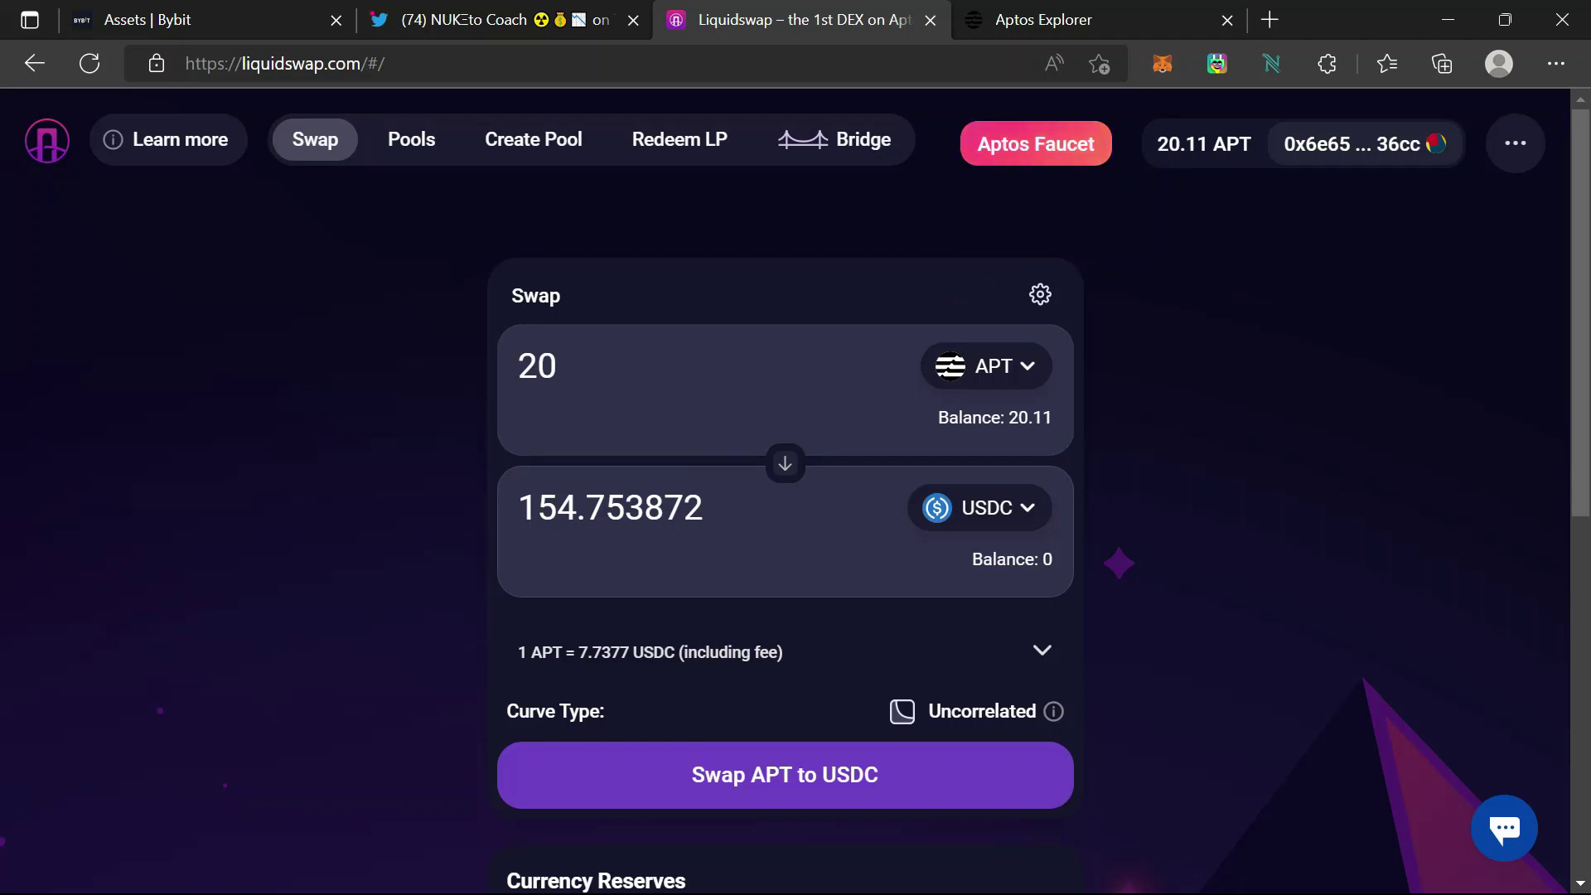
# Step: Set the USDC amount to receive to 154
pyautogui.doubleClick(704, 507)
pyautogui.click(700, 507)
pyautogui.press('BackSpace')
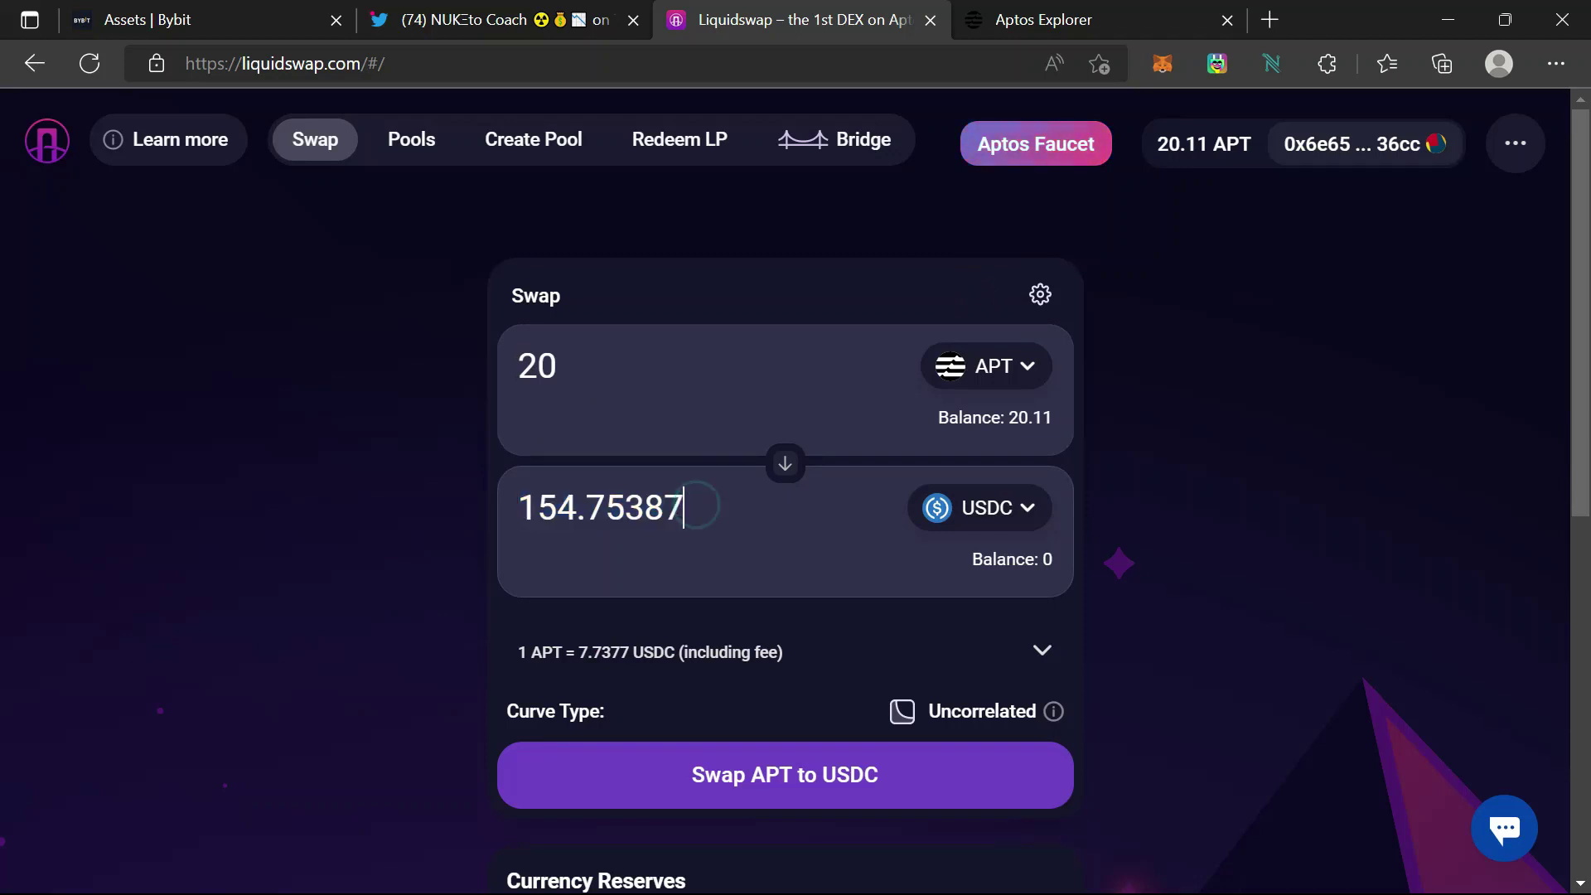
pyautogui.press('BackSpace')
pyautogui.press('BackSpace')
pyautogui.press('BackSpace')
pyautogui.press('BackSpace')
pyautogui.press('BackSpace')
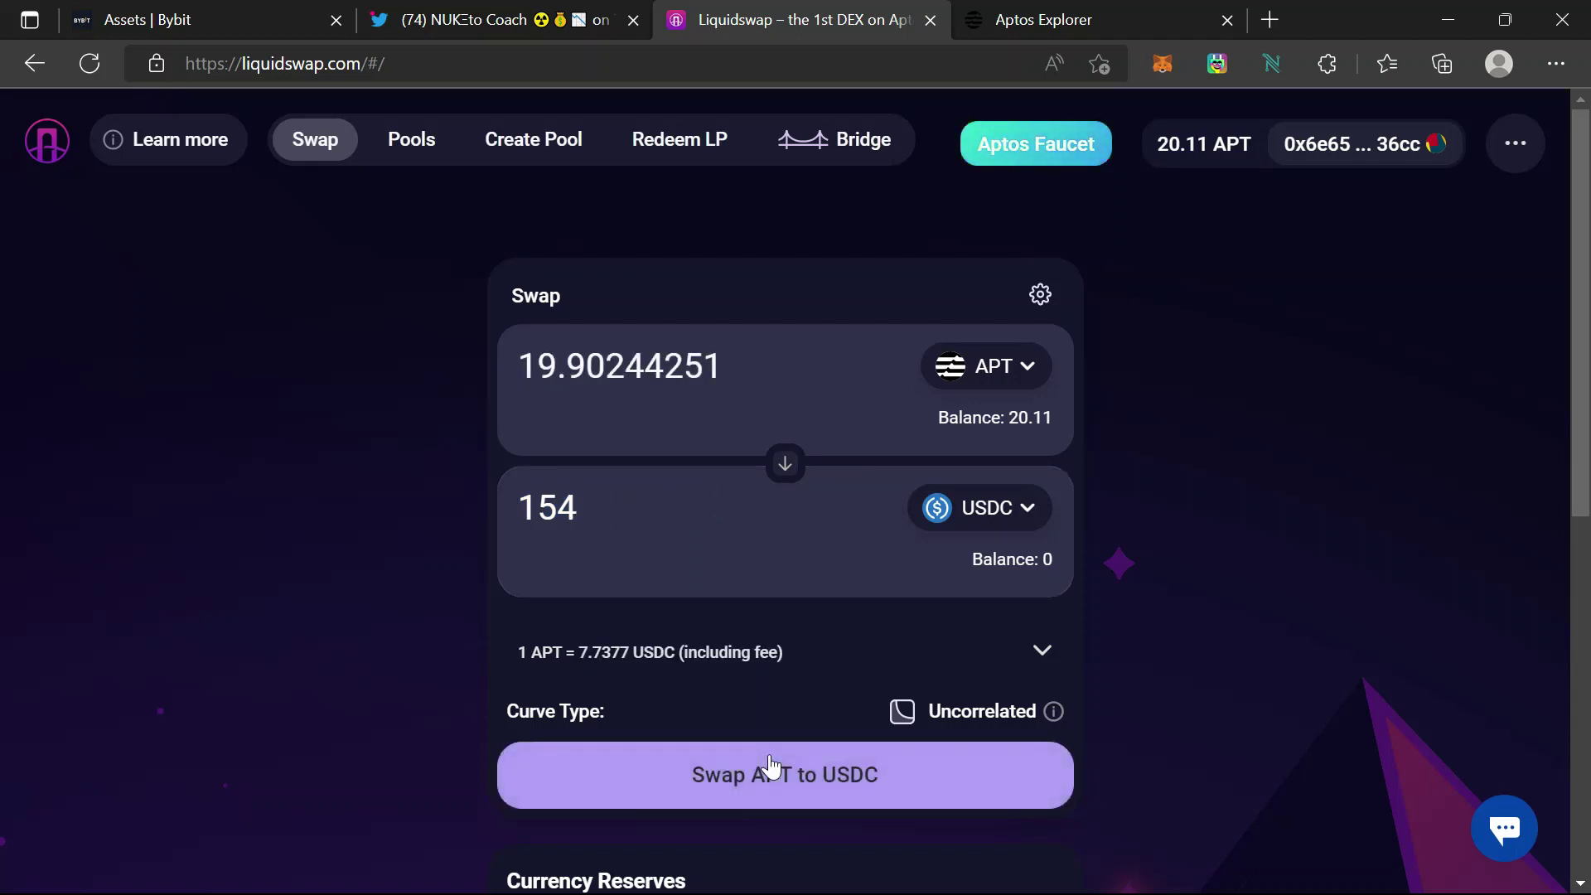
# Step: Swap APT for 154 USDC, approve the transaction in Petra Wallet, and dismiss the transaction summary
pyautogui.click(771, 766)
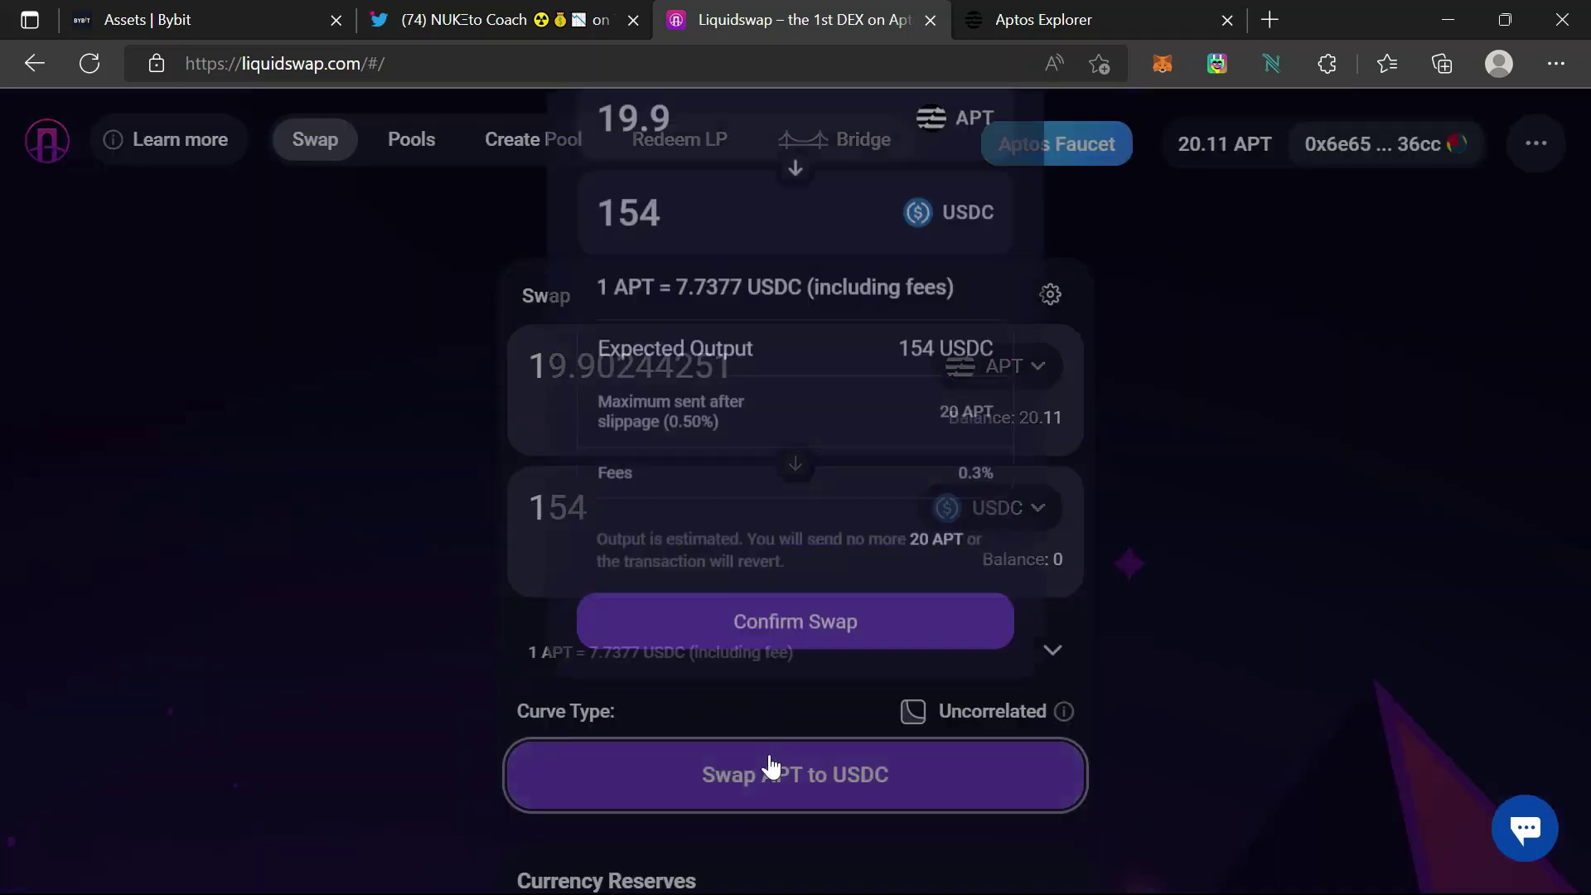
pyautogui.click(823, 866)
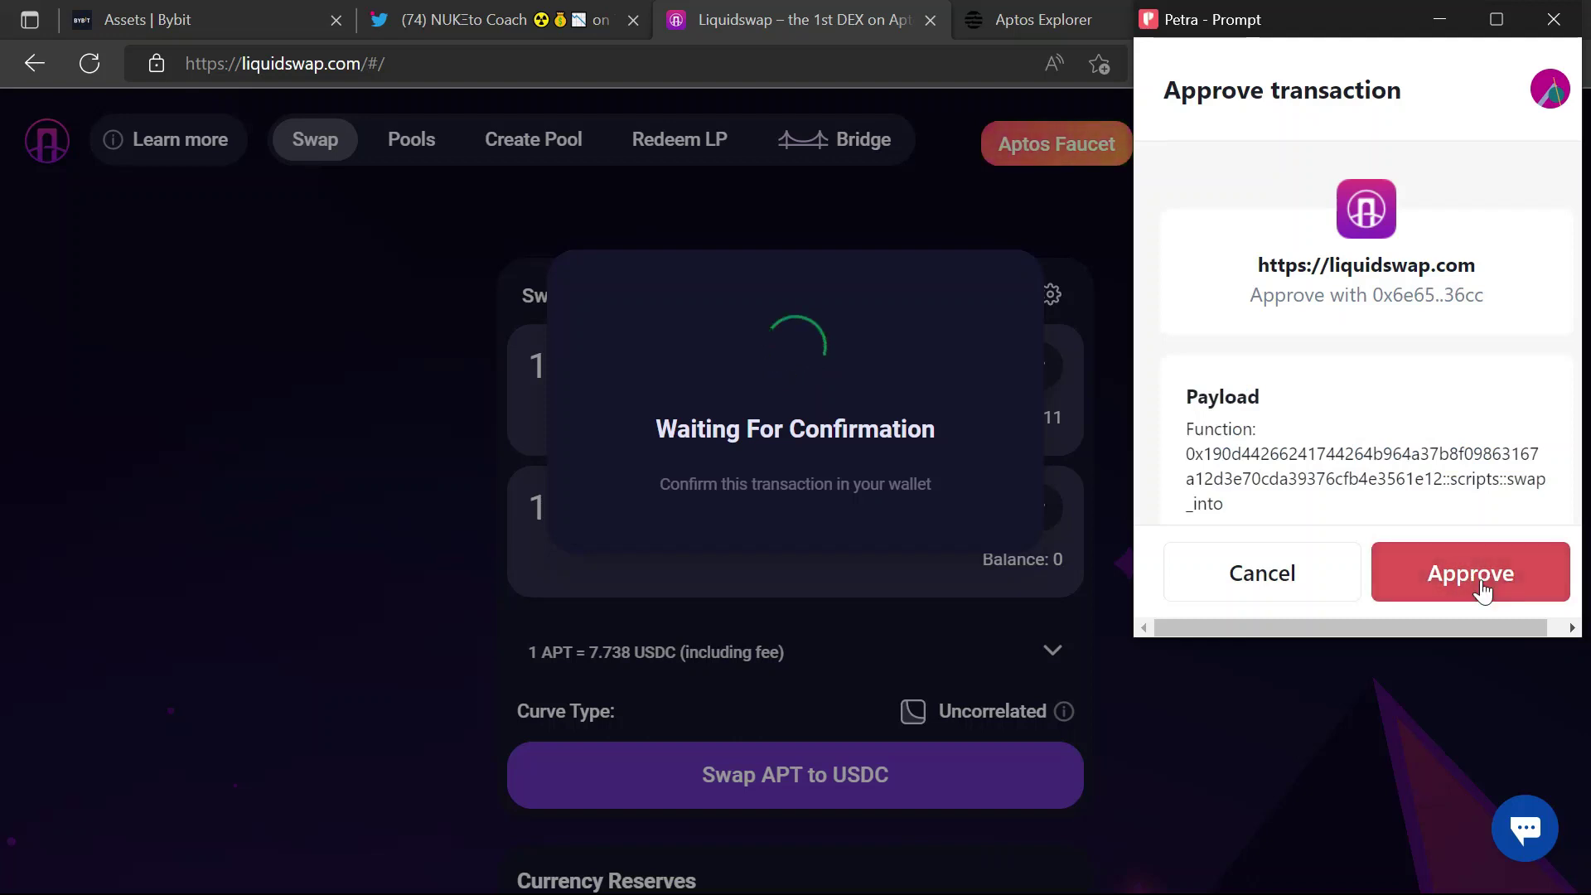
pyautogui.click(1480, 578)
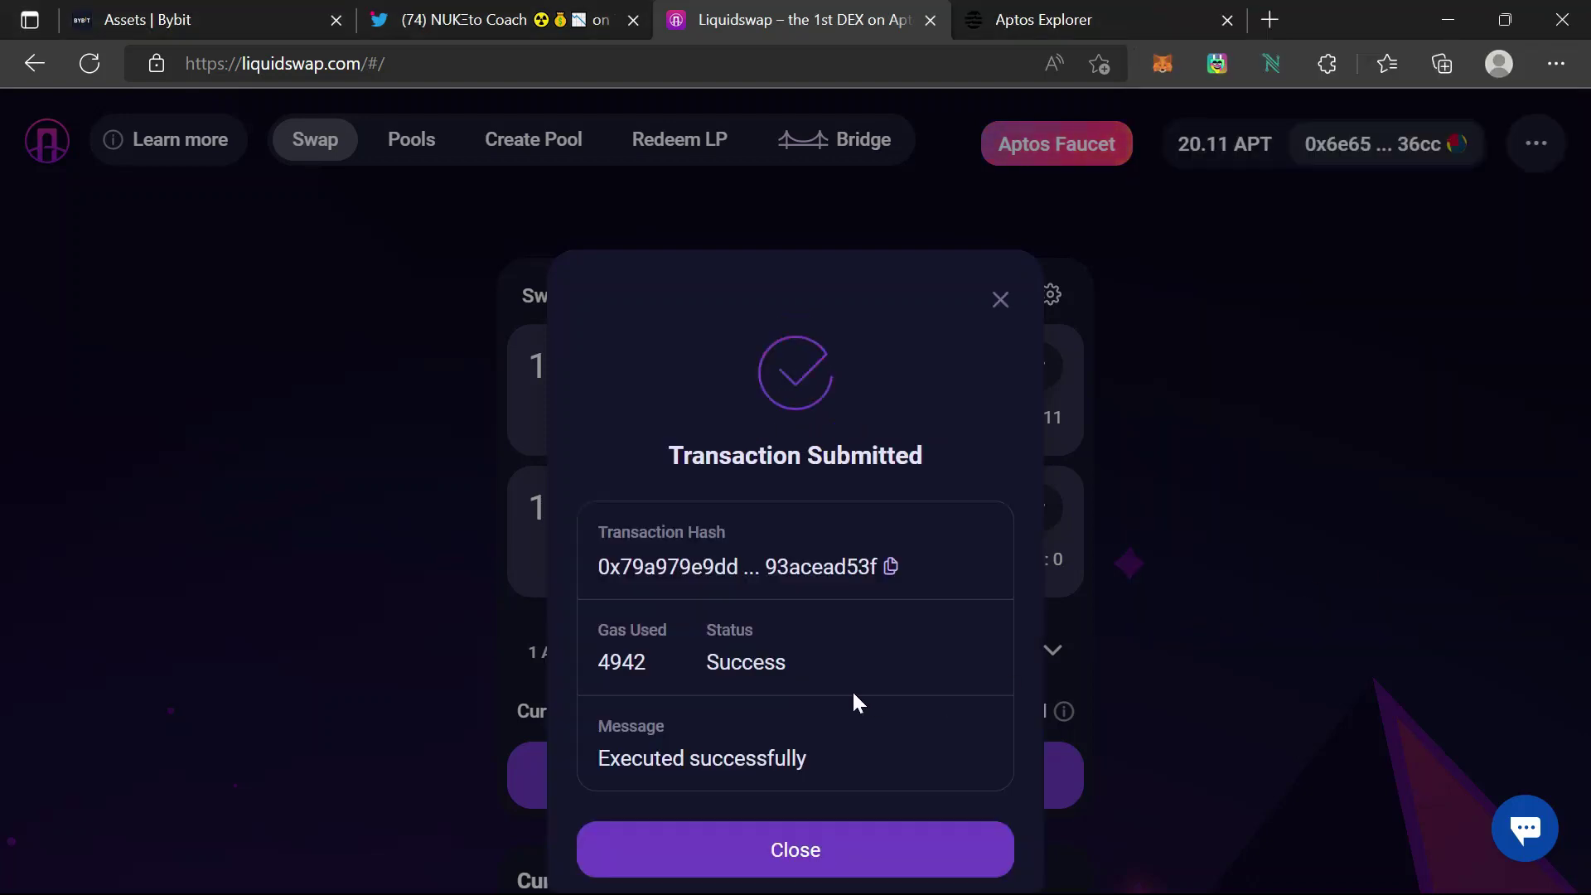
pyautogui.click(754, 848)
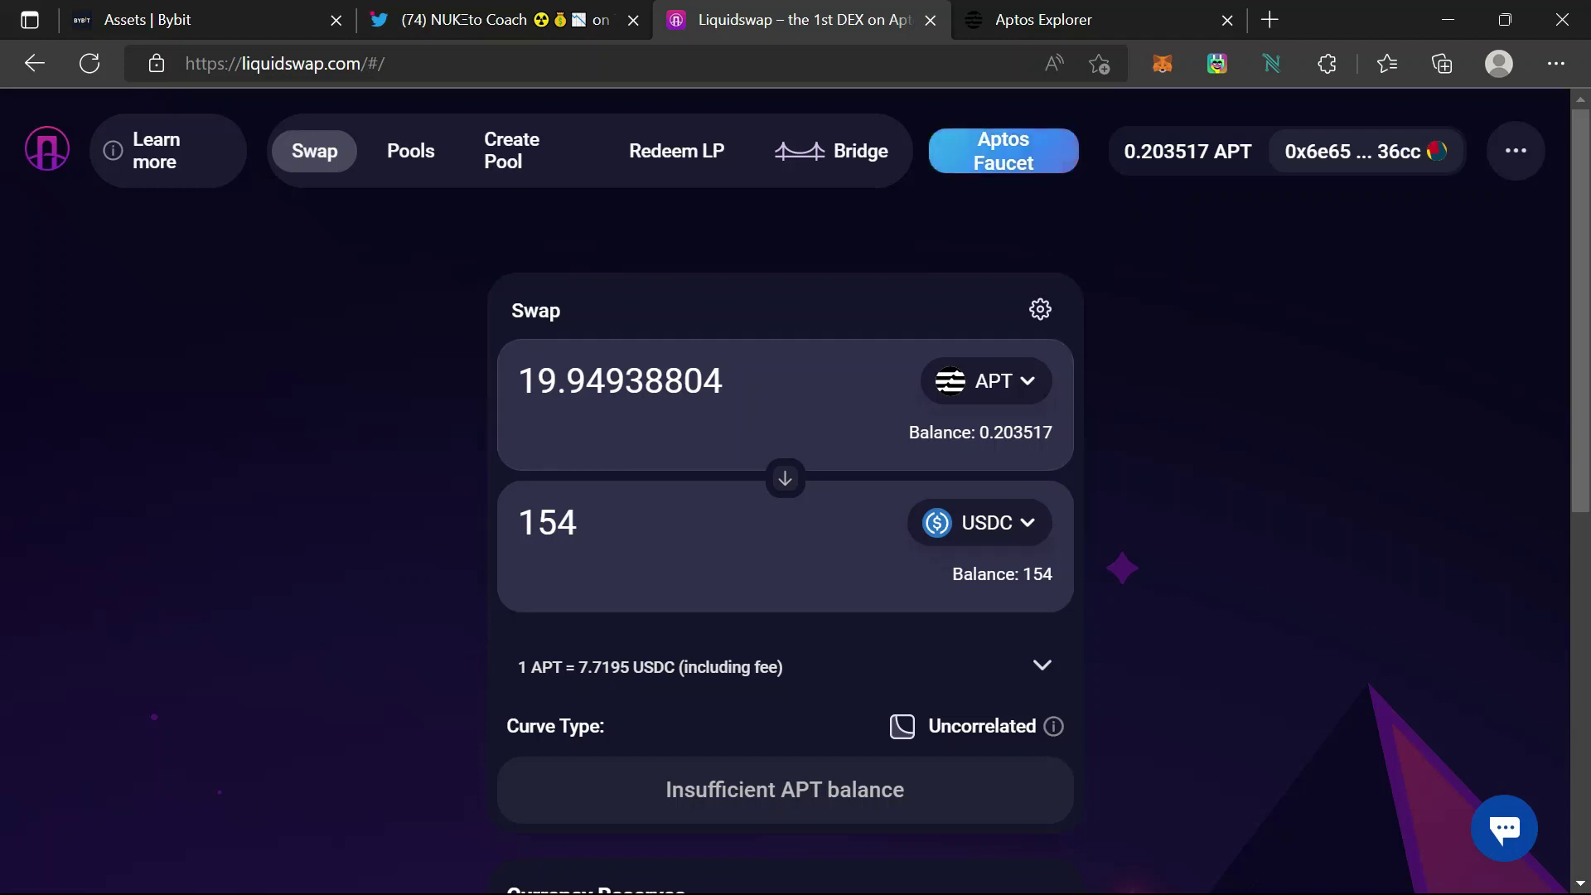
pyautogui.click(1326, 64)
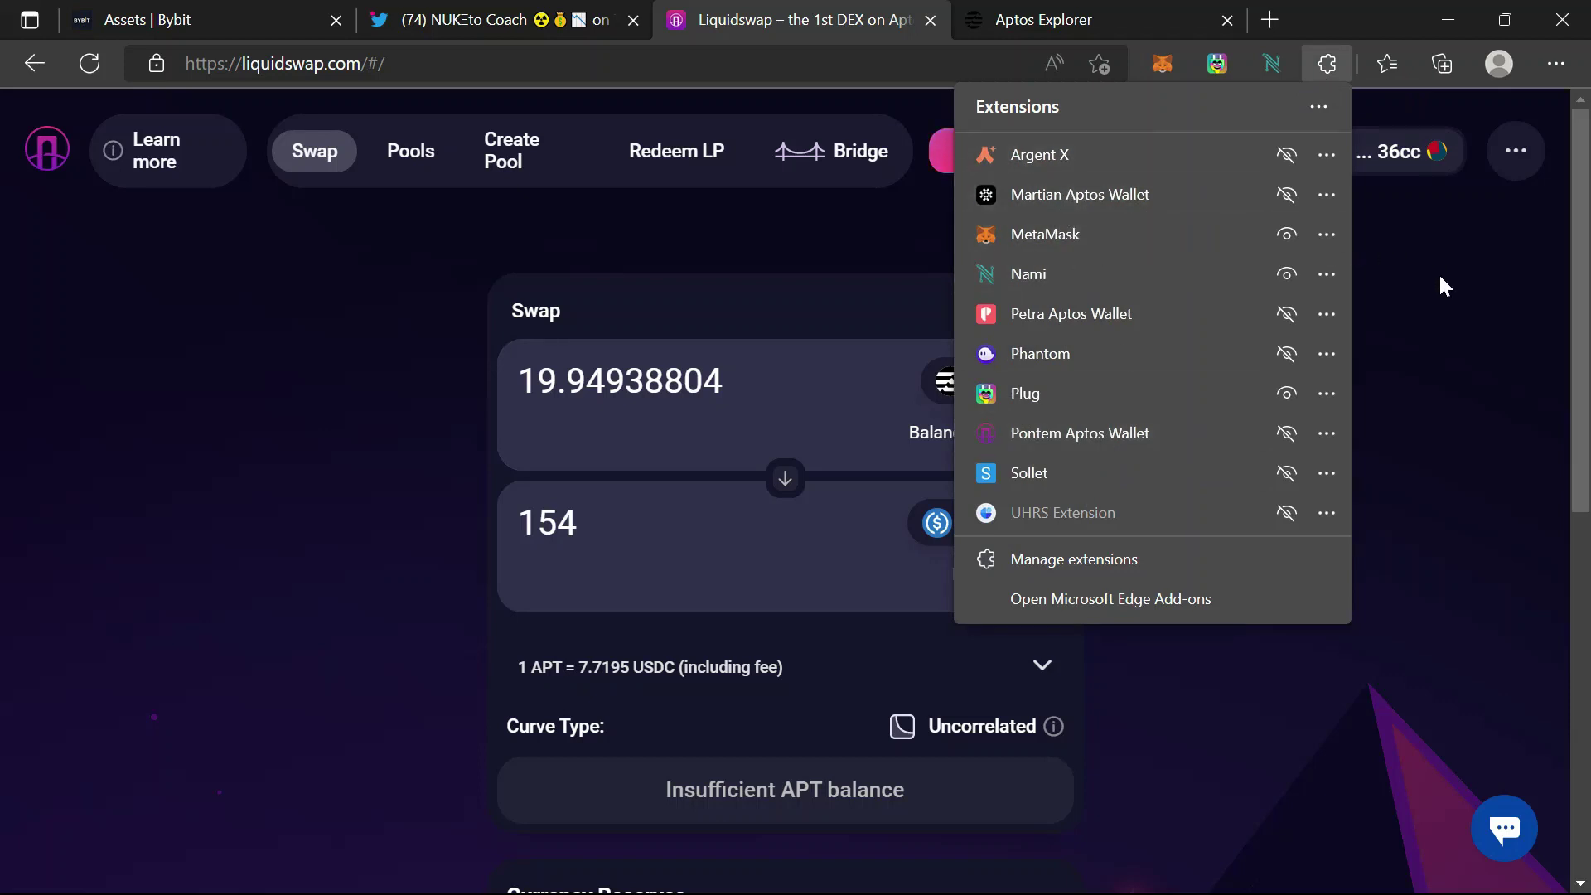
pyautogui.click(1403, 367)
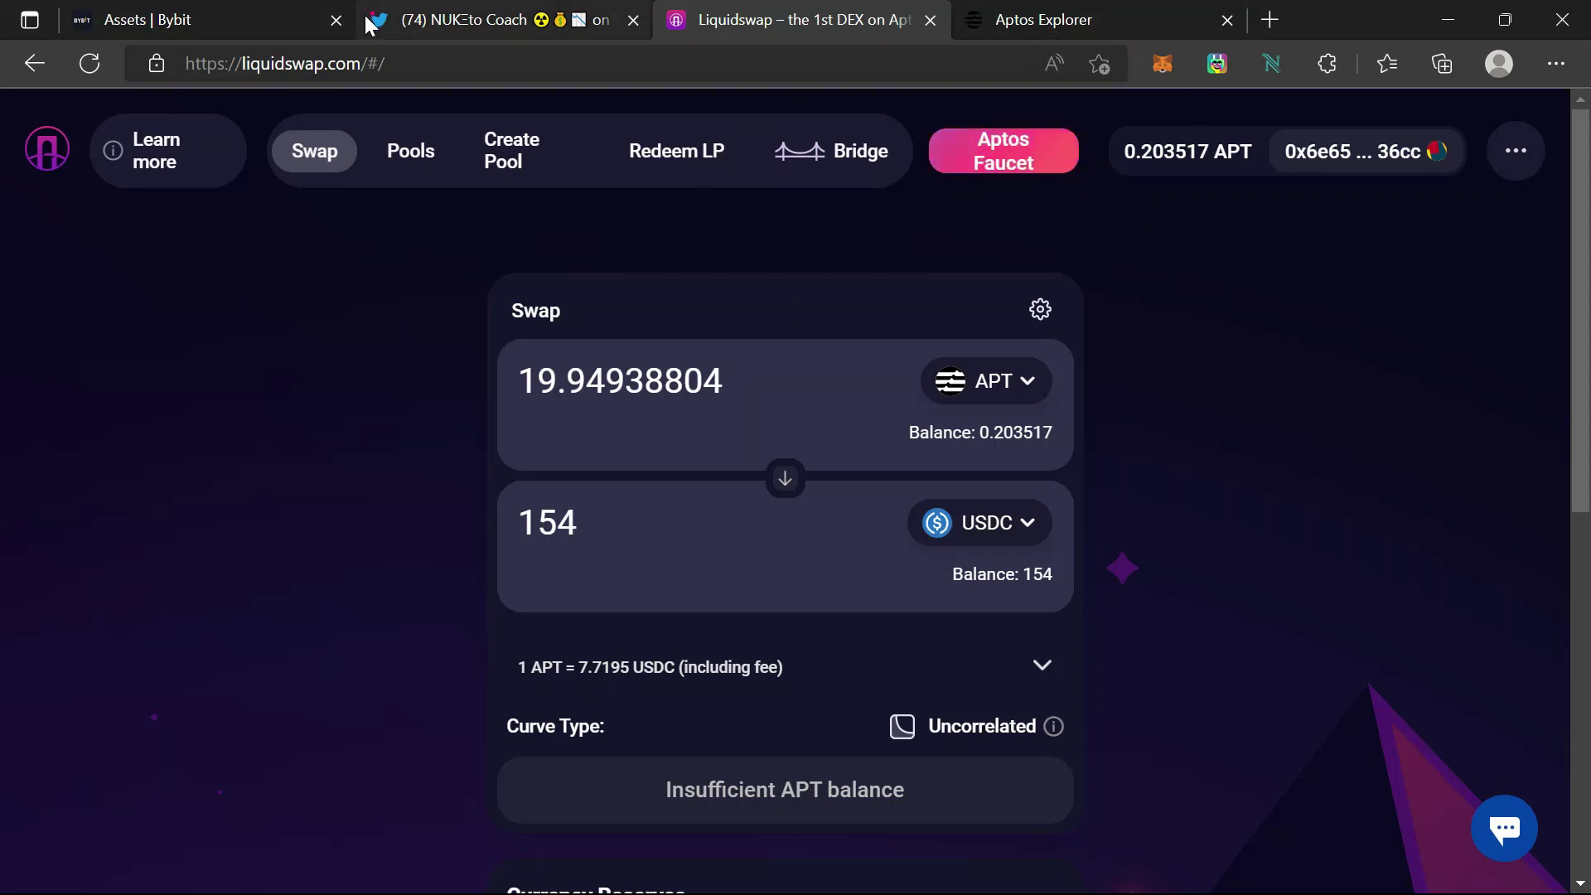
# Step: Open bridge.liquidswap.com in a new browser tab
pyautogui.click(1274, 18)
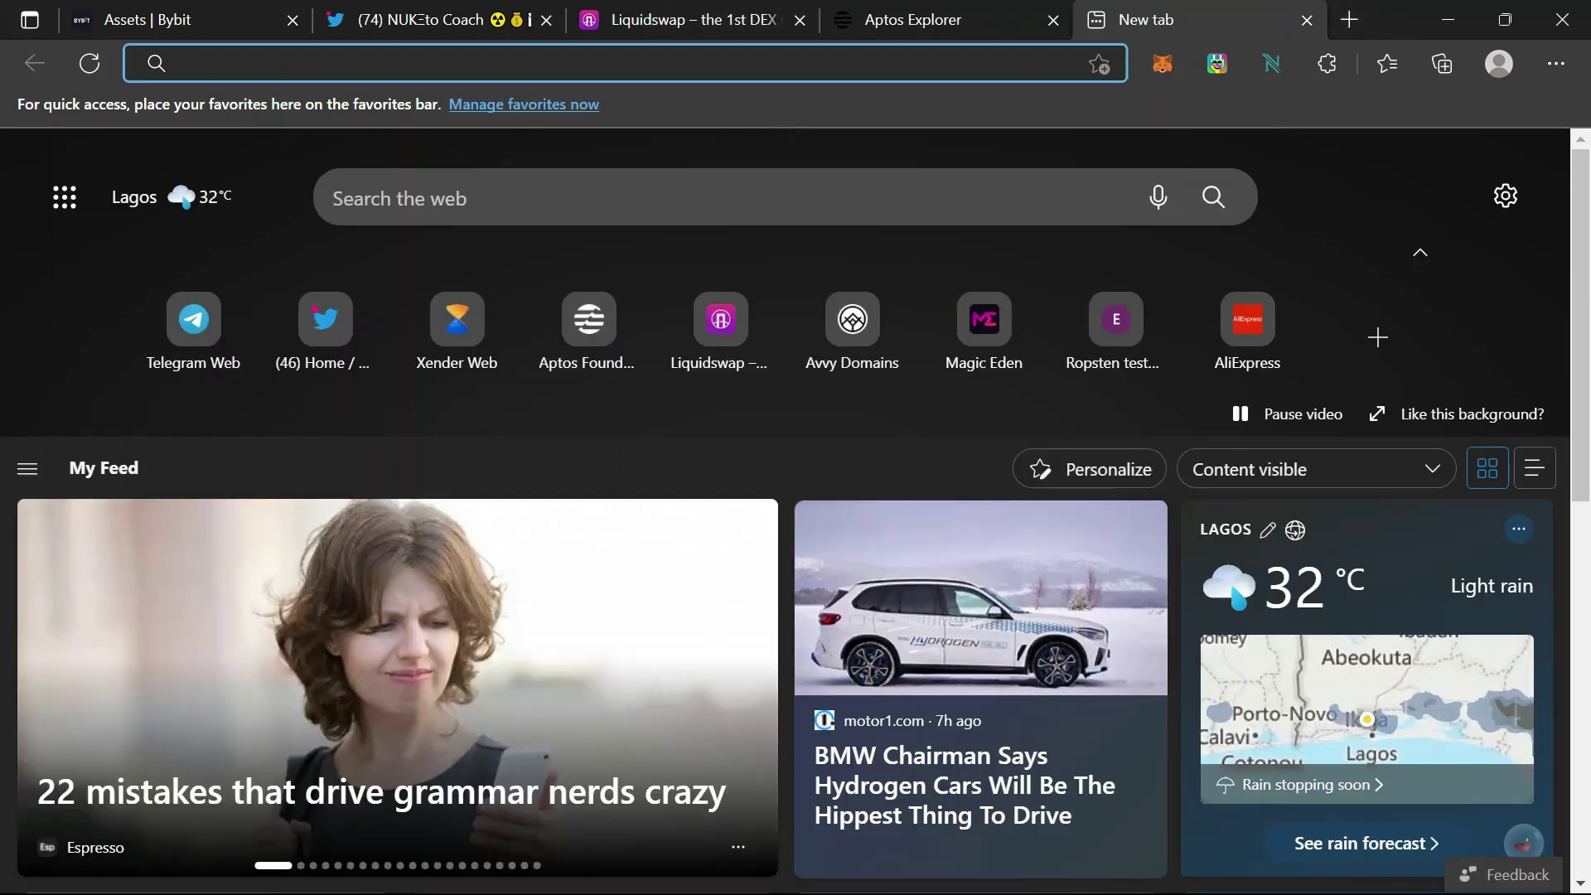
pyautogui.write('b')
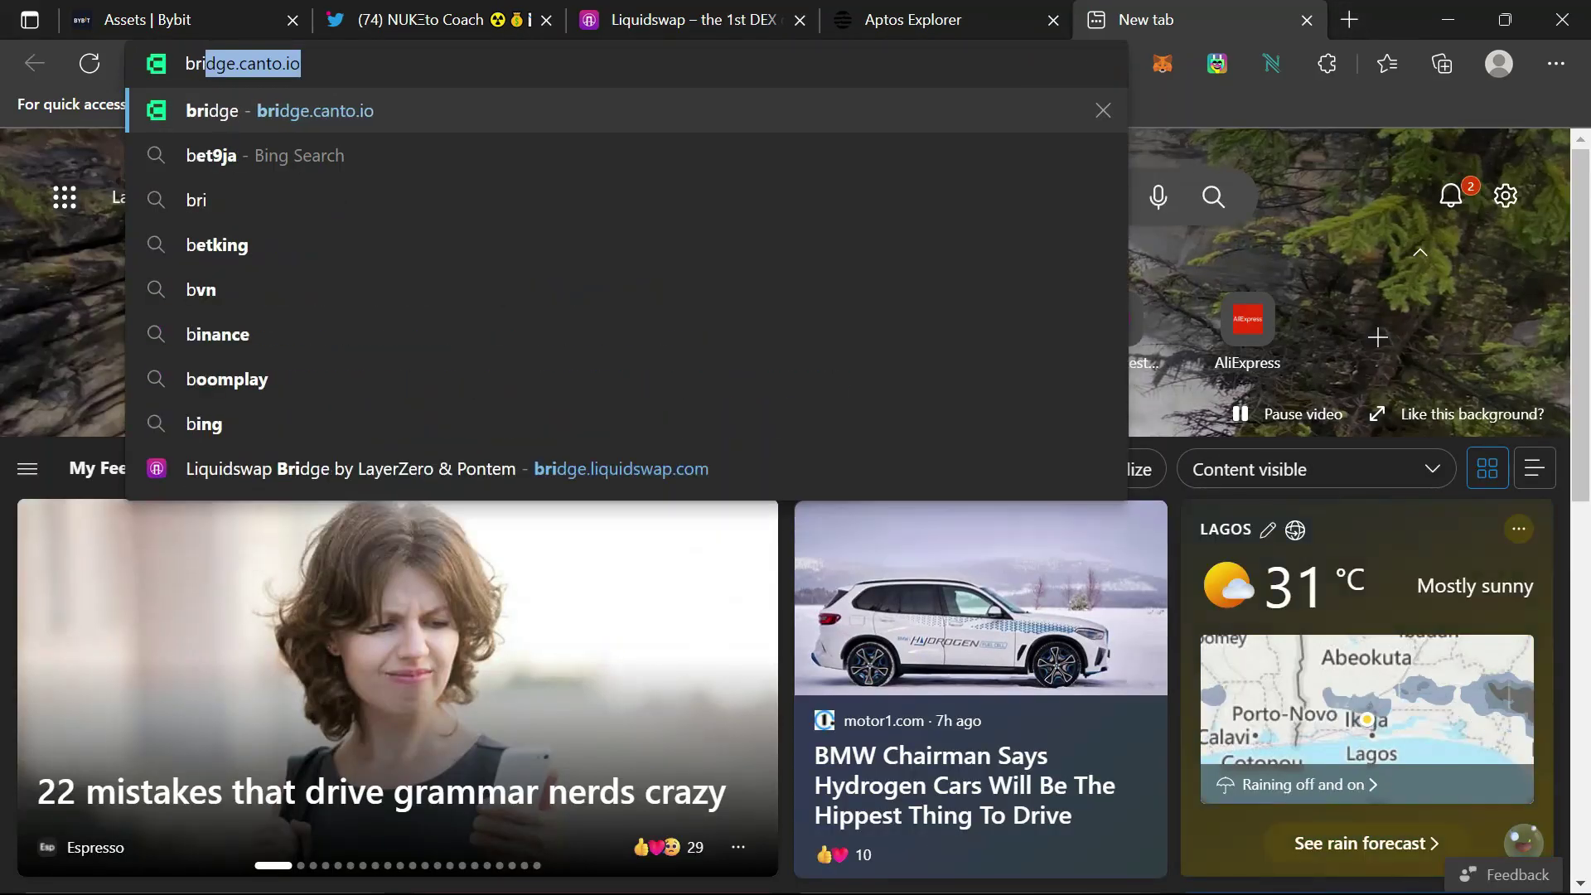
pyautogui.write('ri')
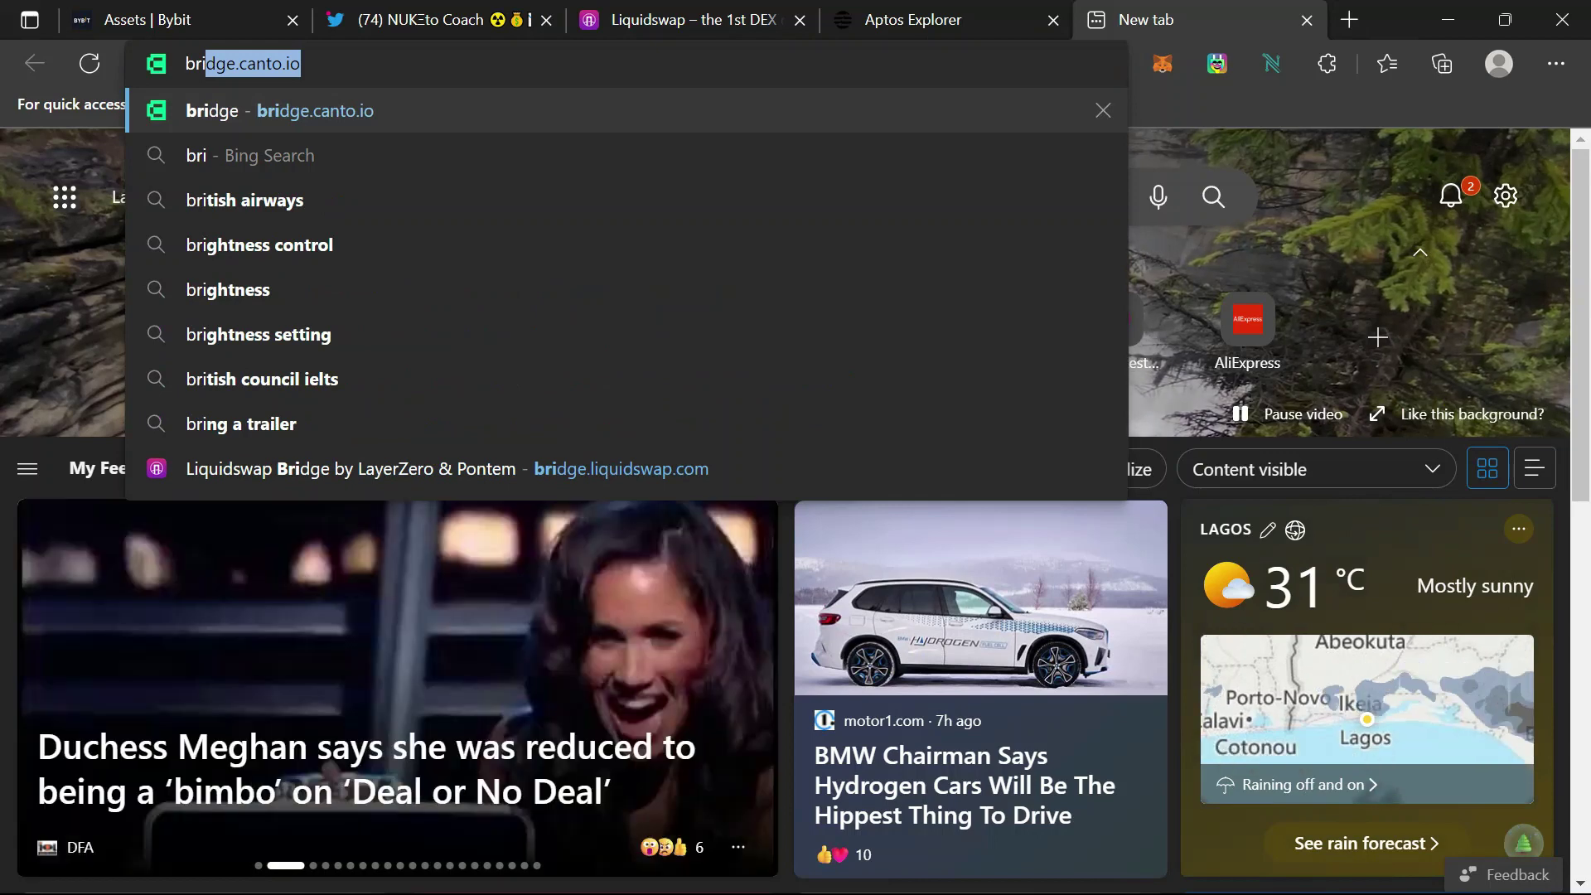
pyautogui.write('dge.')
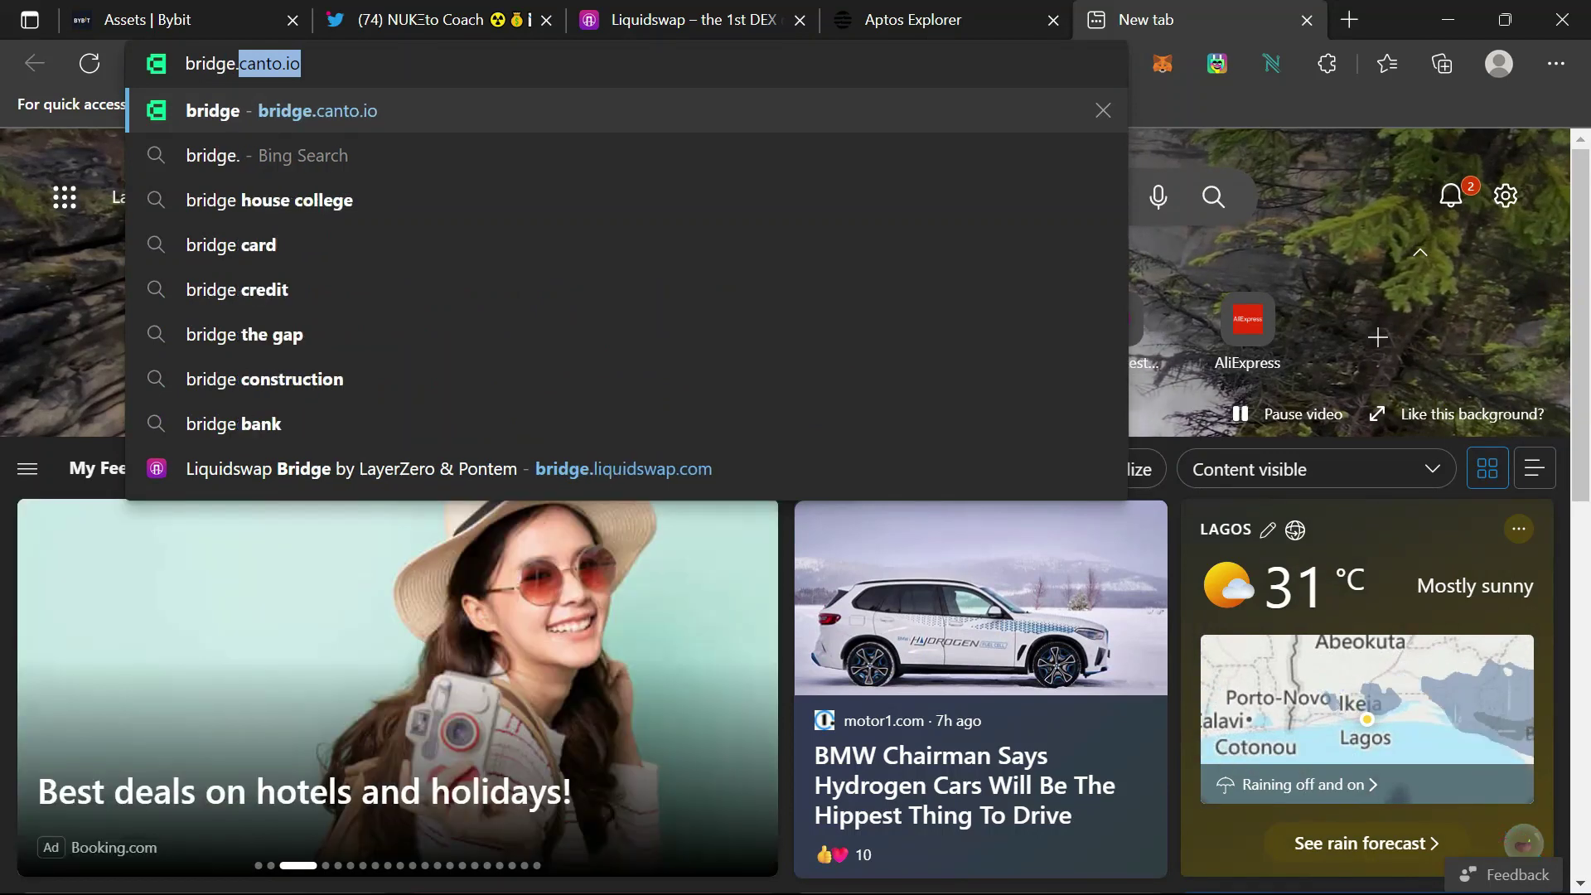
pyautogui.write('liquidsw')
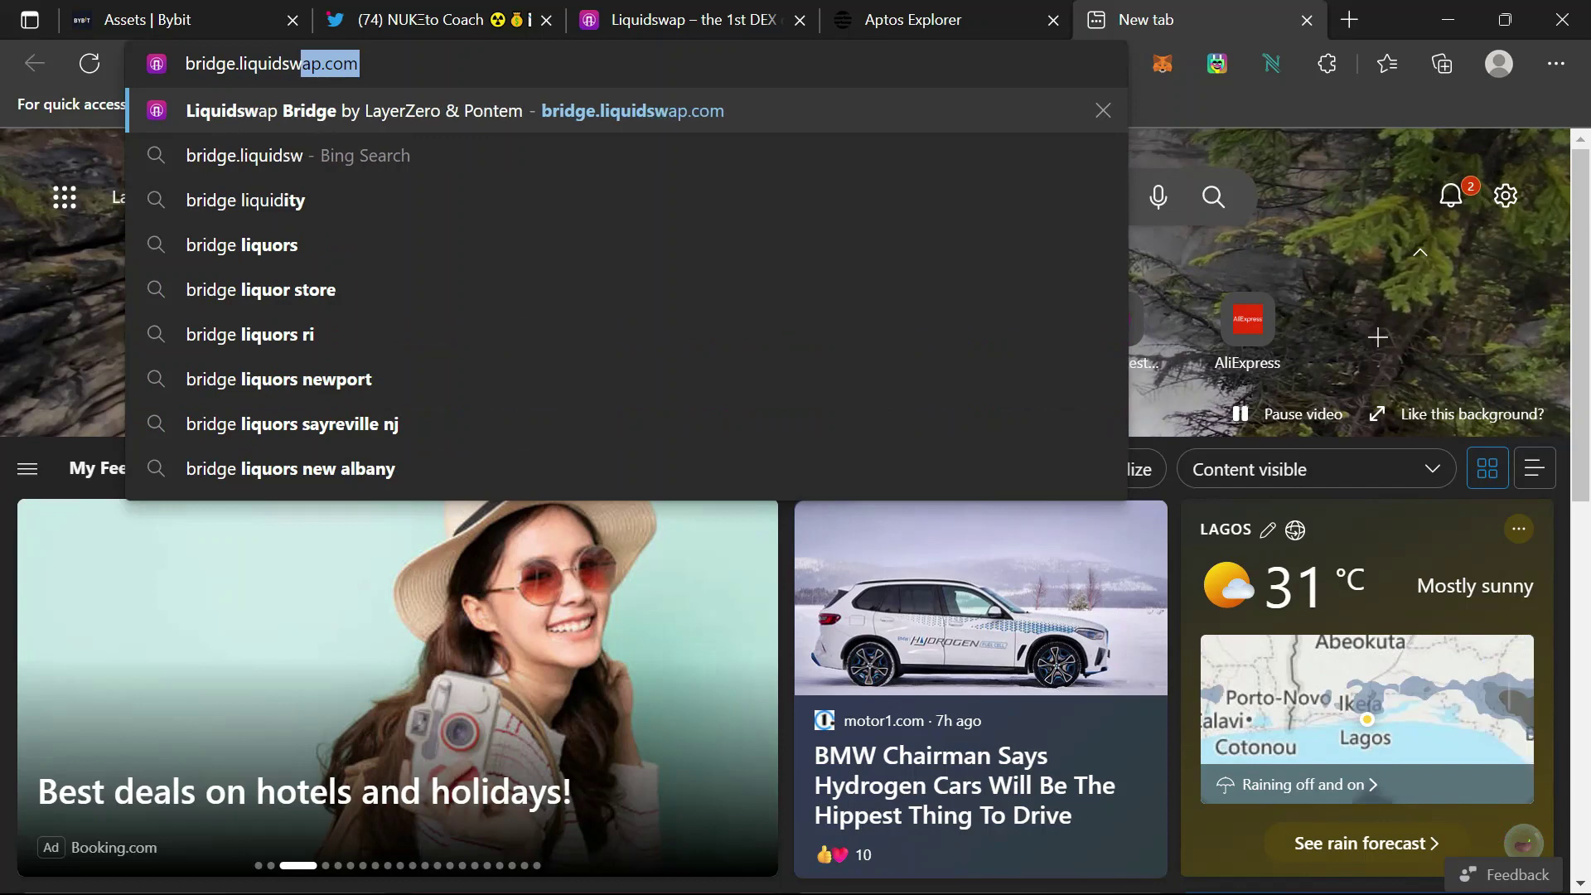
pyautogui.write('ap.com')
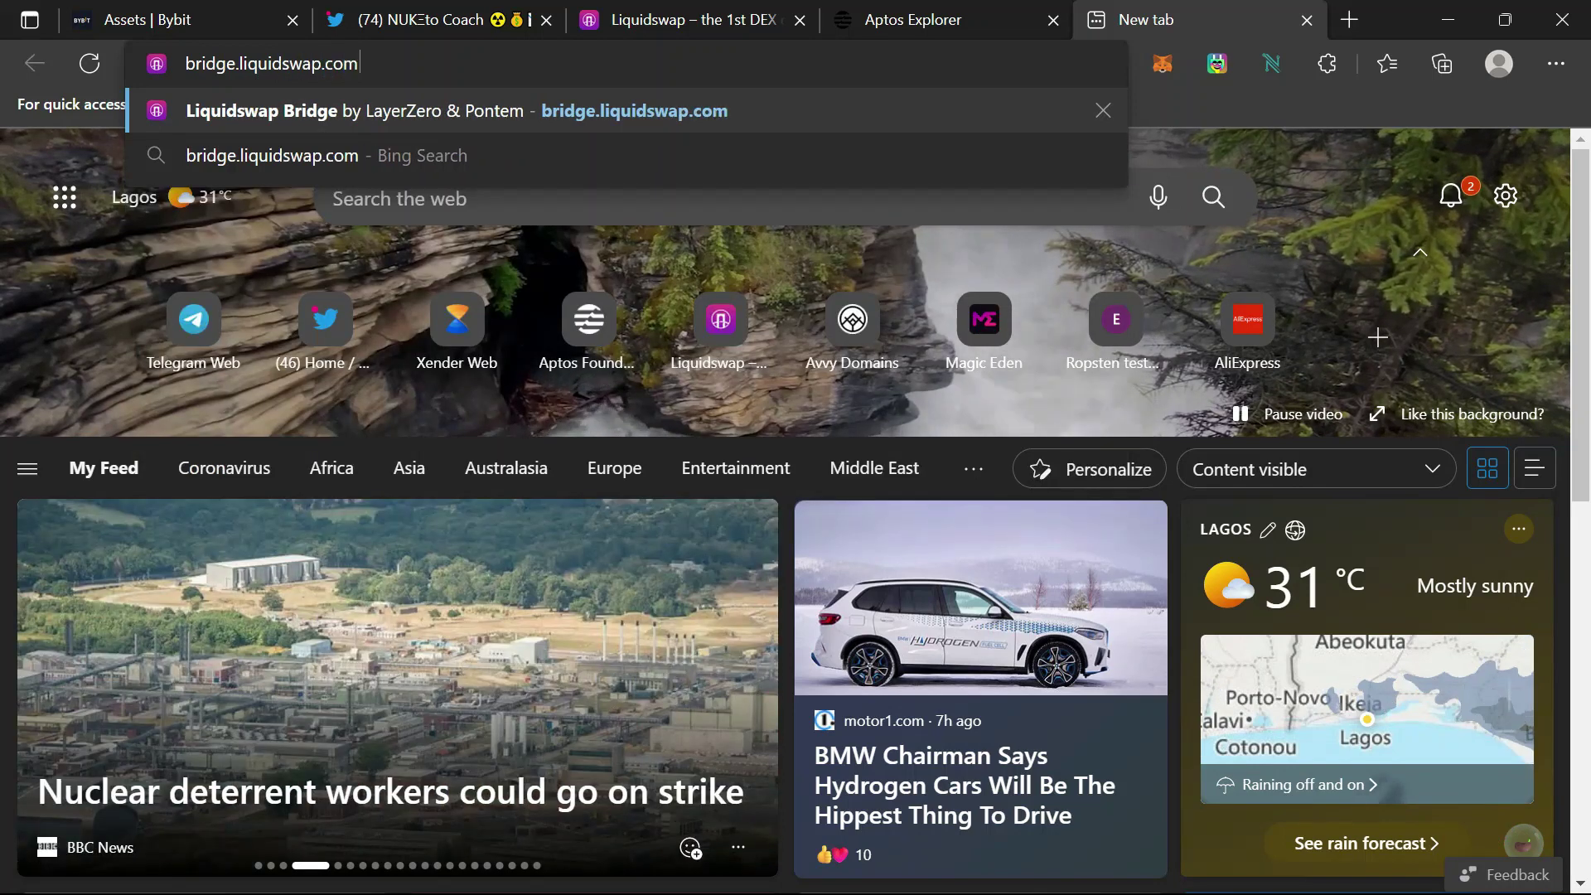
pyautogui.press('Return')
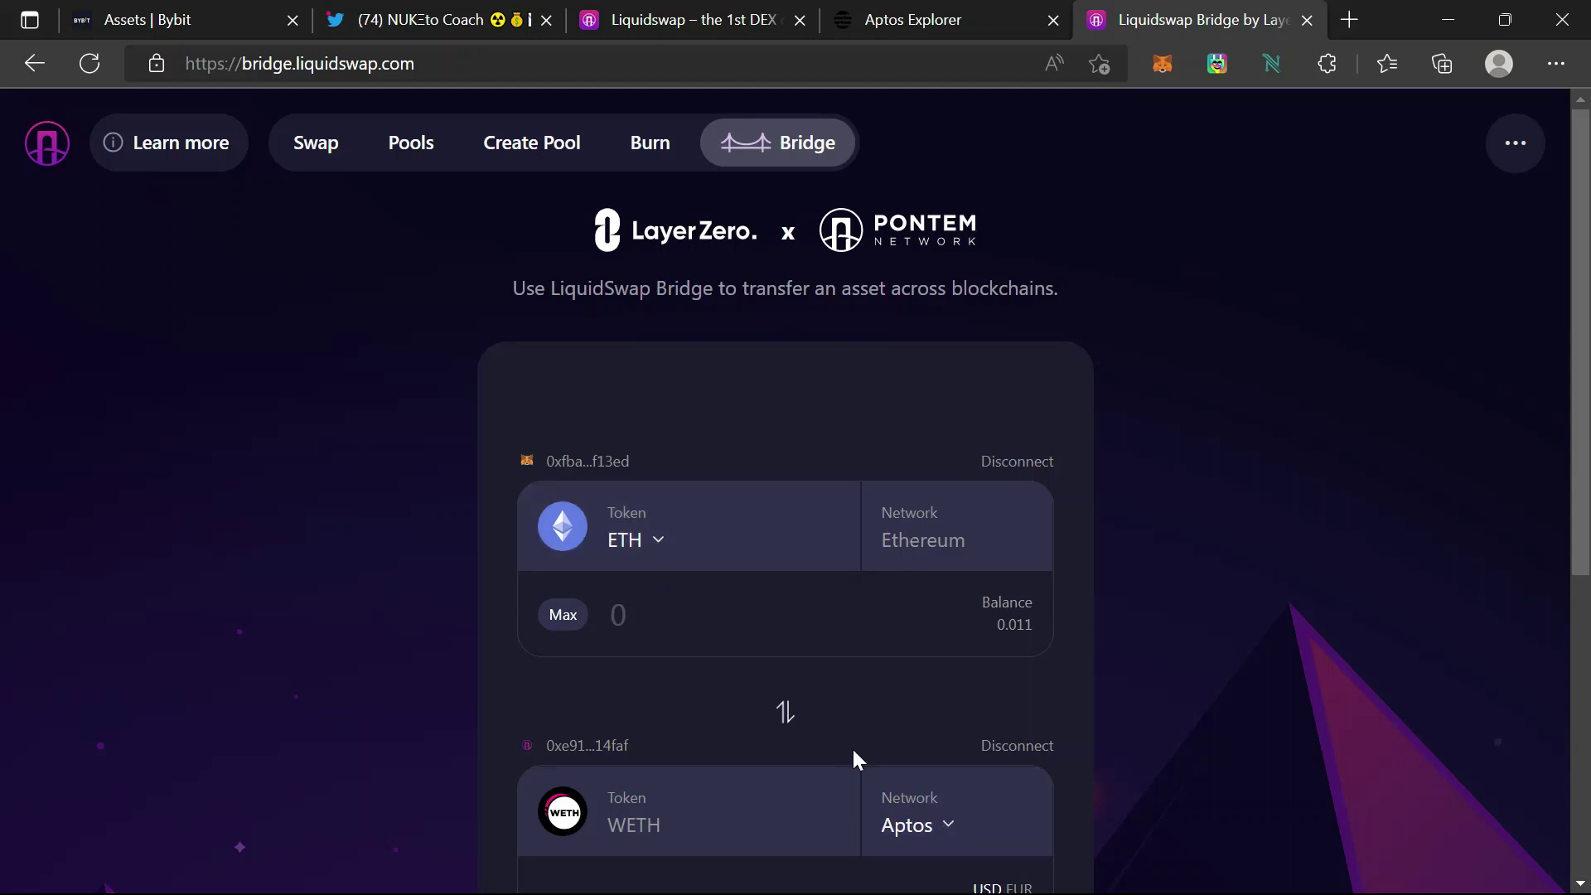
pyautogui.click(794, 725)
pyautogui.click(794, 726)
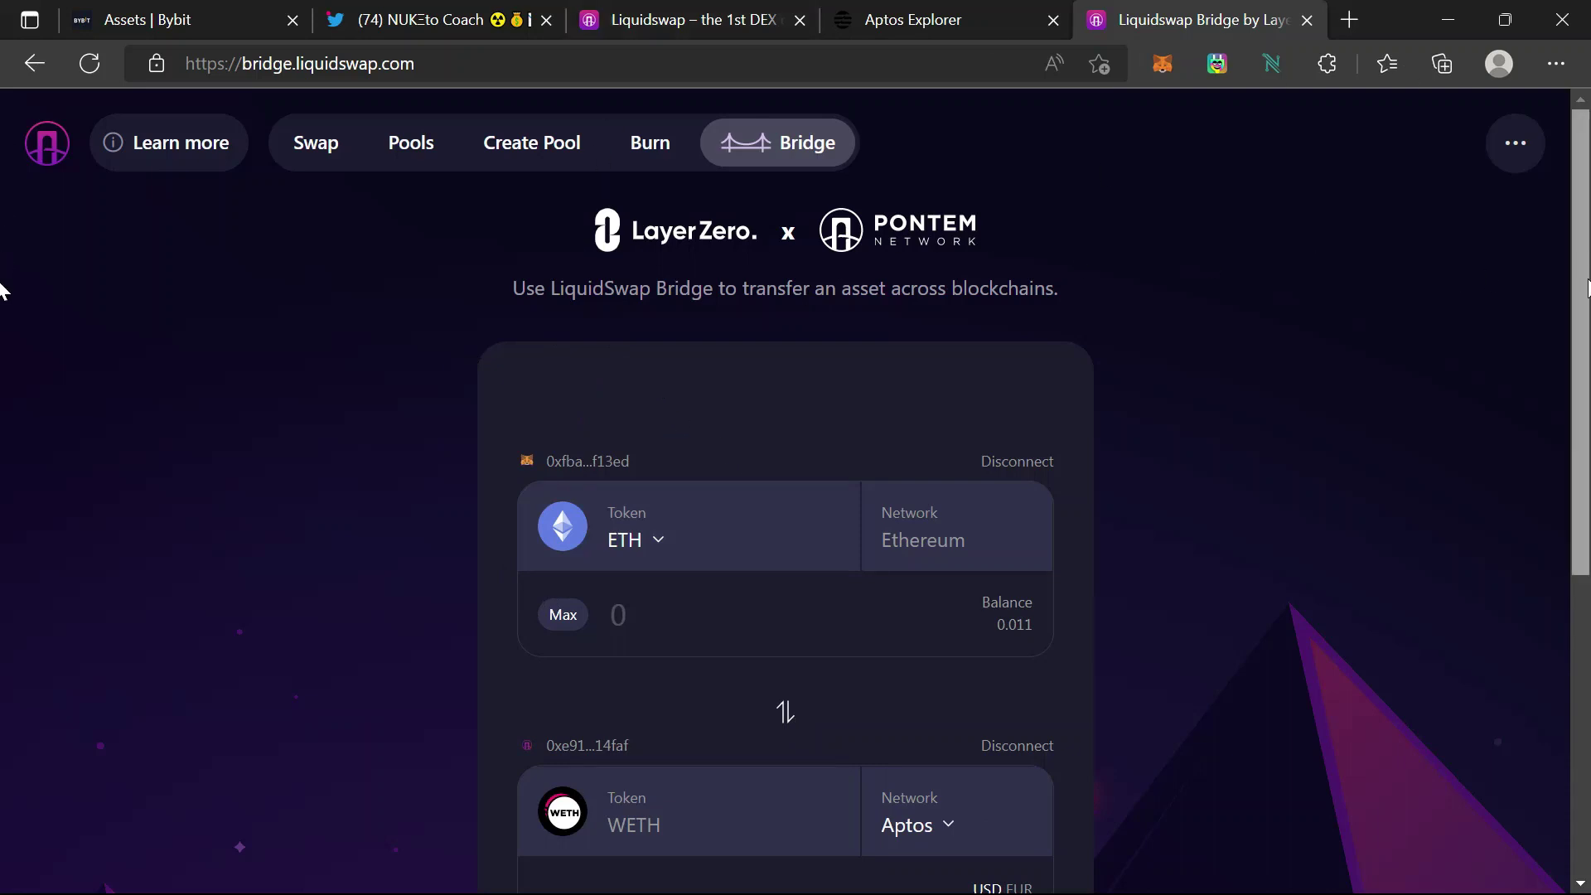
# Step: Disconnect both the Ethereum wallet and the Aptos wallet from the bridge
pyautogui.scroll(-2, 1577, 331)
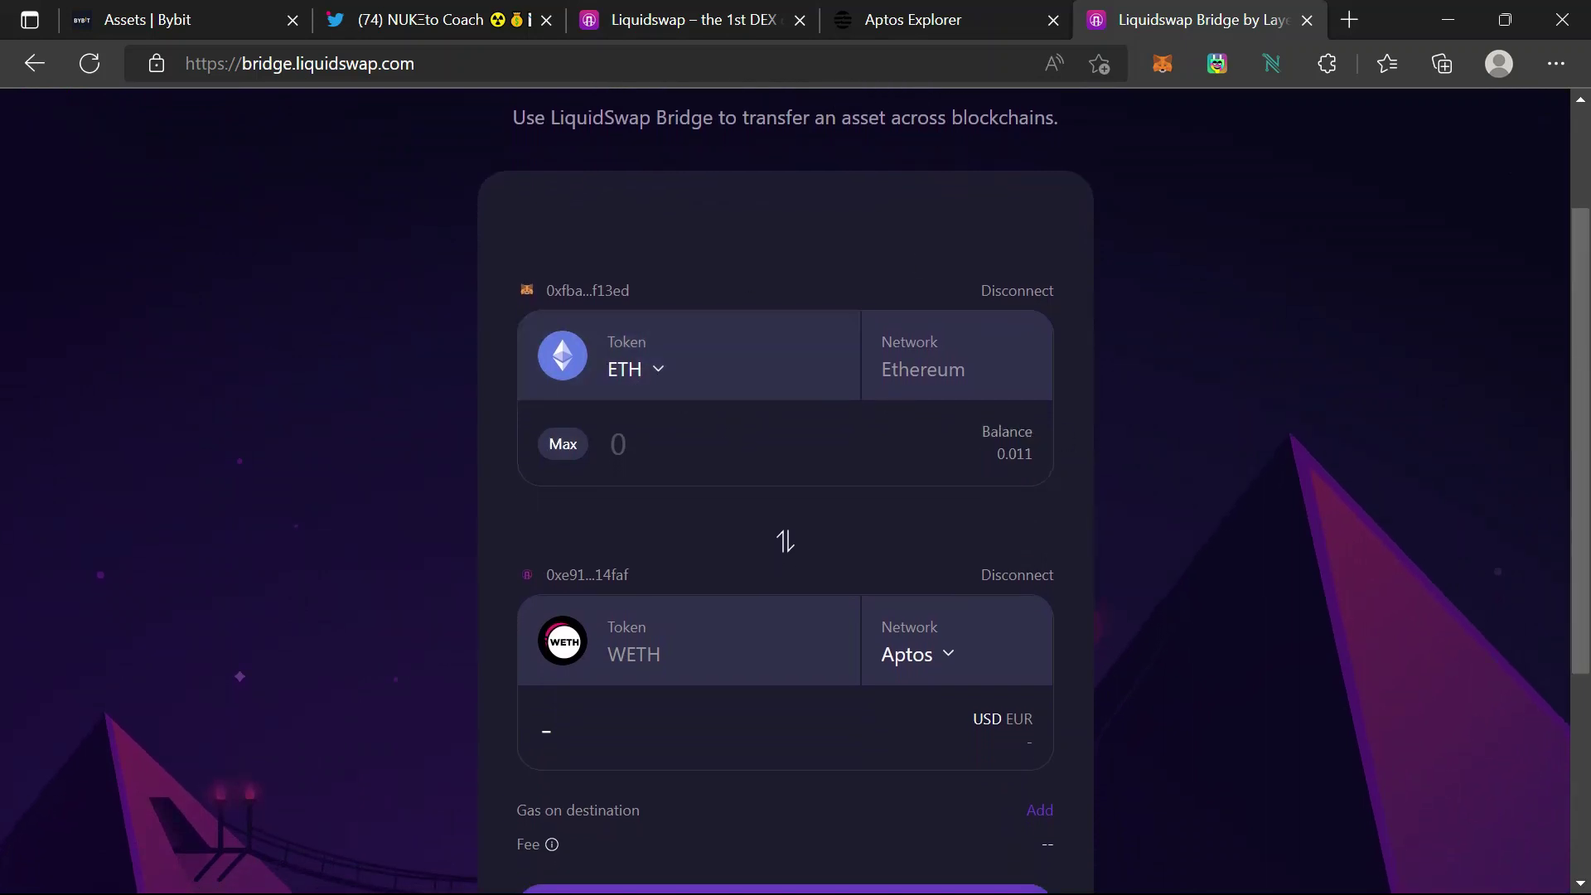
pyautogui.click(1033, 306)
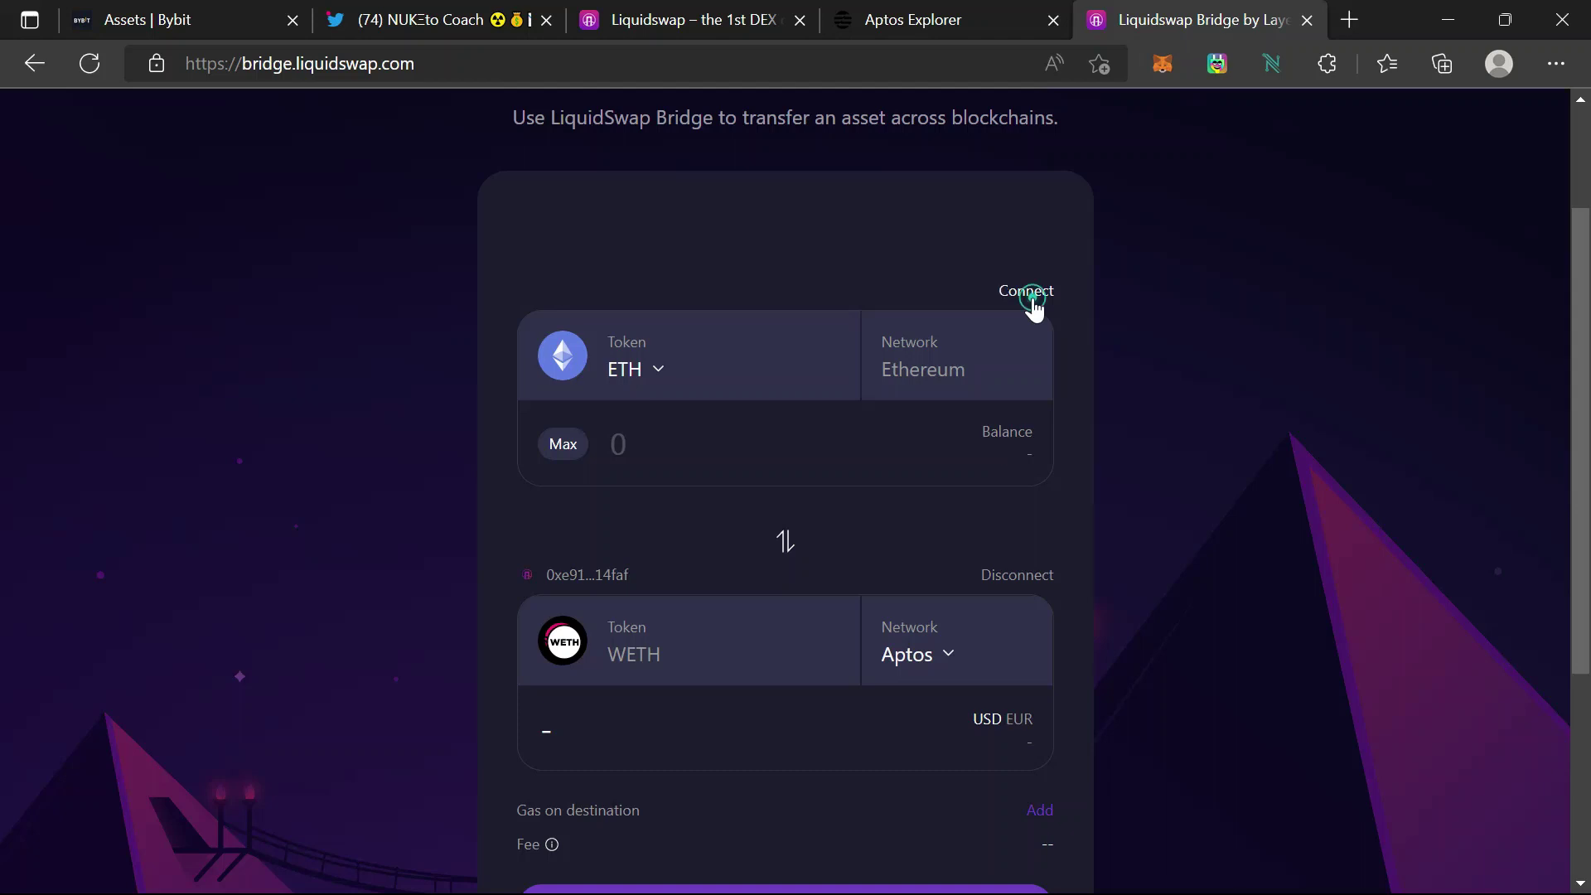
pyautogui.click(1018, 576)
# Step: Connect MetaMask as the Ethereum wallet on the bridge and return to the transfer form
pyautogui.scroll(2, 2, 464)
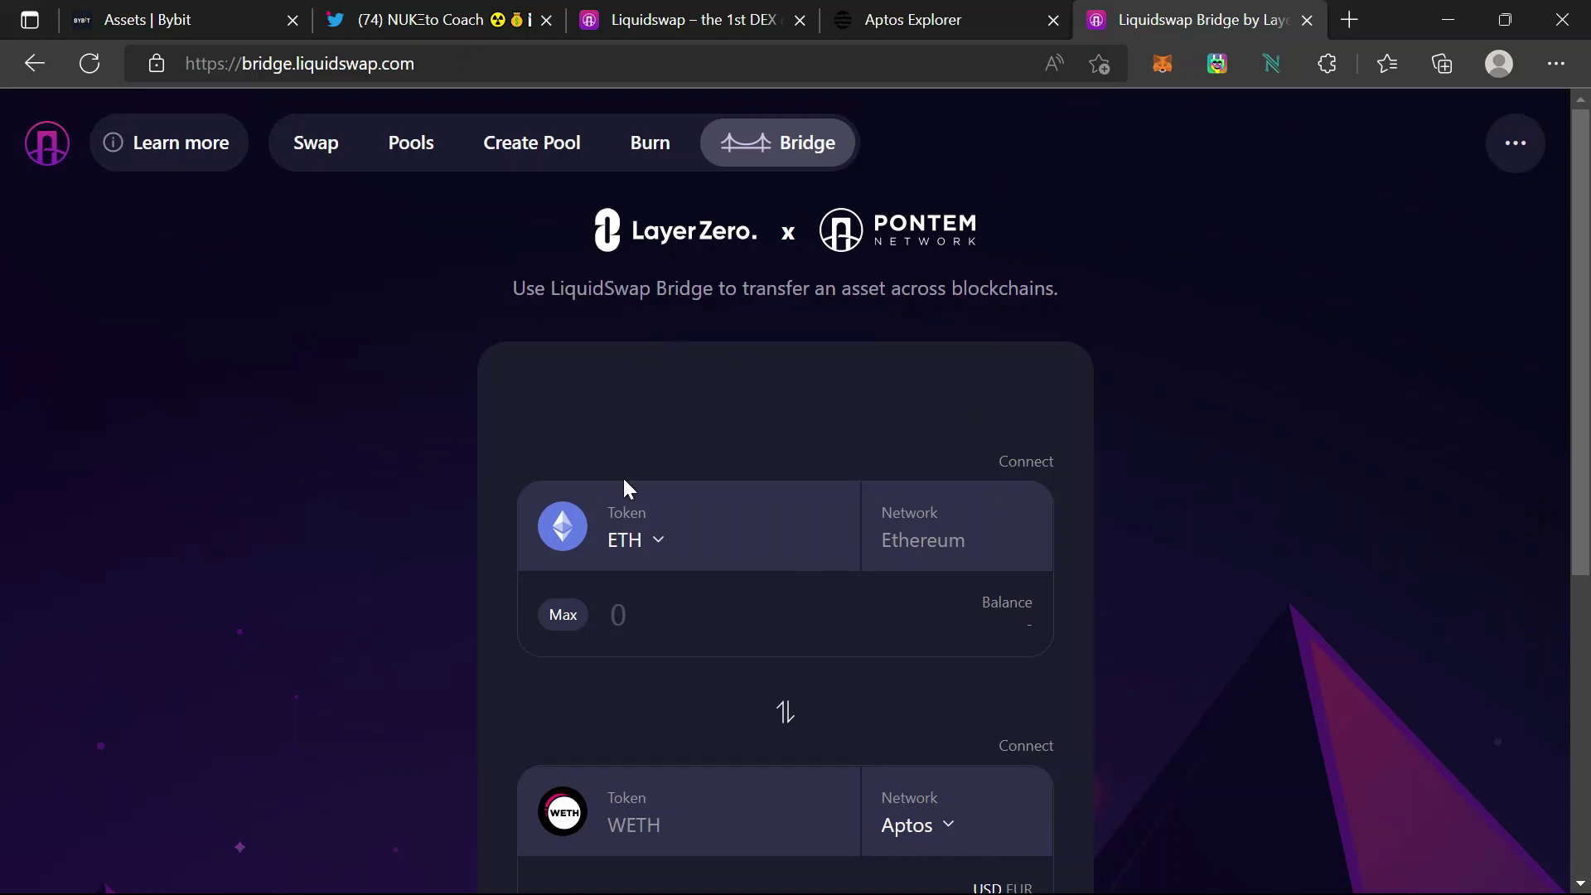
pyautogui.click(1018, 470)
pyautogui.click(719, 367)
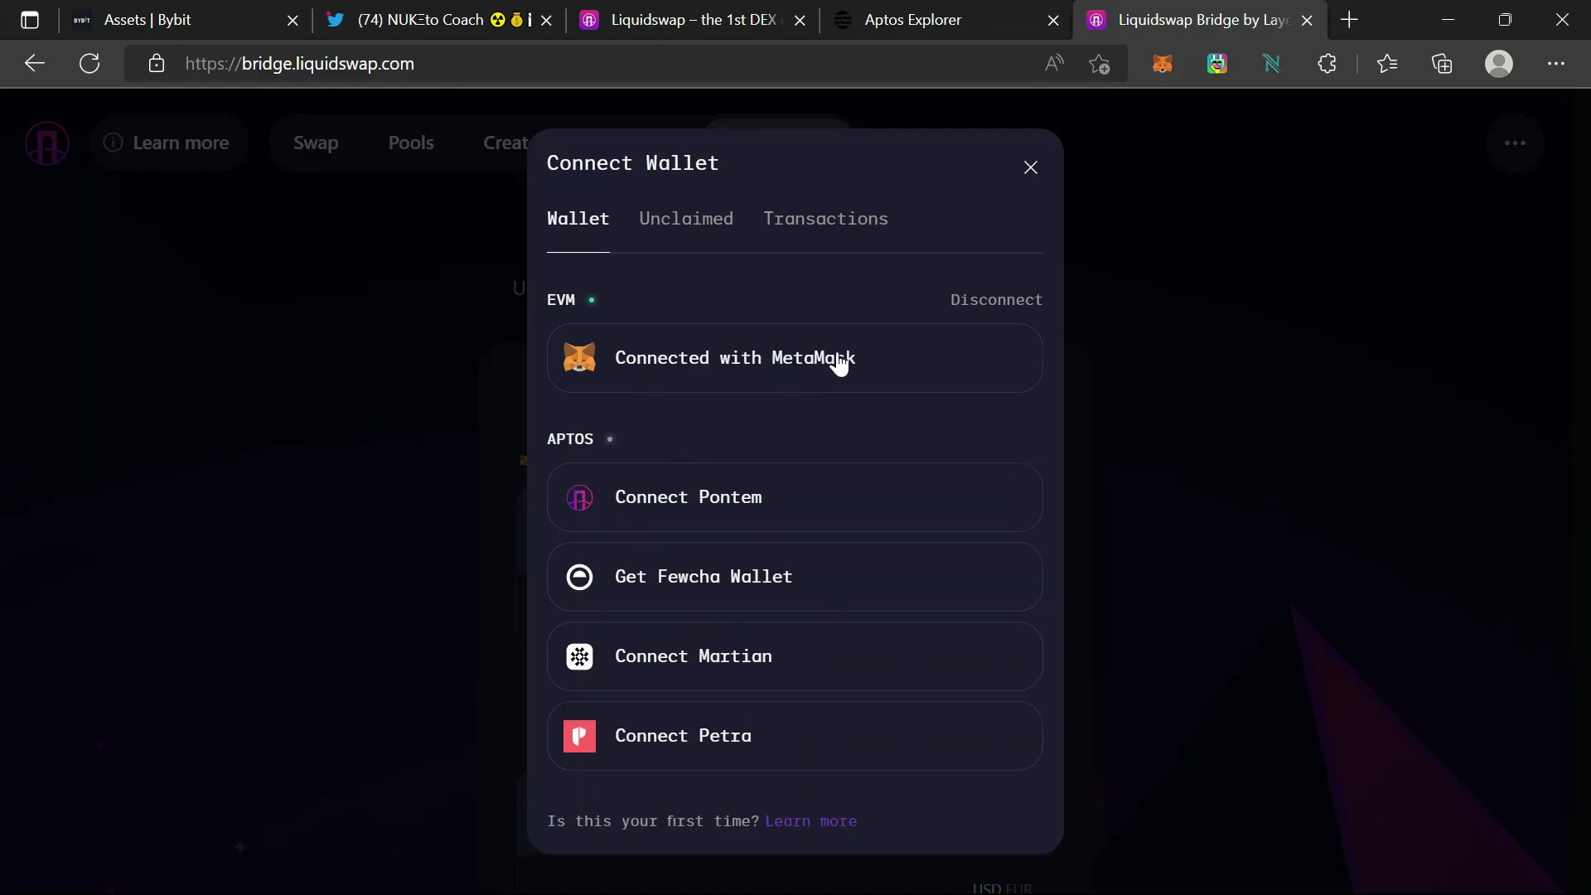
pyautogui.click(1097, 299)
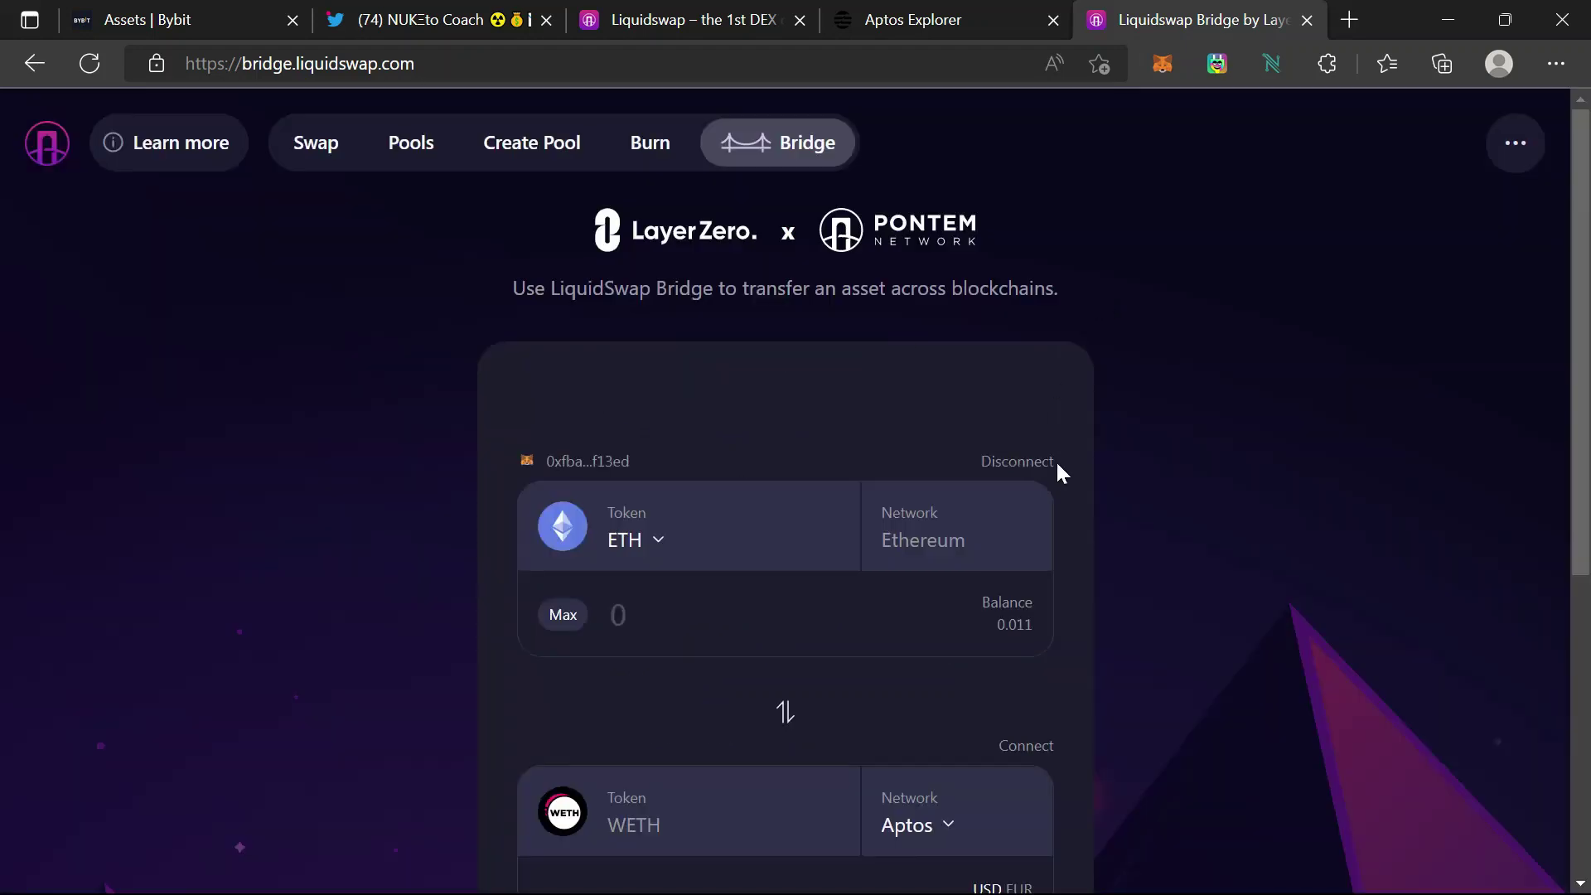
# Step: Connect Pontem as the Aptos wallet for the receiving side of the bridge transfer
pyautogui.scroll(-3, 689, 554)
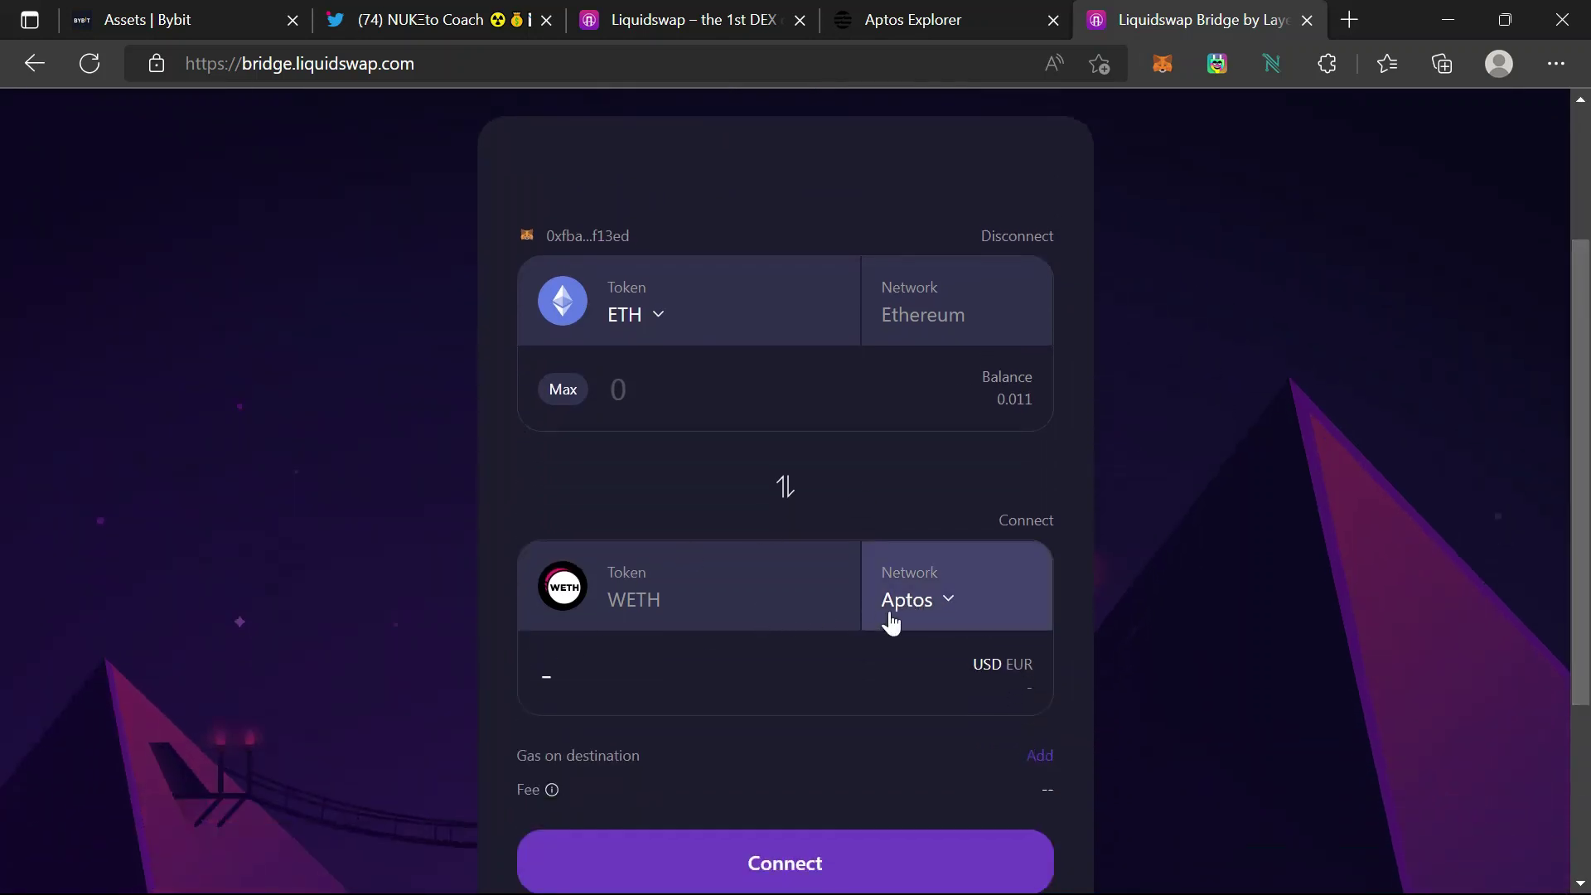
pyautogui.click(1025, 520)
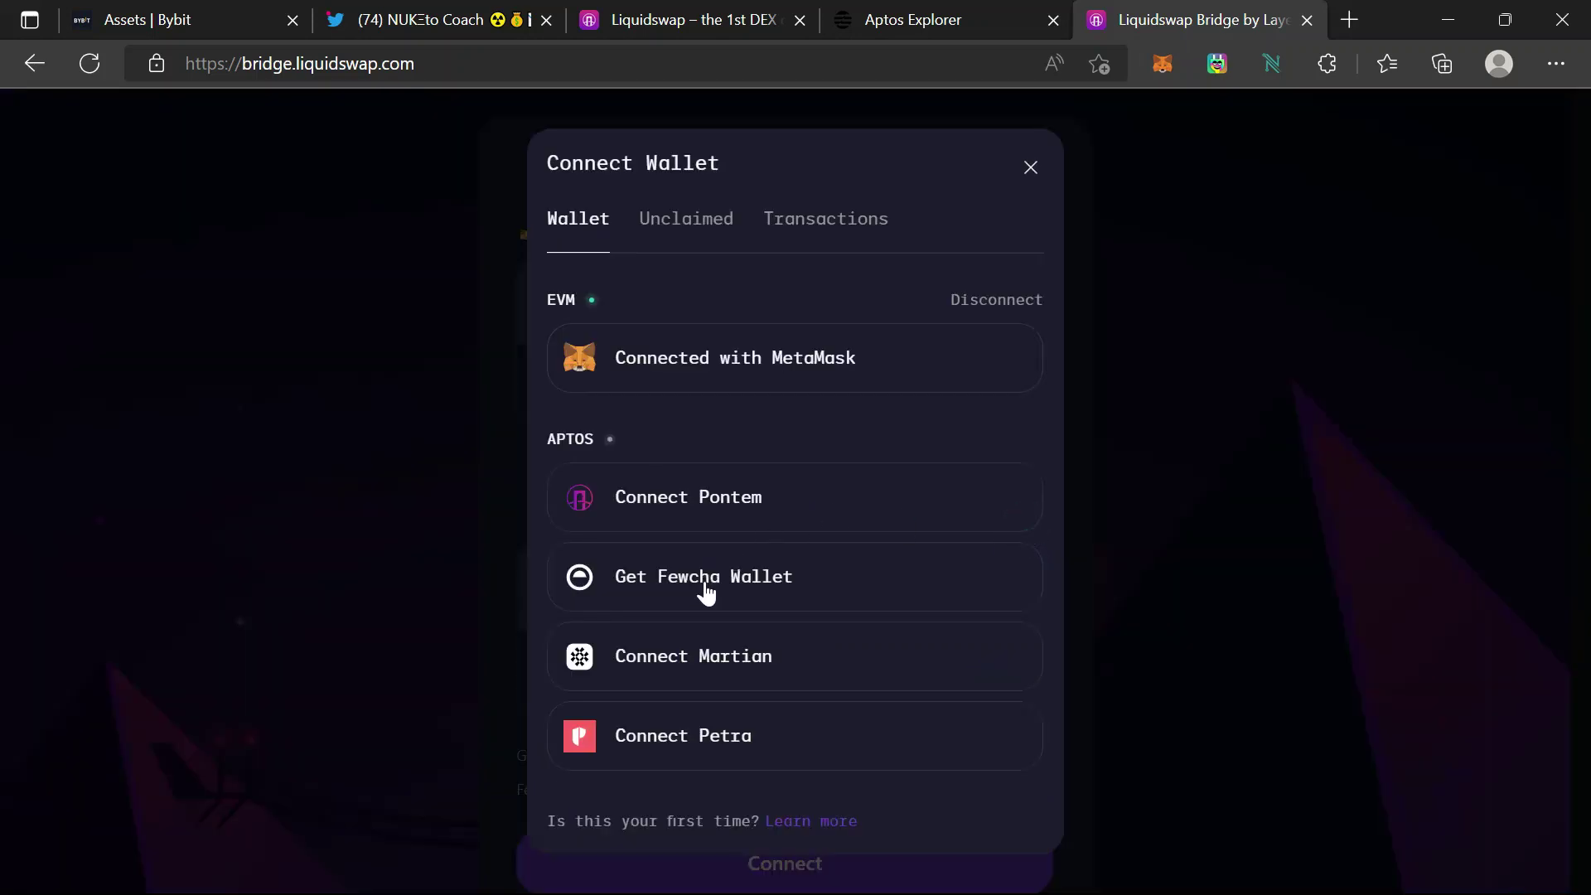
pyautogui.click(734, 511)
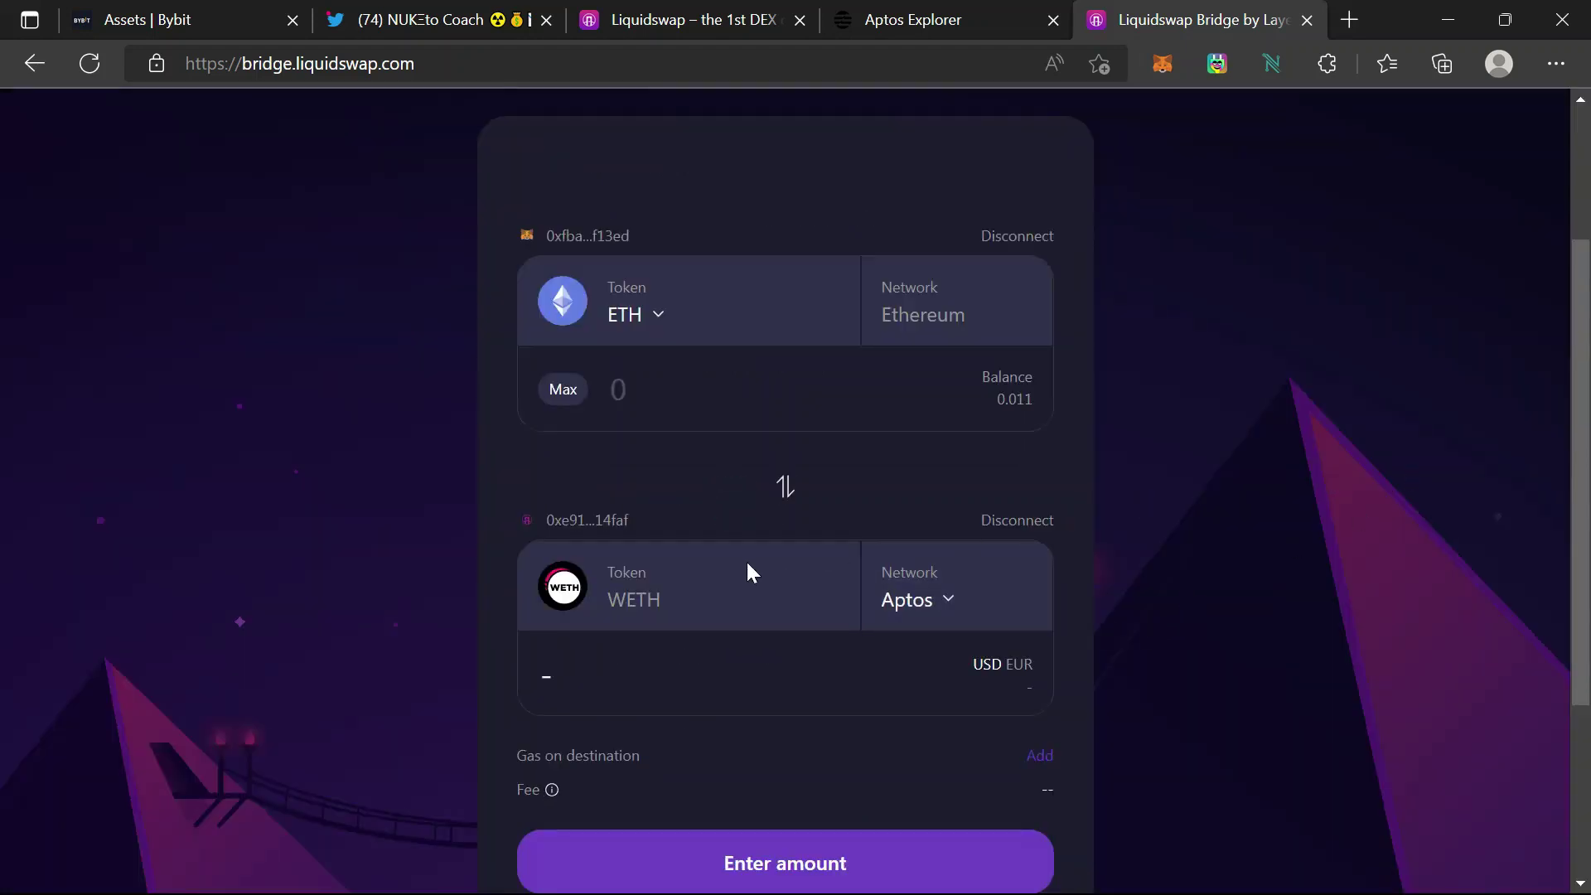
# Step: Set the amount of ETH to transfer from Ethereum to Aptos to 0.008
pyautogui.scroll(-1, 2, 655)
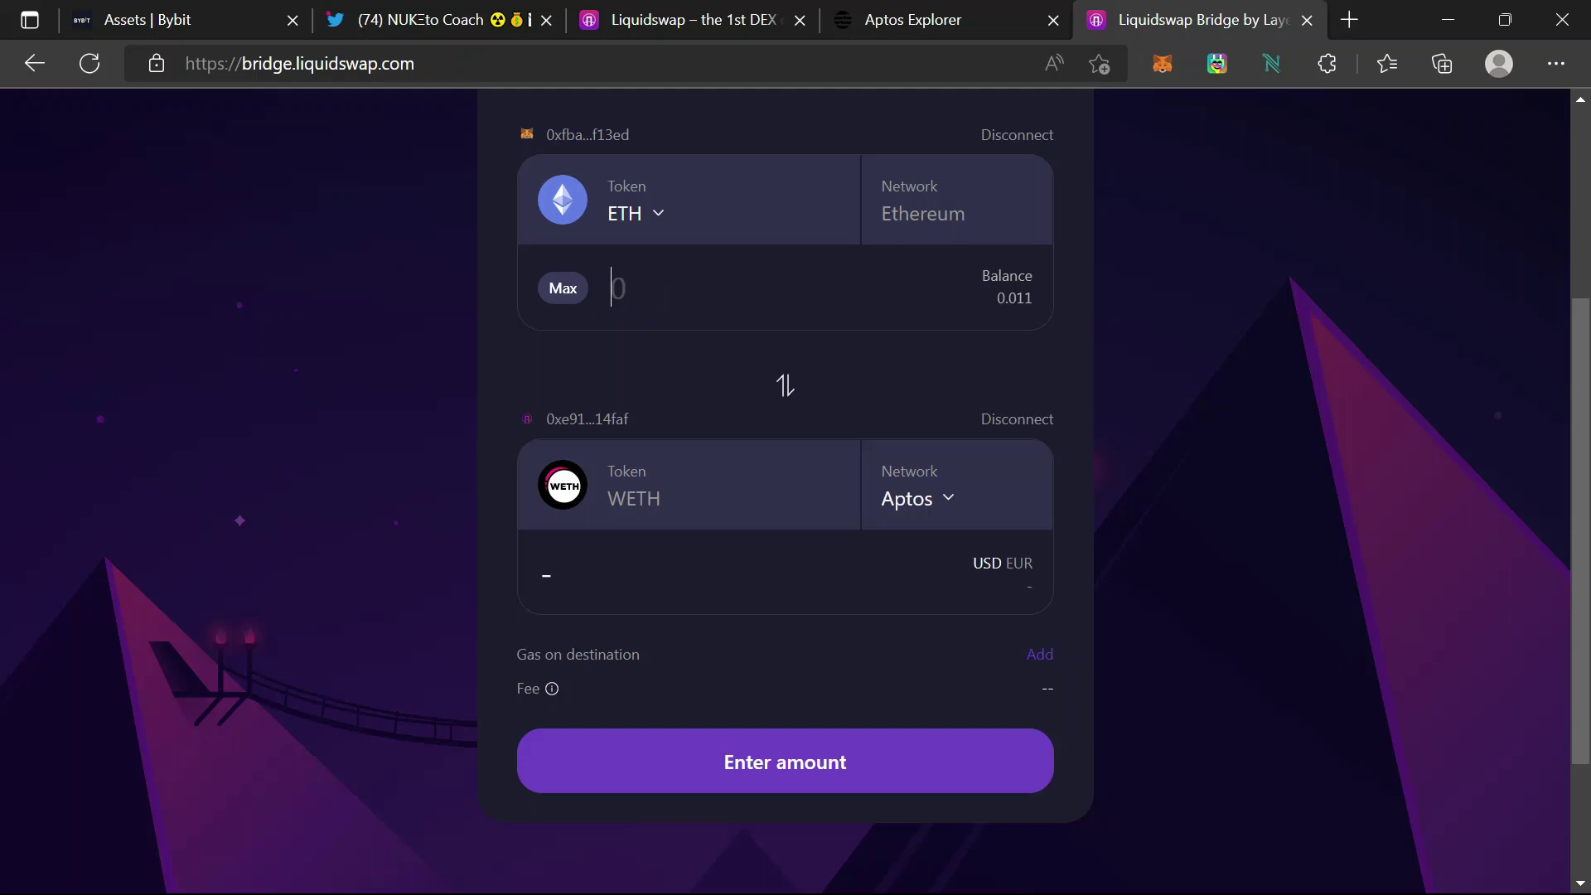
pyautogui.write('0.07')
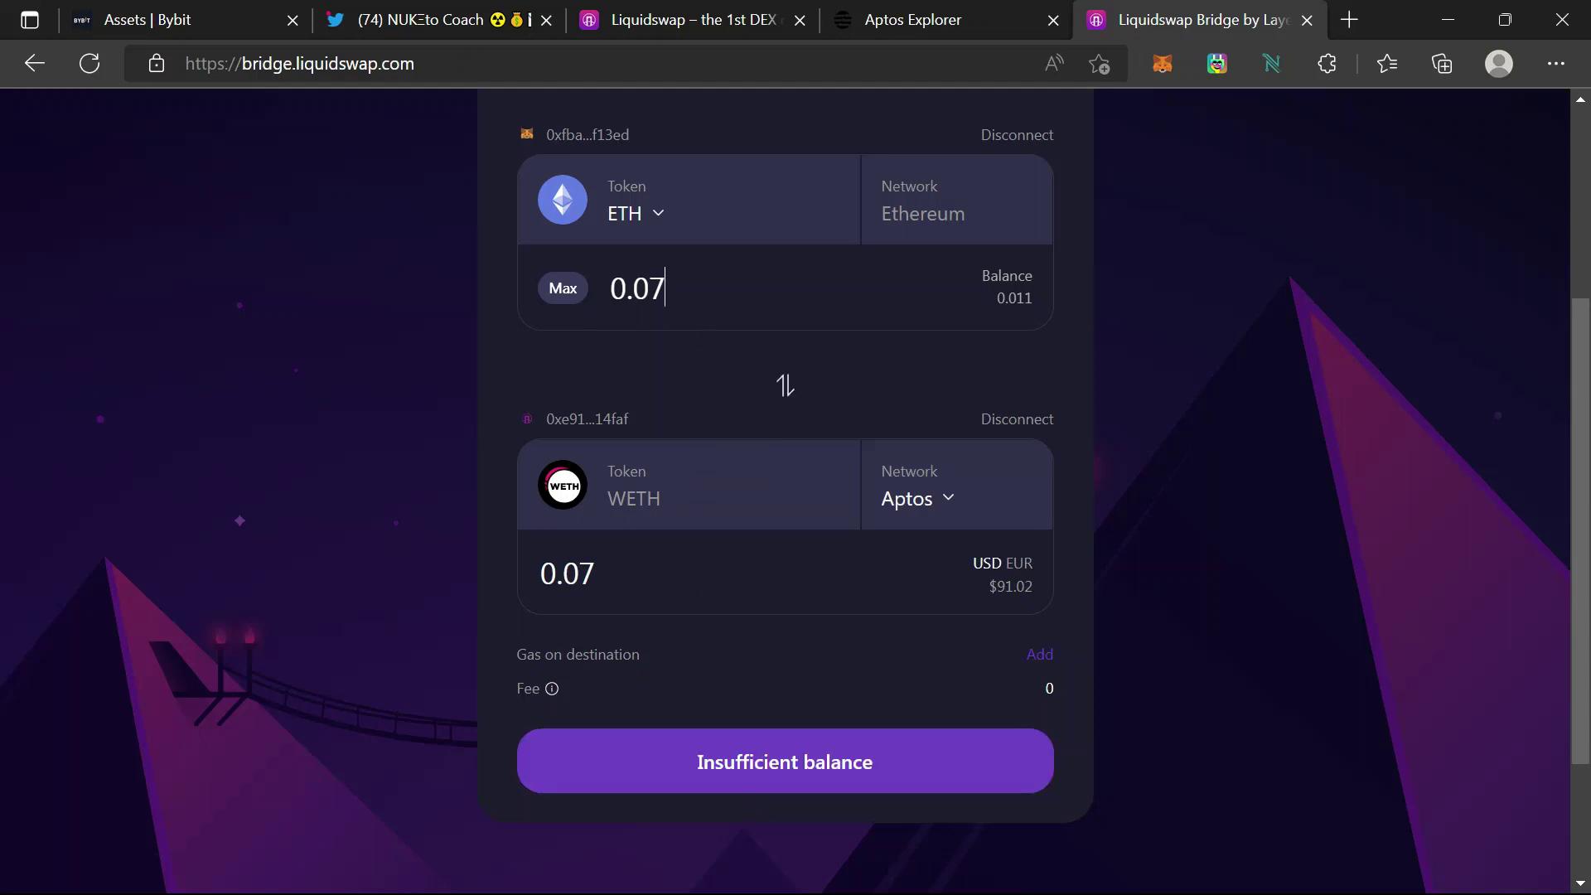
pyautogui.press('BackSpace')
pyautogui.write('5')
pyautogui.press('BackSpace')
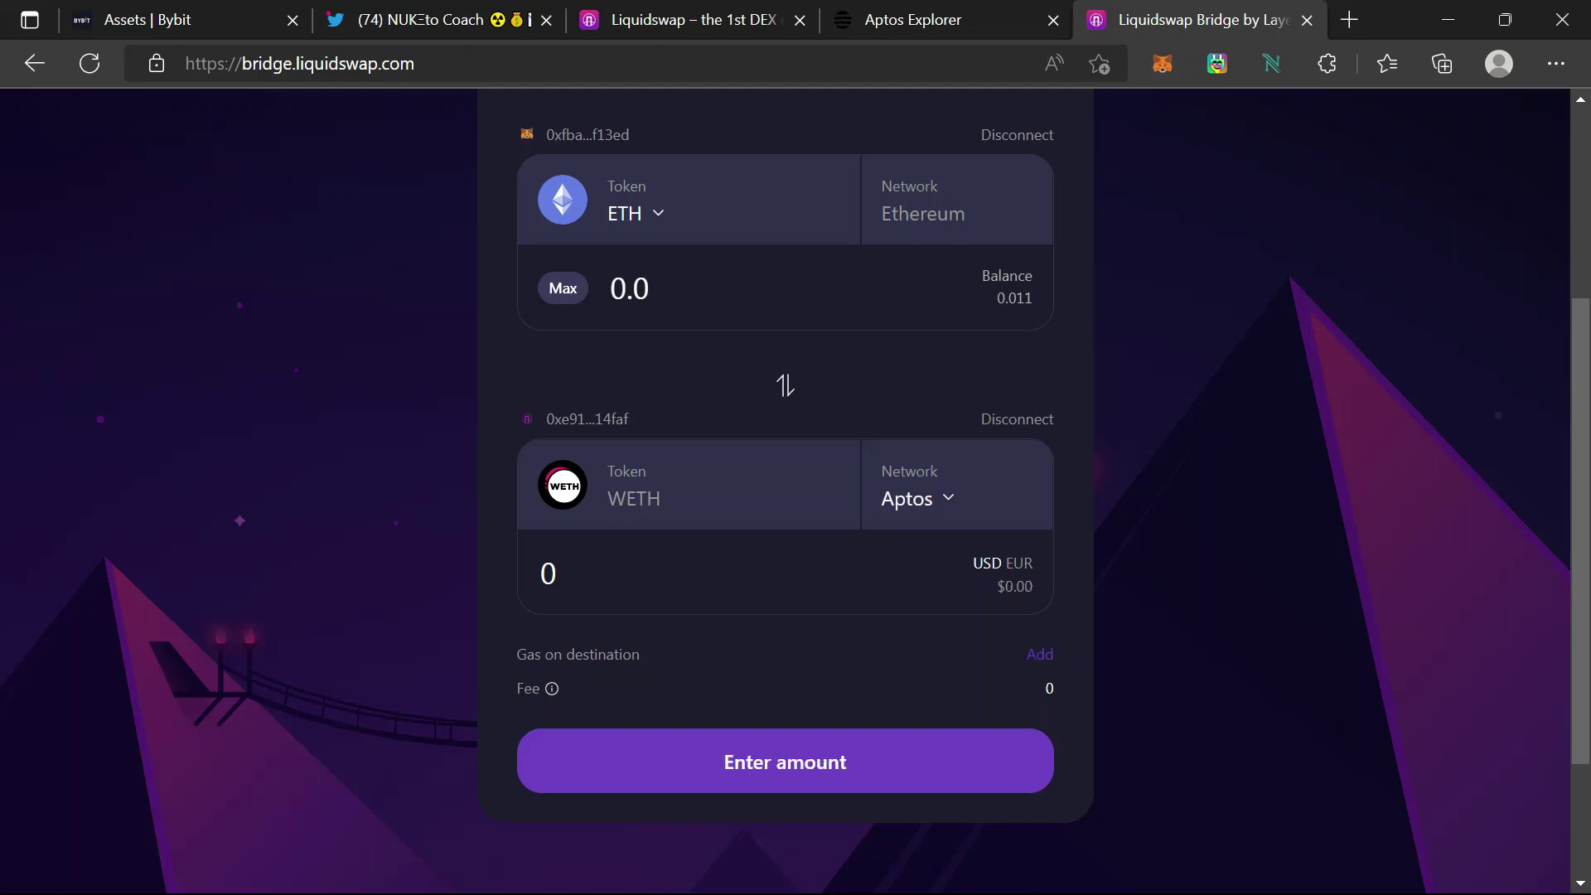
pyautogui.write('08')
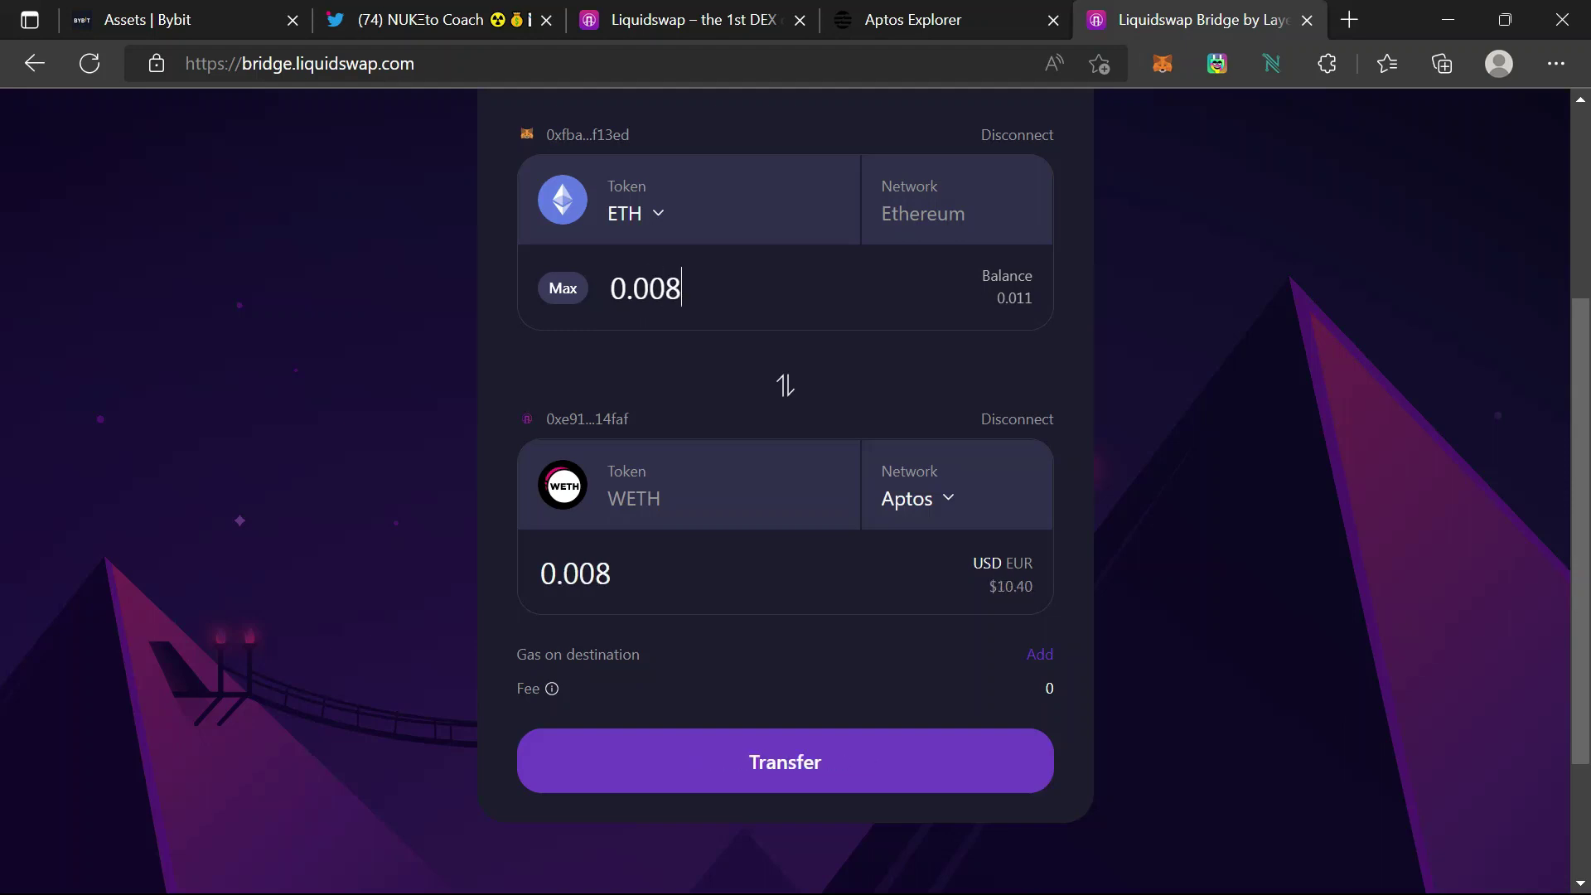
# Step: Try to transfer the ETH across the bridge, review the gas fee and total in MetaMask, and dismiss the wallet request
pyautogui.click(810, 786)
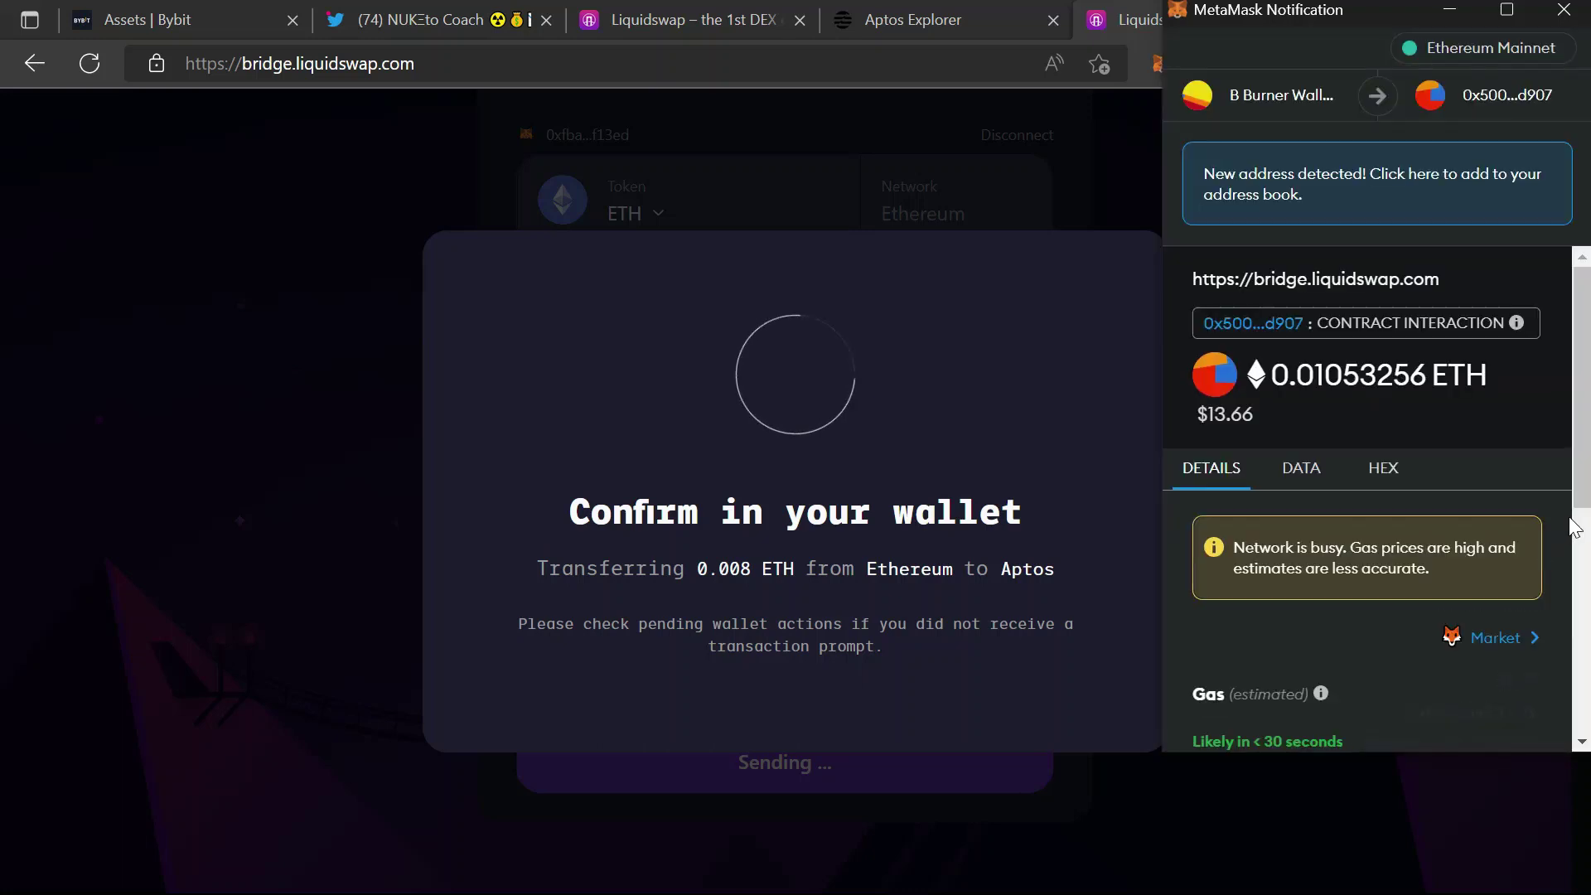
pyautogui.scroll(-1, 1578, 528)
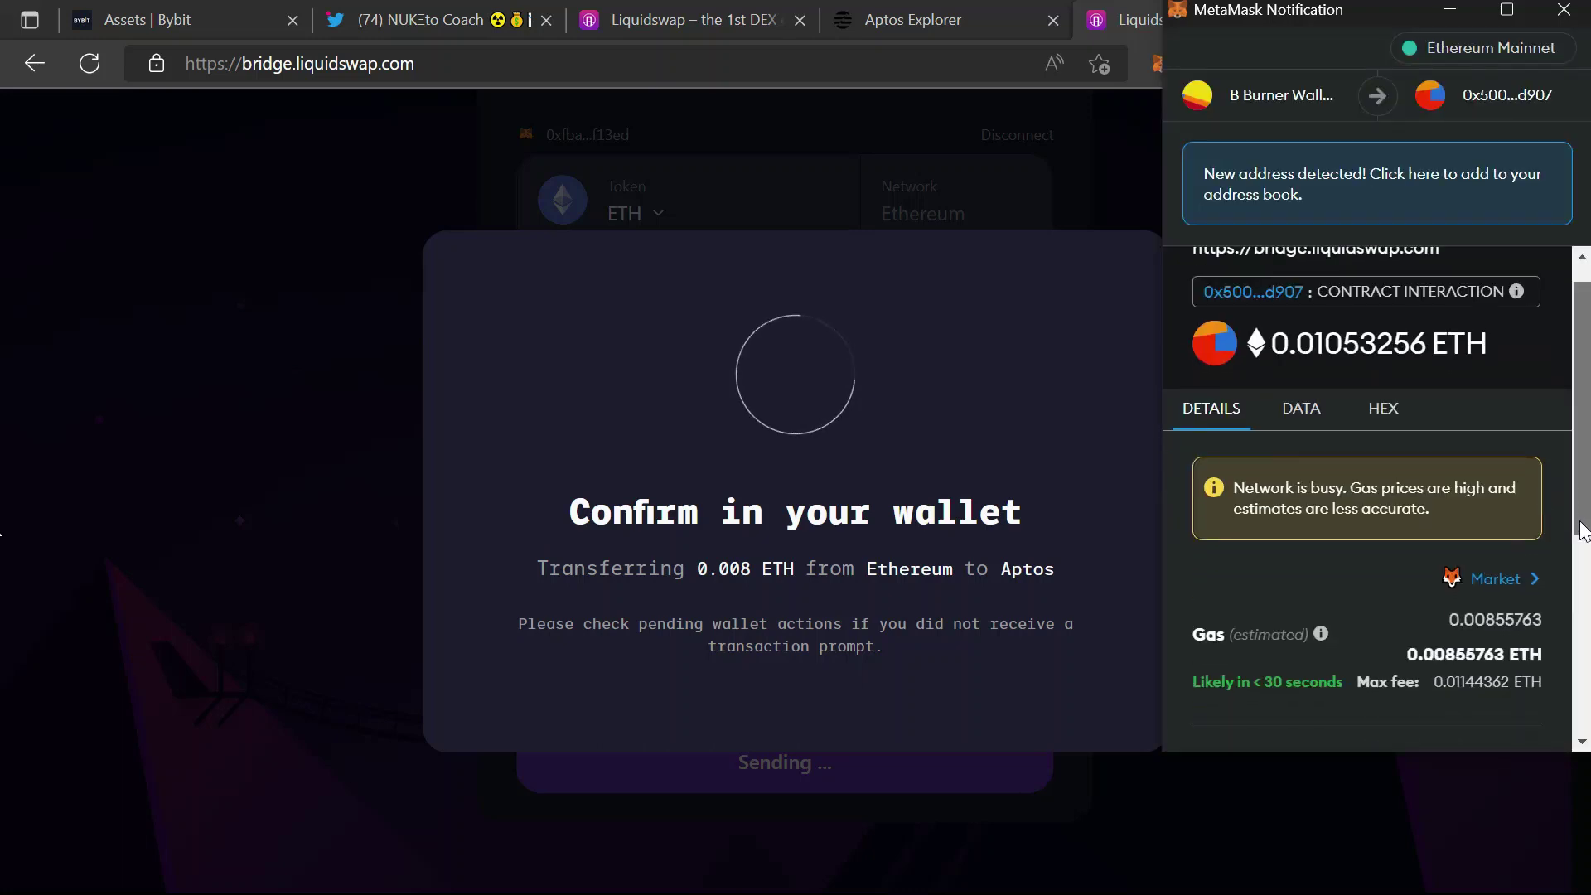
pyautogui.moveTo(1583, 530); pyautogui.dragTo(1583, 563)
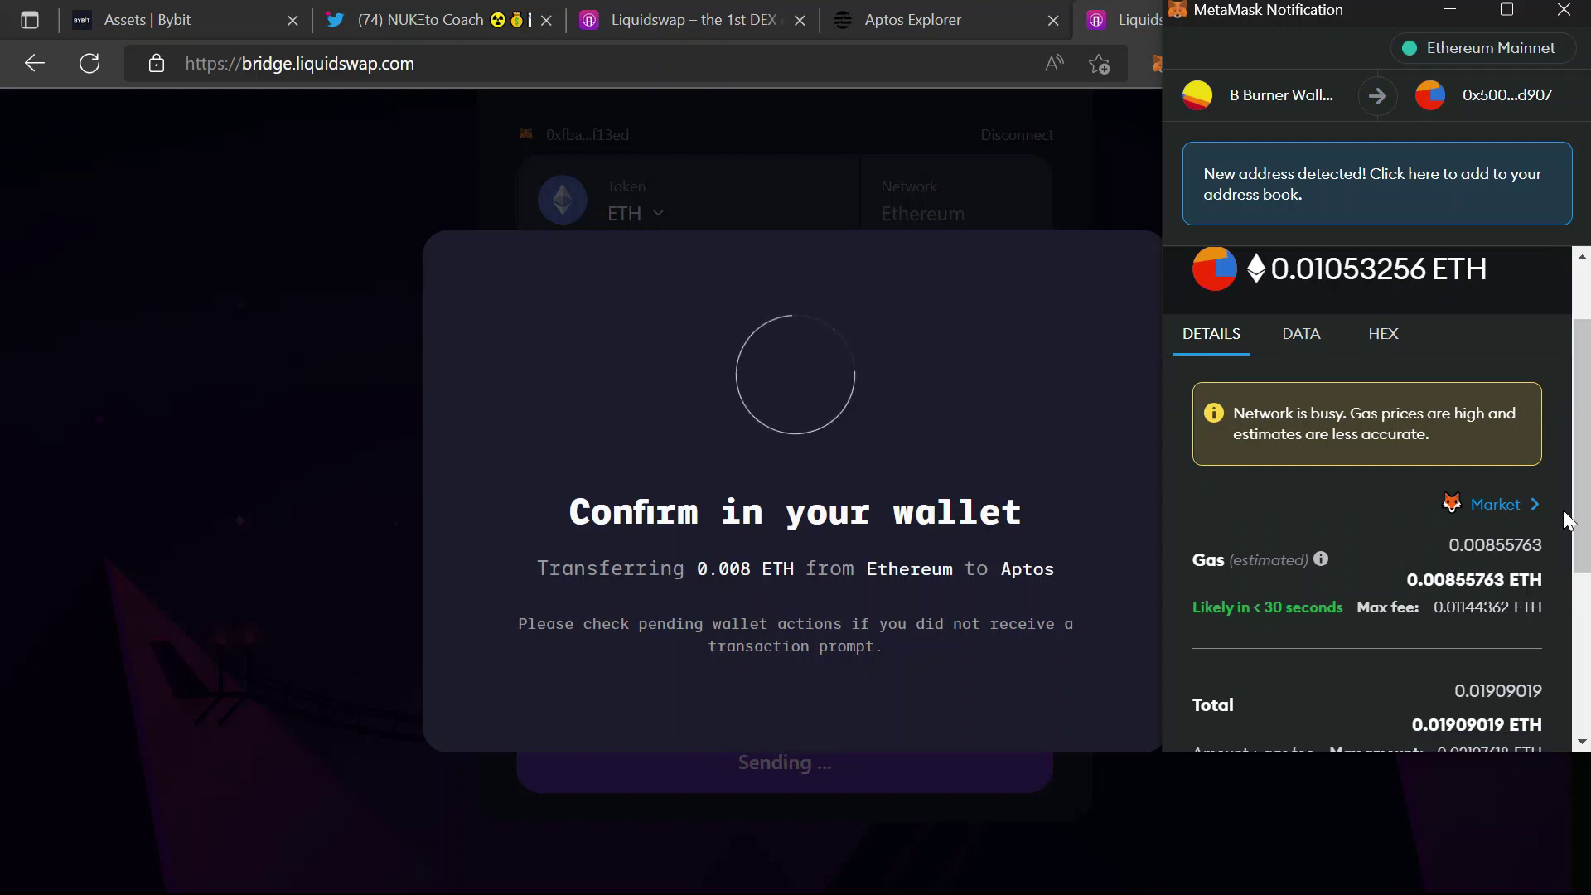
pyautogui.scroll(-3, 1566, 522)
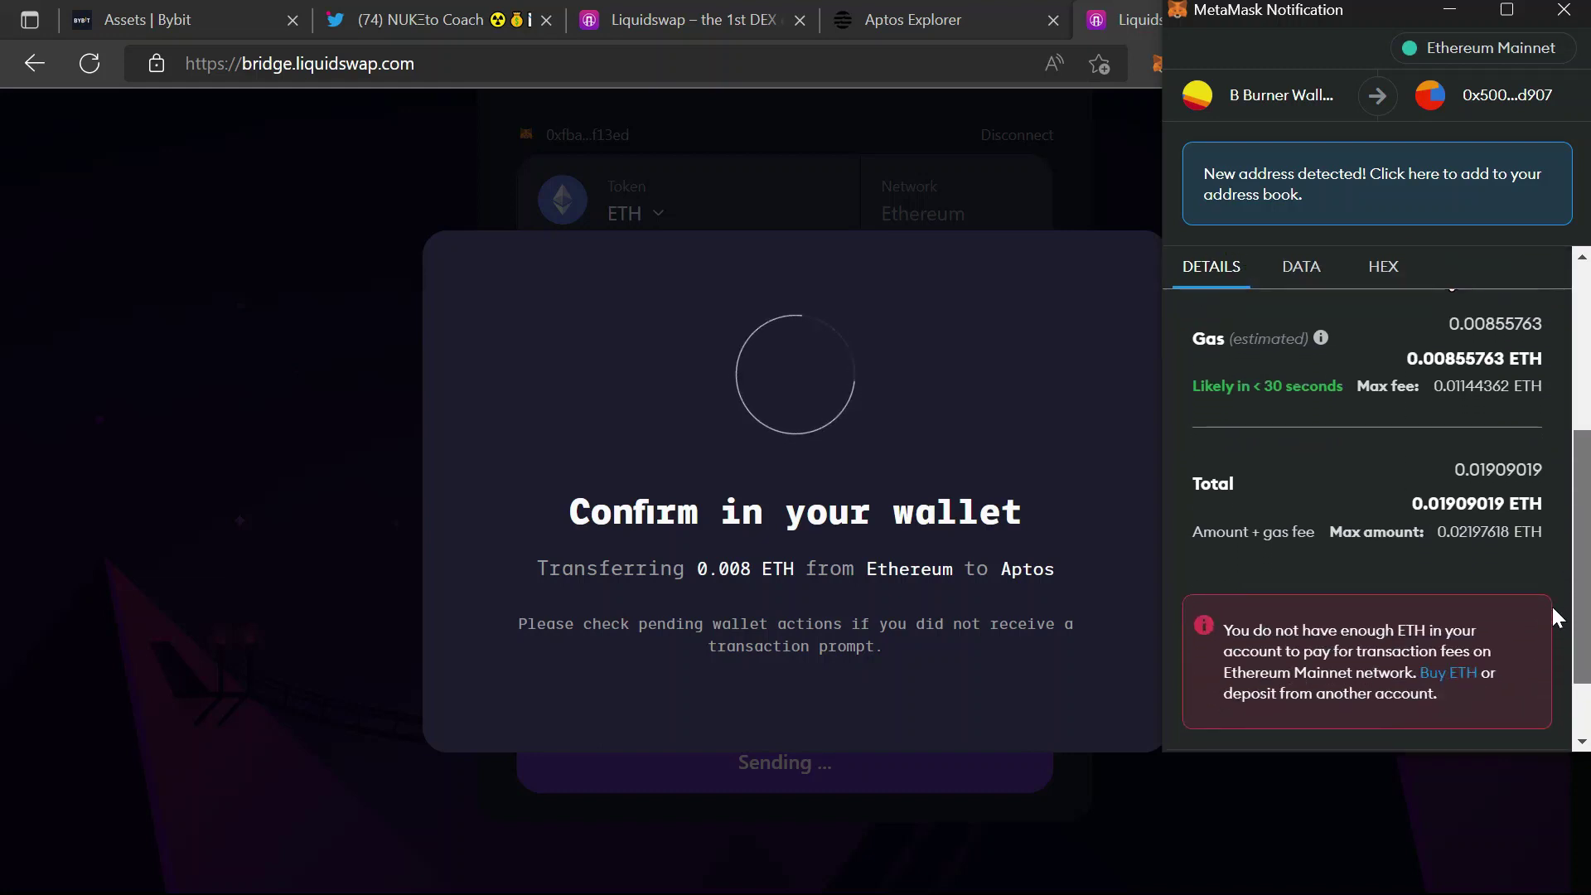
pyautogui.scroll(-2, 1555, 617)
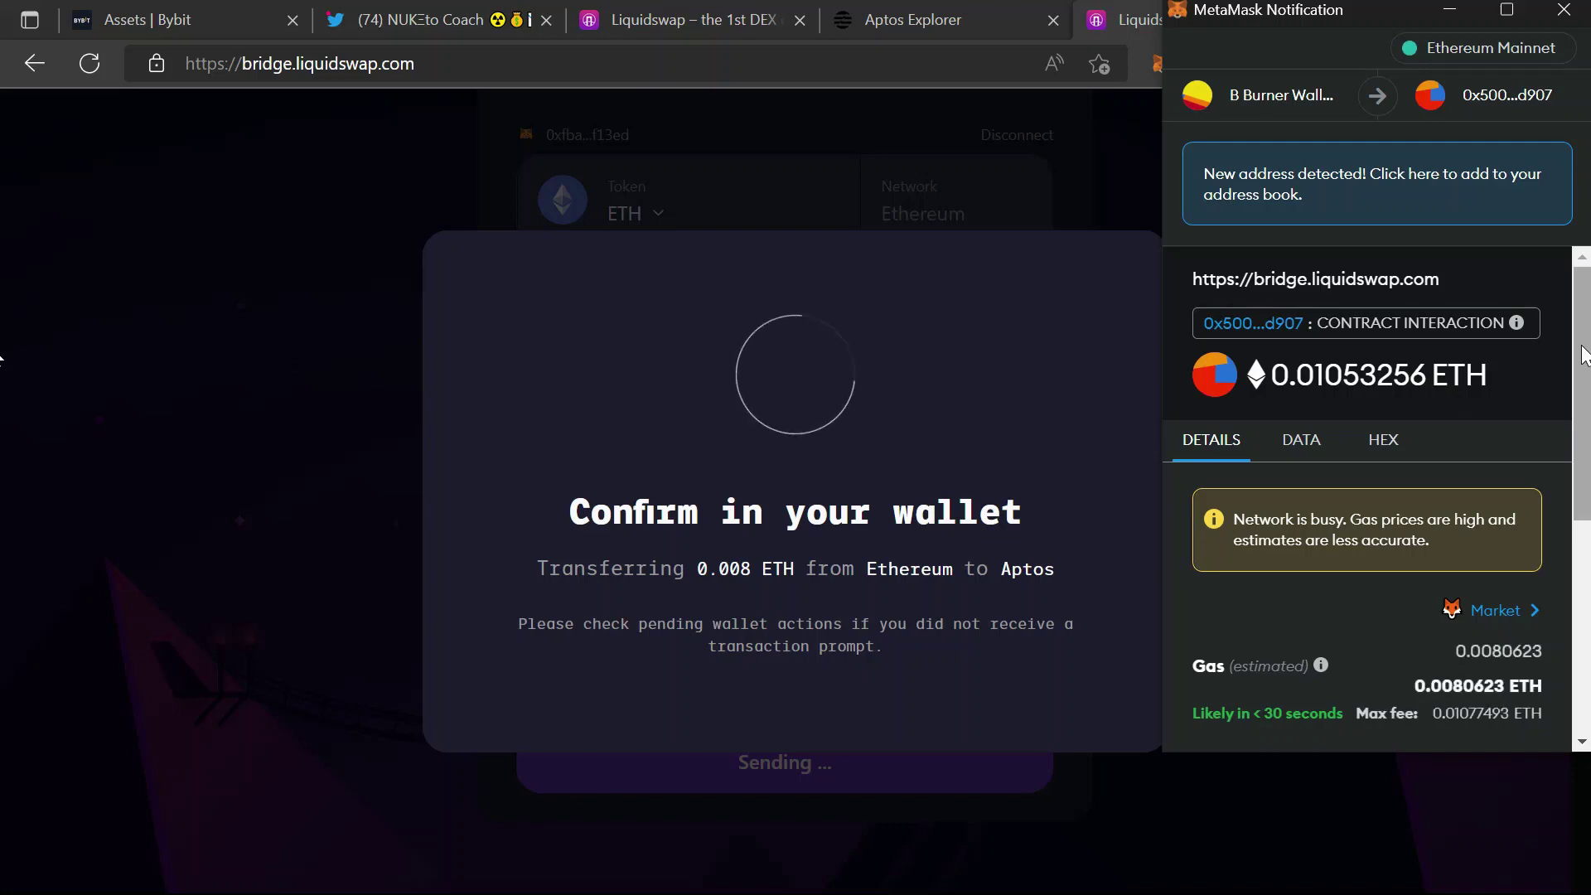
pyautogui.moveTo(1583, 355); pyautogui.dragTo(1585, 298)
pyautogui.click(1564, 10)
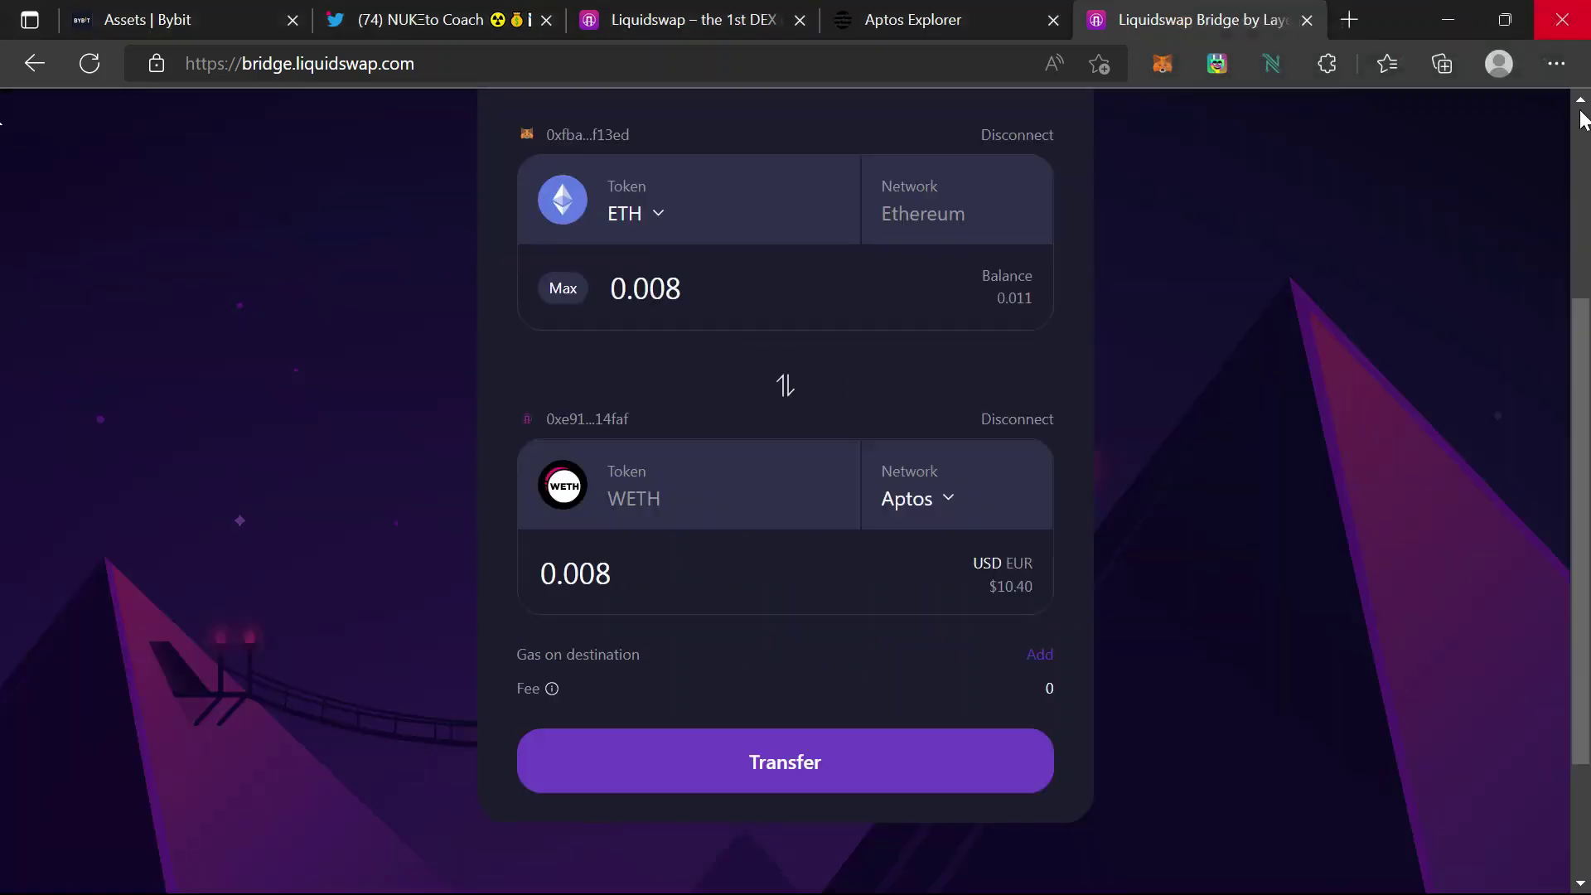
pyautogui.scroll(4, 2, 283)
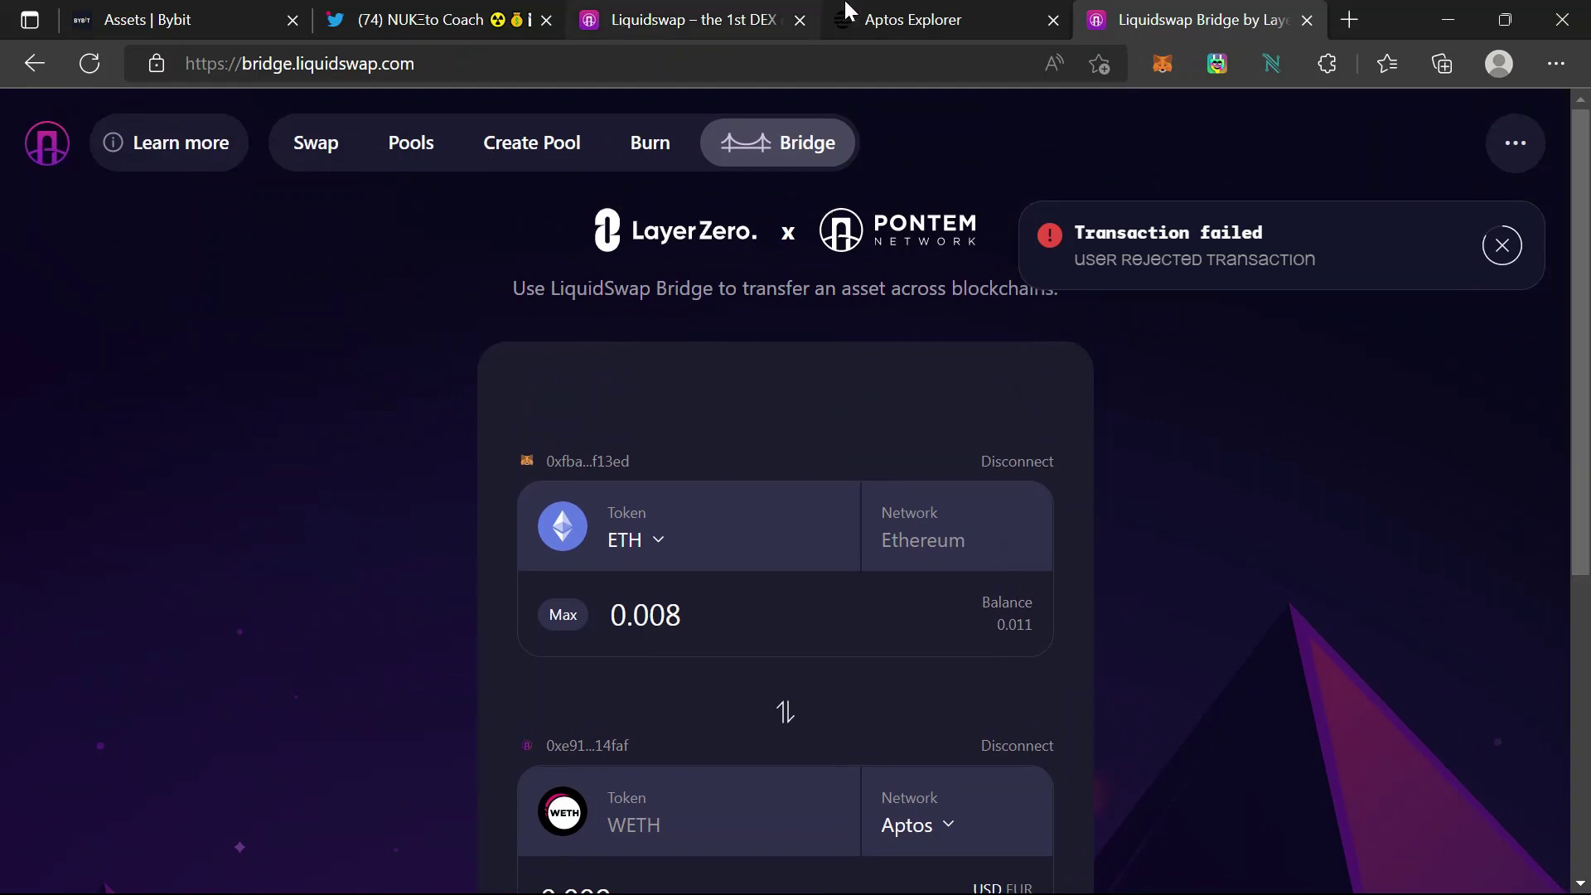
# Step: Return to the Liquidswap swap page and reverse the pair to exchange 154 USDC for APT
pyautogui.click(699, 20)
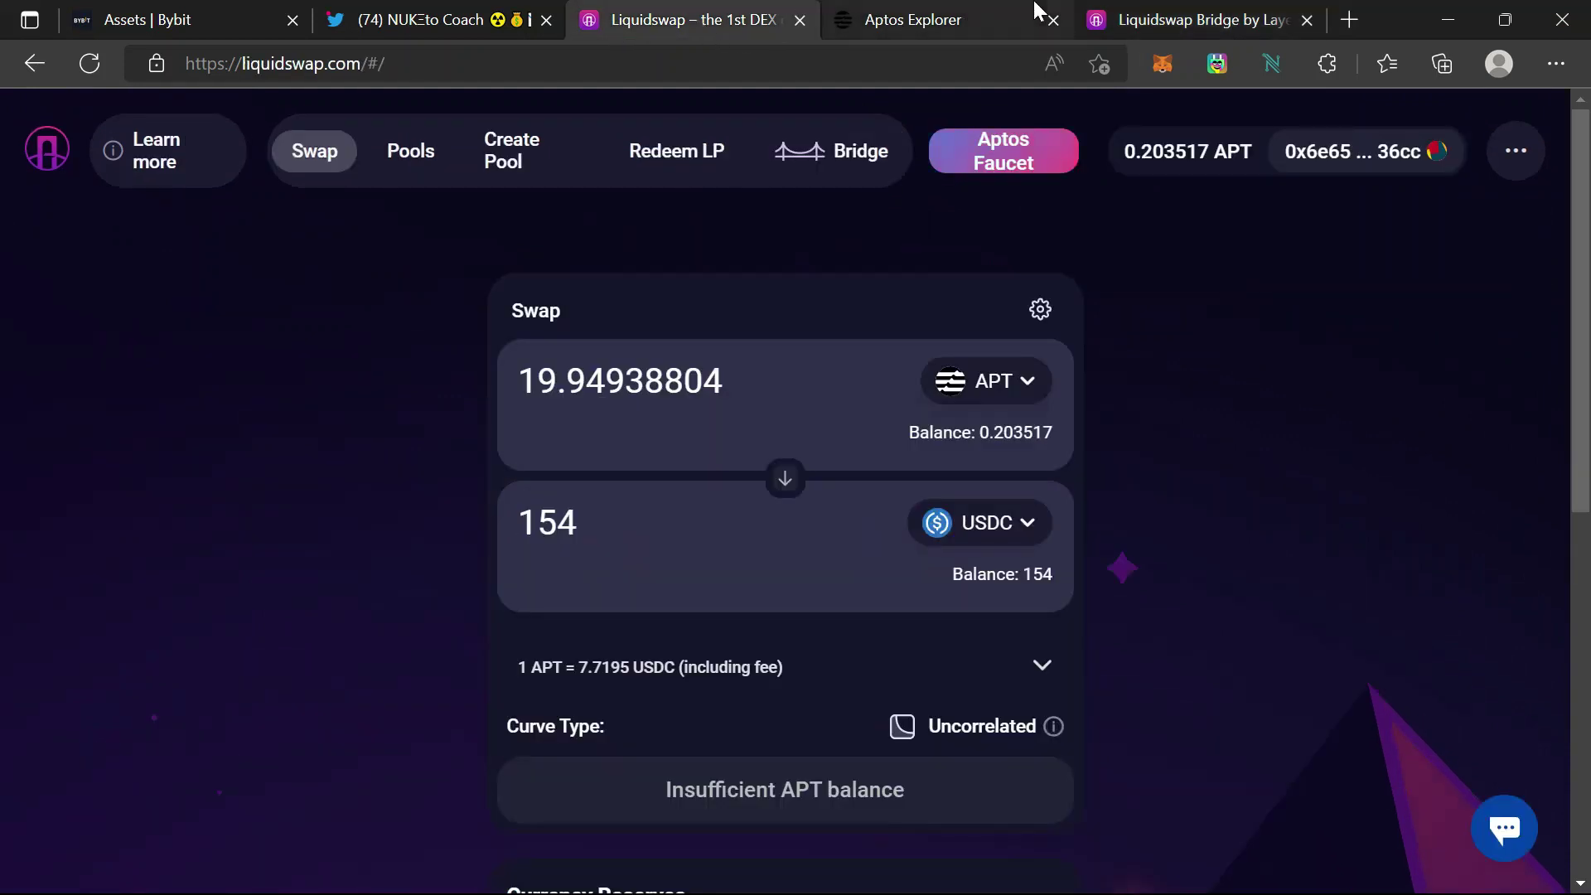
pyautogui.click(1148, 10)
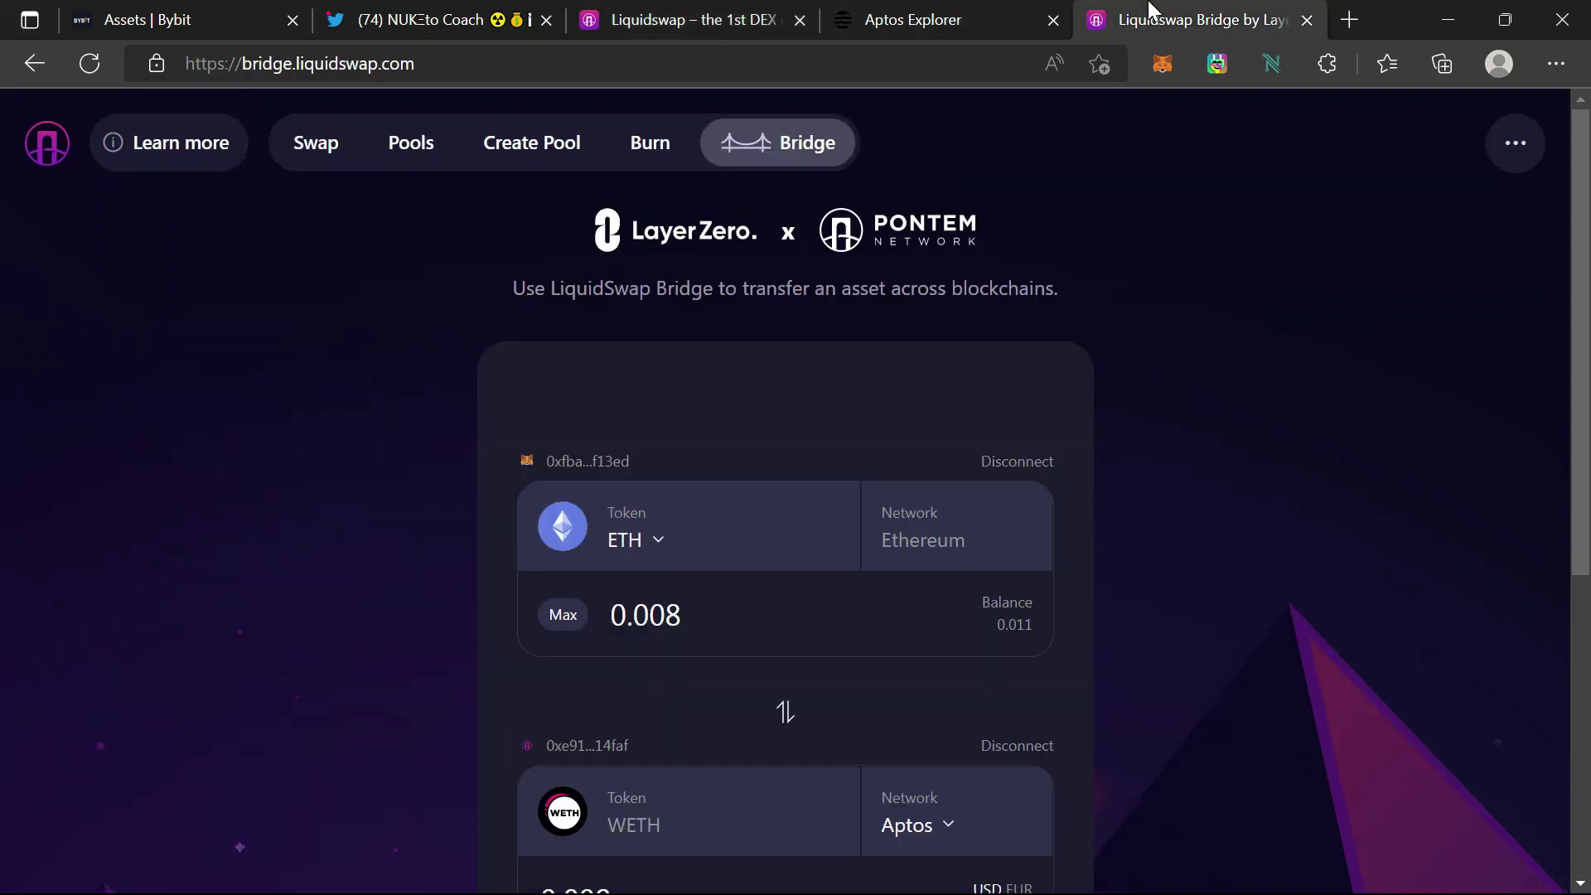
pyautogui.click(698, 18)
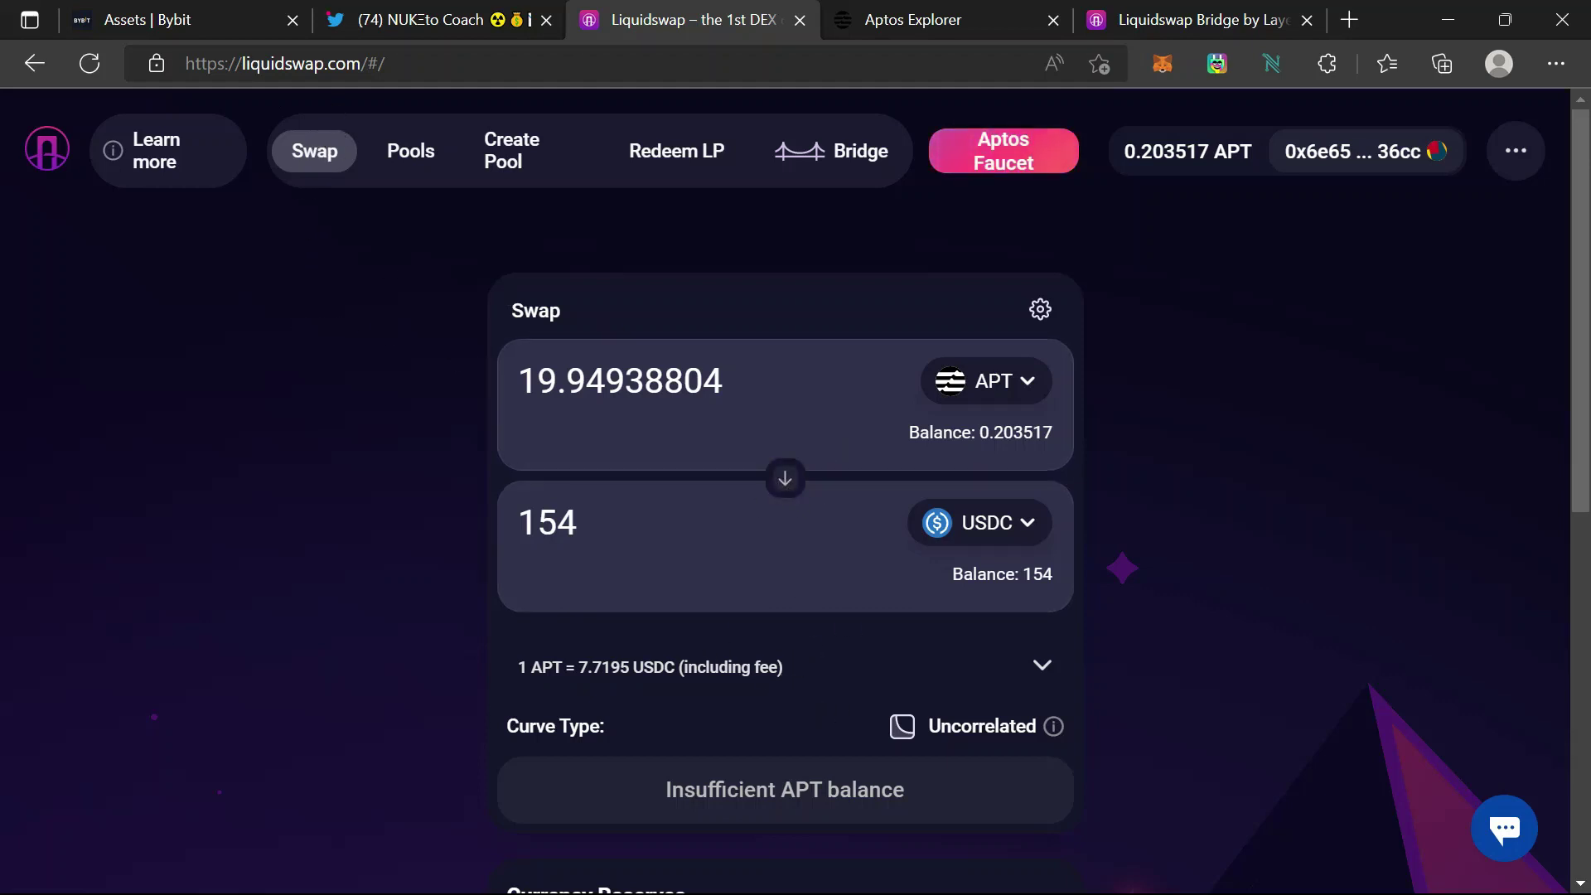
pyautogui.hotkey('ctrl', 'a')
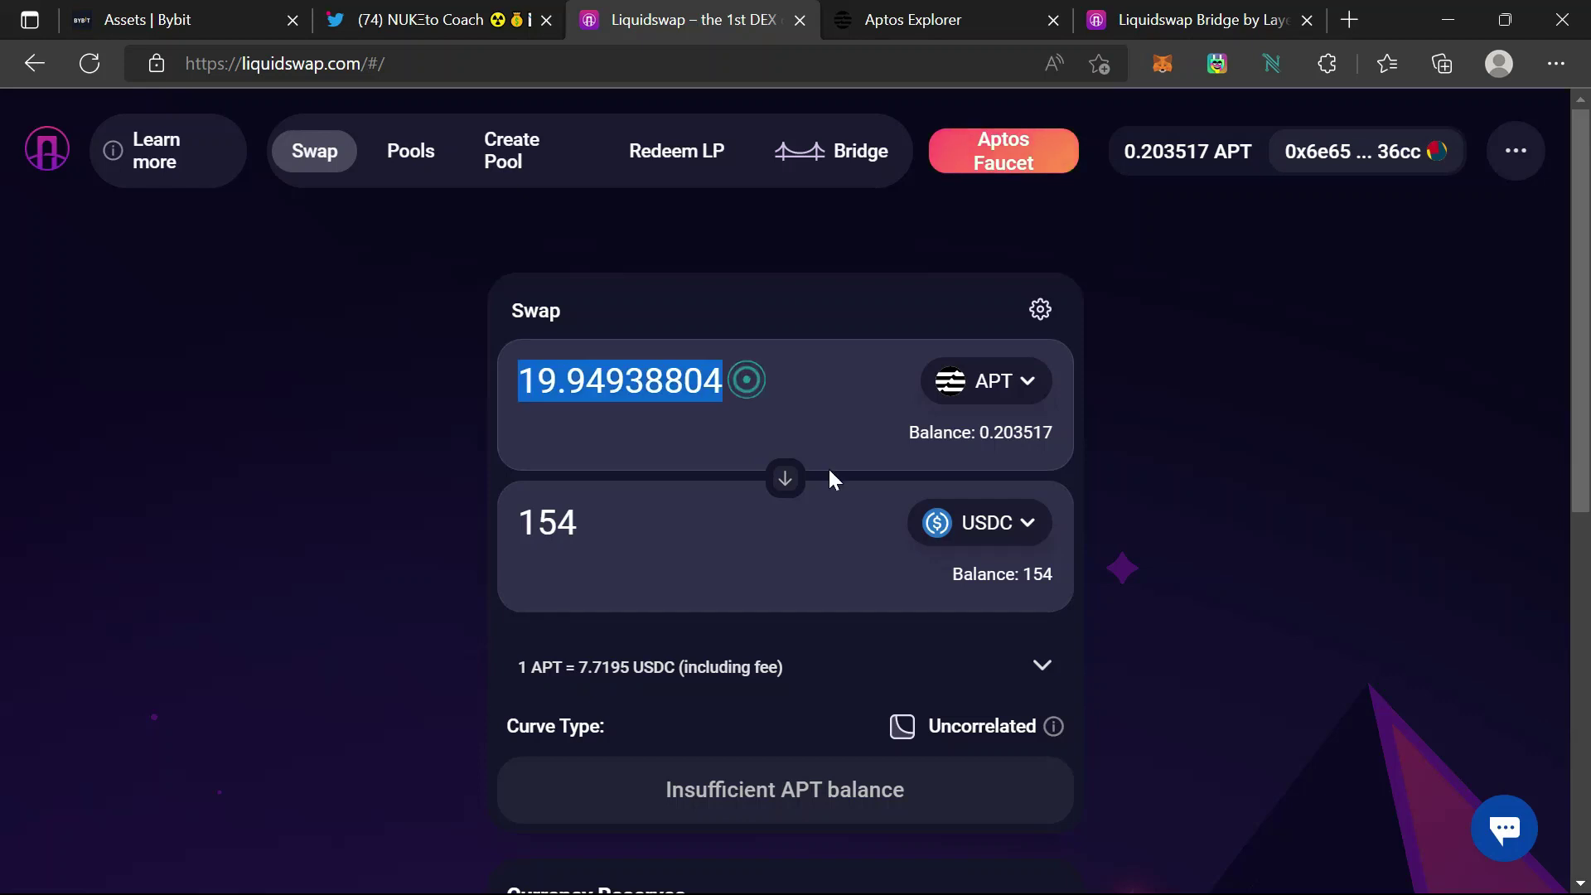
pyautogui.click(783, 478)
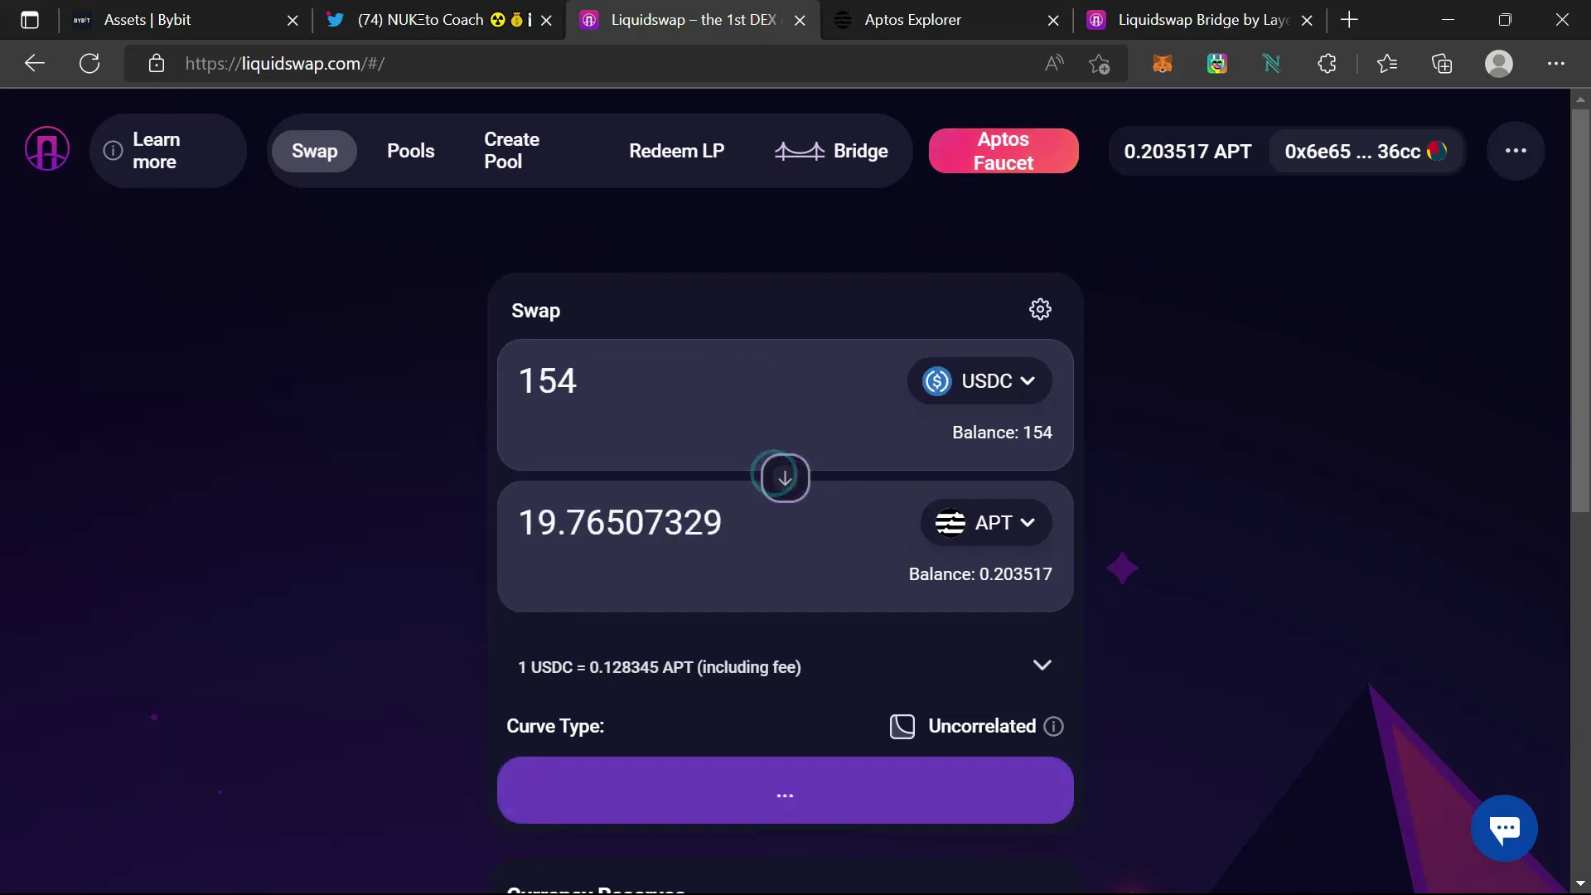
# Step: Confirm the USDC to APT swap, approve the transaction in Petra, and dismiss the transaction summary
pyautogui.click(802, 820)
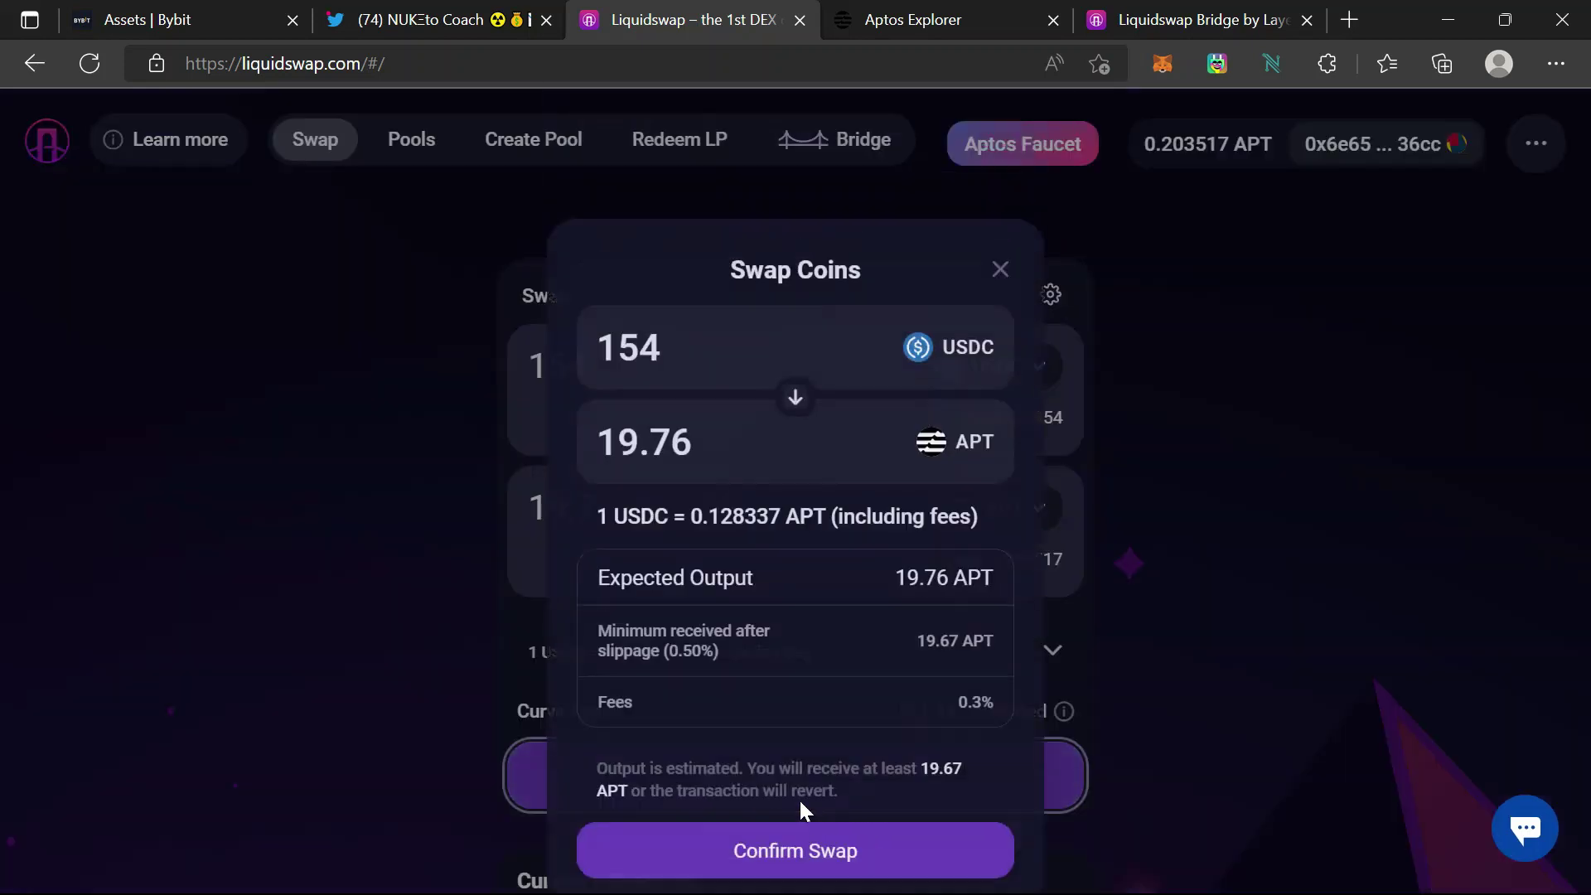
pyautogui.click(845, 875)
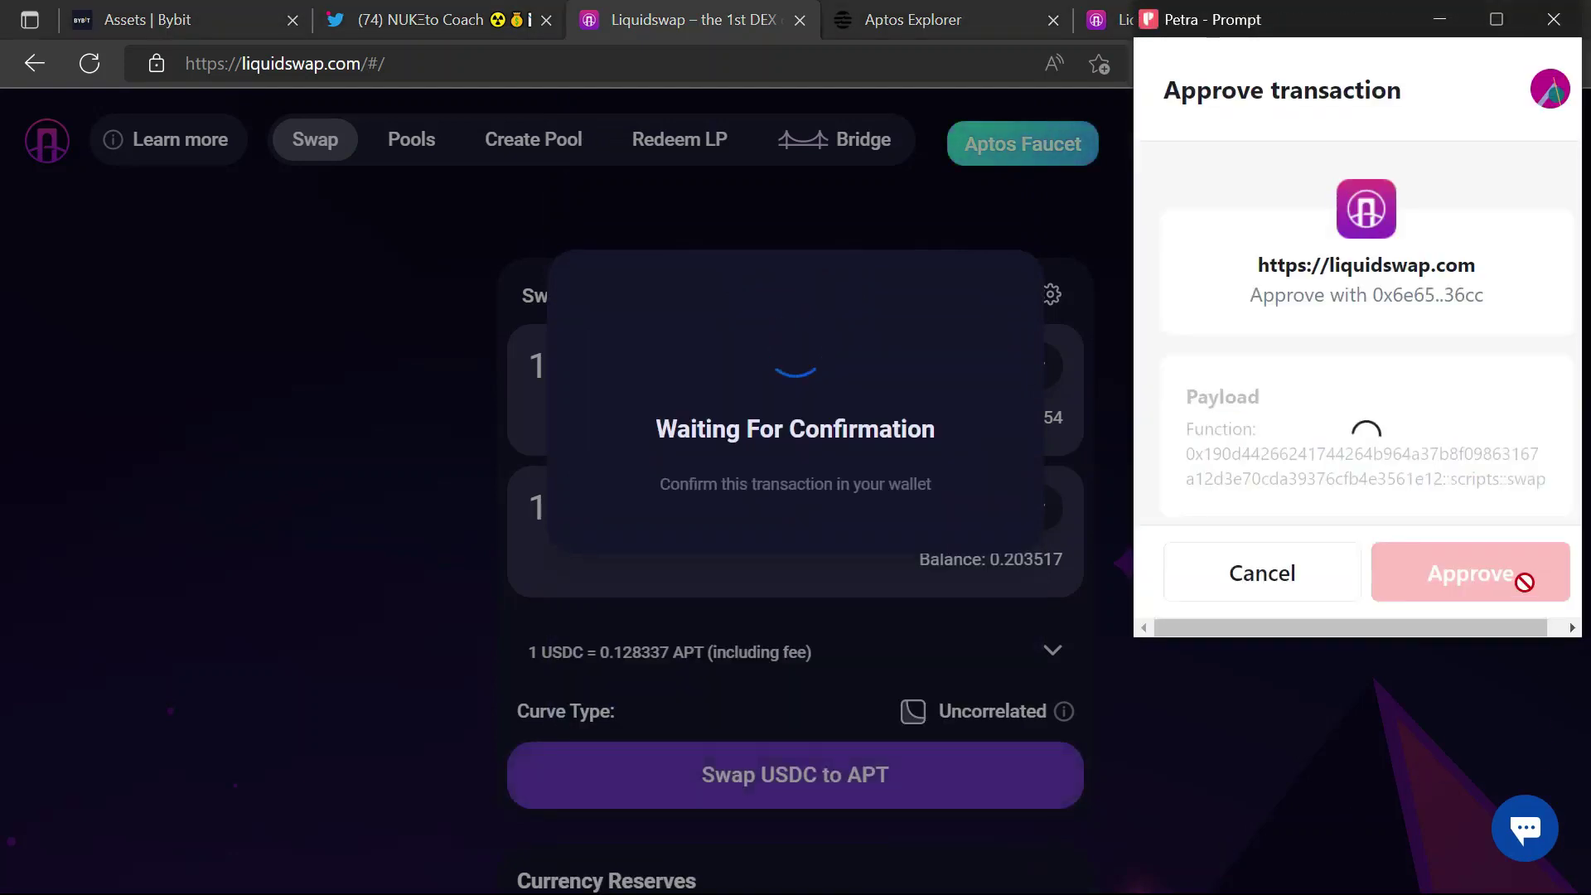
pyautogui.click(1523, 576)
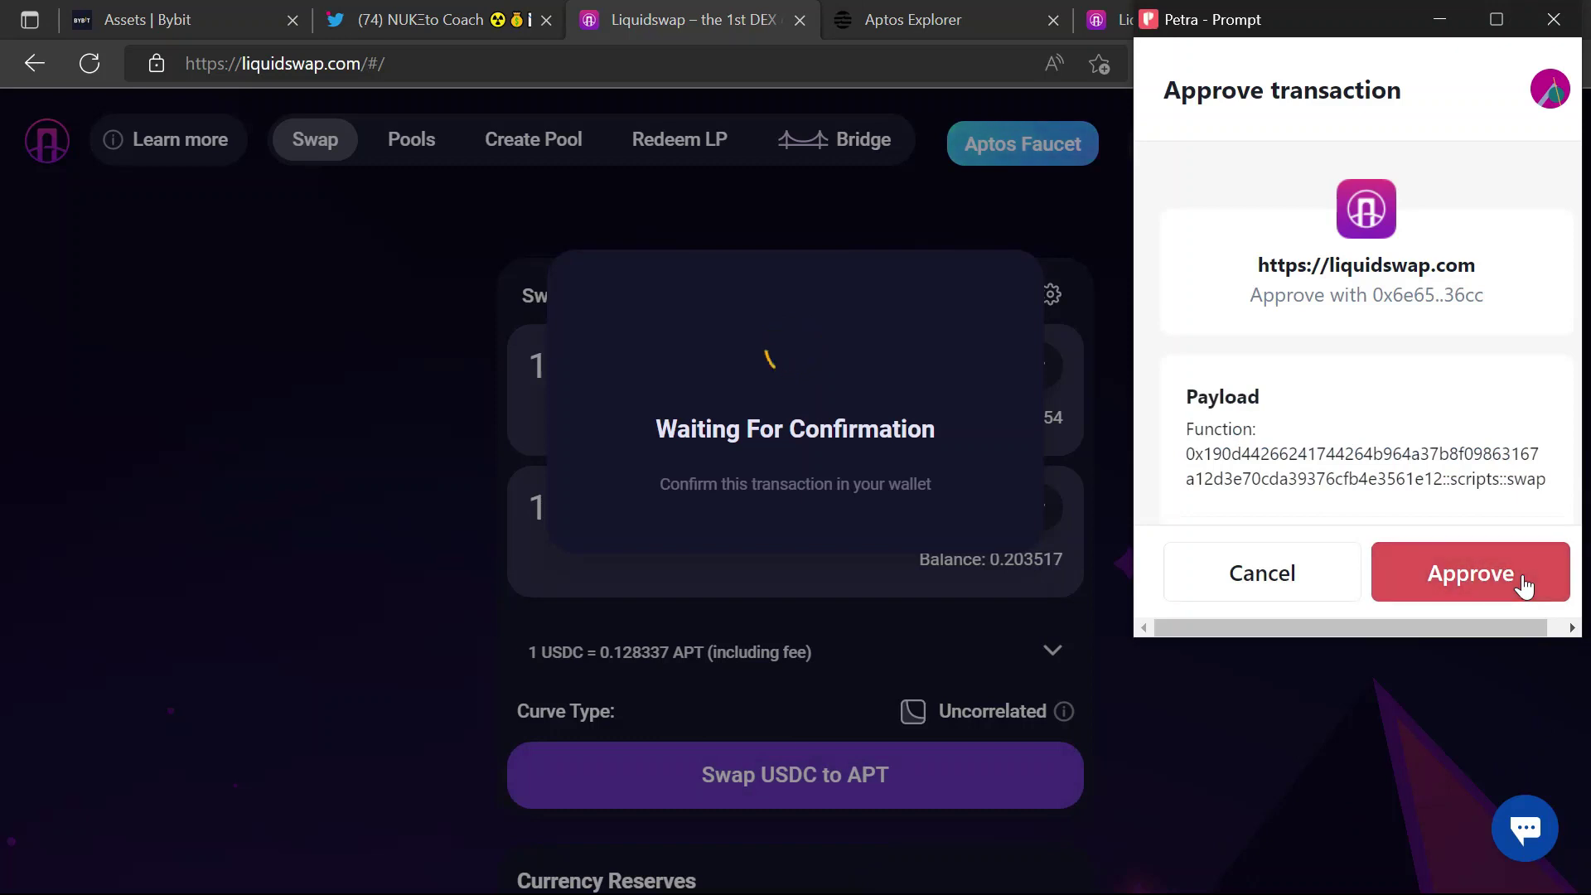
pyautogui.click(1168, 15)
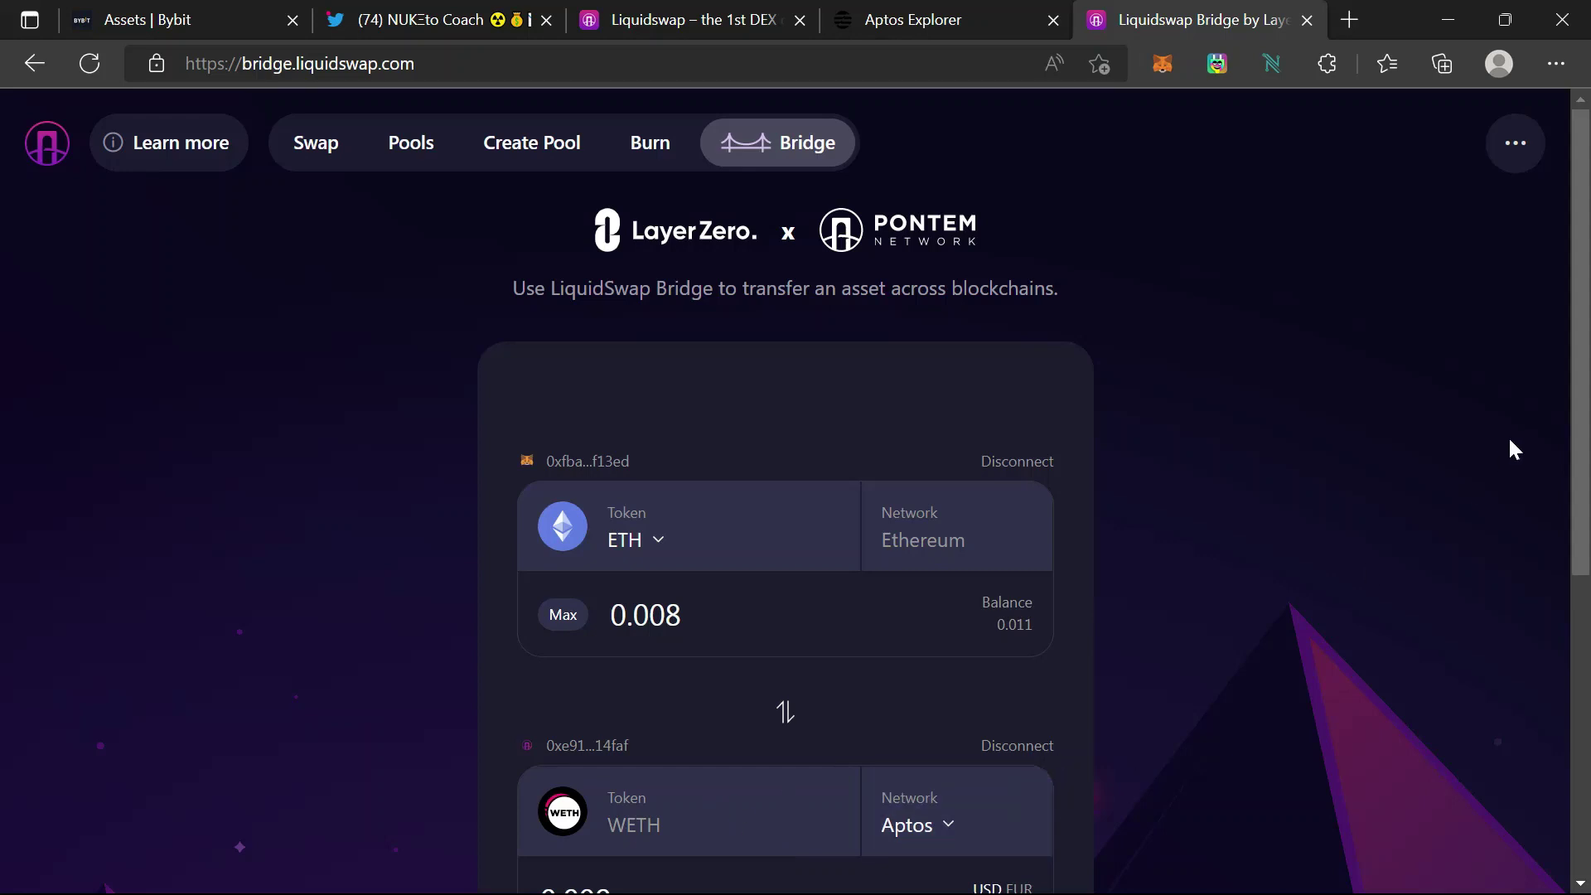
pyautogui.click(719, 15)
pyautogui.click(797, 868)
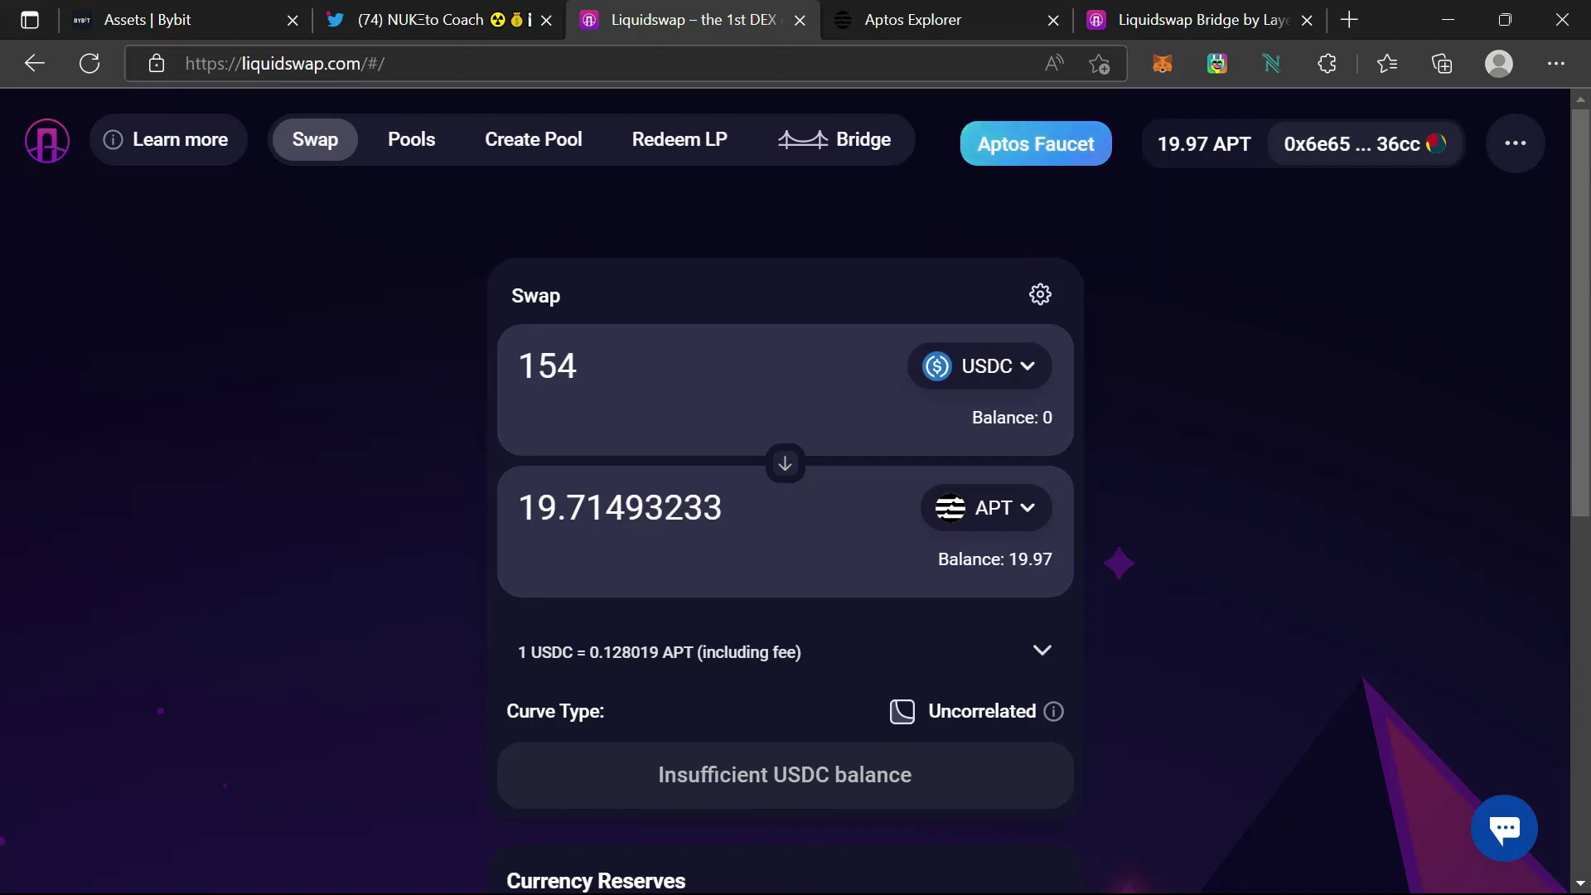
pyautogui.click(1336, 72)
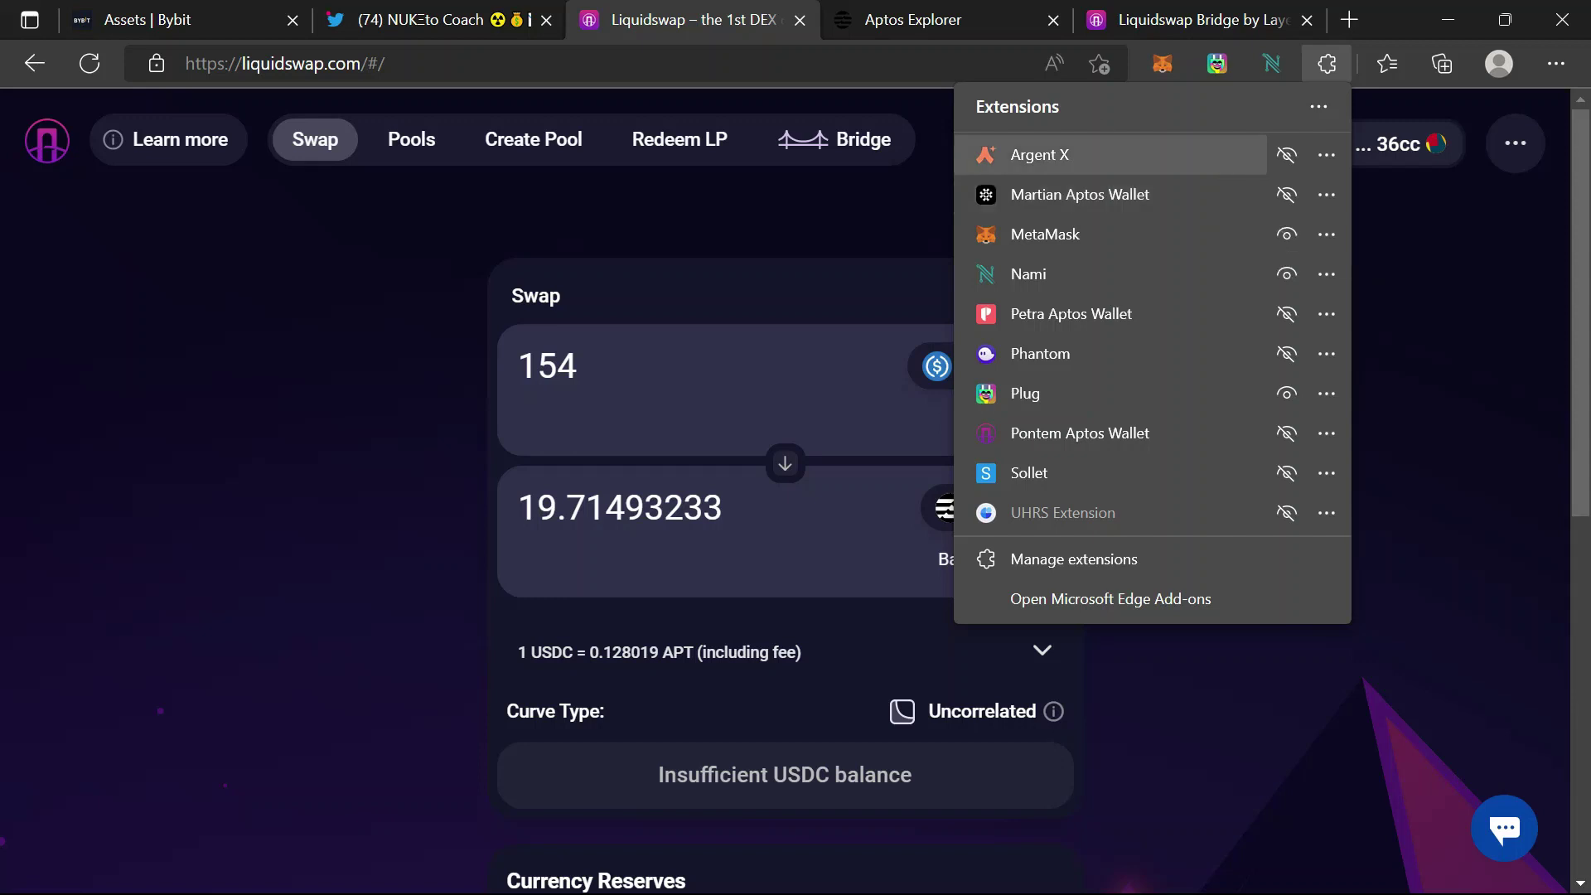
pyautogui.click(845, 240)
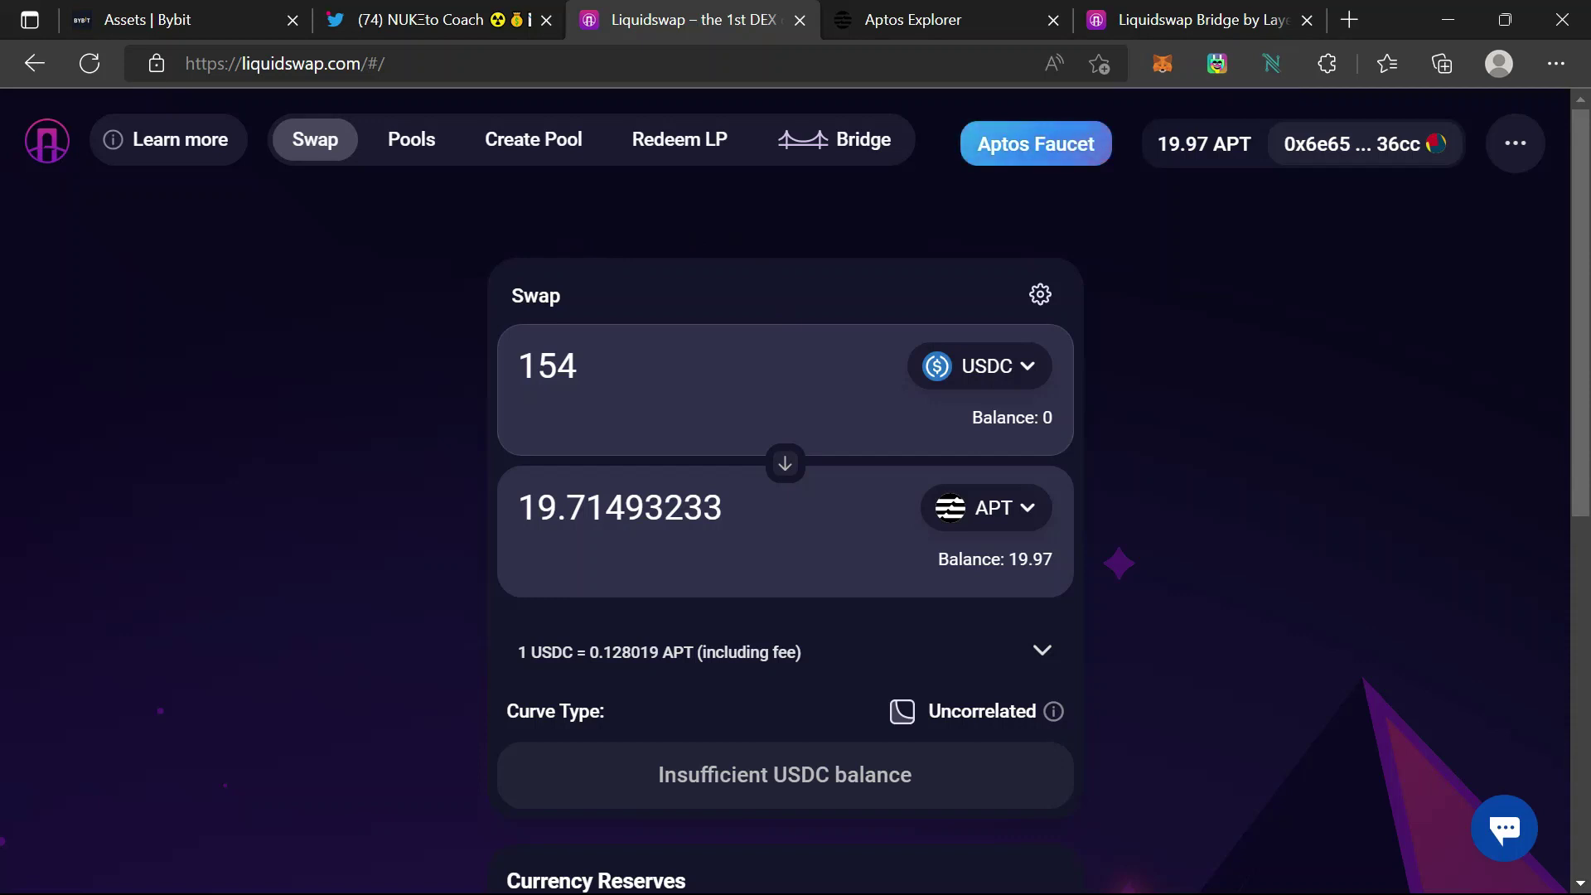
pyautogui.click(429, 12)
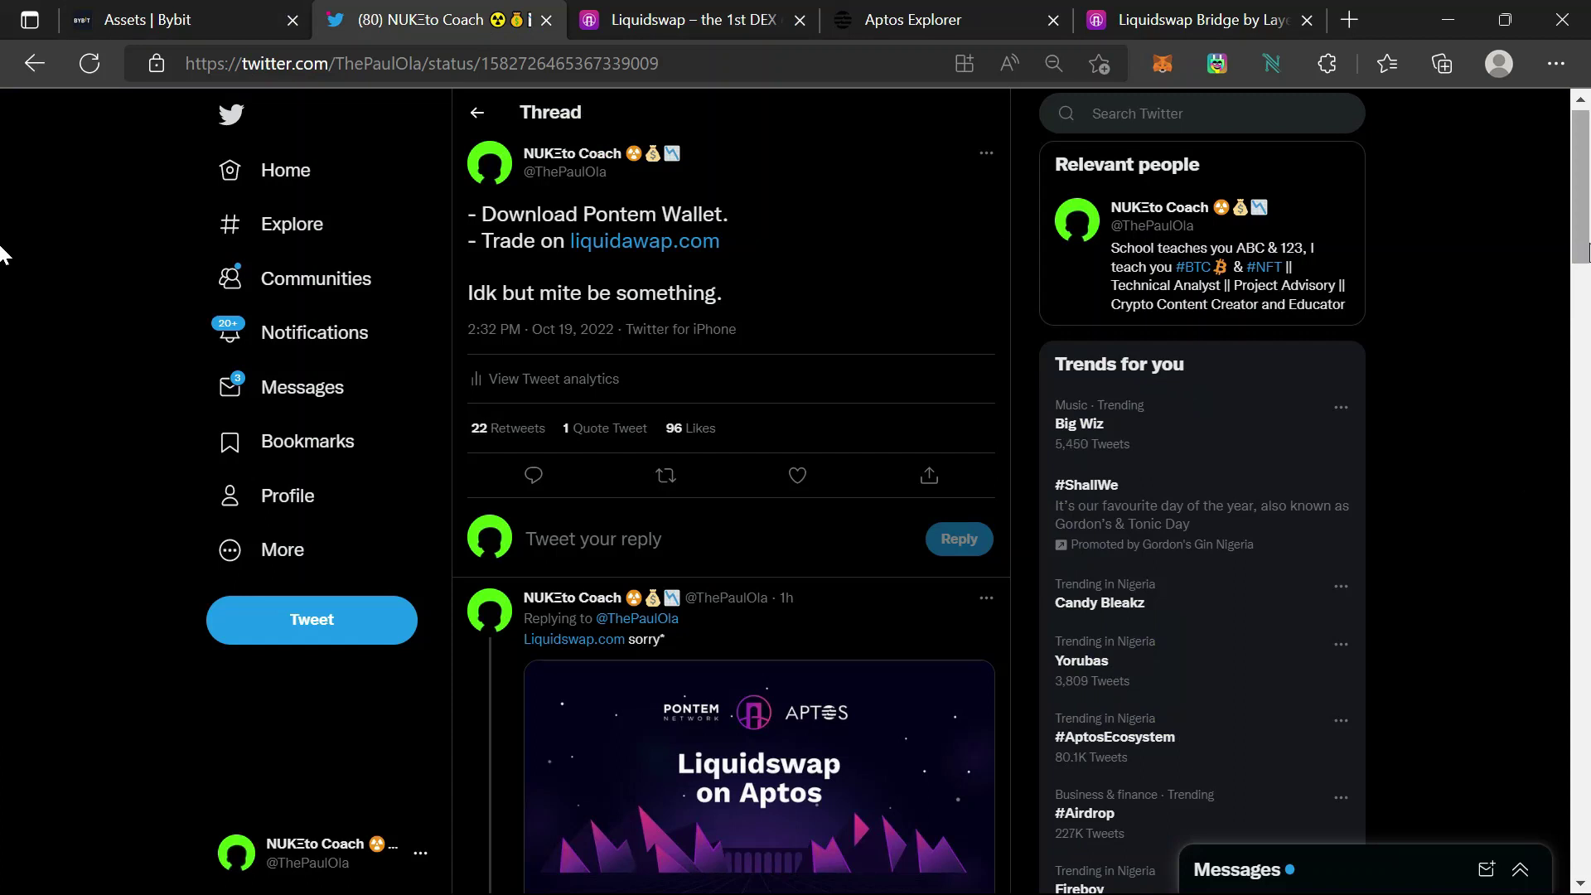
pyautogui.click(718, 12)
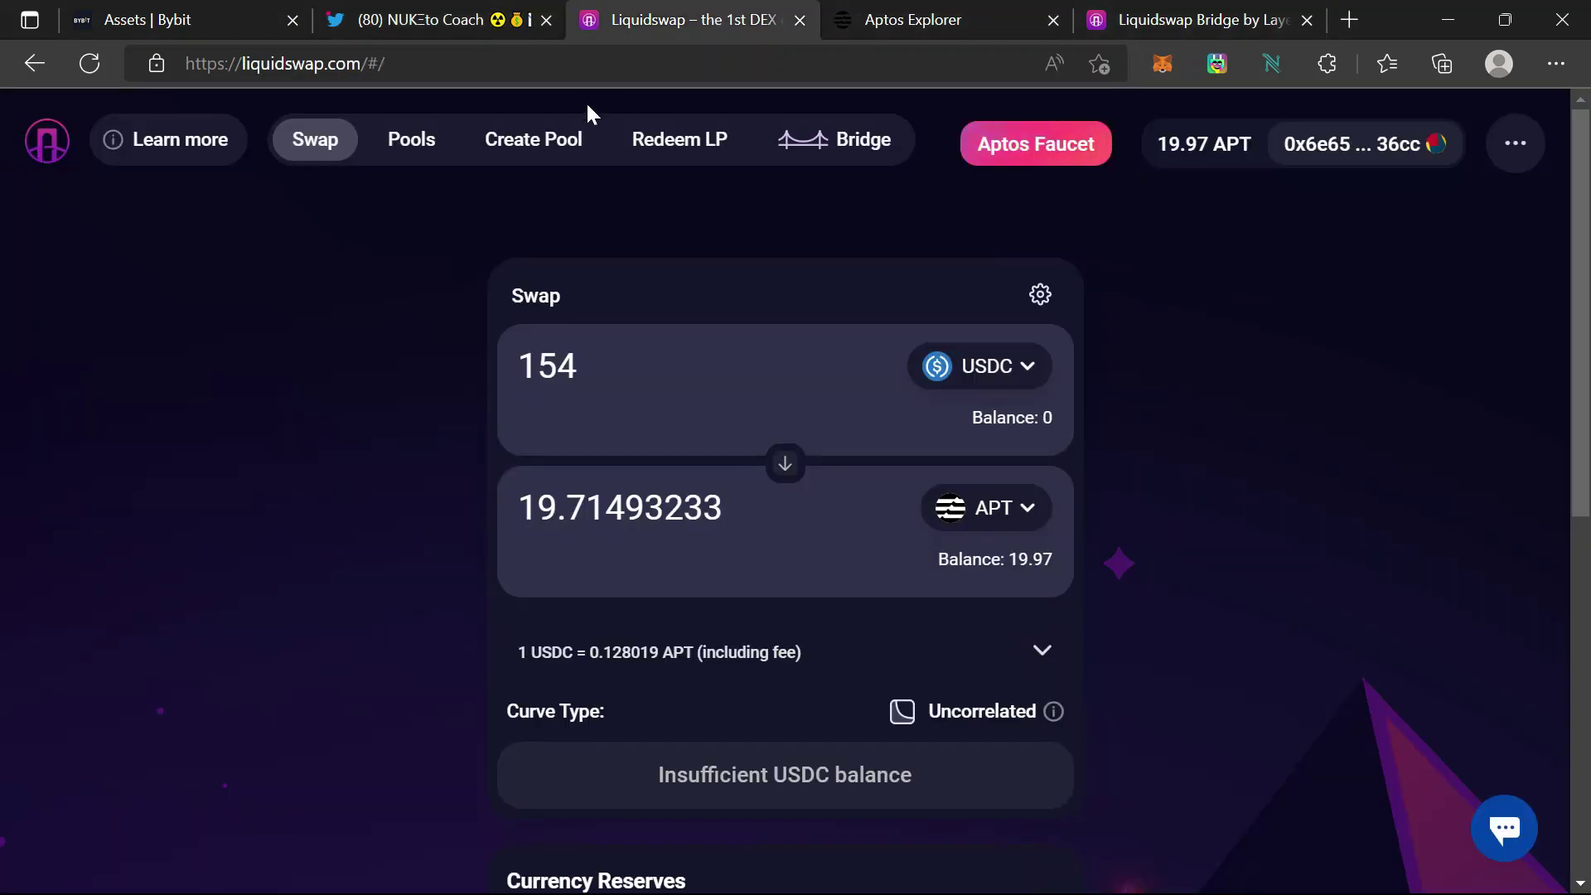
pyautogui.click(149, 12)
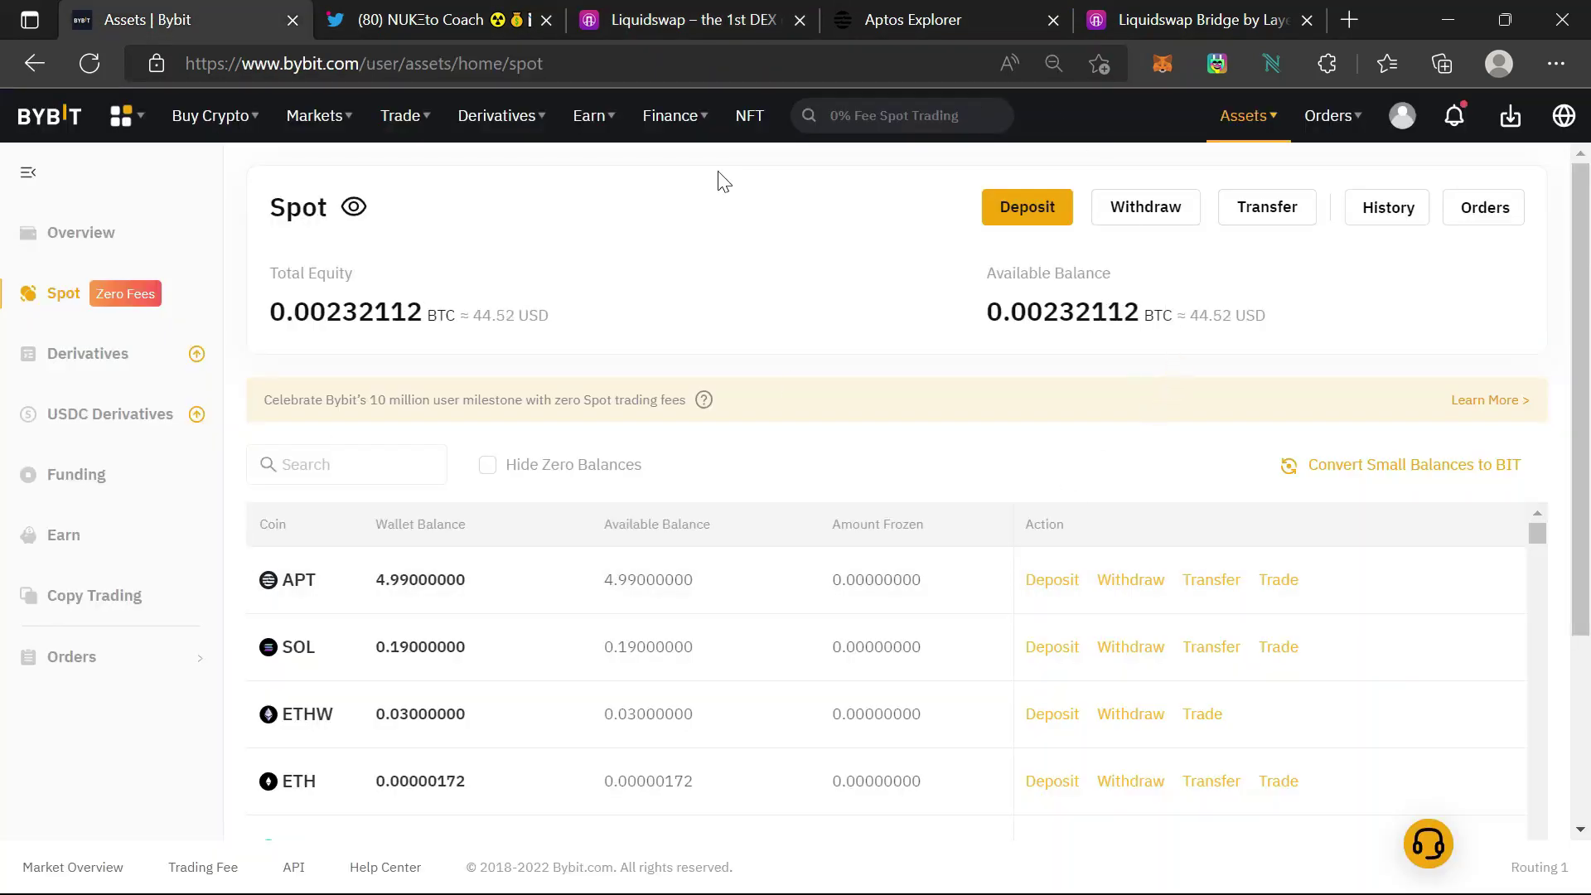
pyautogui.click(664, 15)
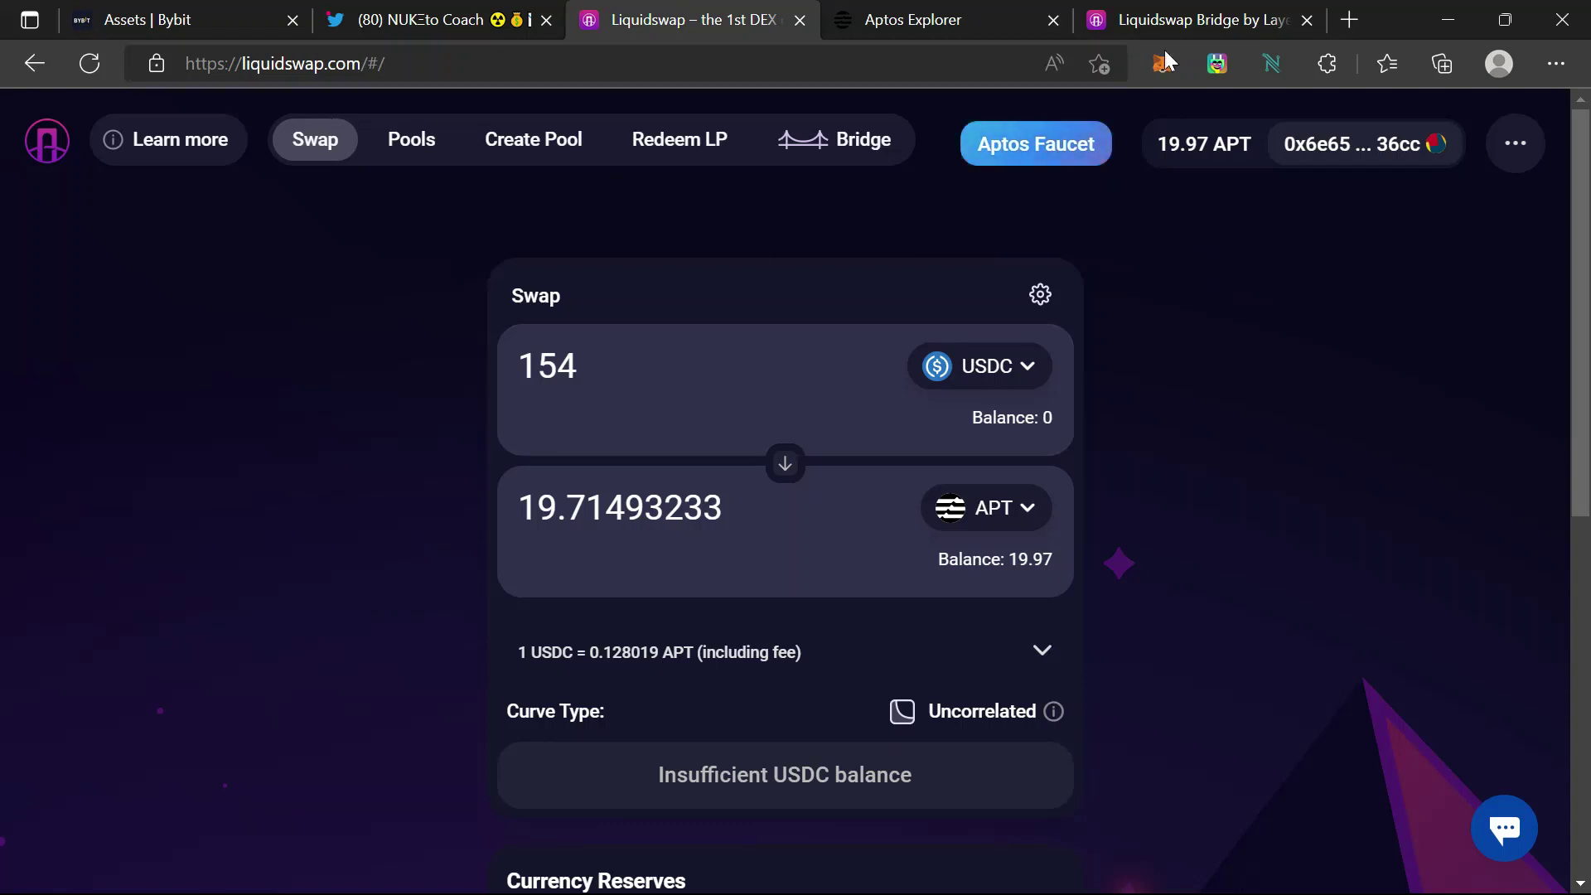
pyautogui.click(1169, 16)
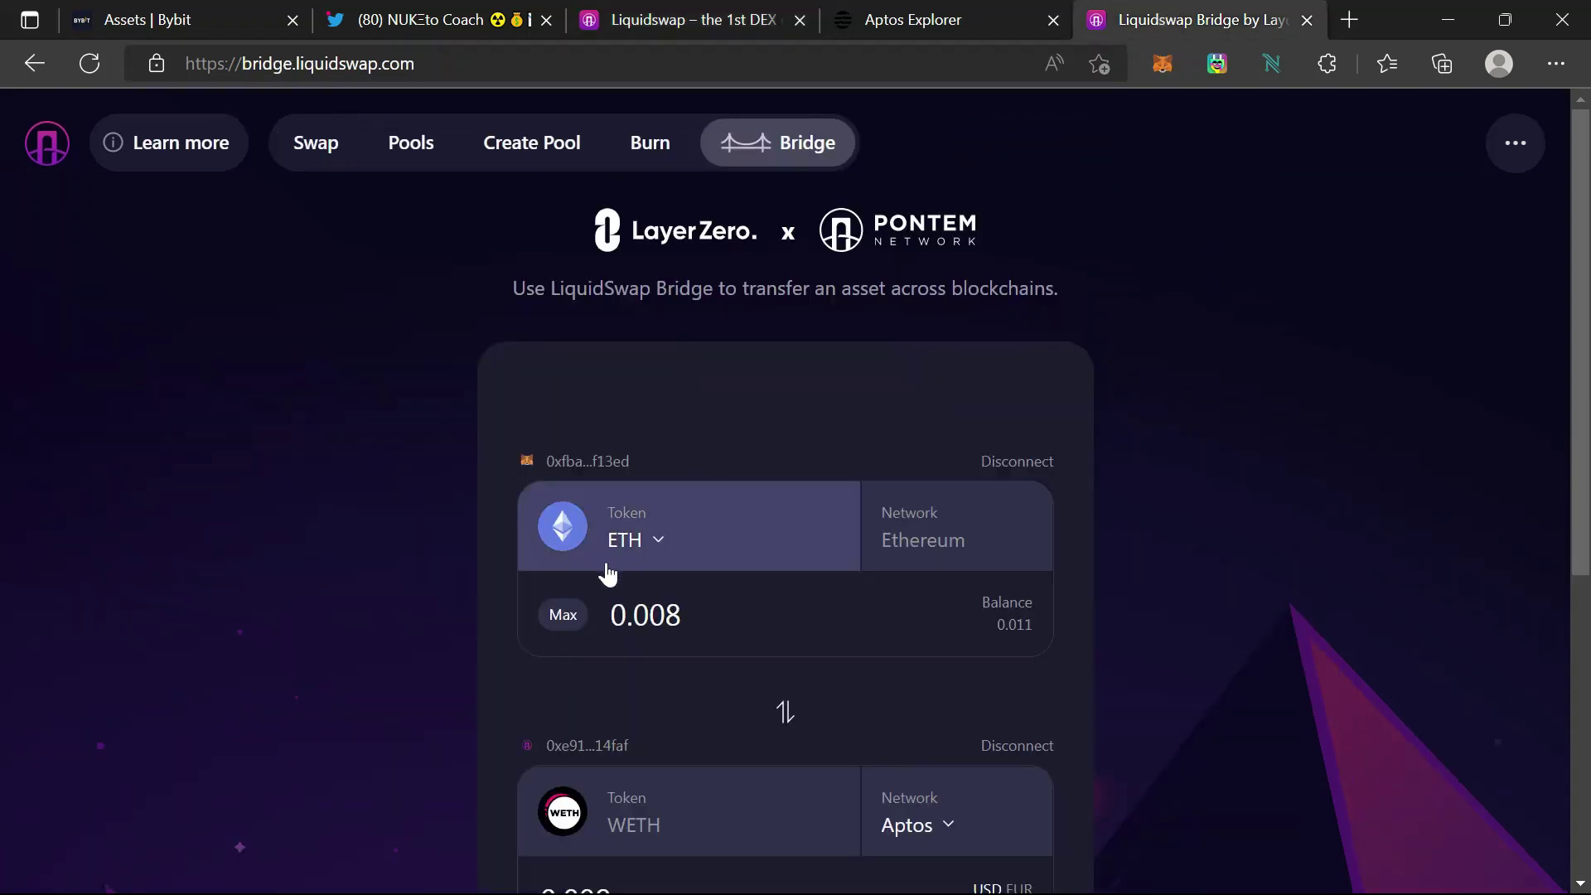